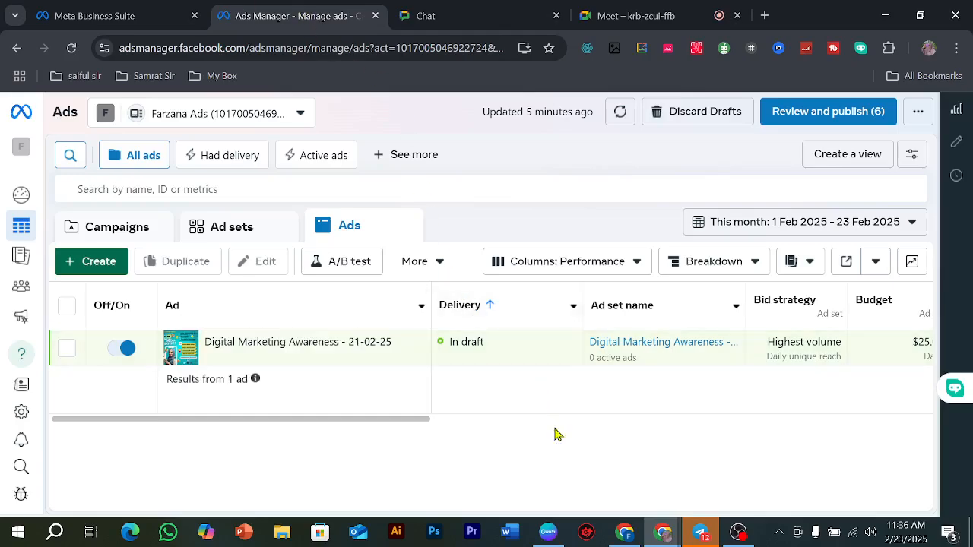
pyautogui.click(814, 113)
pyautogui.click(669, 218)
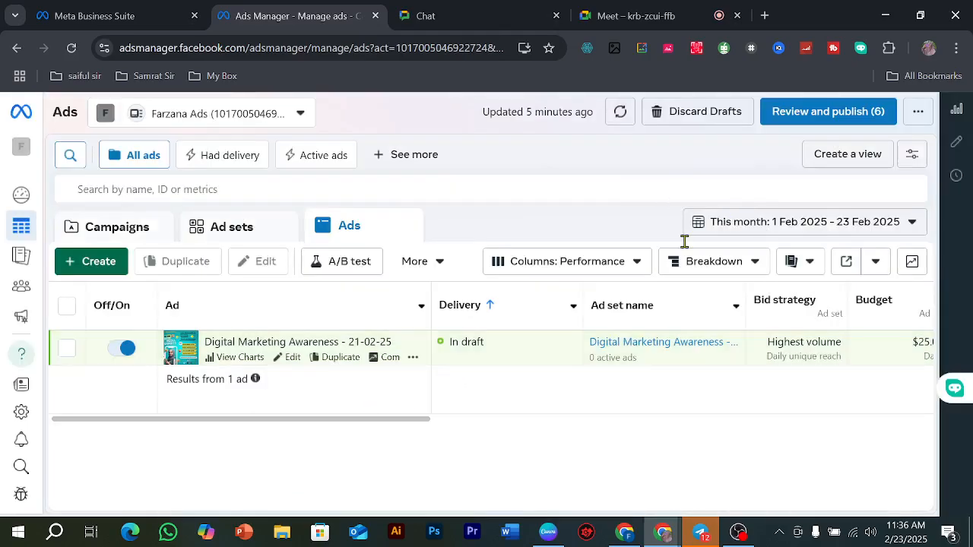
pyautogui.moveTo(418, 422); pyautogui.dragTo(341, 433)
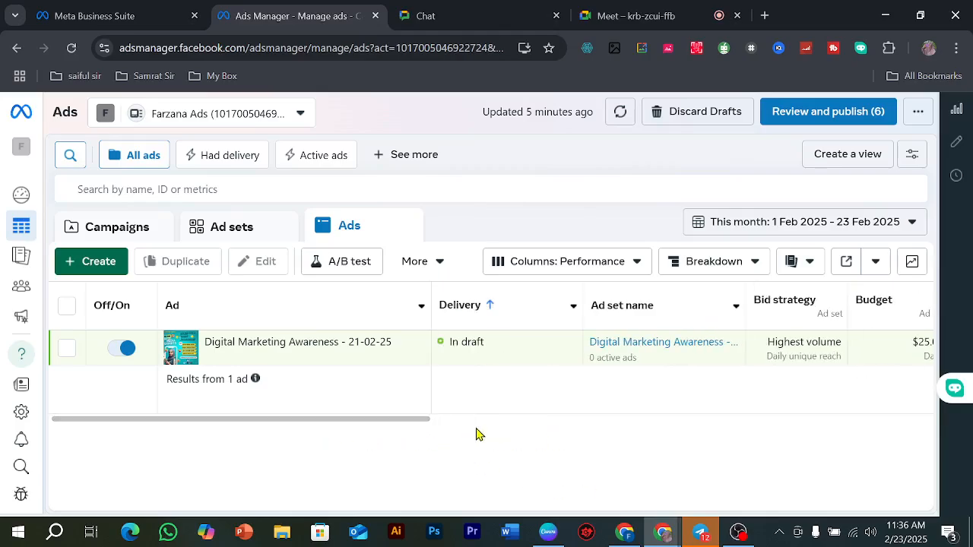
# Step: Delete both draft campaigns and check the ad set and ad lists for remaining drafts
pyautogui.click(123, 230)
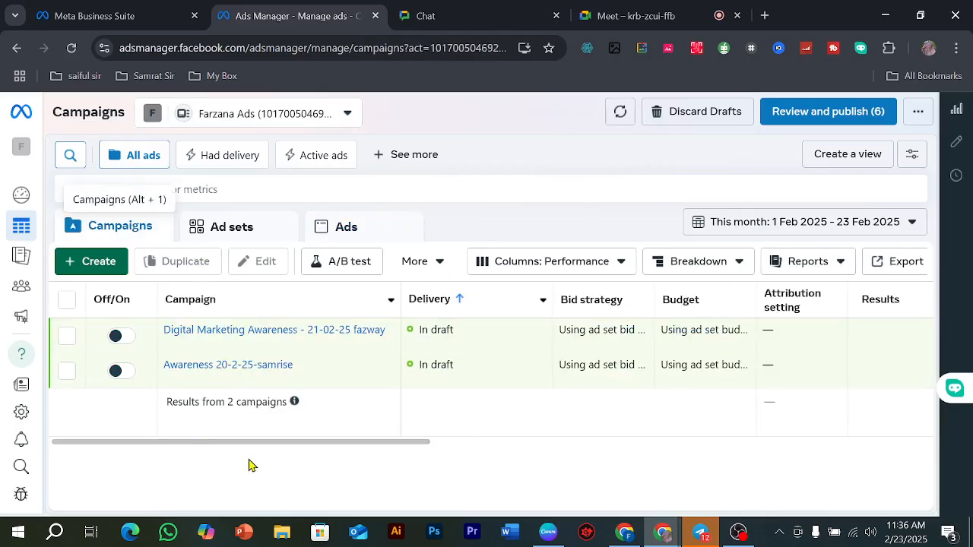
pyautogui.click(64, 370)
pyautogui.click(66, 335)
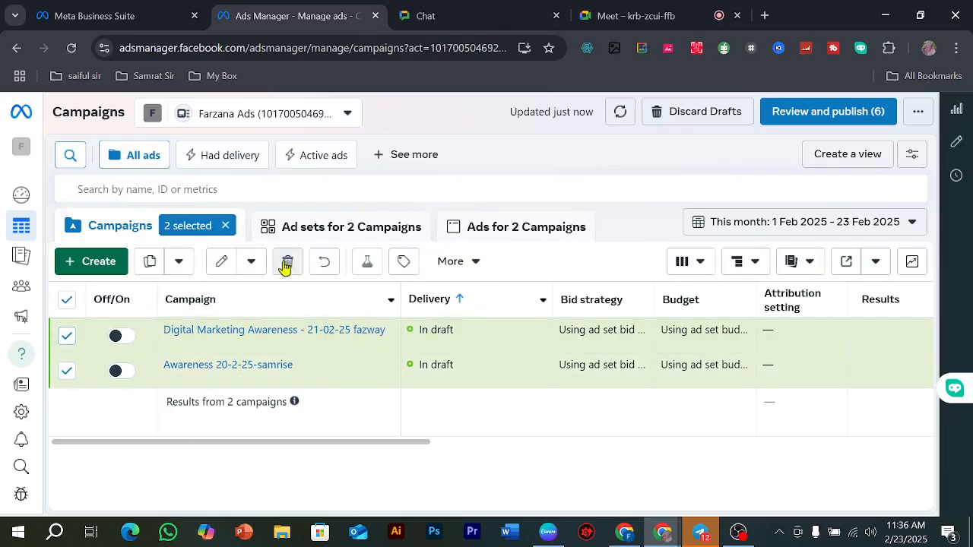
pyautogui.click(287, 263)
pyautogui.click(599, 297)
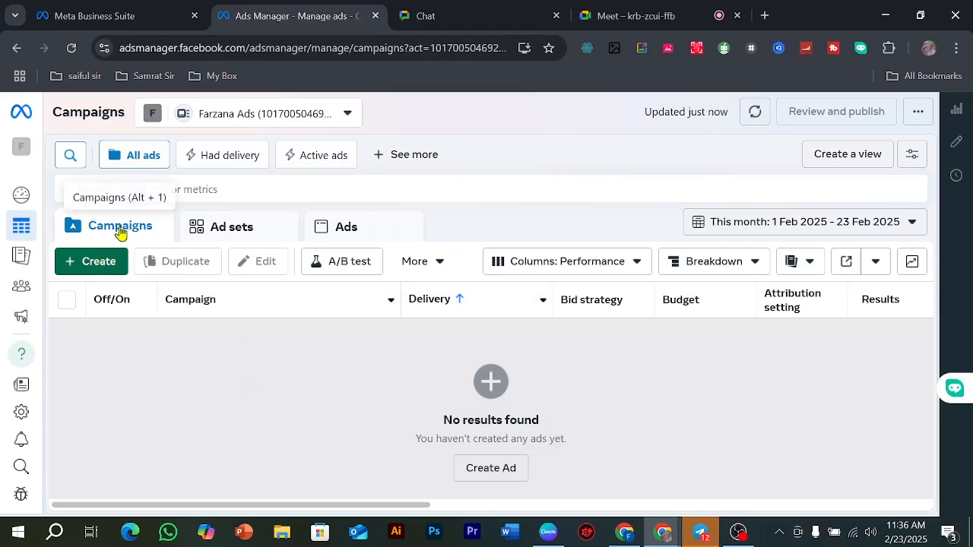
pyautogui.click(228, 229)
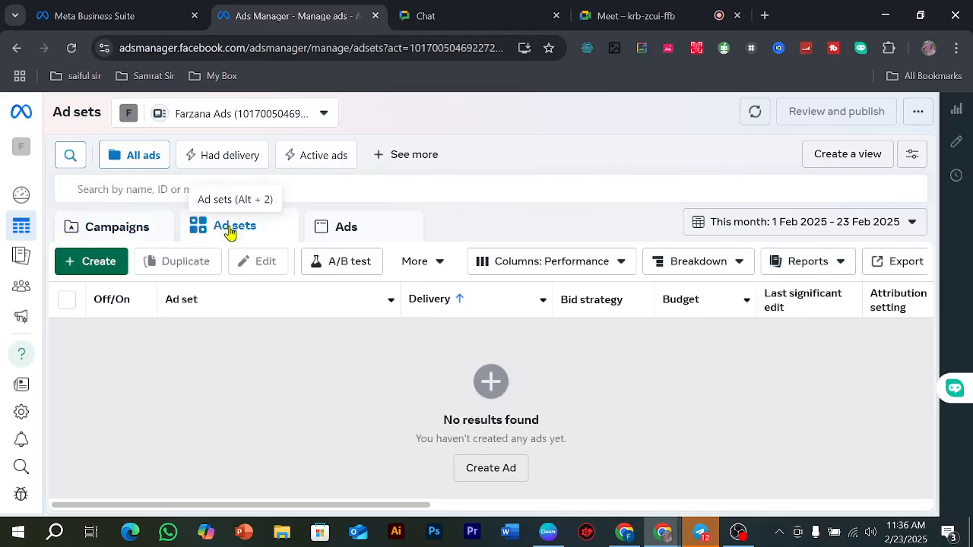
pyautogui.click(370, 234)
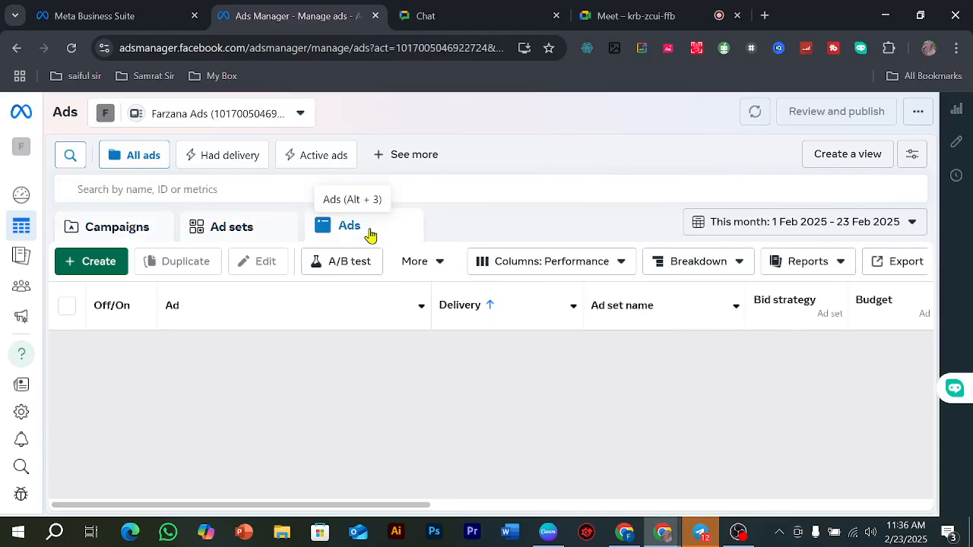
# Step: Create a new campaign with the Traffic objective, using the manual traffic campaign setup
pyautogui.click(112, 238)
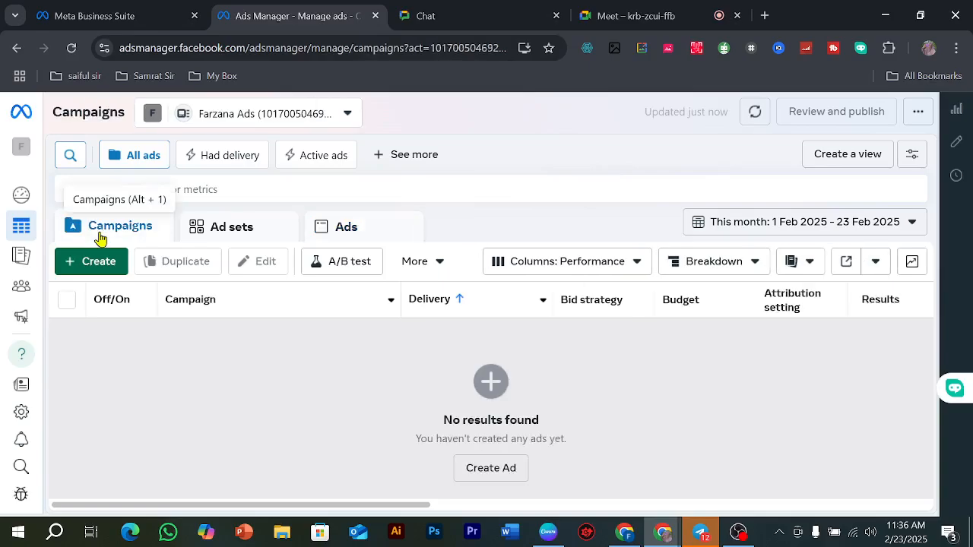
pyautogui.click(99, 267)
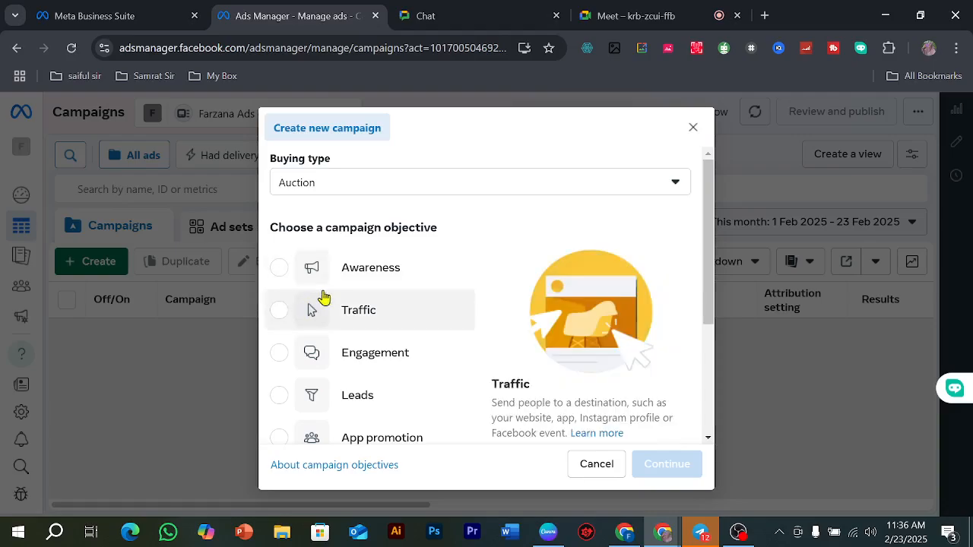
pyautogui.click(278, 311)
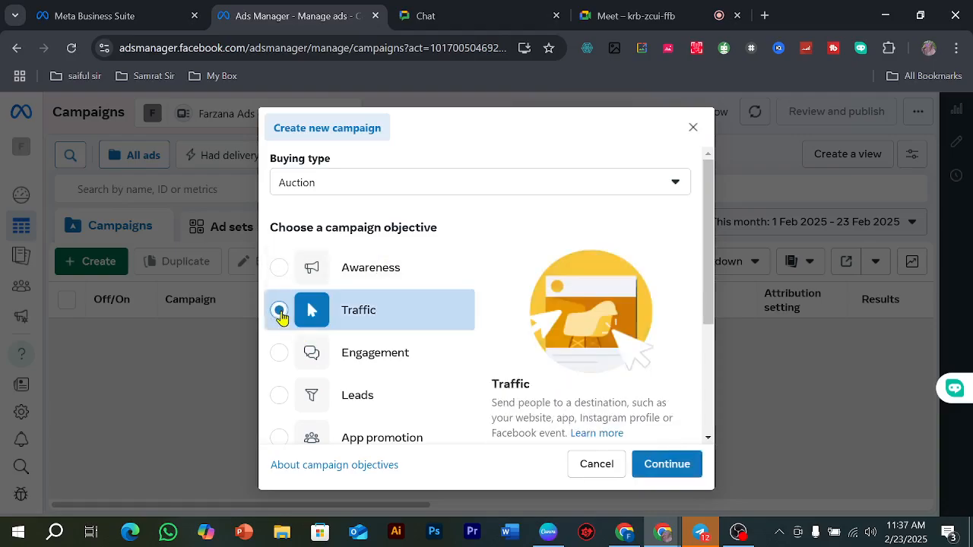
pyautogui.click(663, 464)
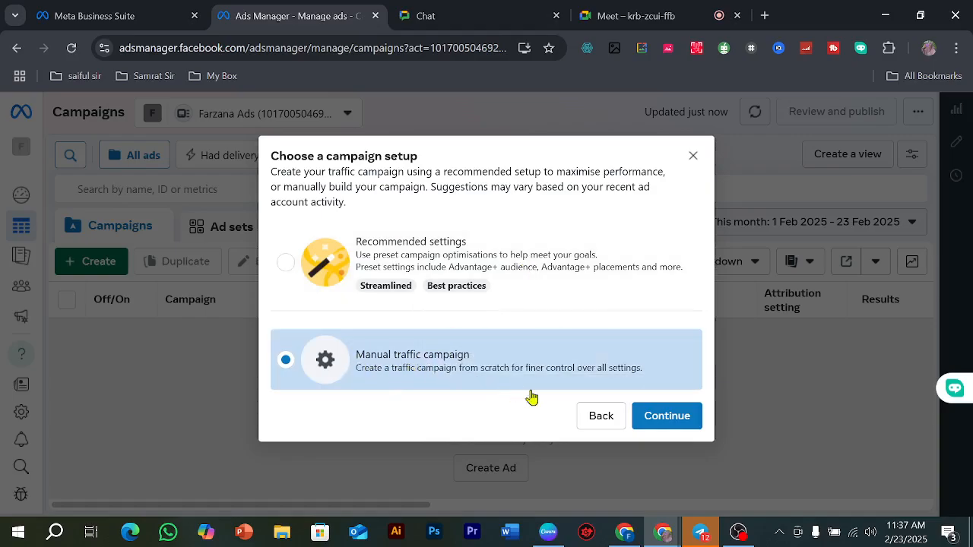
pyautogui.click(683, 416)
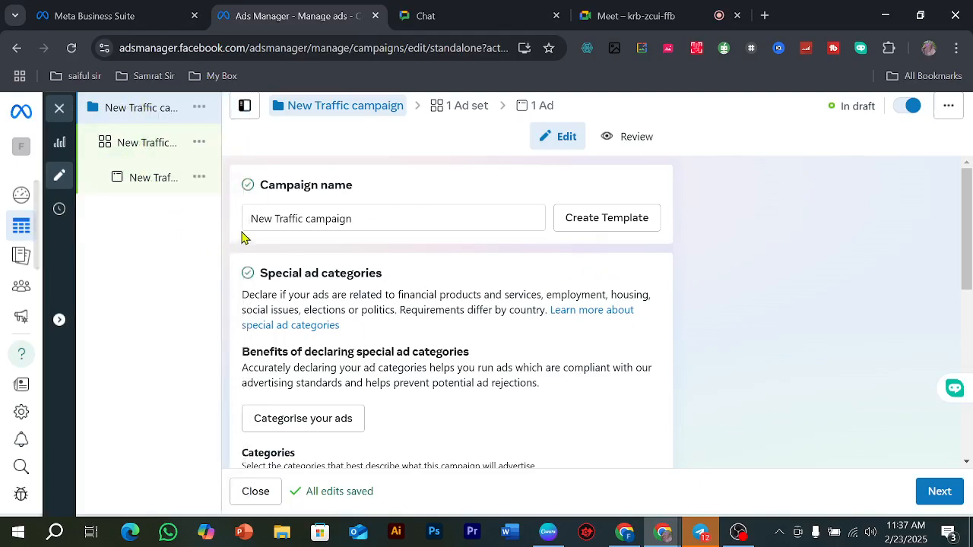
# Step: Rename the new campaign as traffic-23-2-25-elearning
pyautogui.moveTo(380, 216); pyautogui.dragTo(250, 230)
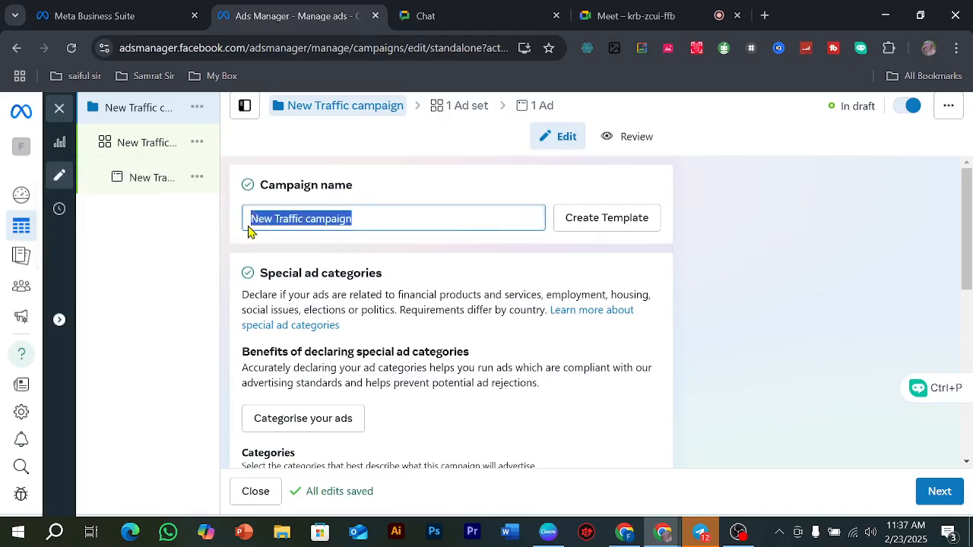
pyautogui.press('BackSpace')
pyautogui.write('traffic')
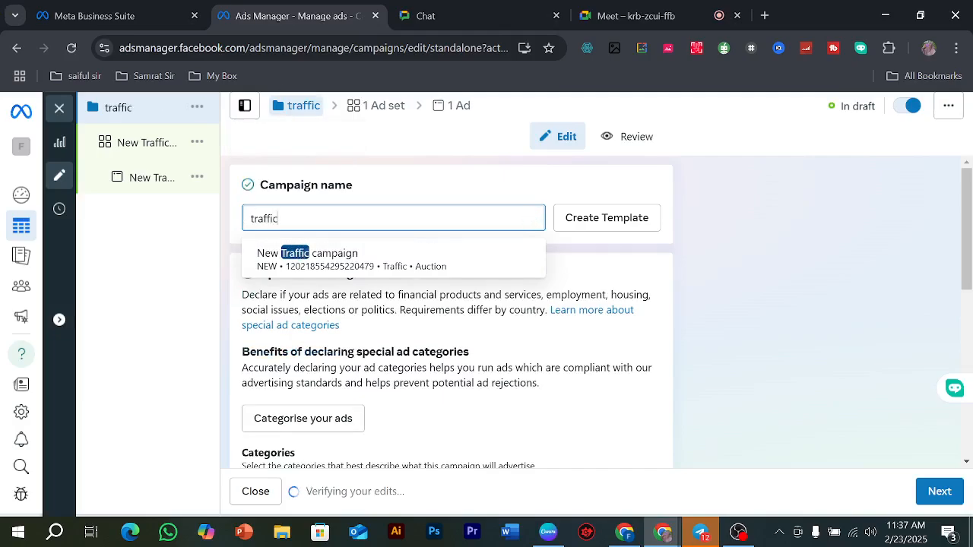
pyautogui.write('-23')
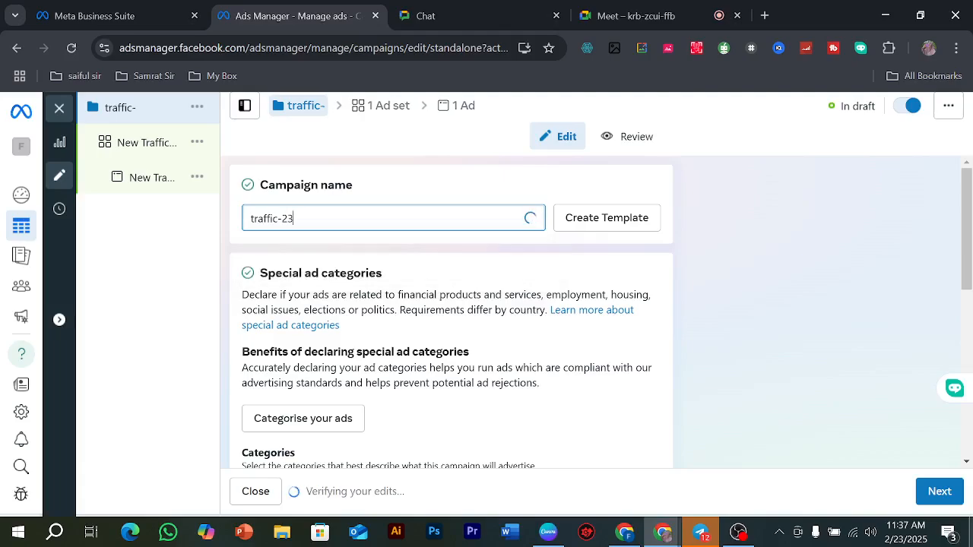
pyautogui.write('-')
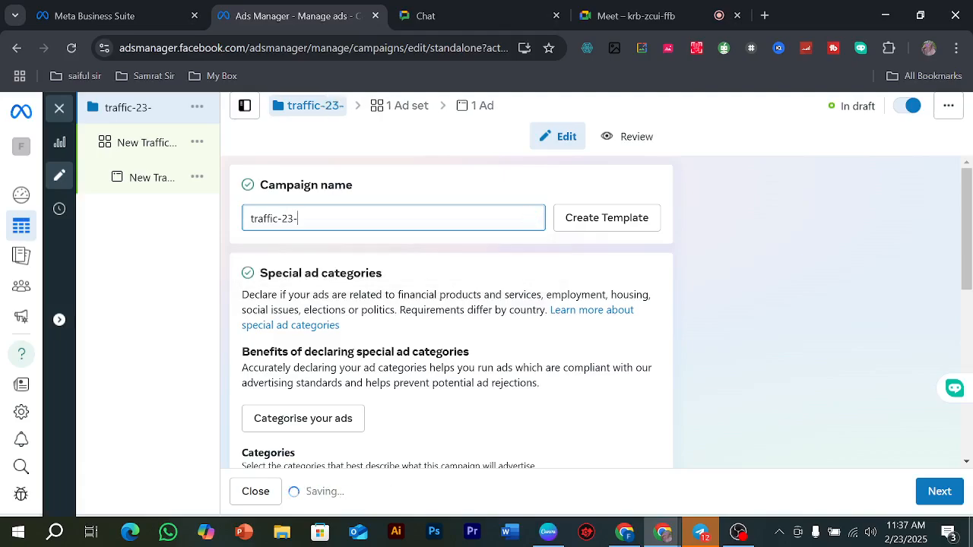
pyautogui.write('2-25-')
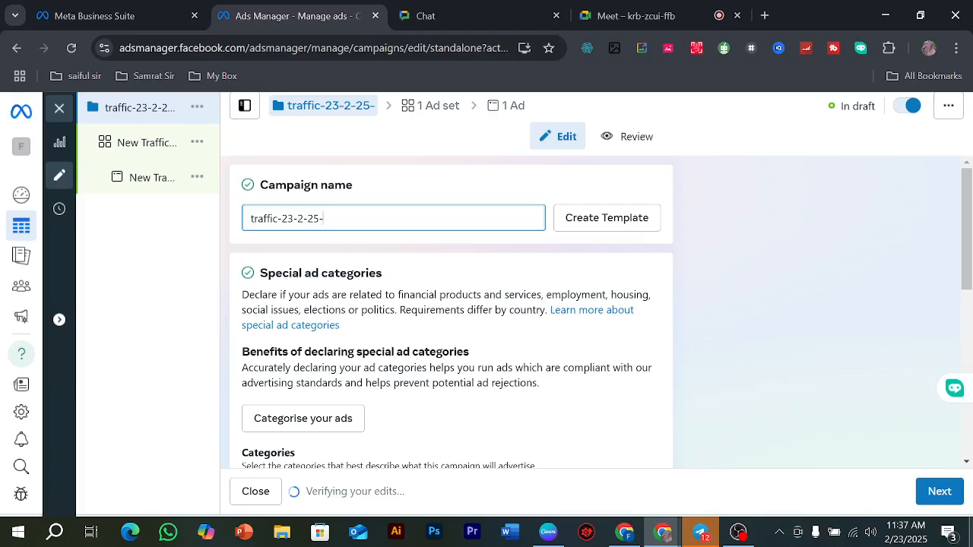
pyautogui.write('elearning')
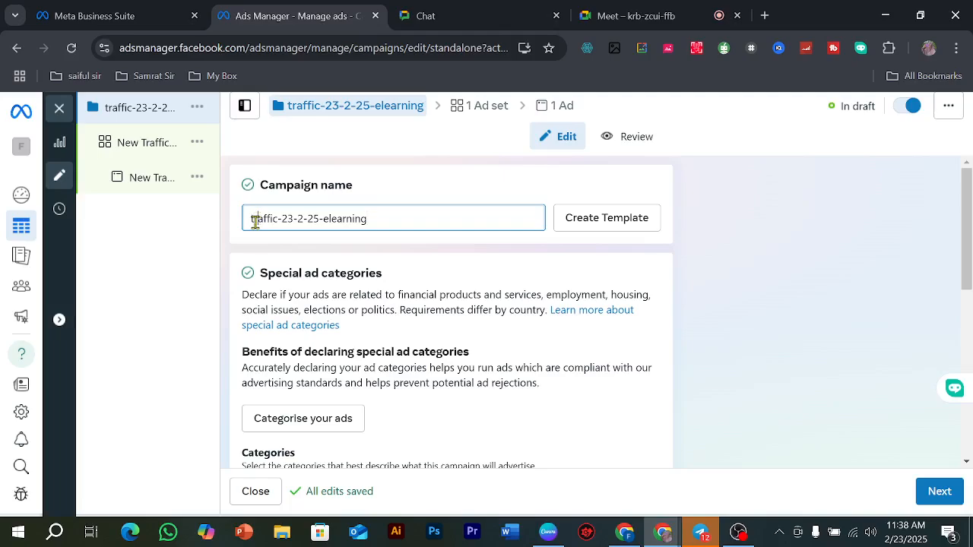
# Step: Replace the first two letters of the campaign name with "Ta" so it reads Taaffic-23-2-25-elearning
pyautogui.press('Delete')
pyautogui.press('Delete')
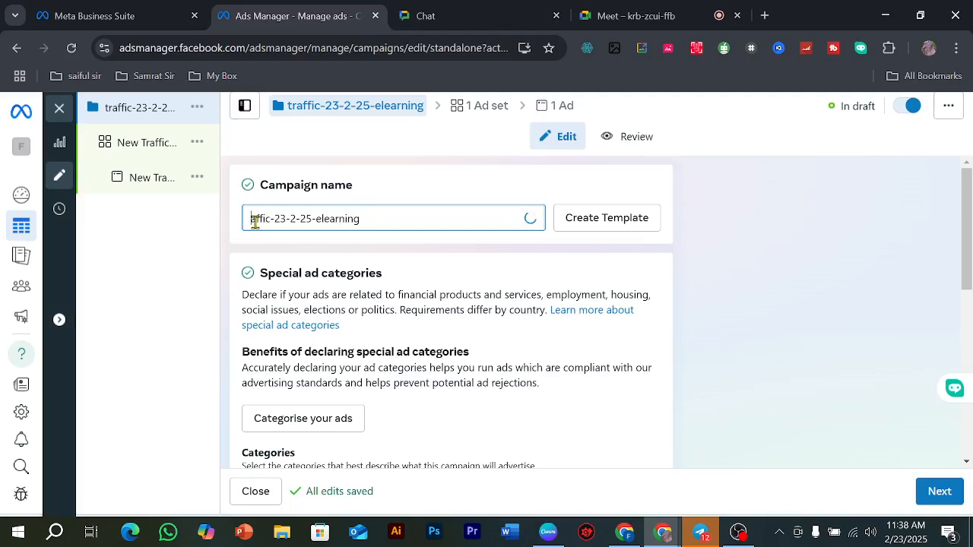
pyautogui.write('Ta')
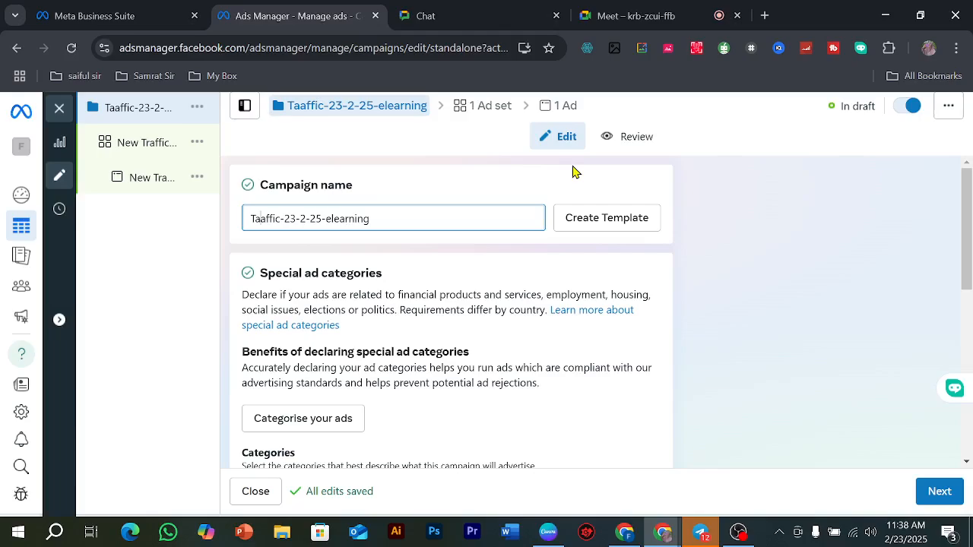
# Step: Review the special ad category options, the campaign details, and the Advantage campaign budget and A/B test settings
pyautogui.scroll(-2, 337, 284)
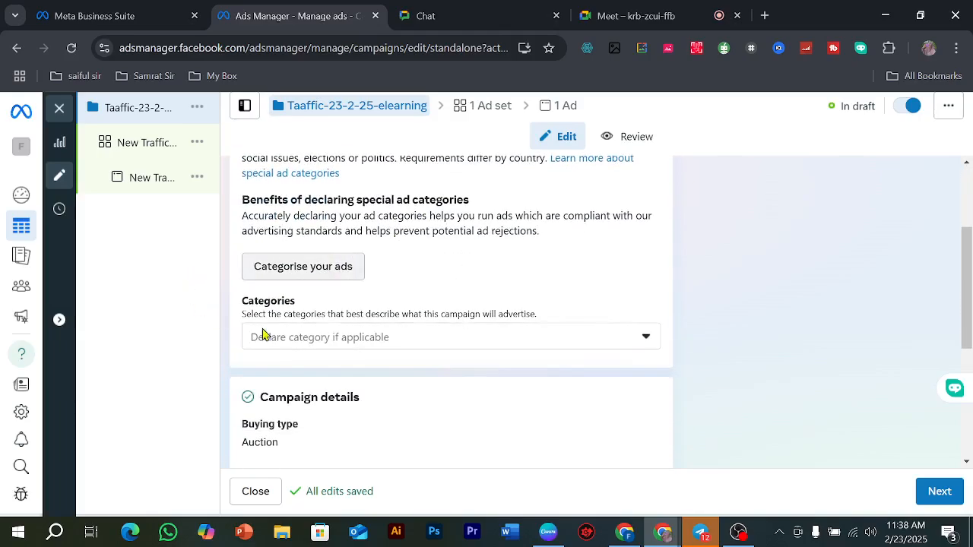
pyautogui.click(360, 348)
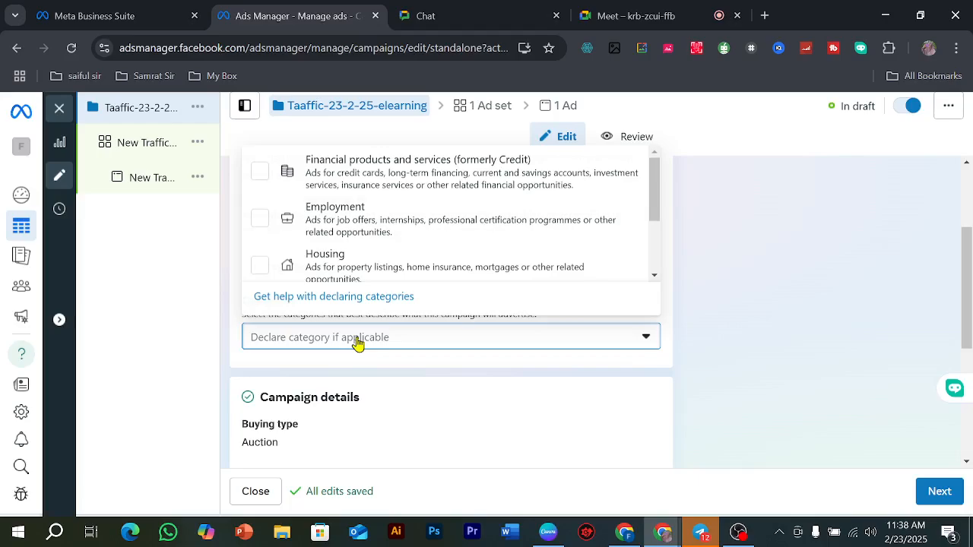
pyautogui.scroll(-2, 352, 251)
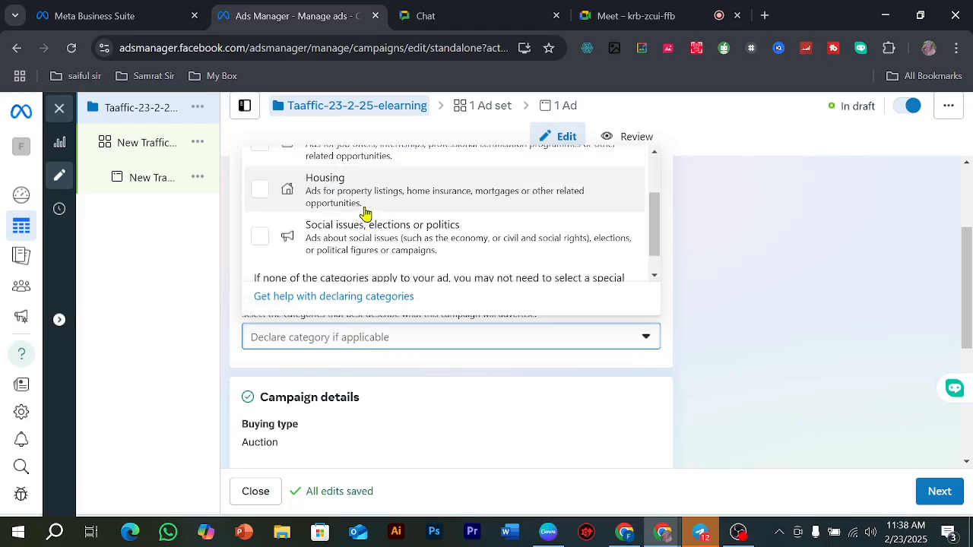
pyautogui.scroll(2, 365, 217)
pyautogui.scroll(-2, 377, 218)
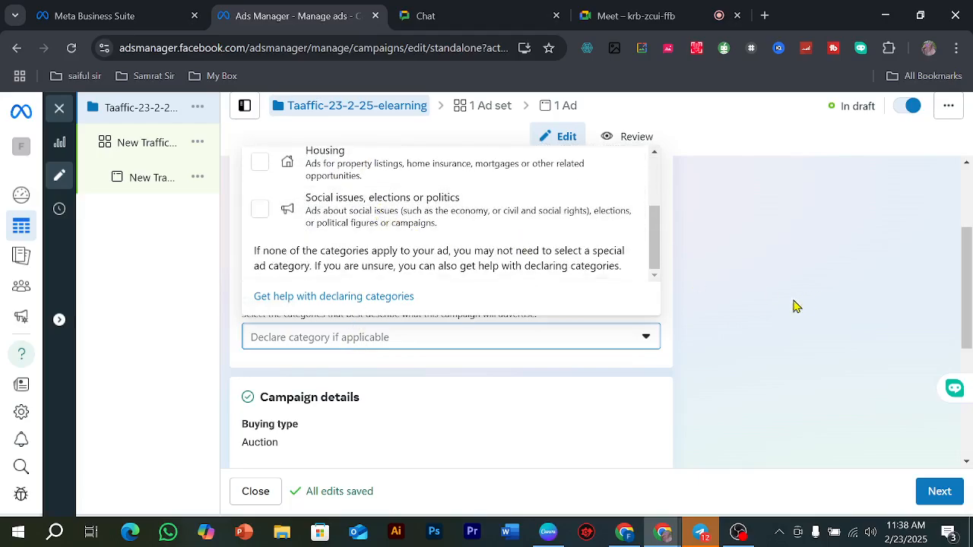
pyautogui.click(761, 316)
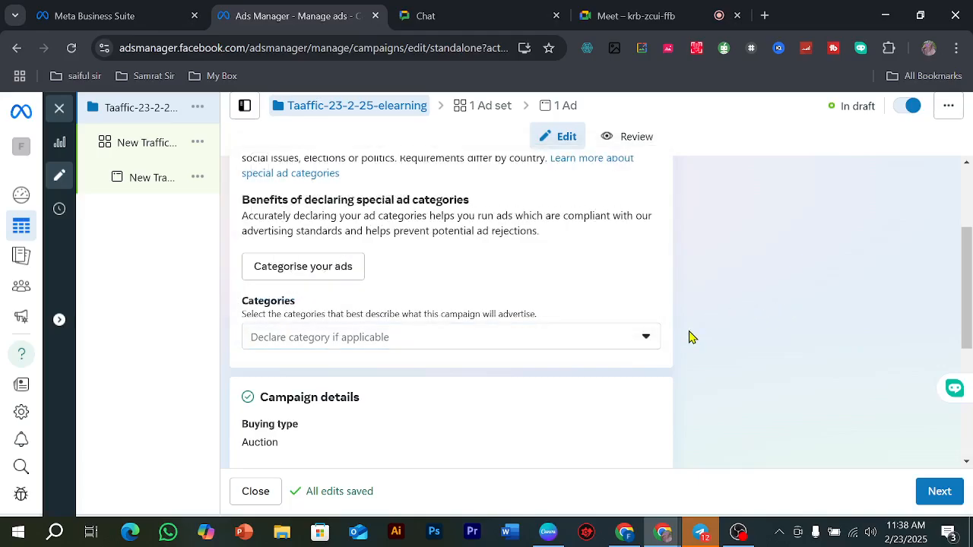
pyautogui.scroll(2, 471, 269)
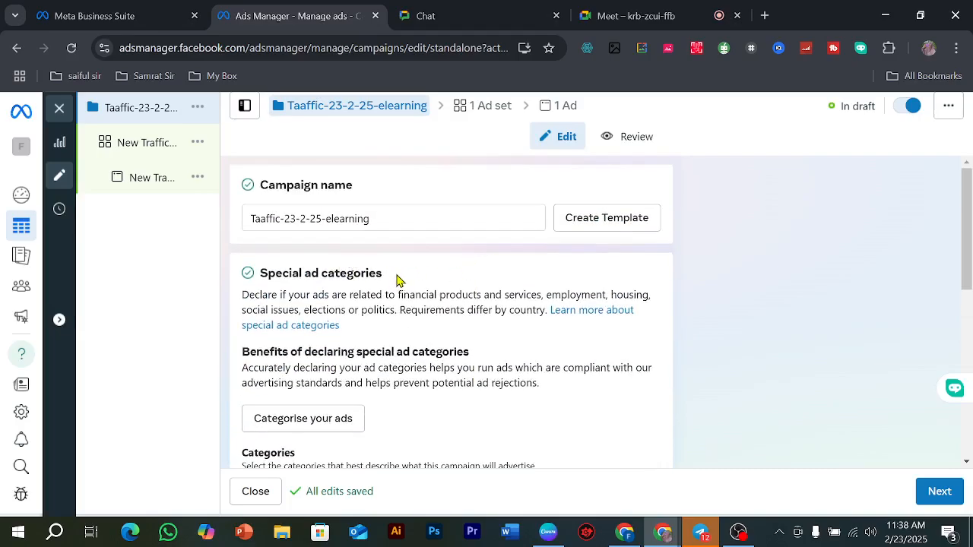
pyautogui.scroll(-3, 398, 280)
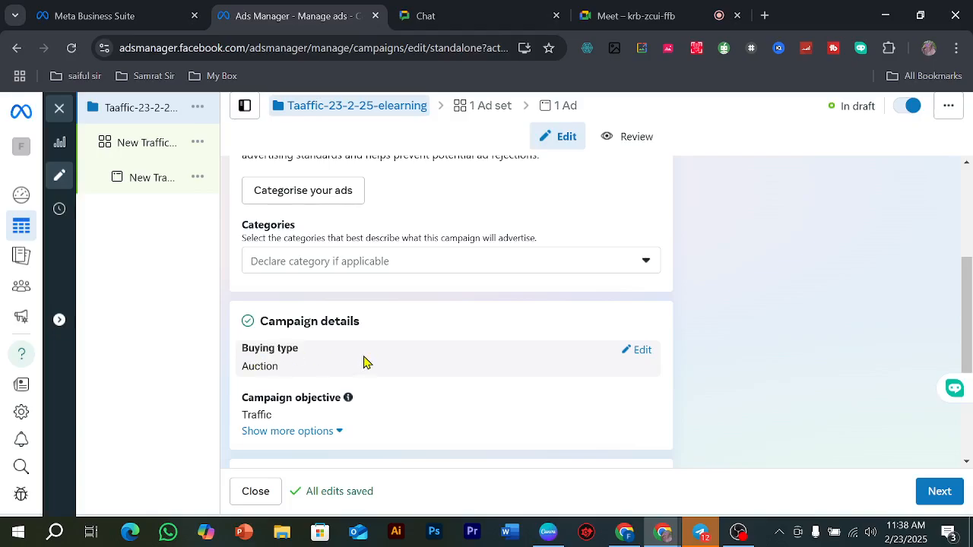
pyautogui.scroll(-1, 393, 335)
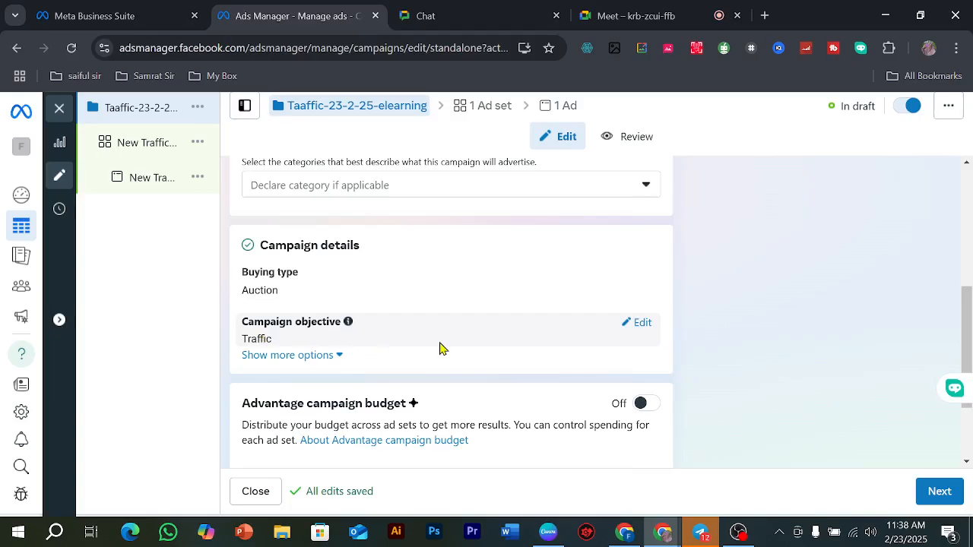
pyautogui.scroll(-2, 440, 348)
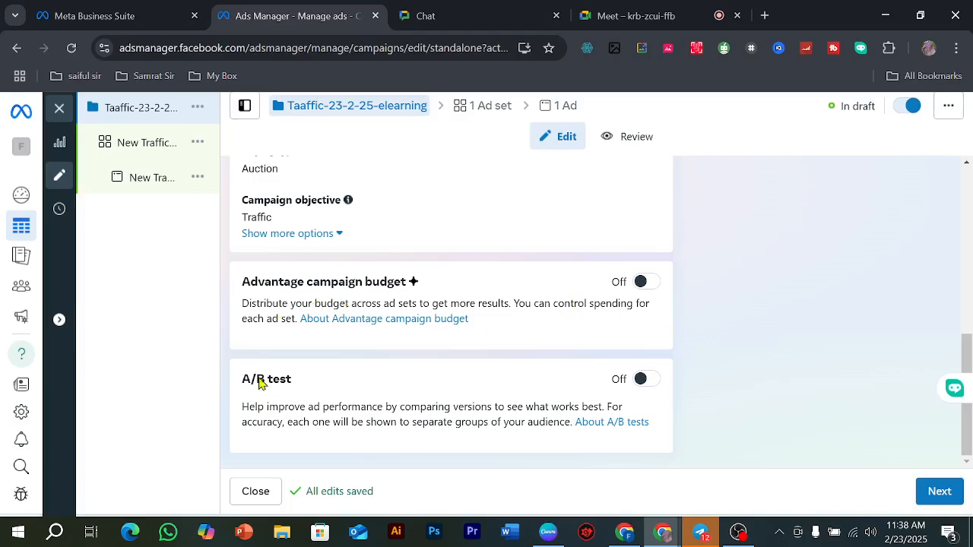
pyautogui.scroll(5, 530, 326)
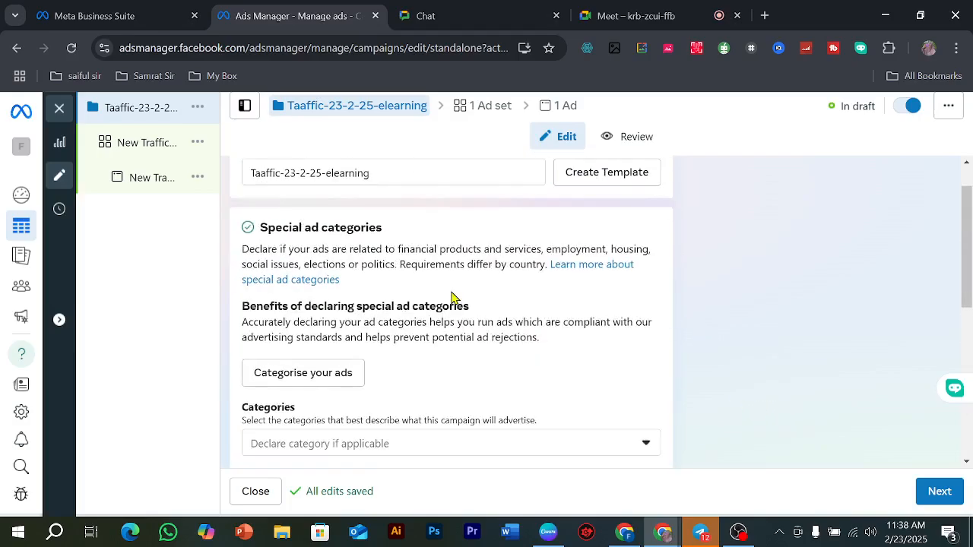
# Step: Copy the full campaign name and open the campaign's ad set for editing
pyautogui.click(342, 218)
pyautogui.hotkey('ctrl', 'a')
pyautogui.hotkey('ctrl', 'c')
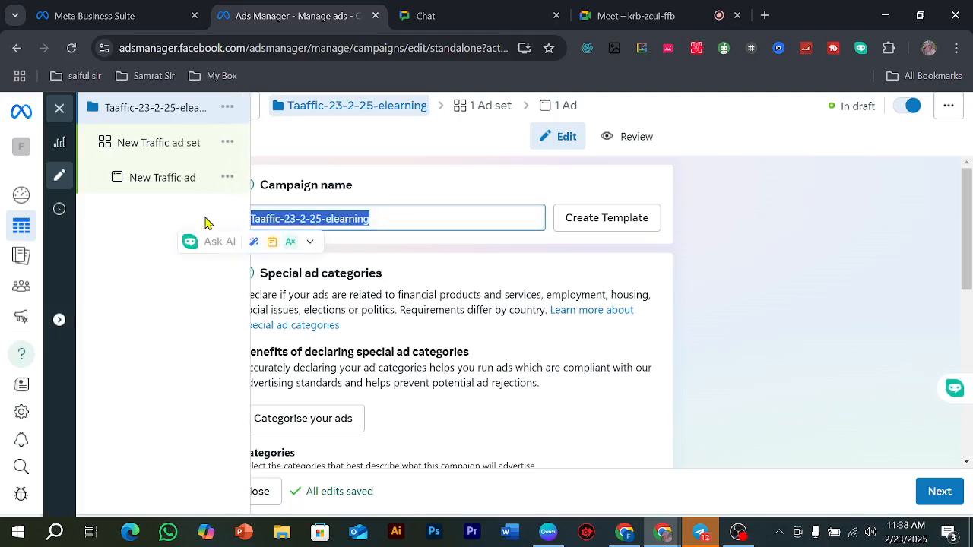
pyautogui.click(945, 489)
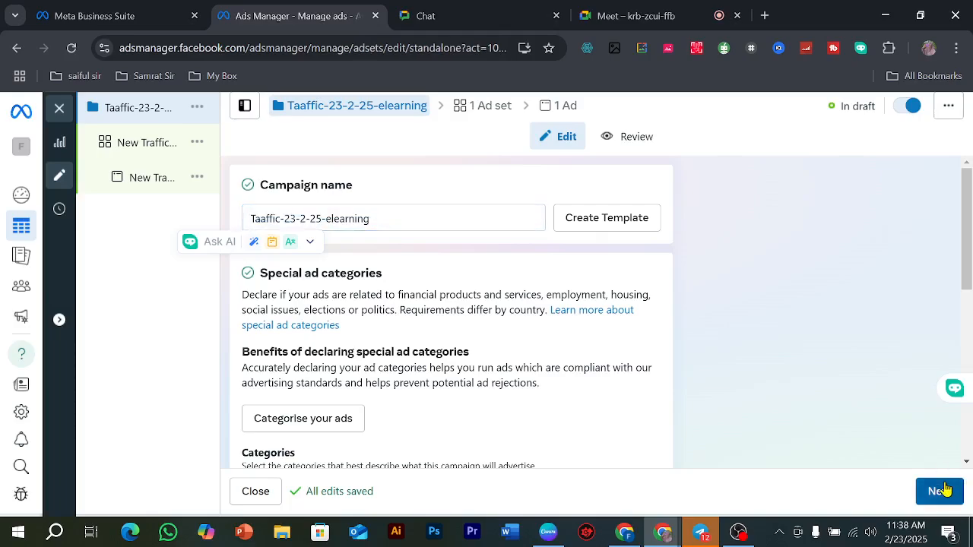
pyautogui.click(942, 493)
pyautogui.click(133, 147)
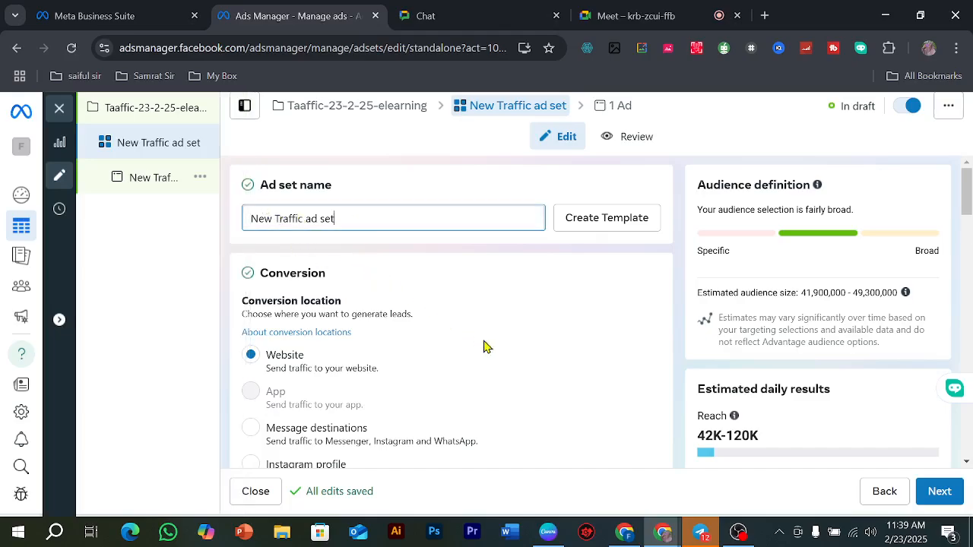
# Step: Rename the ad set as "Taaffic-23-2-25-elearning ad set", reusing the copied campaign name
pyautogui.moveTo(351, 220); pyautogui.dragTo(190, 226)
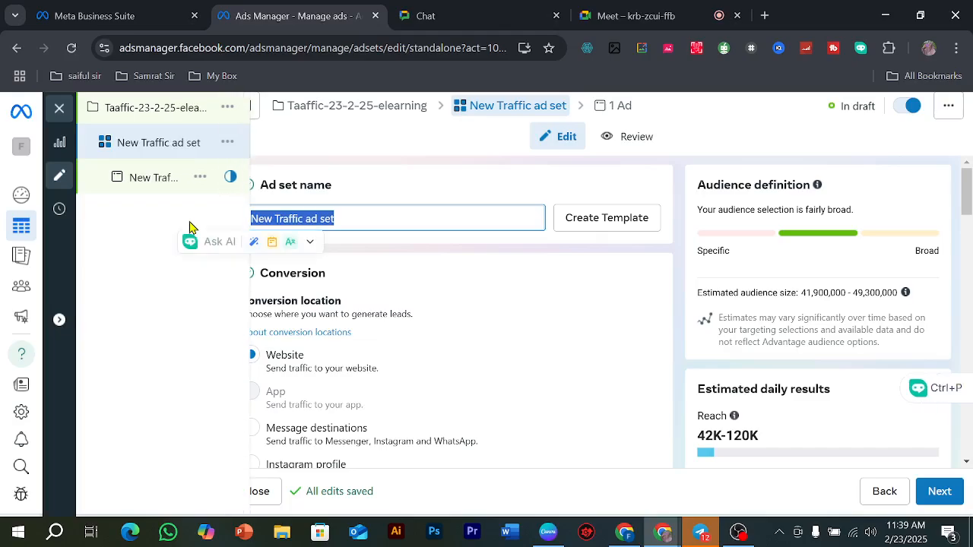
pyautogui.hotkey('ctrl', 'v')
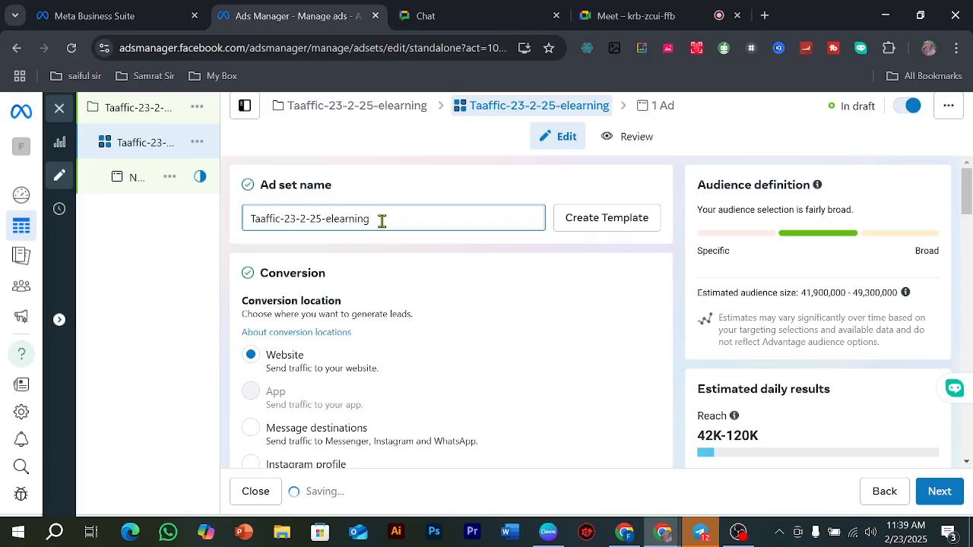
pyautogui.write('ad a')
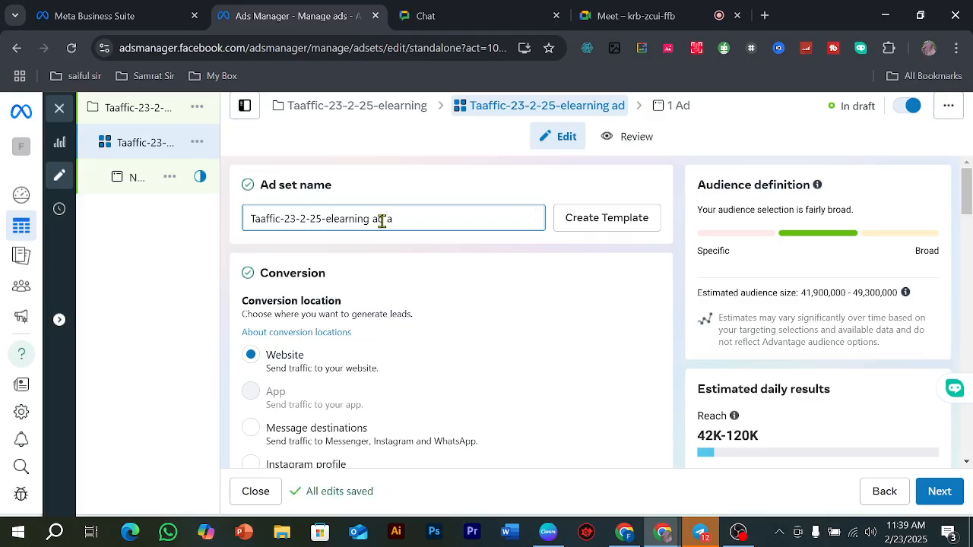
pyautogui.press('BackSpace')
pyautogui.write('set')
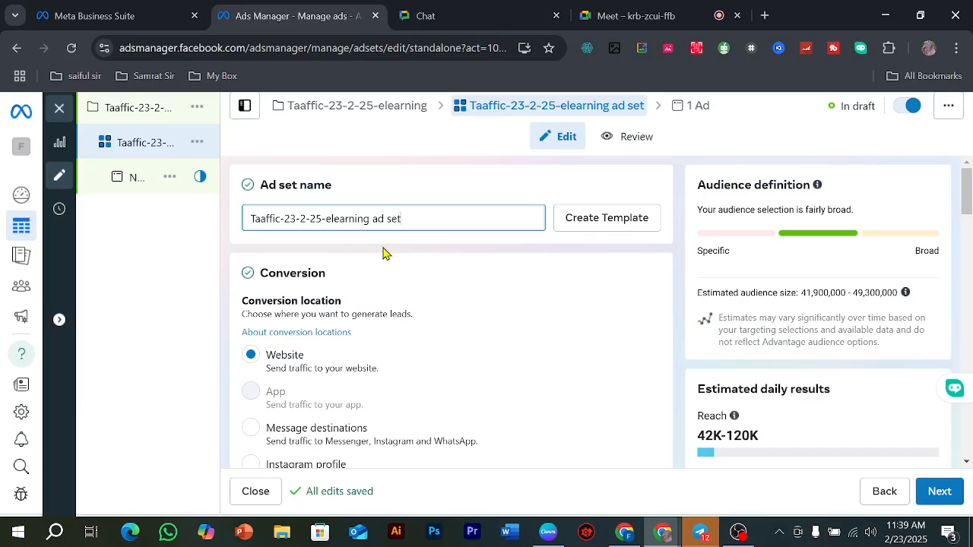
# Step: Choose Maximise number of link clicks as the ad set's performance goal in the conversion settings
pyautogui.scroll(-3, 350, 312)
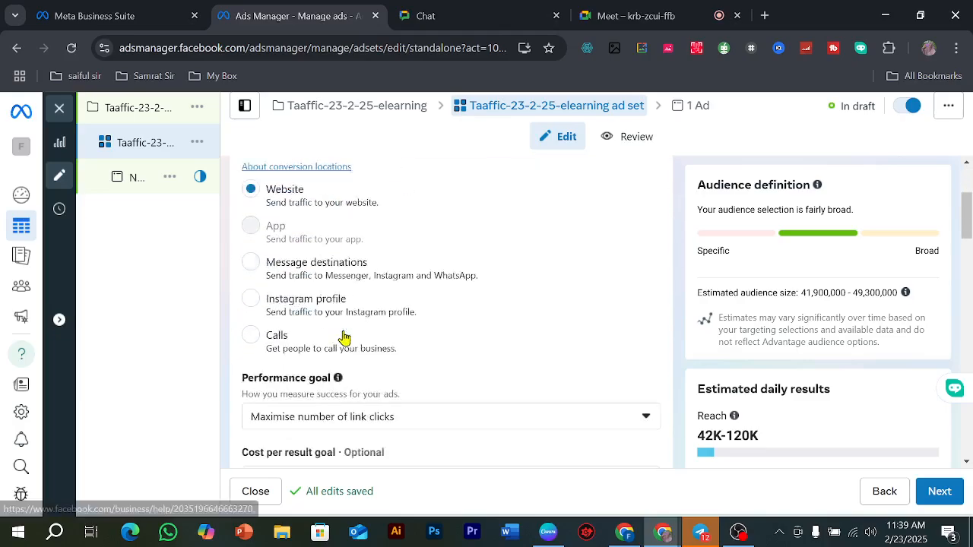
pyautogui.scroll(2, 312, 226)
pyautogui.scroll(-2, 342, 262)
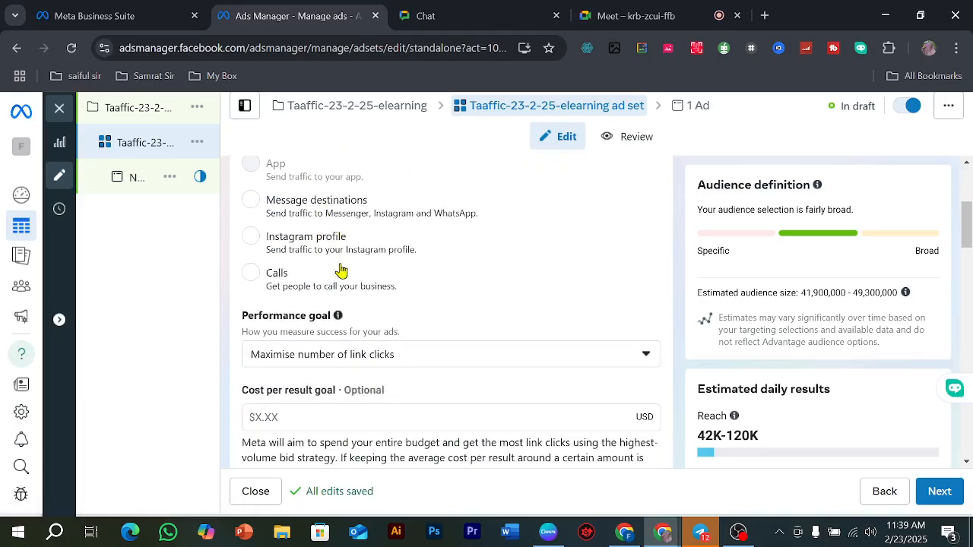
pyautogui.scroll(-1, 358, 280)
pyautogui.scroll(4, 357, 280)
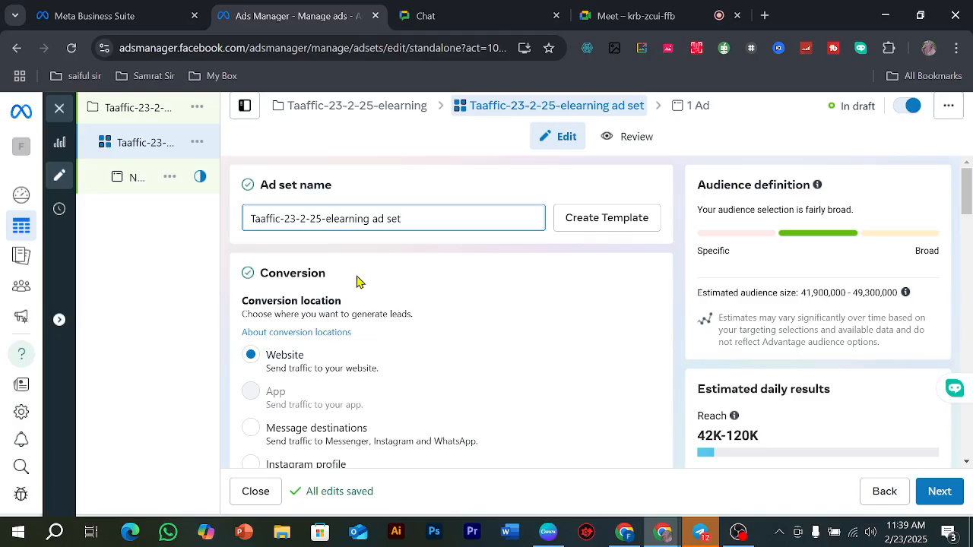
pyautogui.scroll(-2, 356, 281)
pyautogui.scroll(-3, 356, 281)
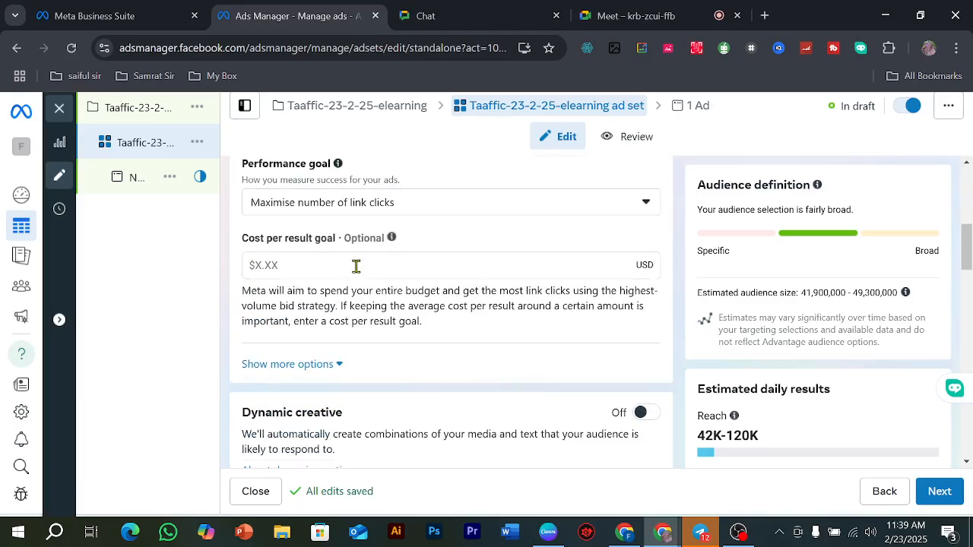
pyautogui.click(357, 213)
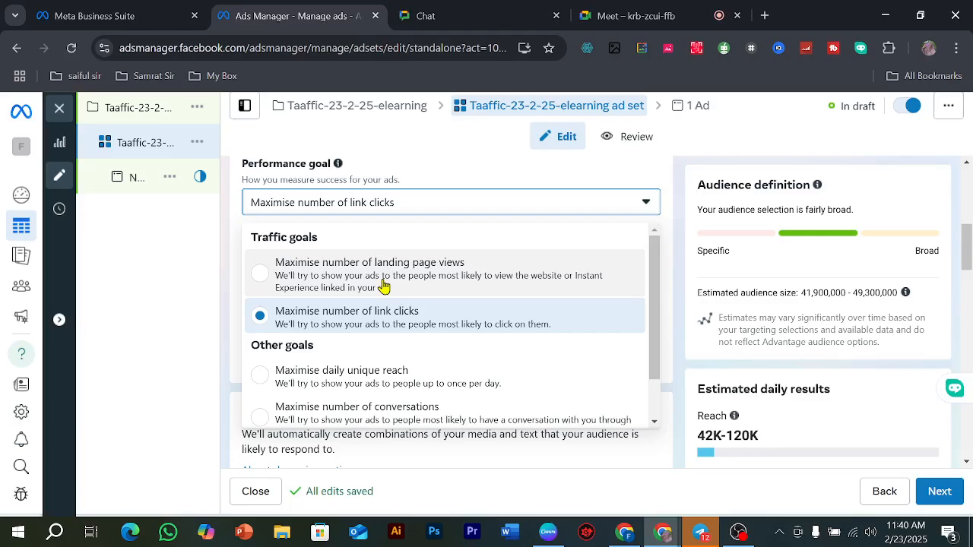
pyautogui.click(440, 328)
pyautogui.click(401, 214)
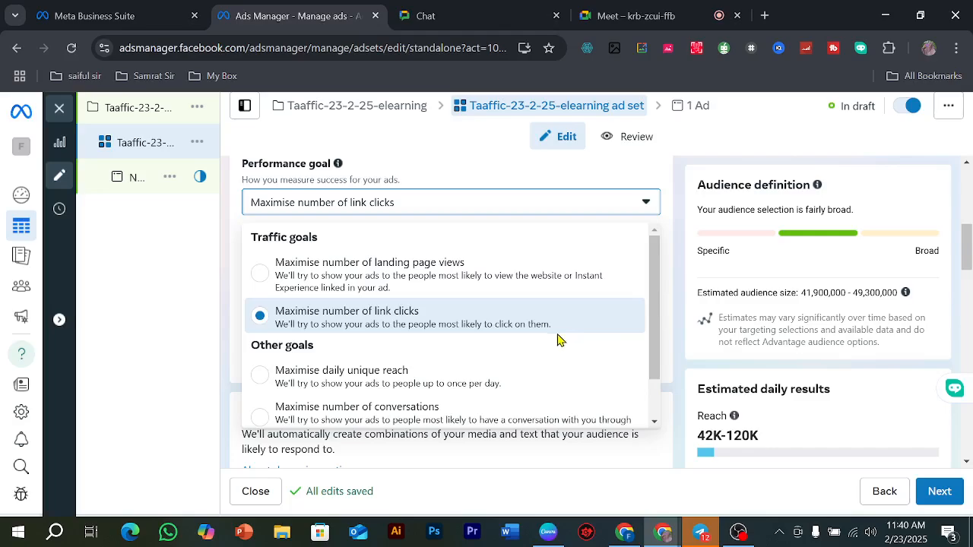
pyautogui.click(534, 321)
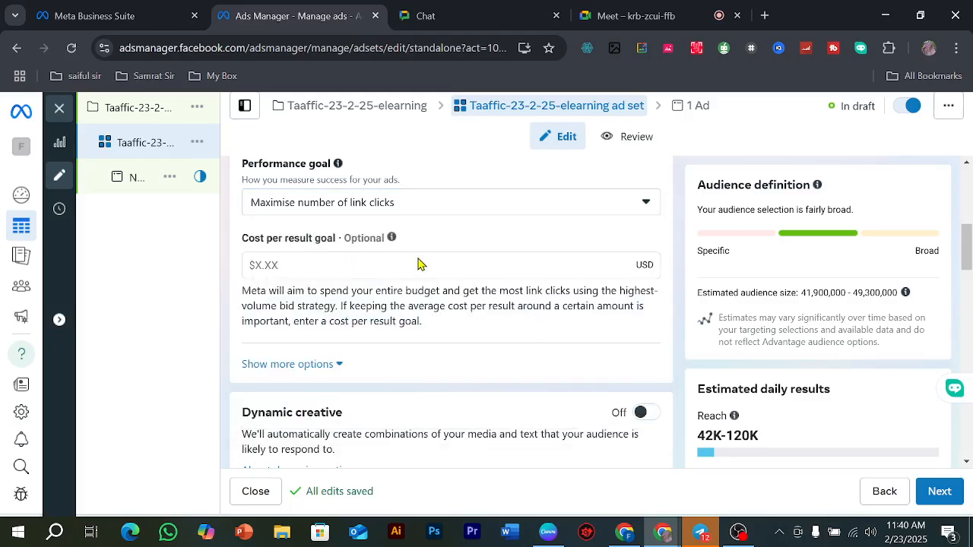
# Step: Review the optional cost per result goal, the additional charging and delivery options, dynamic creative, and the available budget types
pyautogui.doubleClick(348, 238)
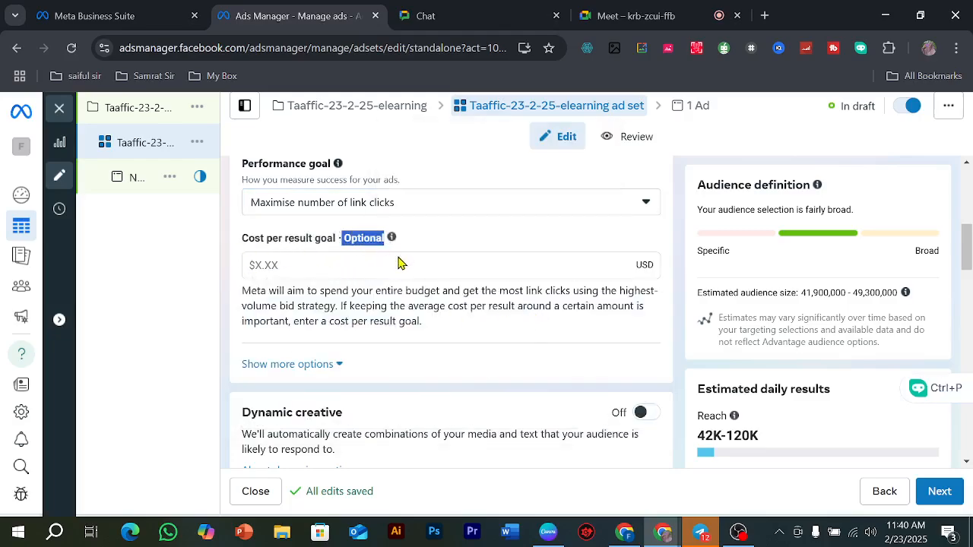
pyautogui.click(309, 366)
pyautogui.scroll(-2, 353, 327)
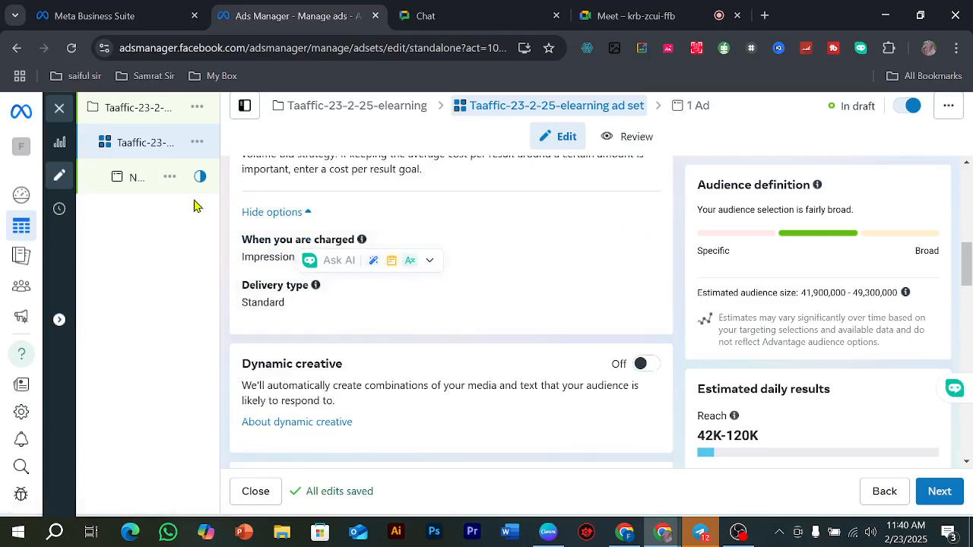
pyautogui.scroll(-1, 280, 287)
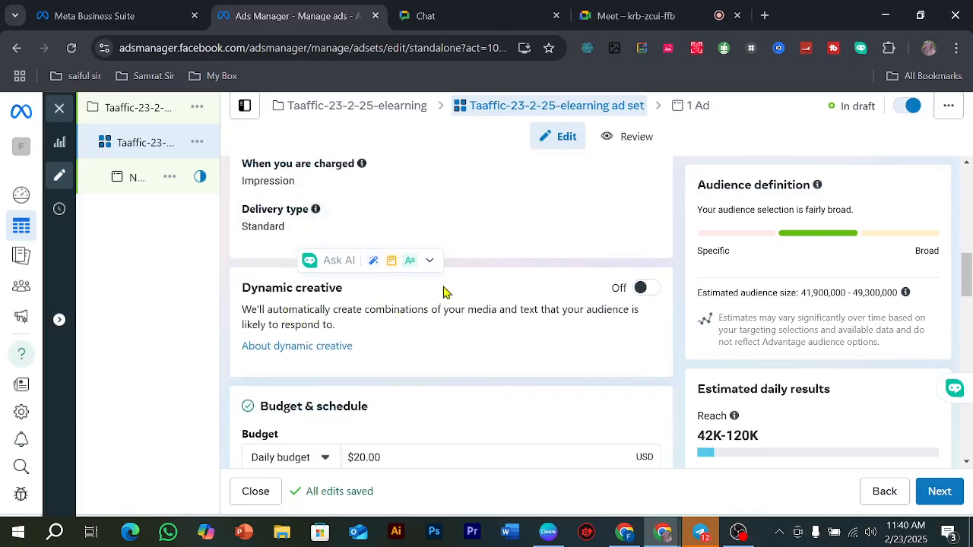
pyautogui.scroll(-2, 446, 288)
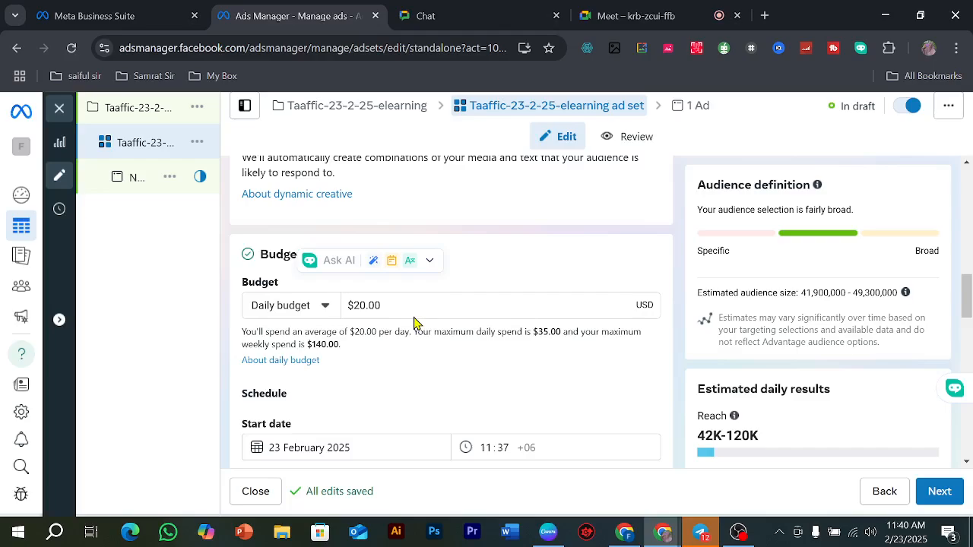
pyautogui.click(315, 312)
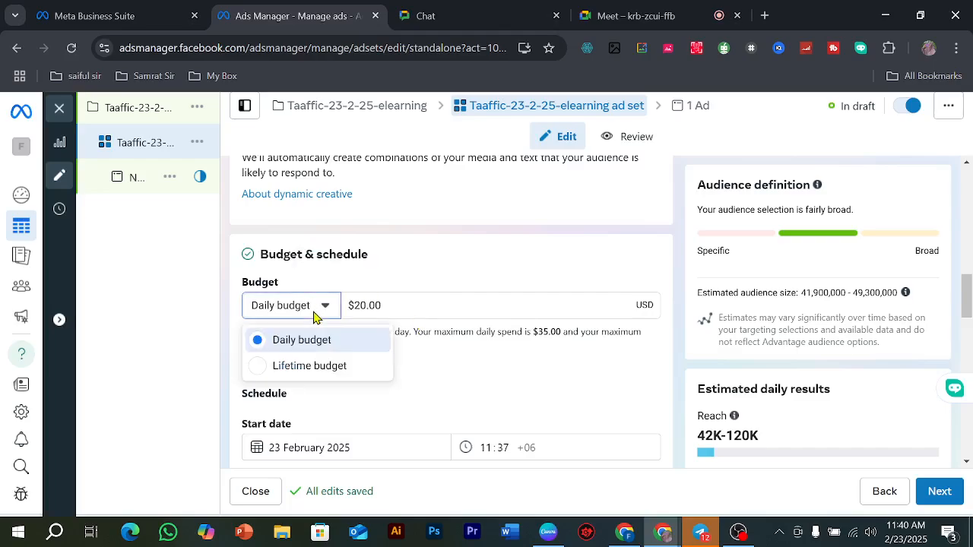
pyautogui.click(417, 305)
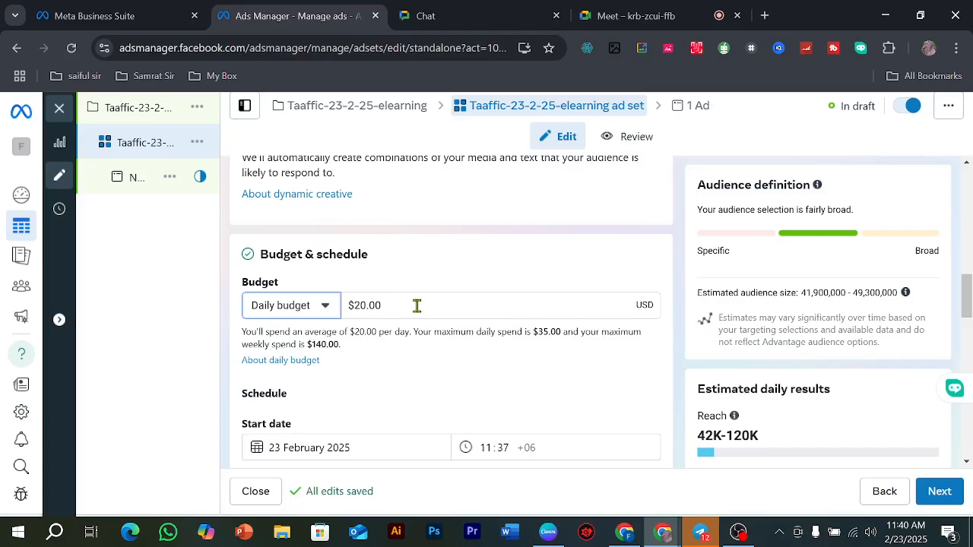
# Step: Set the start time in the ad set's schedule to 01:00
pyautogui.scroll(-1, 495, 326)
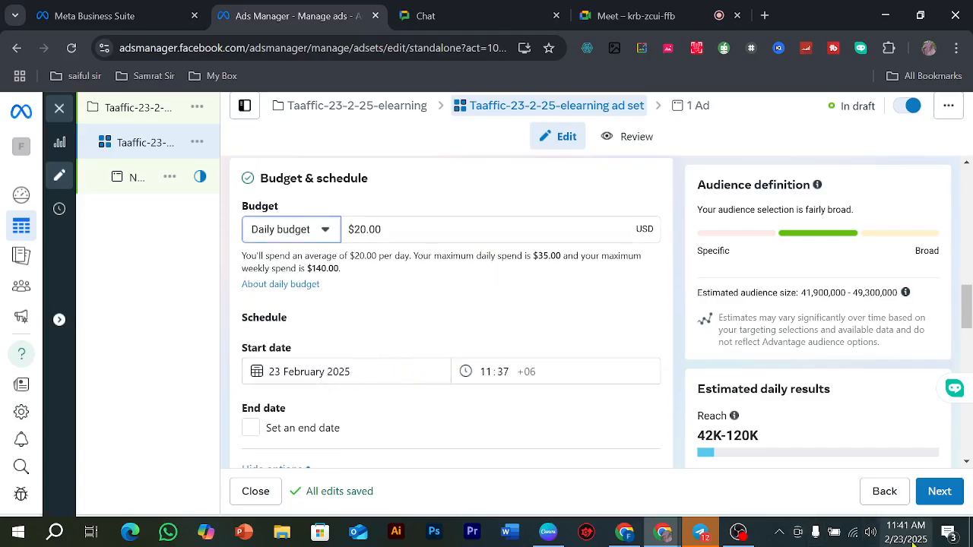
pyautogui.click(500, 371)
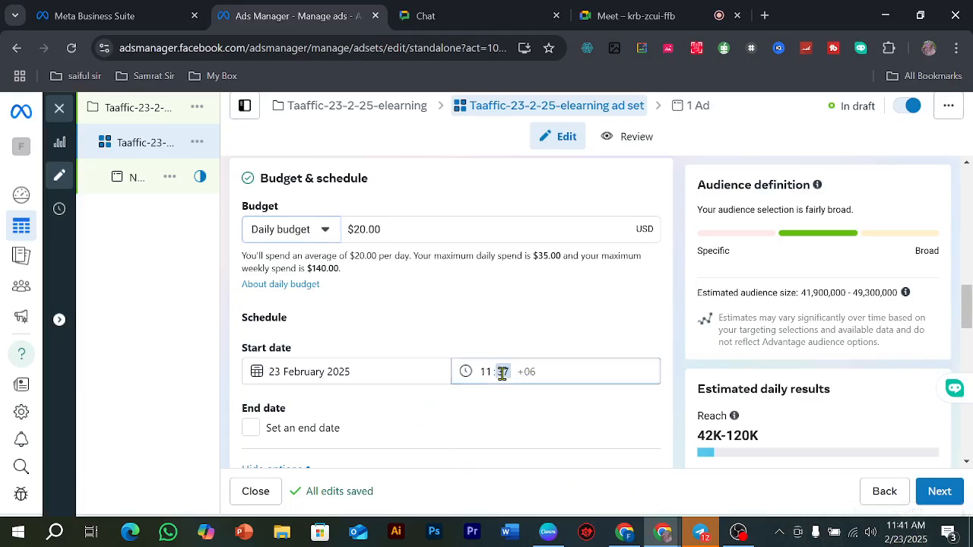
pyautogui.click(489, 371)
pyautogui.write('1')
pyautogui.click(505, 373)
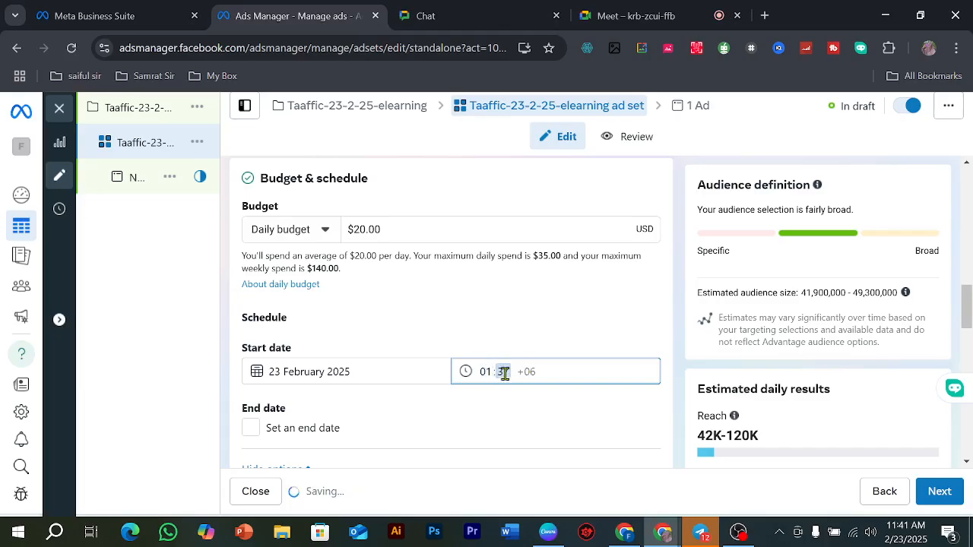
pyautogui.write('00')
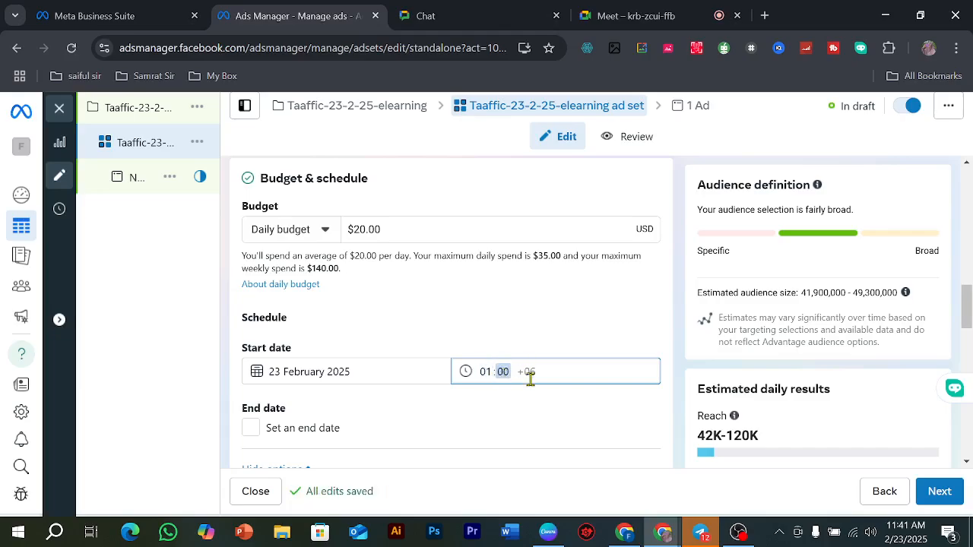
pyautogui.click(535, 382)
# Step: Review the end date, budget scheduling and audience controls, and inspect the saved audience Awareness i phone ads
pyautogui.scroll(-1, 494, 388)
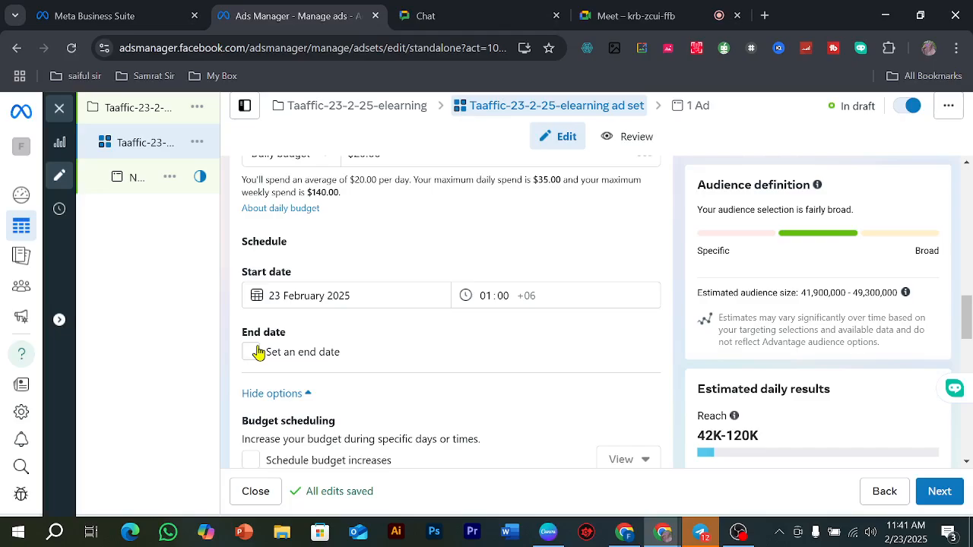
pyautogui.scroll(-2, 372, 359)
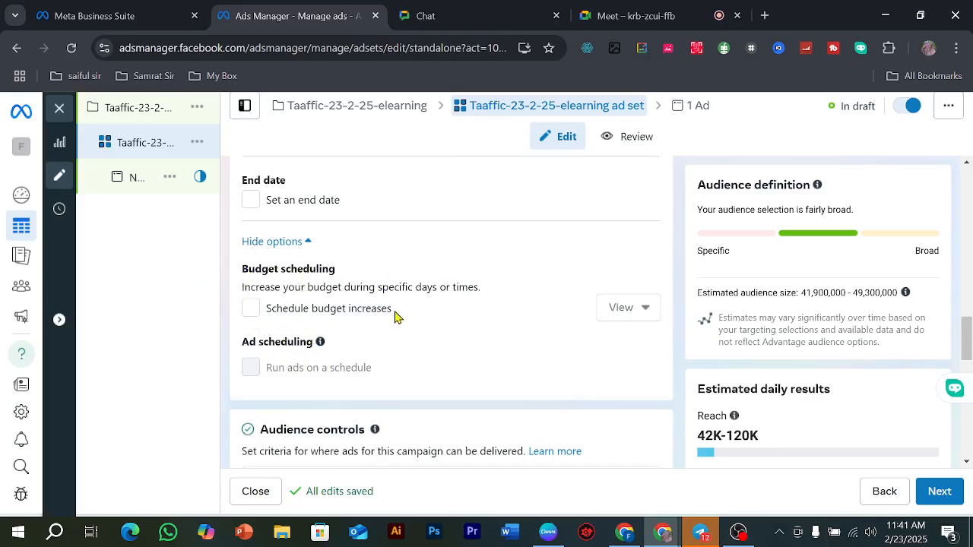
pyautogui.moveTo(395, 312)
pyautogui.scroll(-2, 378, 311)
pyautogui.scroll(-1, 363, 294)
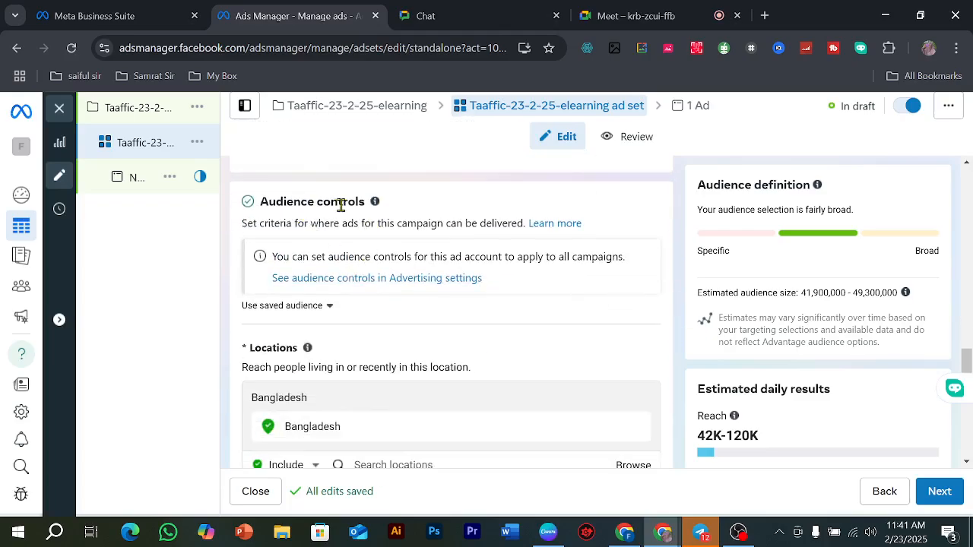
pyautogui.scroll(-1, 370, 260)
pyautogui.click(300, 230)
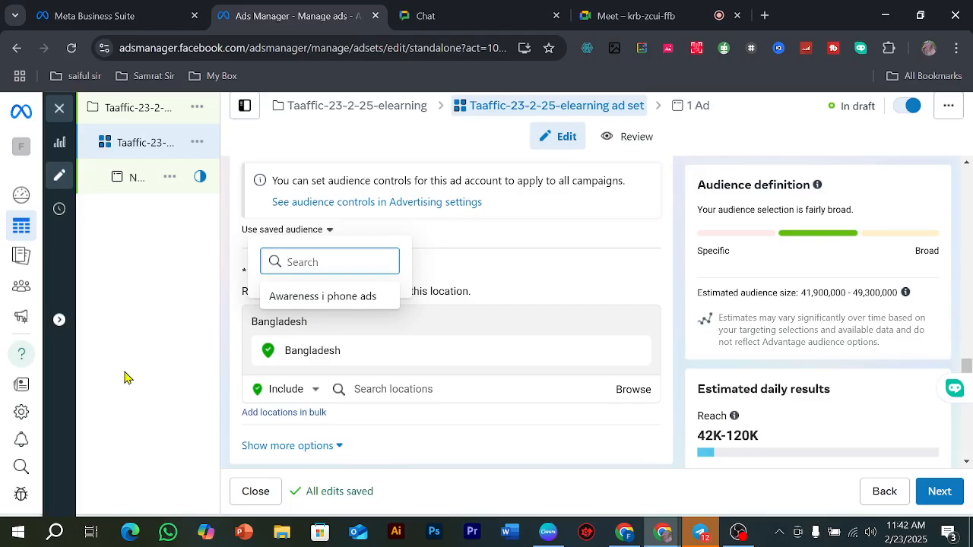
pyautogui.moveTo(124, 376)
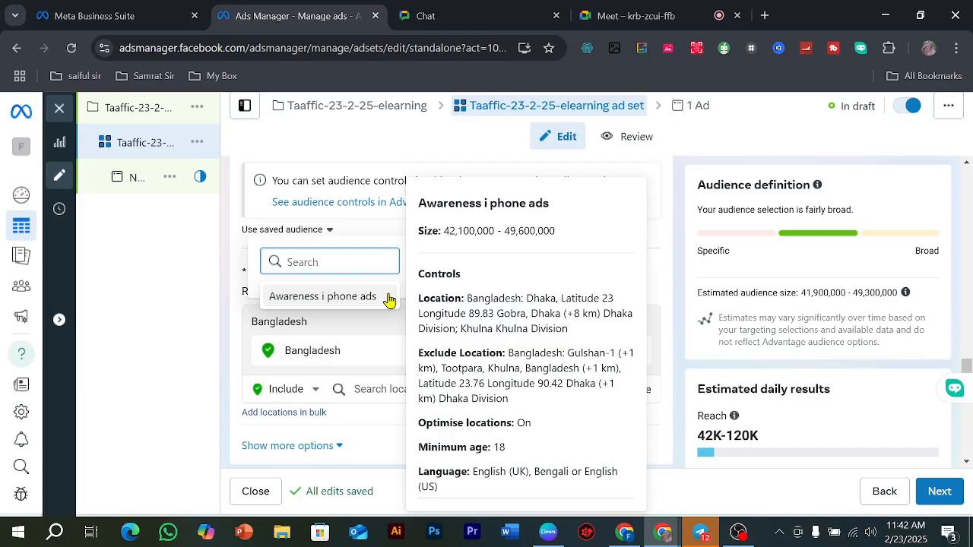
pyautogui.click(236, 268)
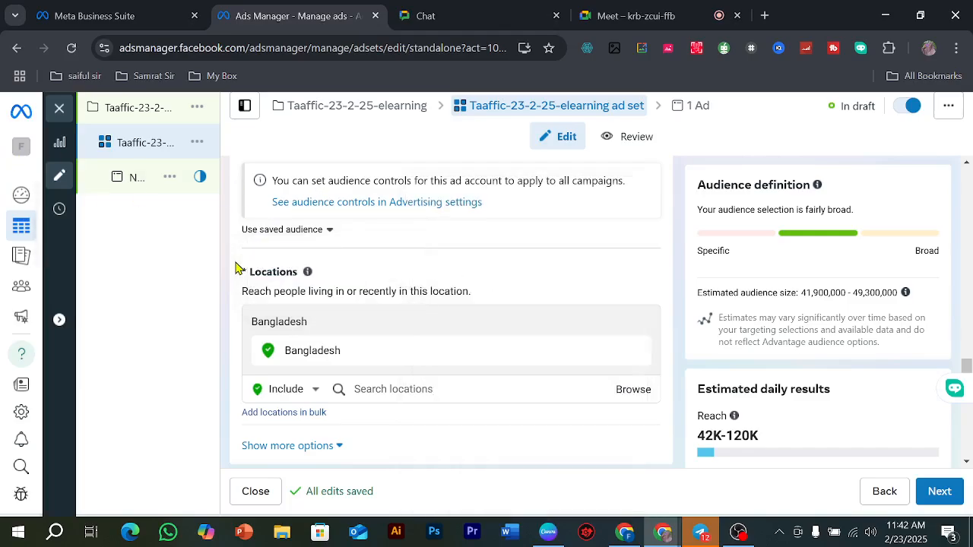
# Step: Search the audience locations for "uttora" and include Uttora, Dhaka as the targeted location
pyautogui.scroll(-1, 380, 343)
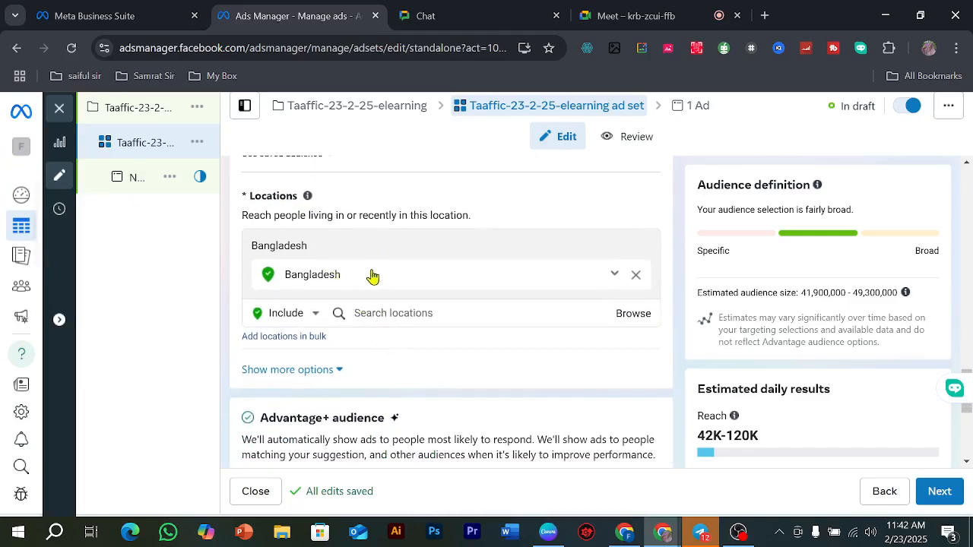
pyautogui.click(383, 314)
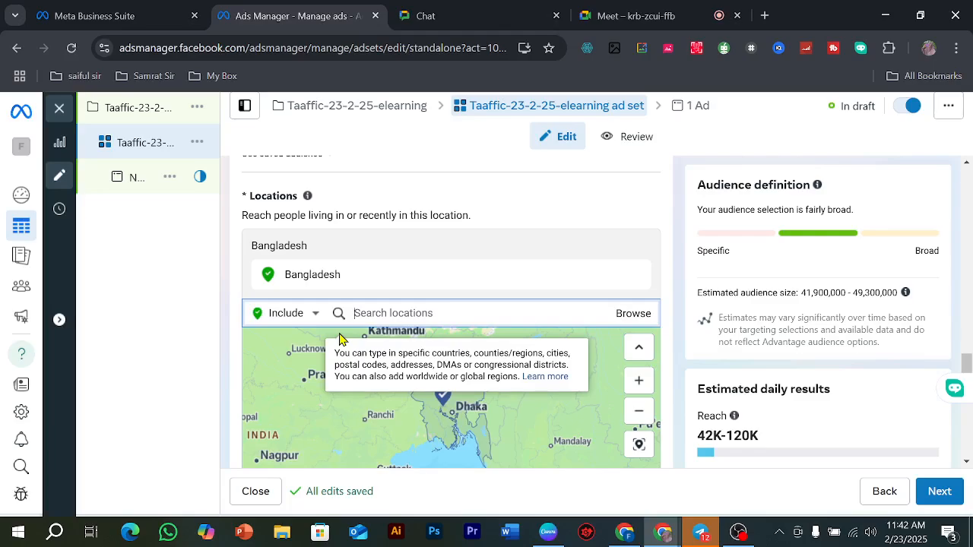
pyautogui.write('uttora')
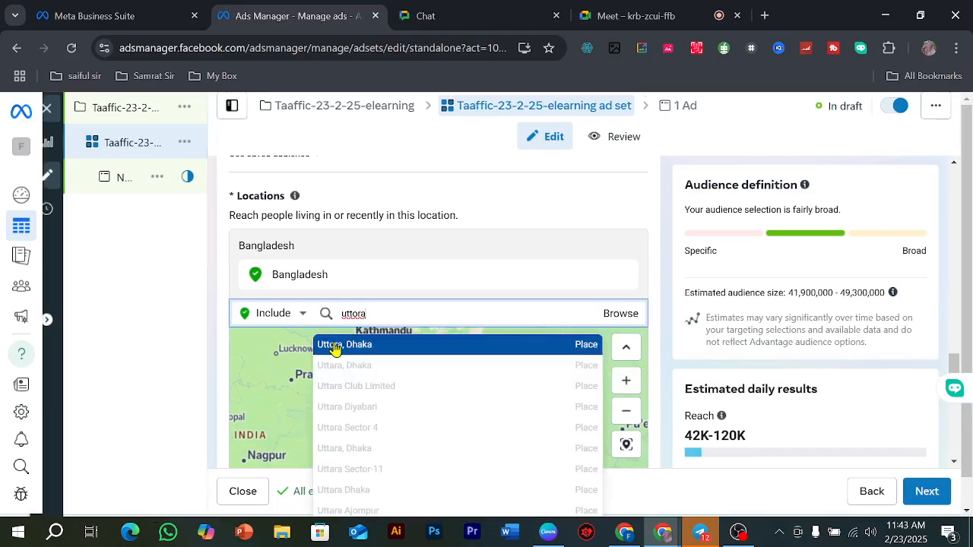
pyautogui.click(335, 346)
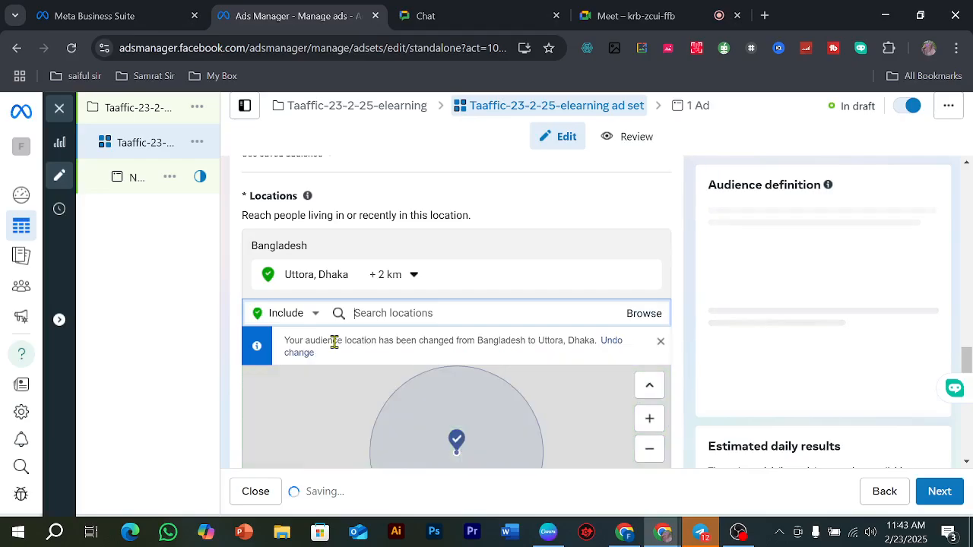
# Step: Set the radius around the Uttora, Dhaka location to 6 km and check its coverage on the map
pyautogui.scroll(-1, 383, 276)
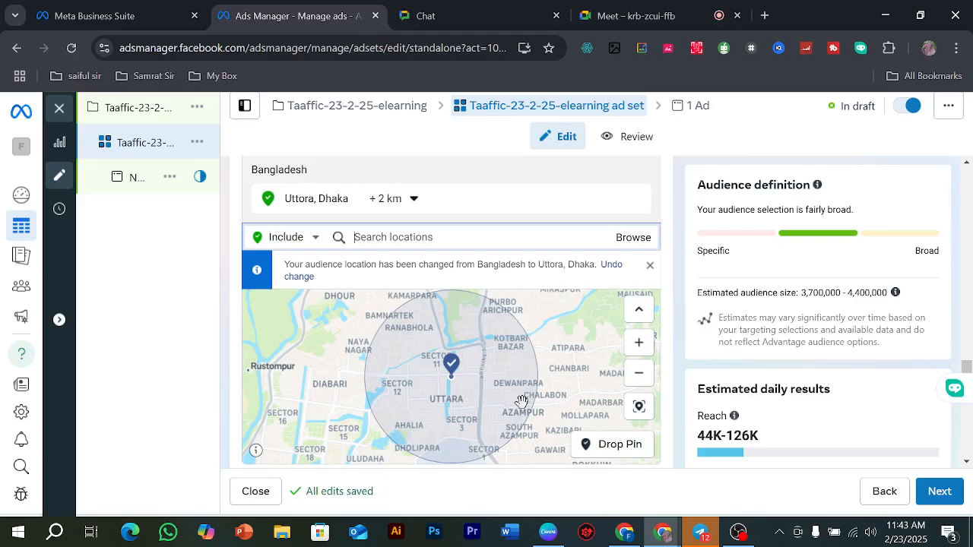
pyautogui.click(407, 200)
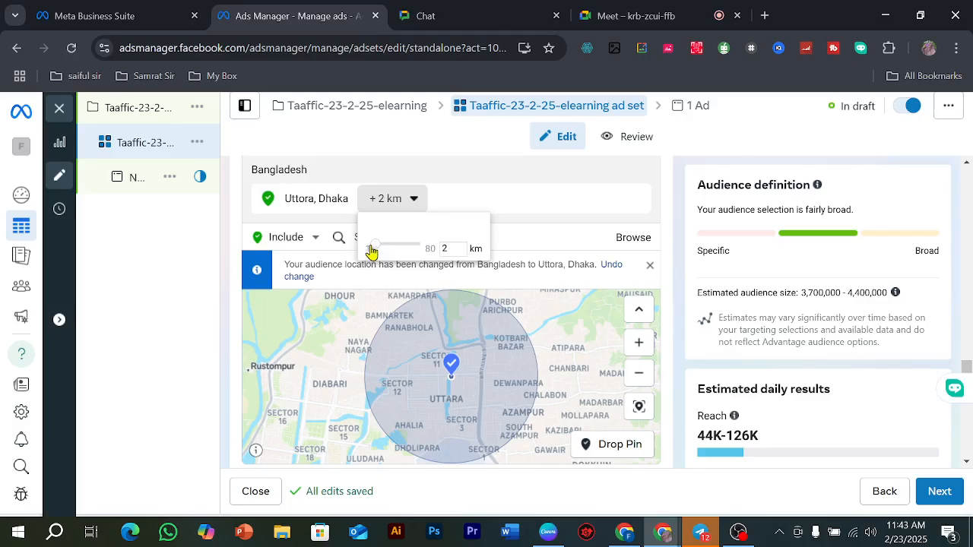
pyautogui.moveTo(372, 251); pyautogui.dragTo(380, 254)
pyautogui.moveTo(378, 254); pyautogui.dragTo(382, 255)
pyautogui.click(592, 253)
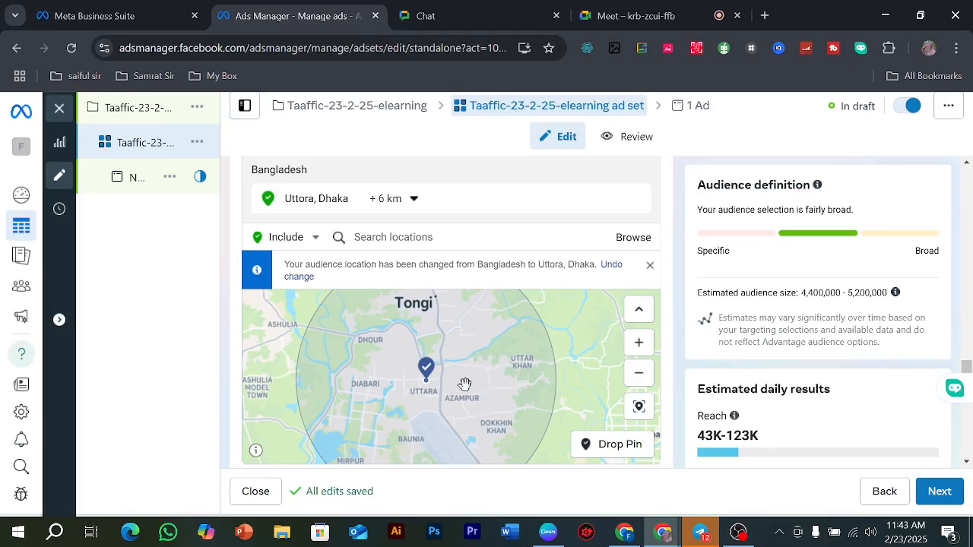
pyautogui.scroll(-3, 465, 384)
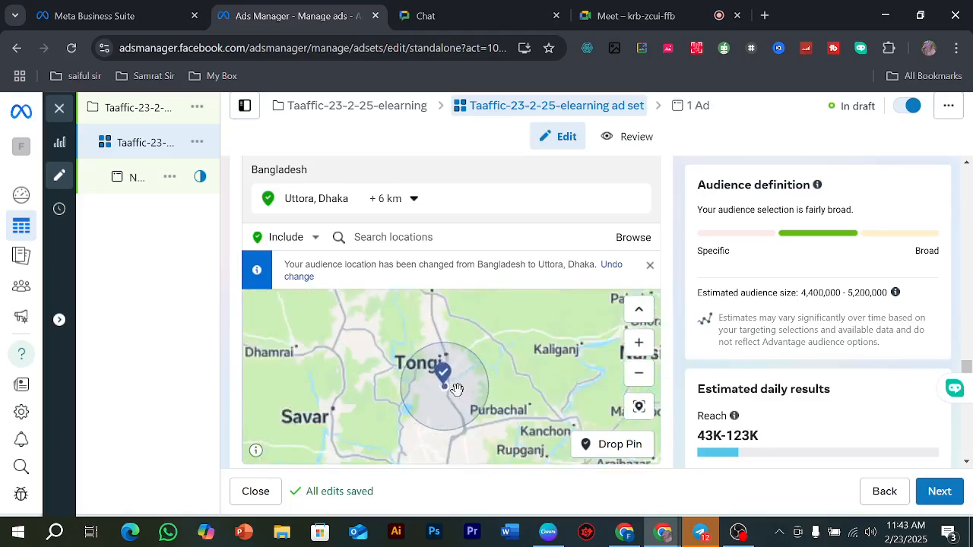
pyautogui.scroll(3, 454, 389)
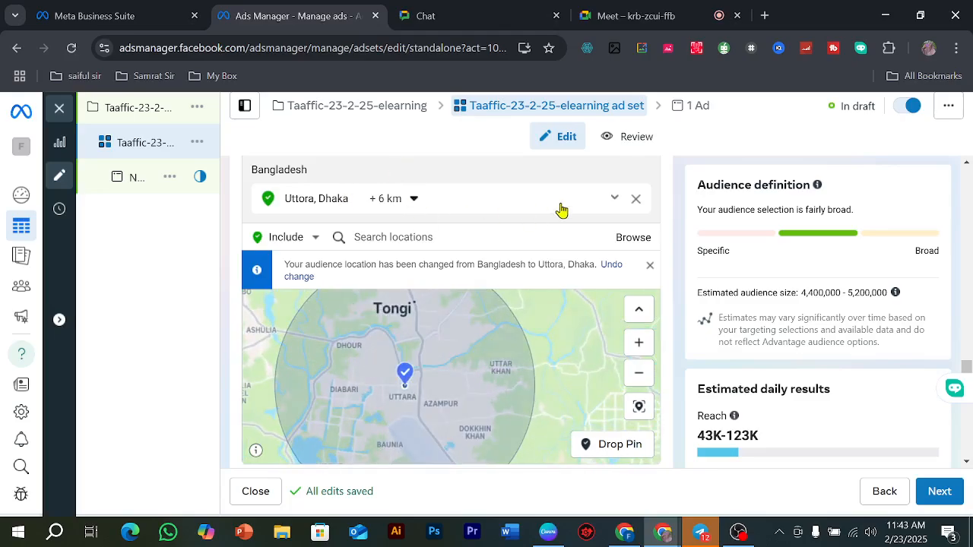
pyautogui.click(417, 200)
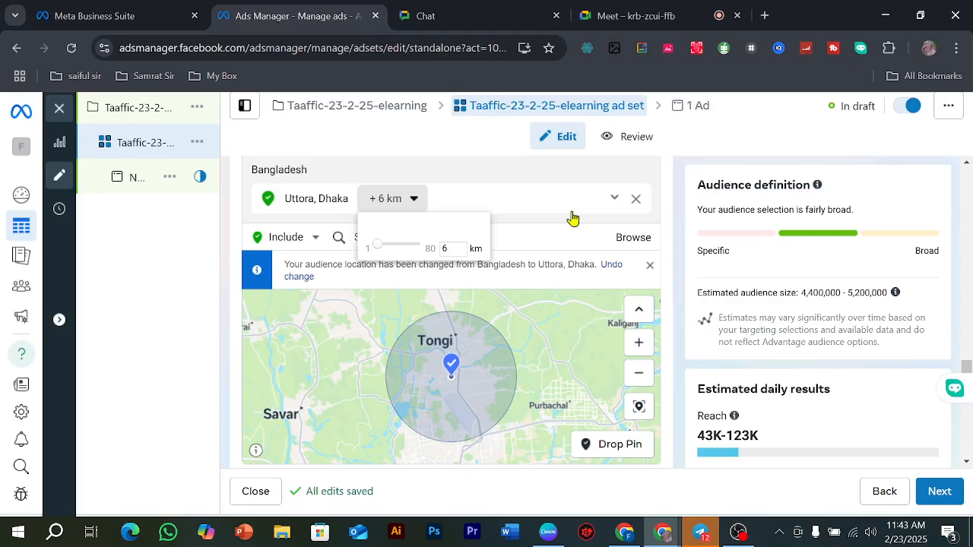
# Step: Search the audience locations for "chitta" and include Chittagong Division, Bangladesh
pyautogui.click(524, 229)
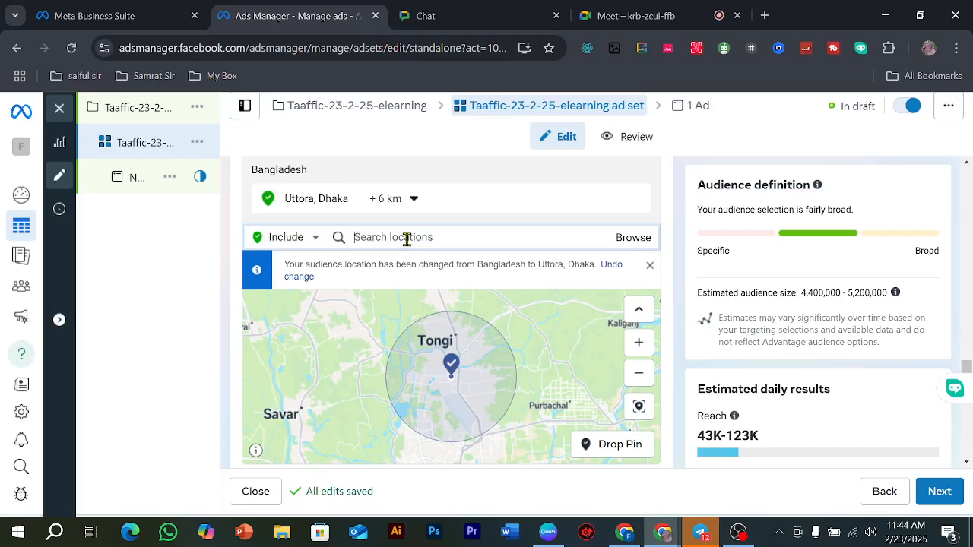
pyautogui.write('chitta')
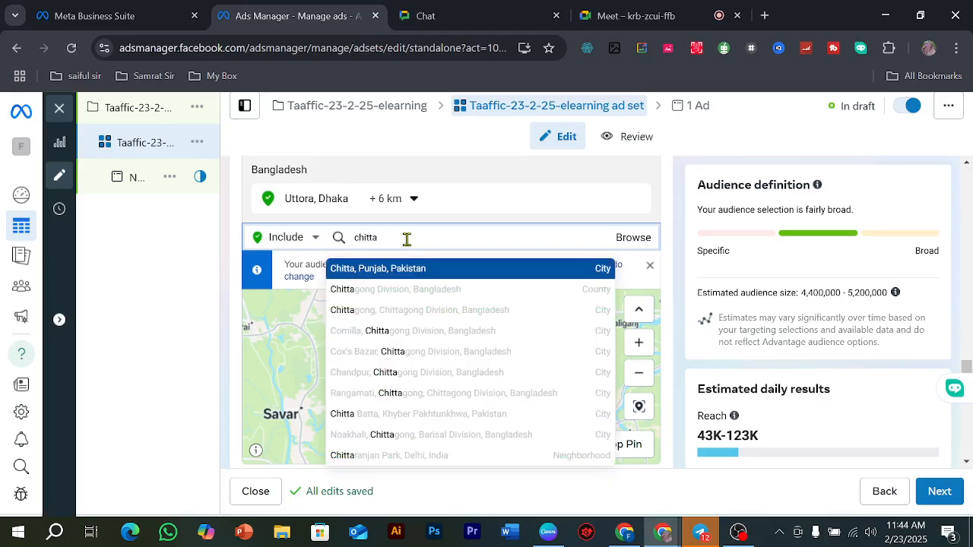
pyautogui.click(421, 286)
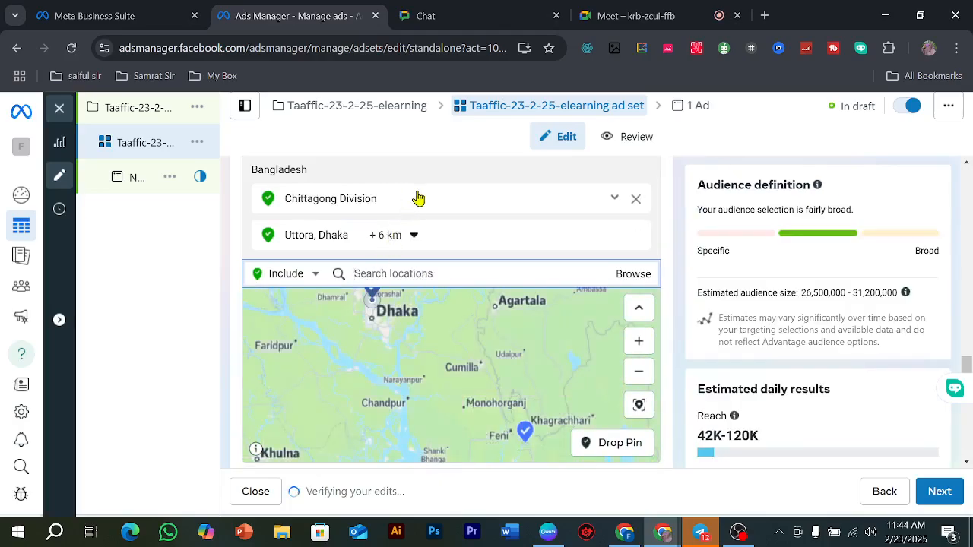
# Step: Examine the options for Chittagong Division and the positions of the included locations on the map
pyautogui.click(614, 198)
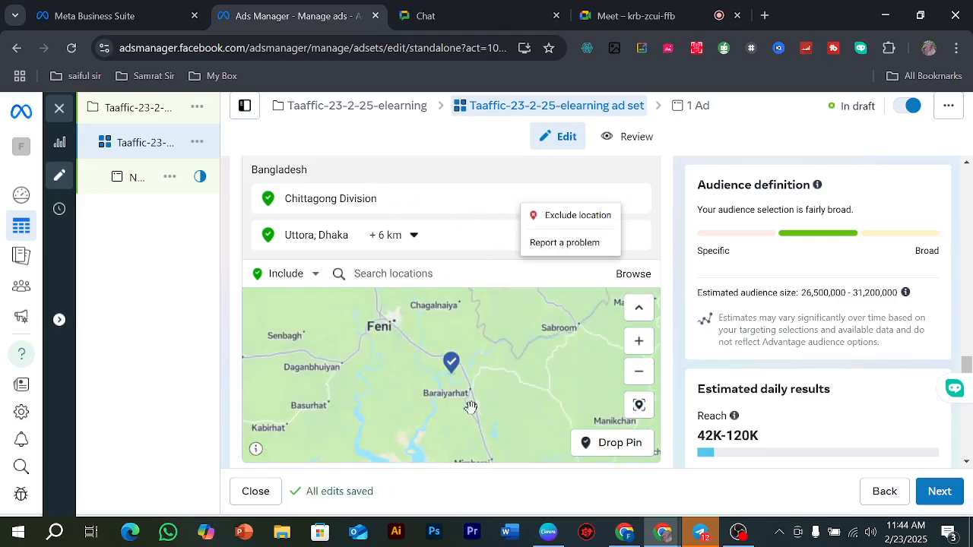
pyautogui.scroll(-2, 487, 401)
pyautogui.scroll(-3, 494, 402)
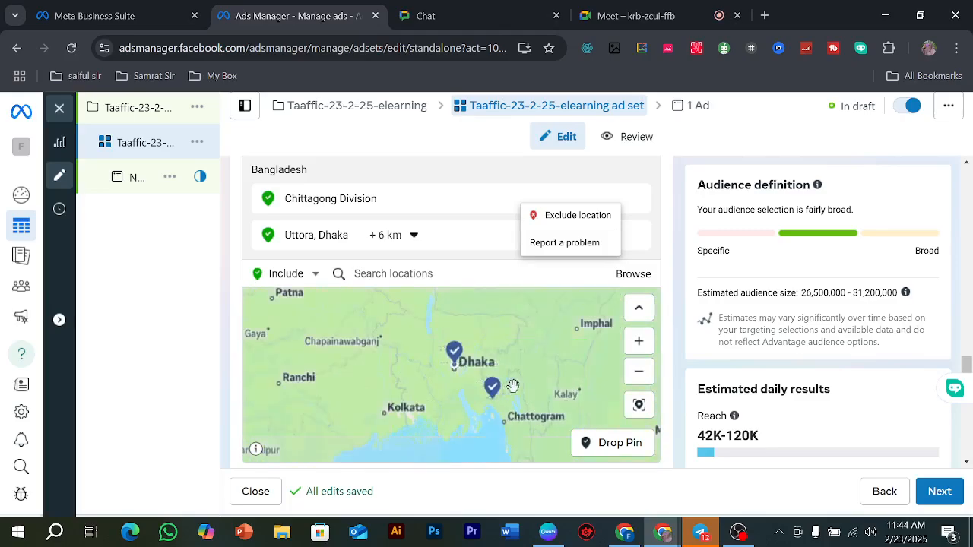
pyautogui.scroll(4, 487, 373)
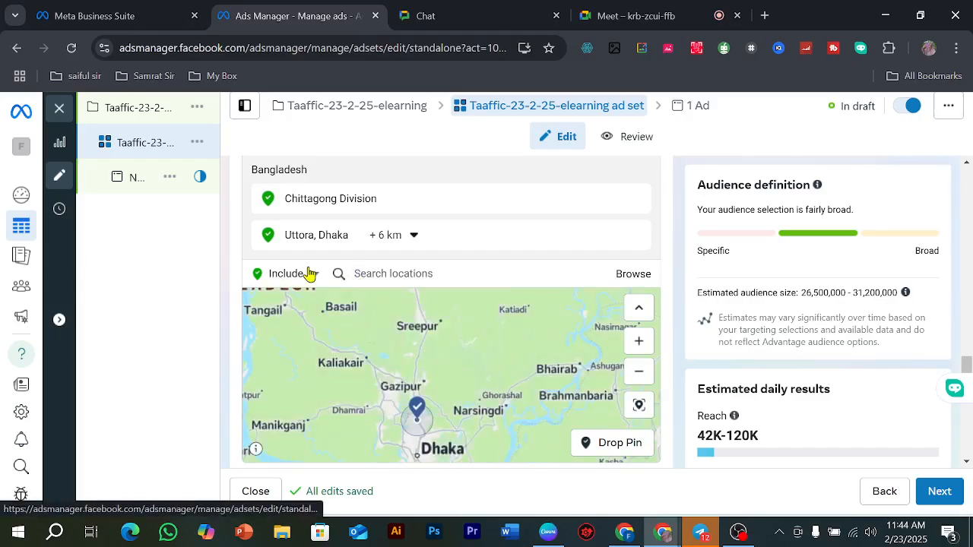
pyautogui.scroll(3, 456, 388)
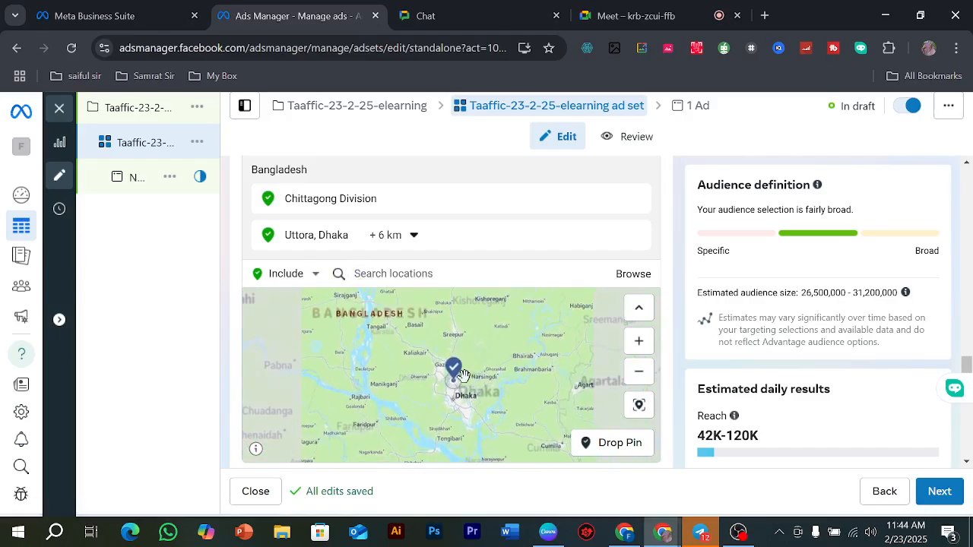
pyautogui.scroll(-3, 456, 399)
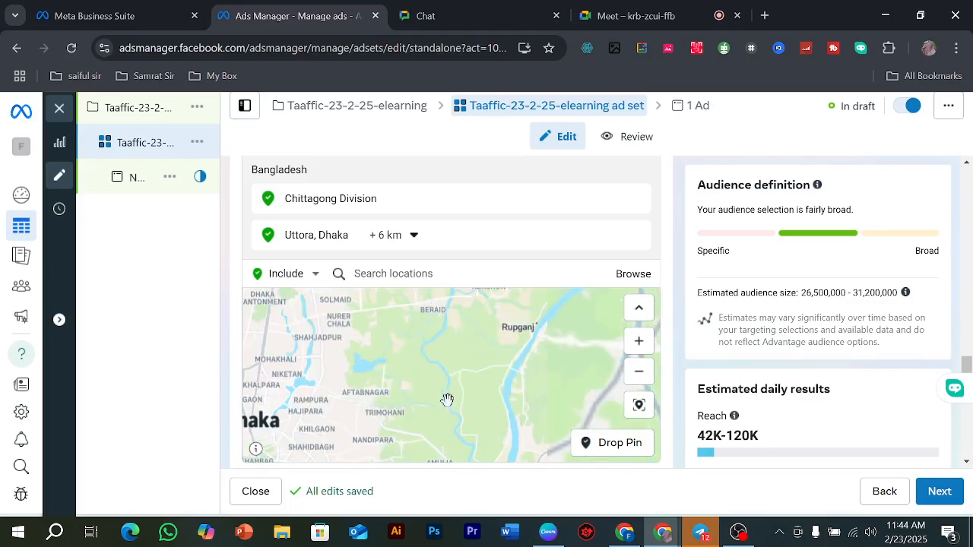
pyautogui.scroll(-3, 423, 393)
pyautogui.scroll(1, 420, 378)
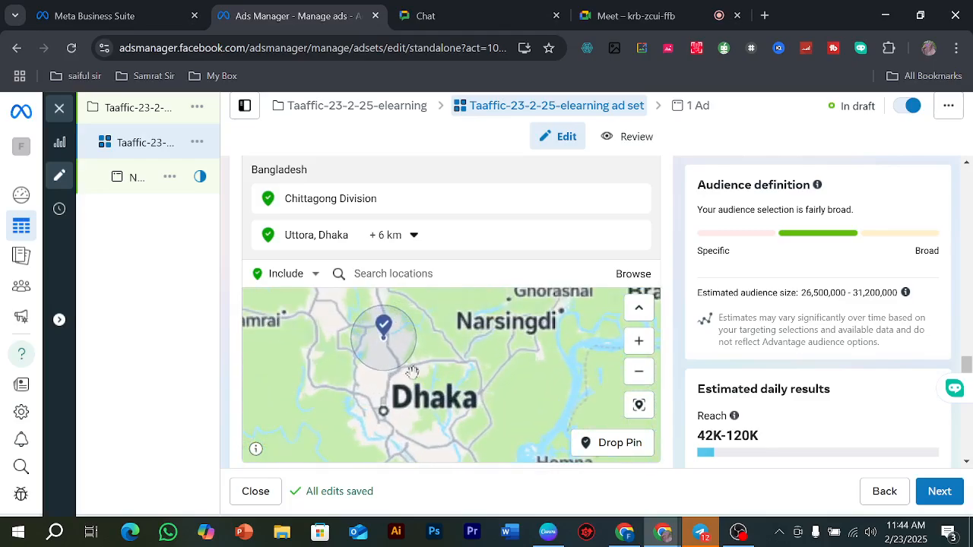
pyautogui.scroll(-1, 428, 418)
pyautogui.scroll(1, 421, 403)
pyautogui.scroll(-3, 419, 395)
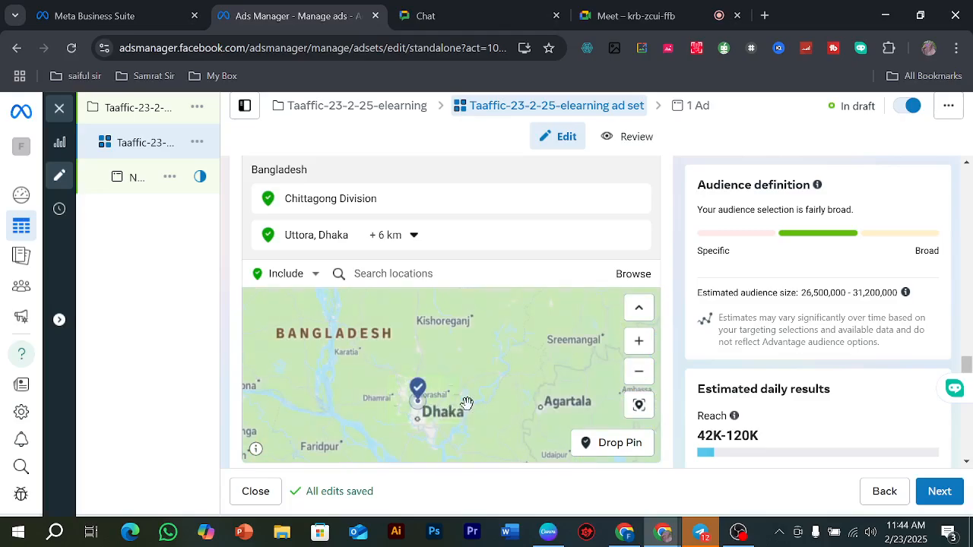
# Step: Remove Chittagong Division from the included audience locations
pyautogui.scroll(-1, 484, 396)
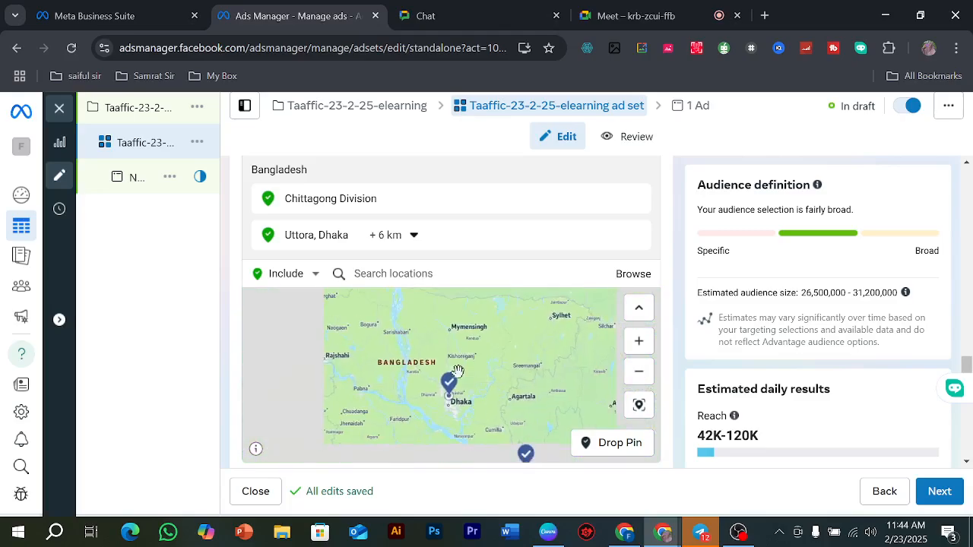
pyautogui.click(472, 213)
pyautogui.click(637, 199)
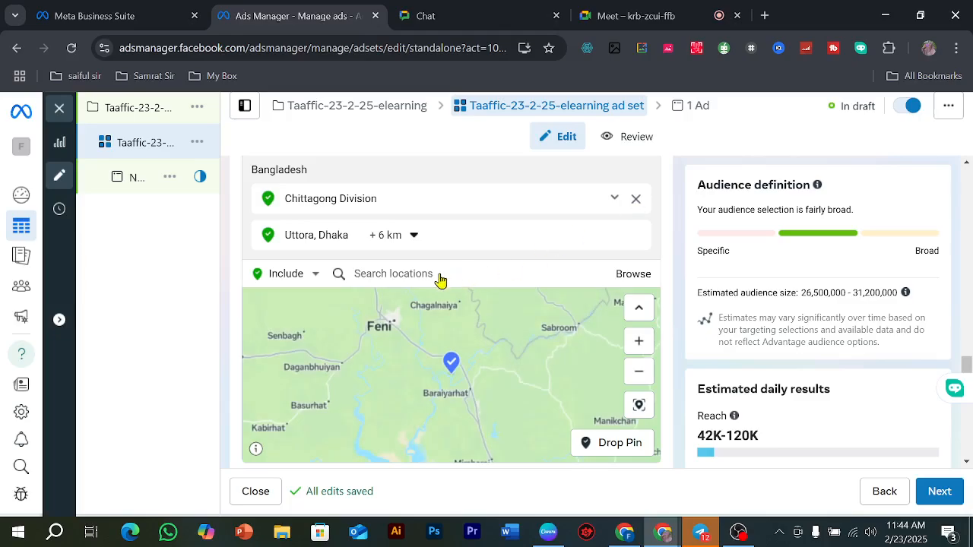
# Step: Search the audience locations for "chitta" and include the city of Chittagong, Chittagong Division, Bangladesh
pyautogui.click(402, 238)
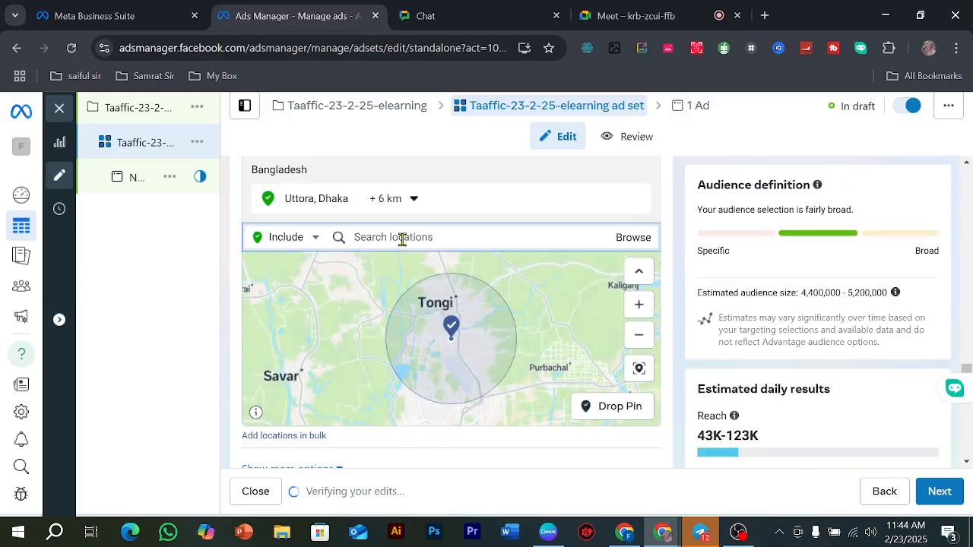
pyautogui.write('chitta')
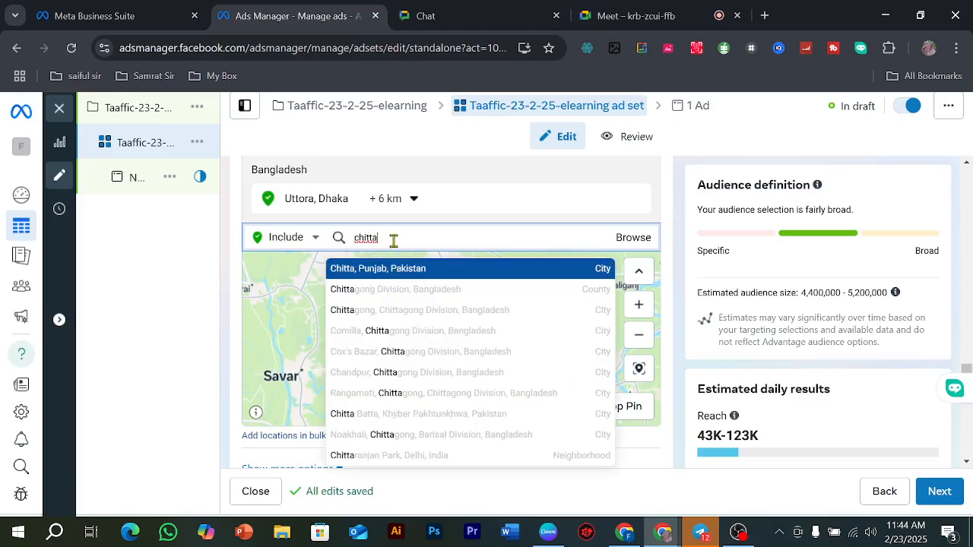
pyautogui.click(424, 313)
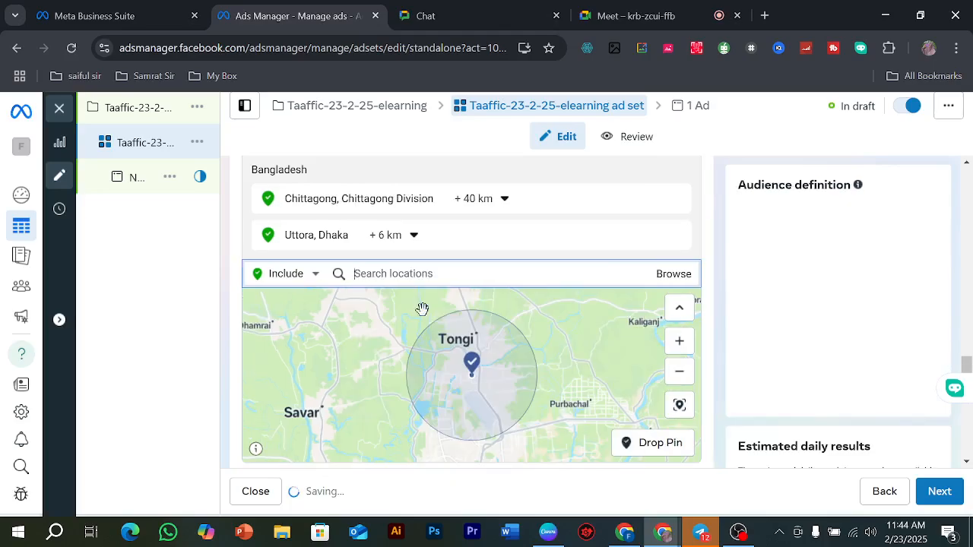
# Step: Try a 17 km radius for the Chittagong location and restrict it to the current city only
pyautogui.click(487, 197)
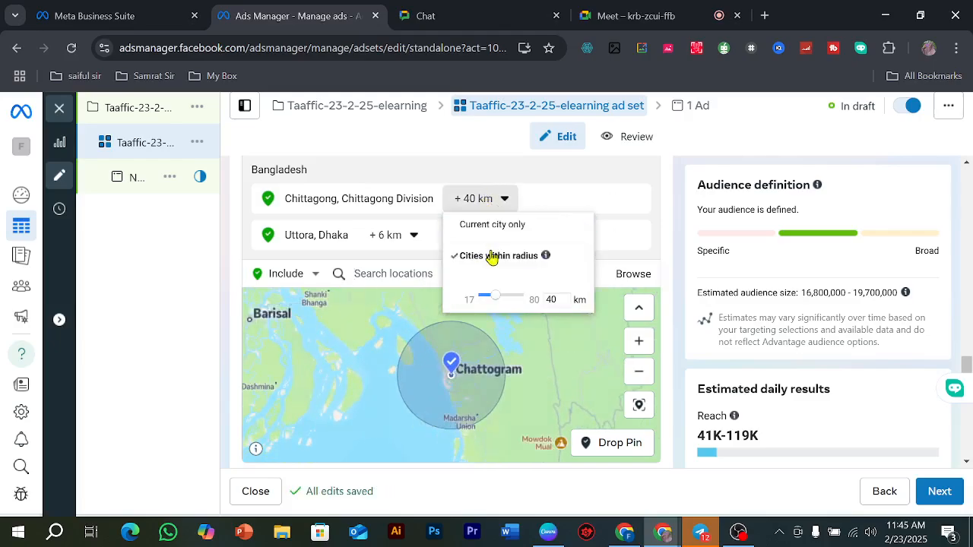
pyautogui.moveTo(494, 303); pyautogui.dragTo(472, 303)
pyautogui.click(485, 202)
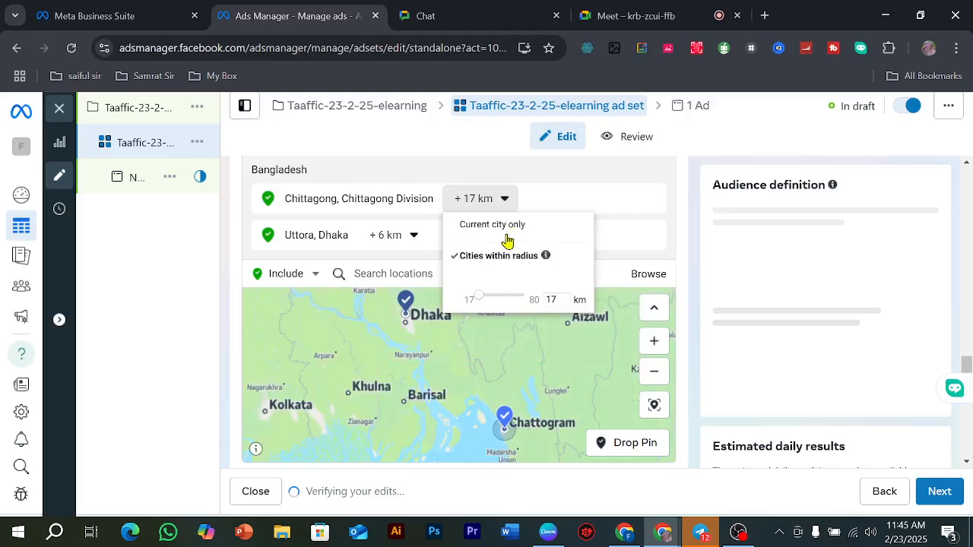
pyautogui.click(542, 241)
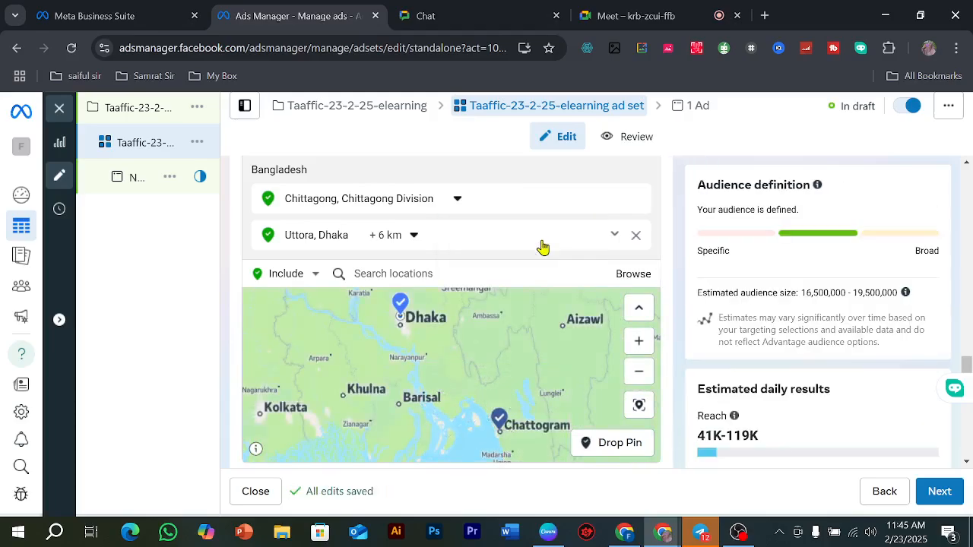
# Step: Switch the location mode to Exclude and drop a pin just west of central Chattogram, at about 22.3238, 91.8142
pyautogui.scroll(3, 524, 431)
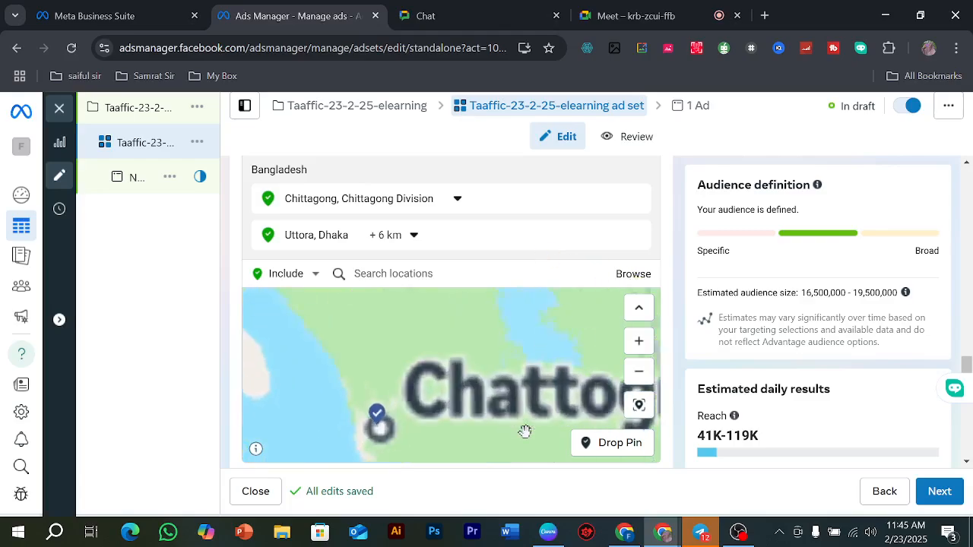
pyautogui.moveTo(392, 372); pyautogui.dragTo(471, 347)
pyautogui.scroll(5, 409, 403)
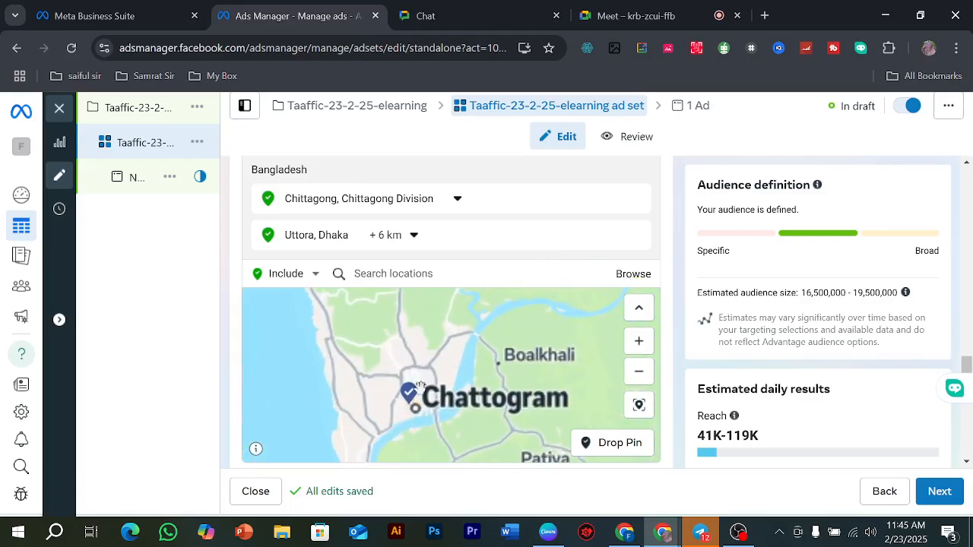
pyautogui.moveTo(409, 390); pyautogui.dragTo(469, 282)
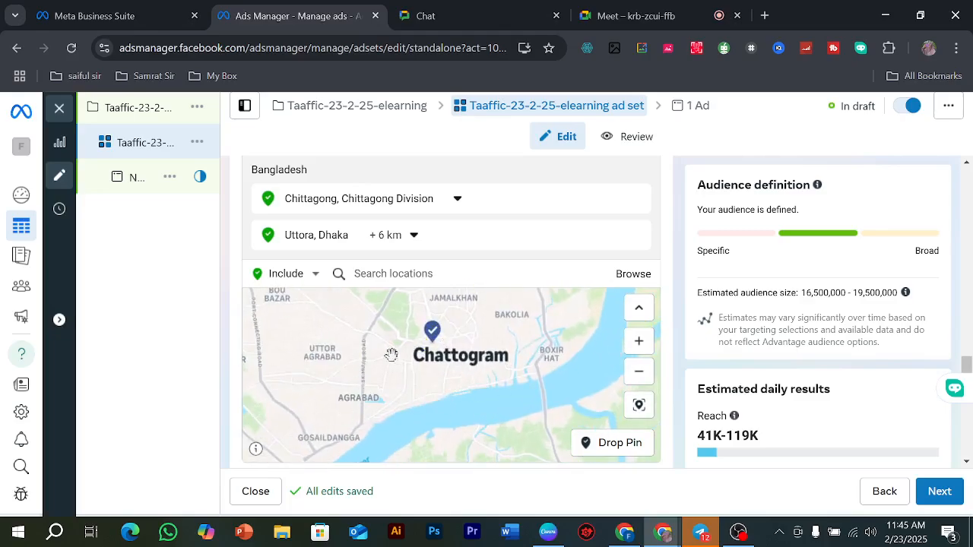
pyautogui.click(310, 274)
pyautogui.click(275, 310)
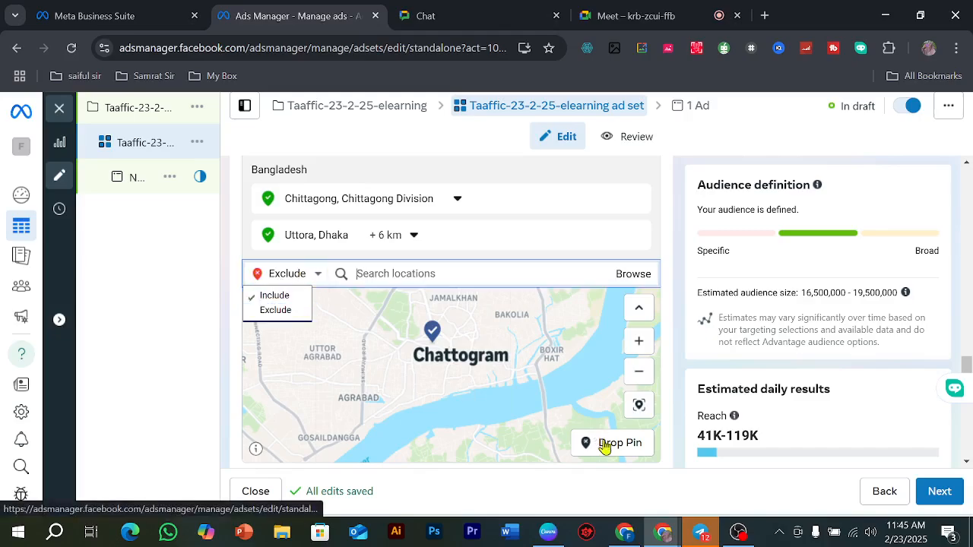
pyautogui.click(613, 443)
pyautogui.click(370, 389)
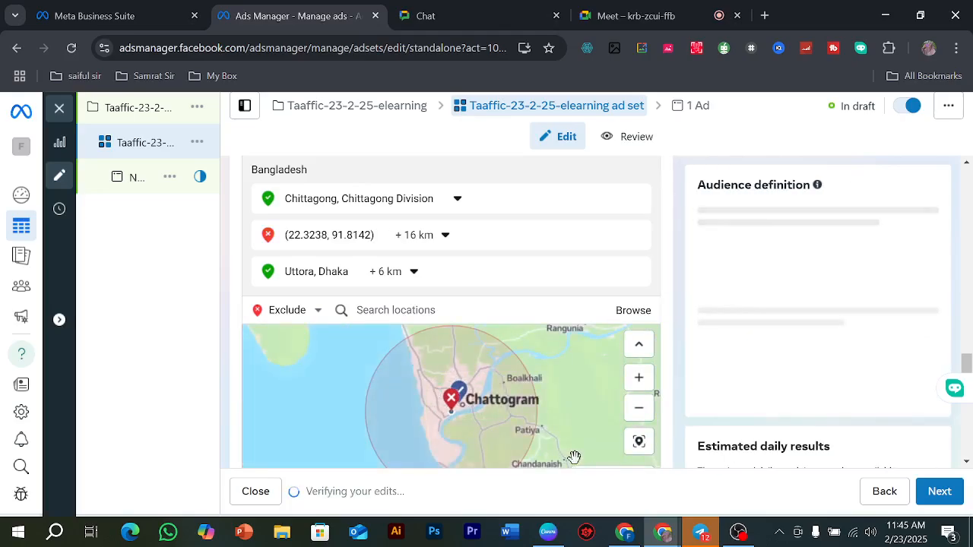
# Step: Set the radius of the excluded pin in Chattogram to 1 km
pyautogui.click(433, 237)
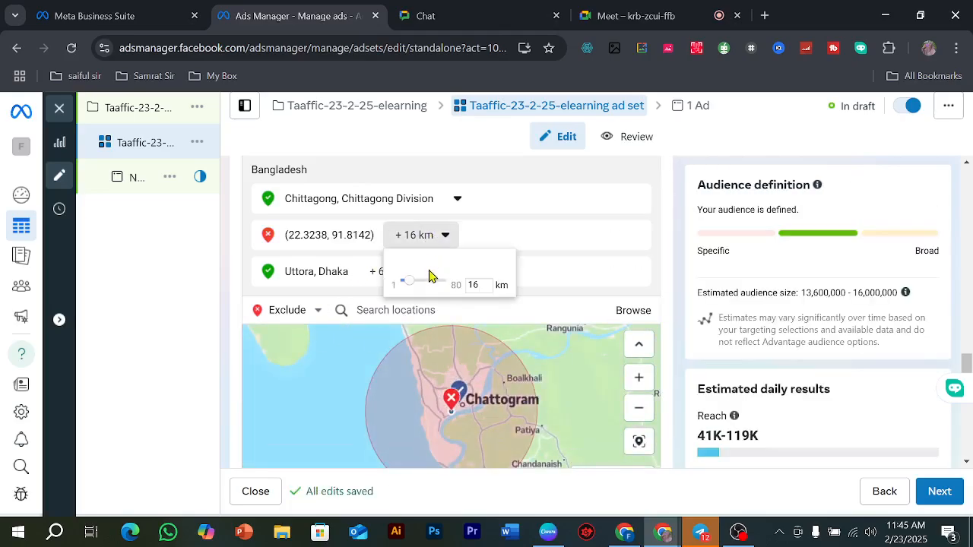
pyautogui.moveTo(415, 282); pyautogui.dragTo(398, 284)
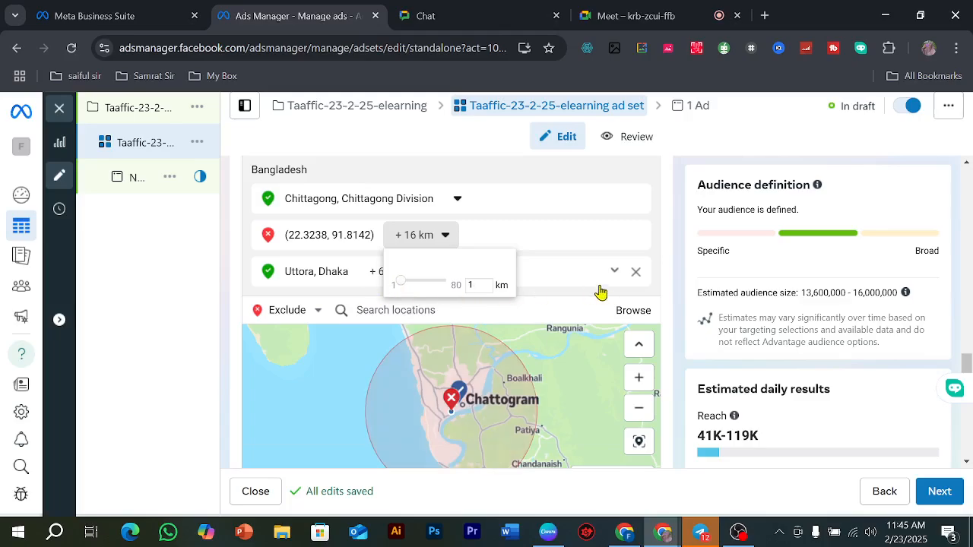
pyautogui.click(616, 302)
# Step: Expand the optional audience suggestion in the Advantage+ audience section to show its targeting fields
pyautogui.scroll(-3, 461, 337)
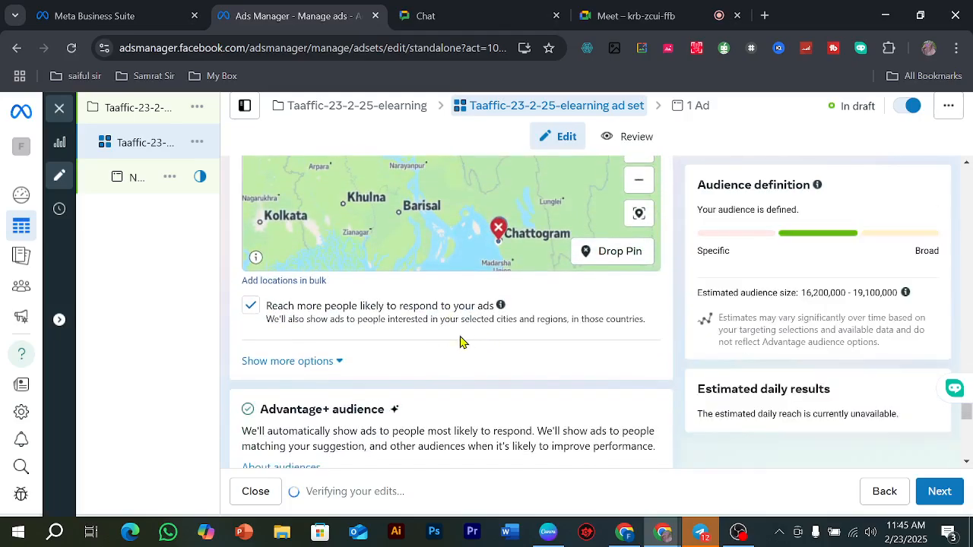
pyautogui.scroll(2, 368, 224)
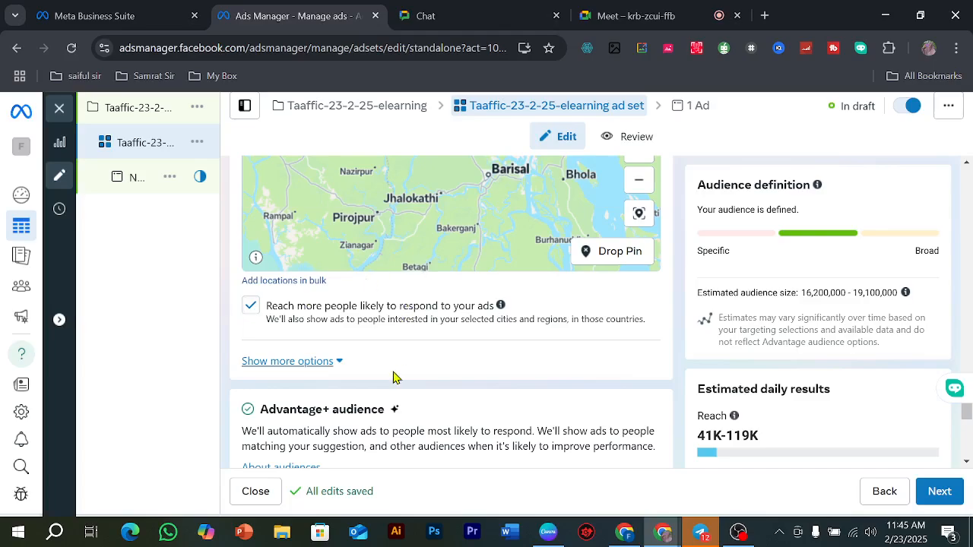
pyautogui.scroll(-2, 393, 375)
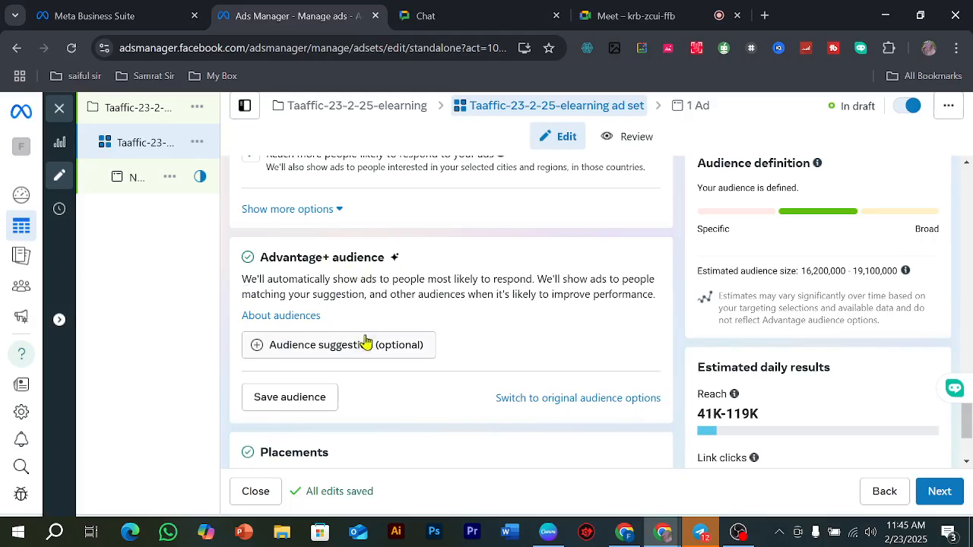
pyautogui.click(554, 385)
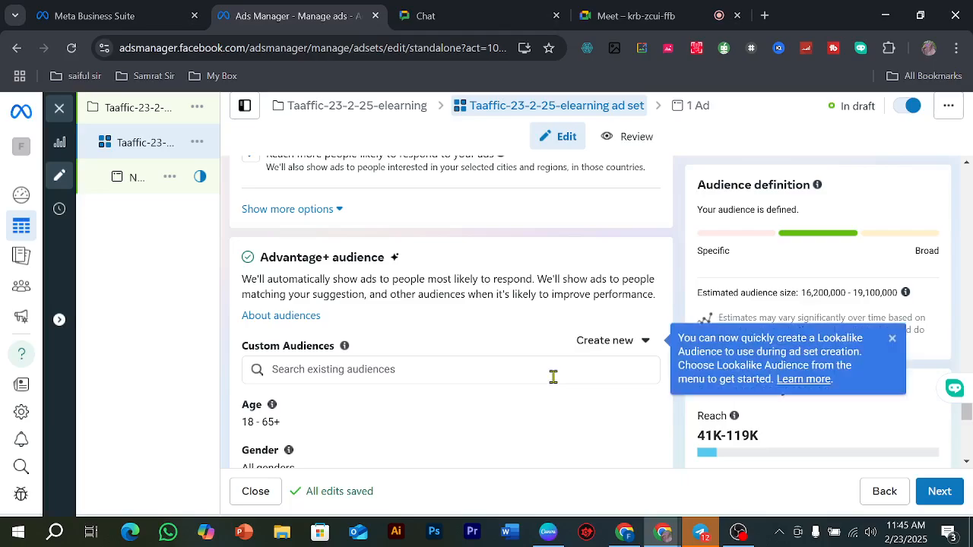
# Step: Set the suggested audience's age range to 18–50
pyautogui.scroll(-1, 380, 304)
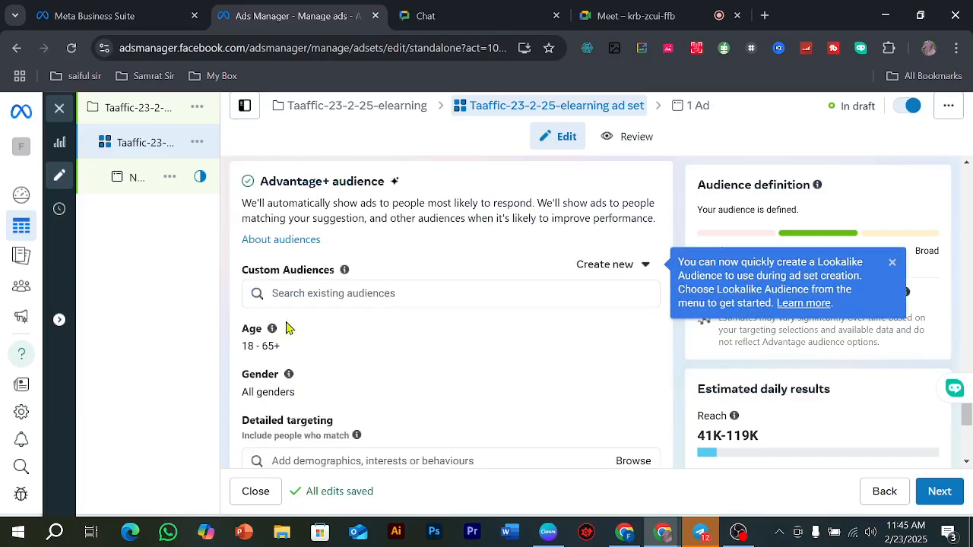
pyautogui.click(639, 334)
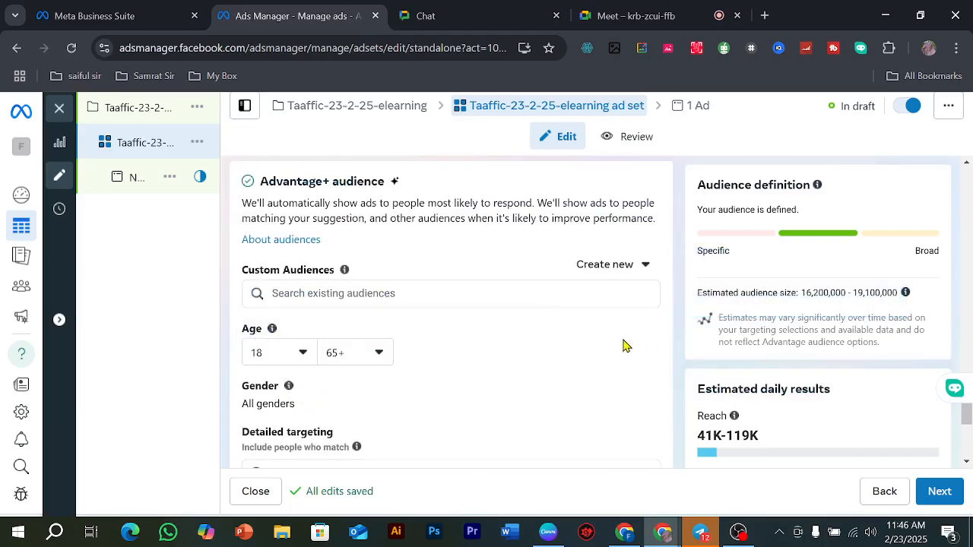
pyautogui.click(282, 350)
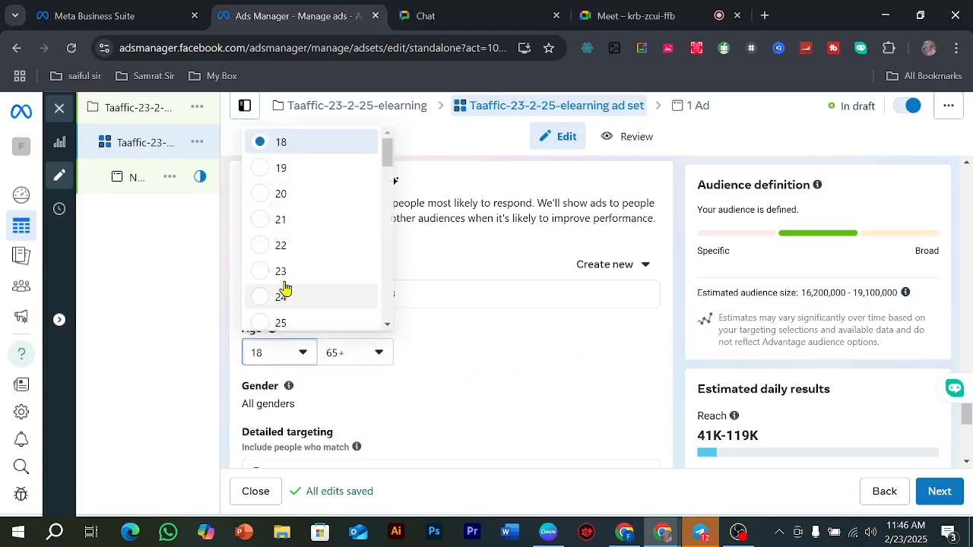
pyautogui.click(280, 146)
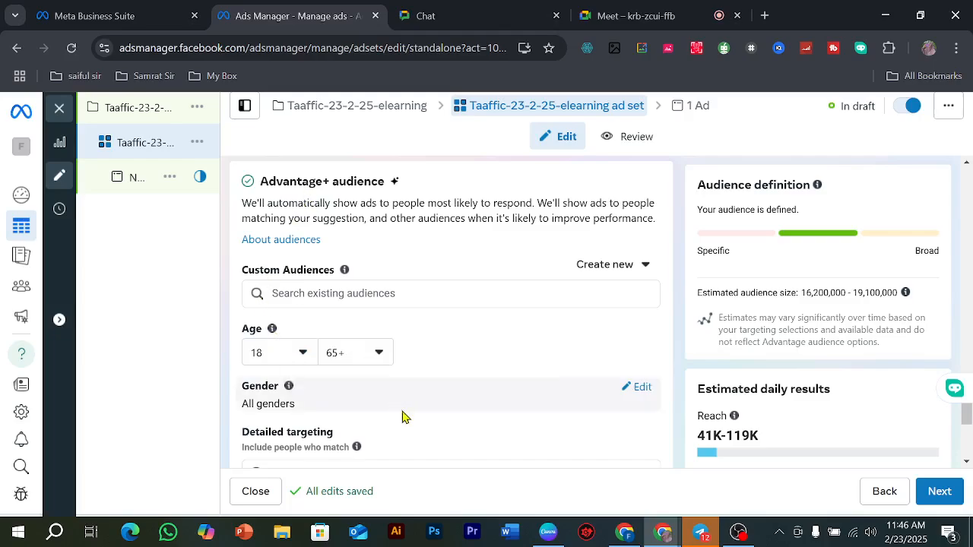
pyautogui.click(344, 359)
pyautogui.scroll(4, 358, 259)
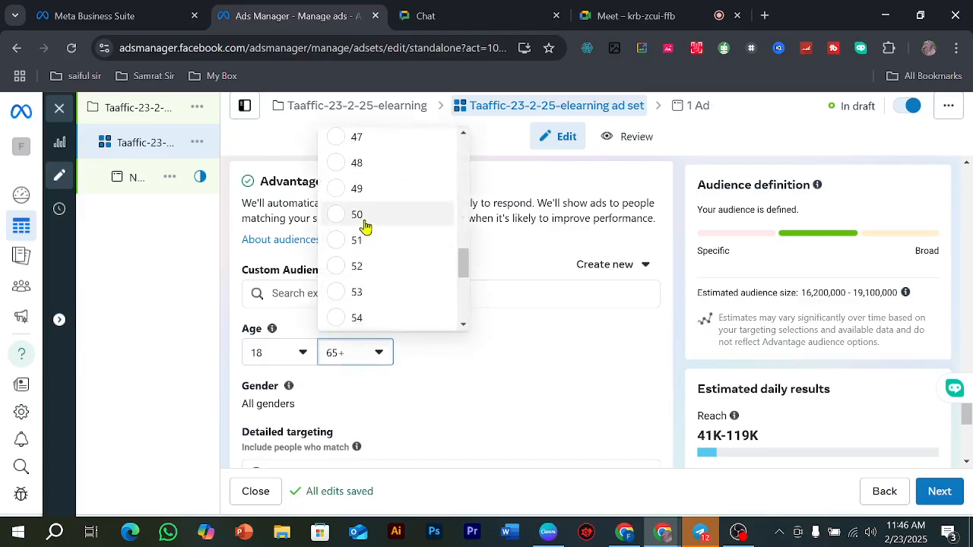
pyautogui.click(364, 220)
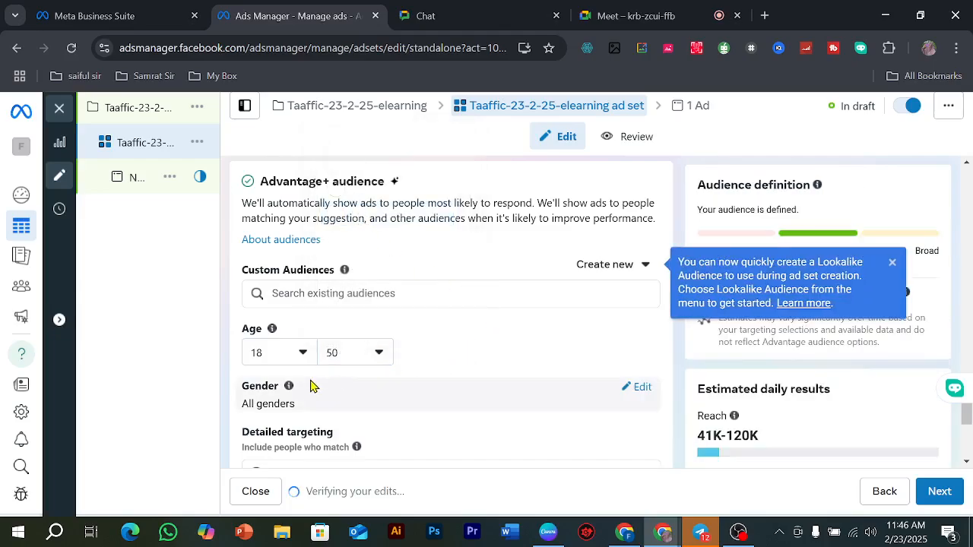
# Step: Set the audience's gender to Men
pyautogui.click(639, 392)
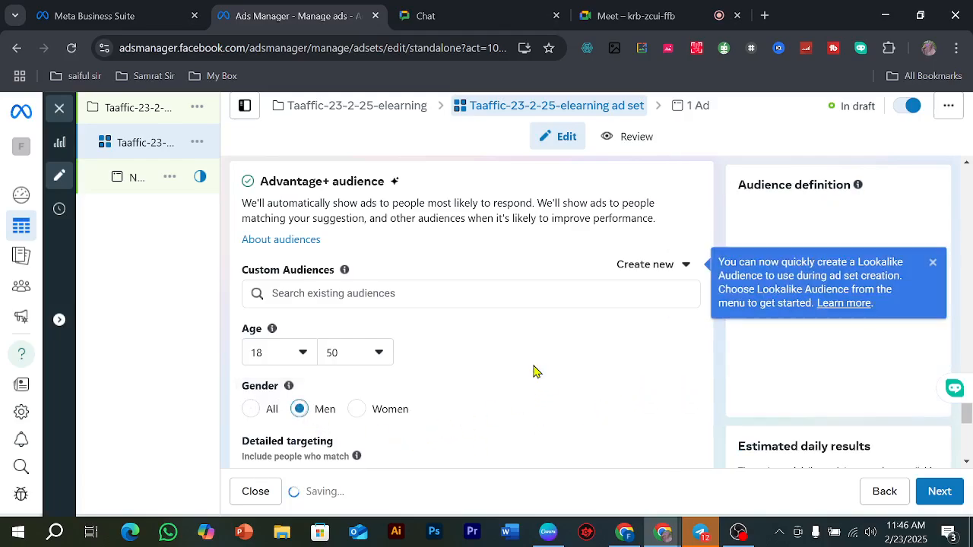
pyautogui.scroll(-2, 487, 336)
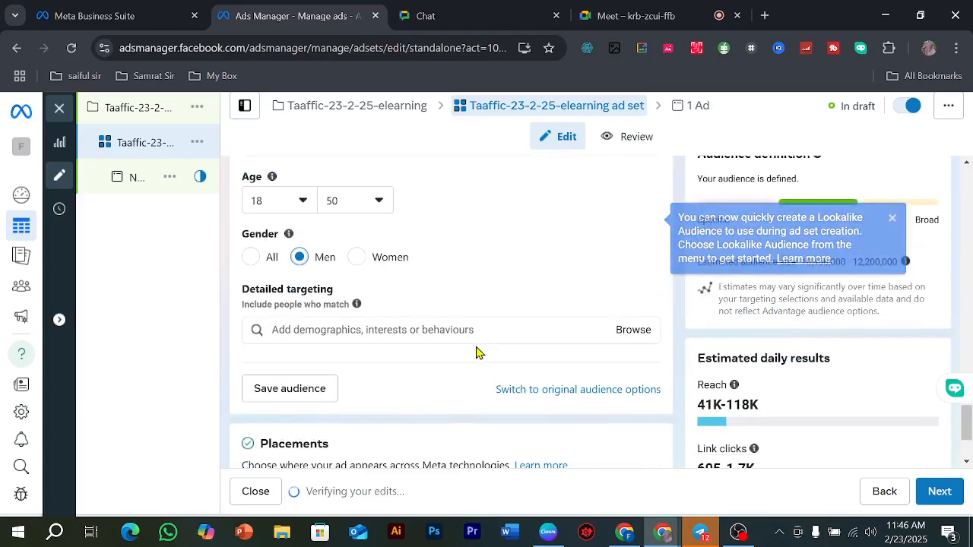
pyautogui.scroll(3, 346, 356)
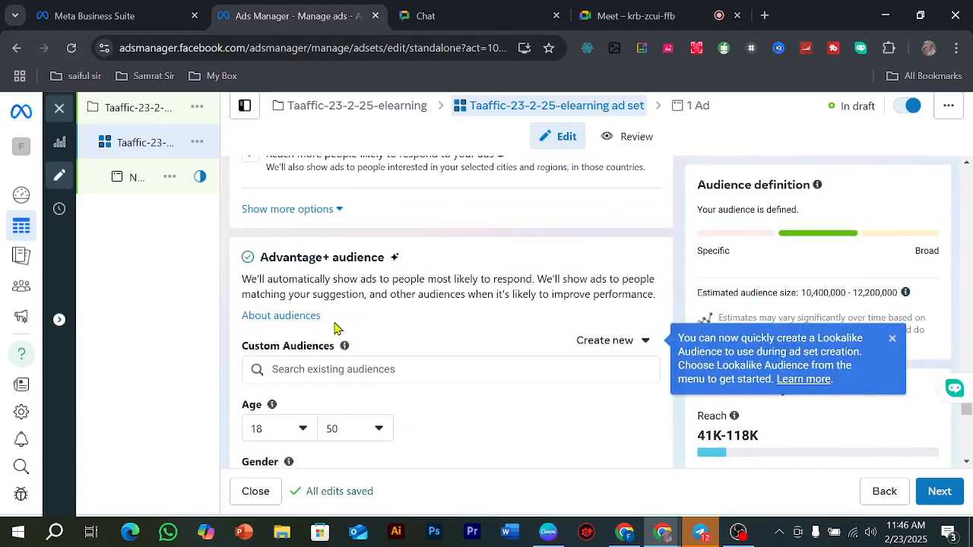
# Step: Examine the options for creating a new audience in the Custom Audiences section, leaving without choosing one
pyautogui.scroll(-2, 433, 324)
pyautogui.scroll(2, 433, 323)
pyautogui.click(622, 348)
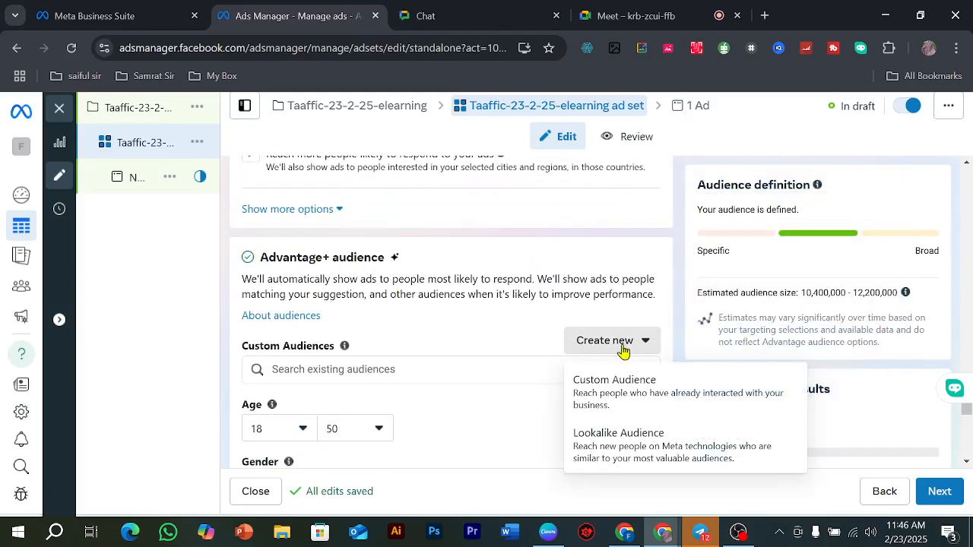
pyautogui.click(486, 347)
pyautogui.scroll(-2, 397, 380)
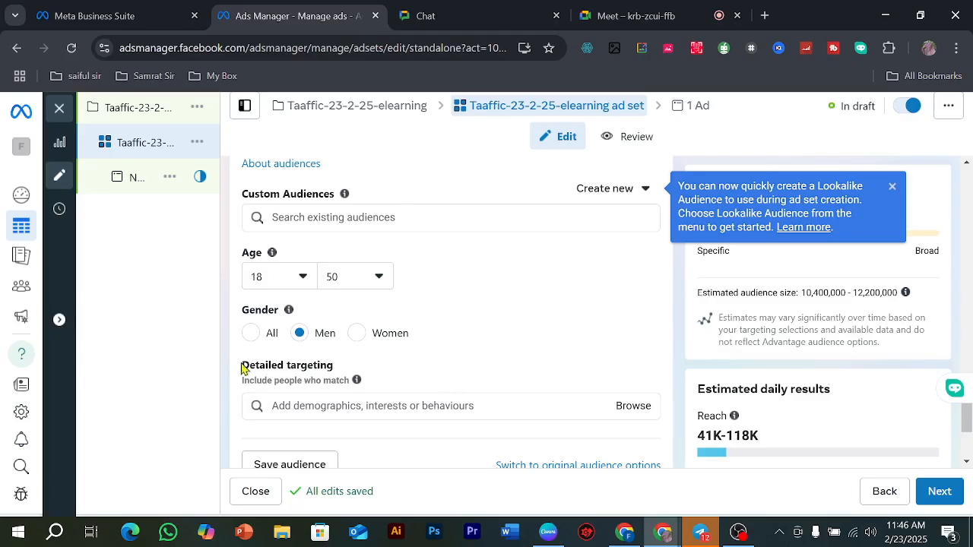
# Step: Add the education levels At university and At university (postgraduate) from the Demographics category to the detailed targeting
pyautogui.scroll(-1, 426, 392)
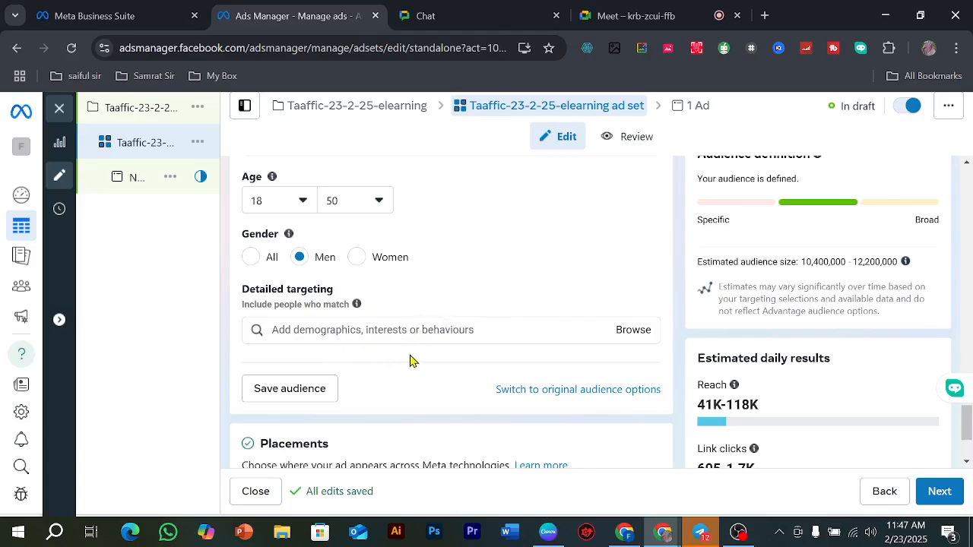
pyautogui.click(461, 331)
pyautogui.click(637, 332)
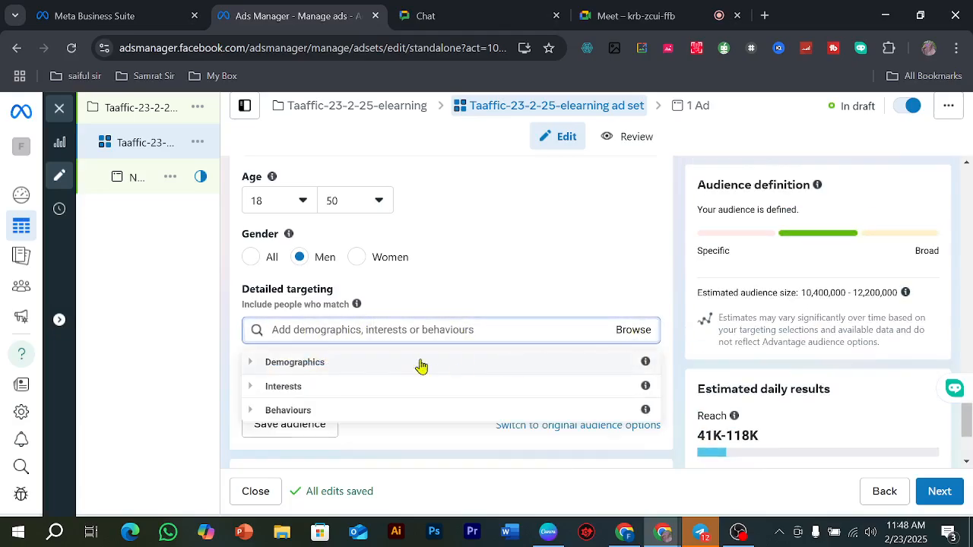
pyautogui.click(253, 364)
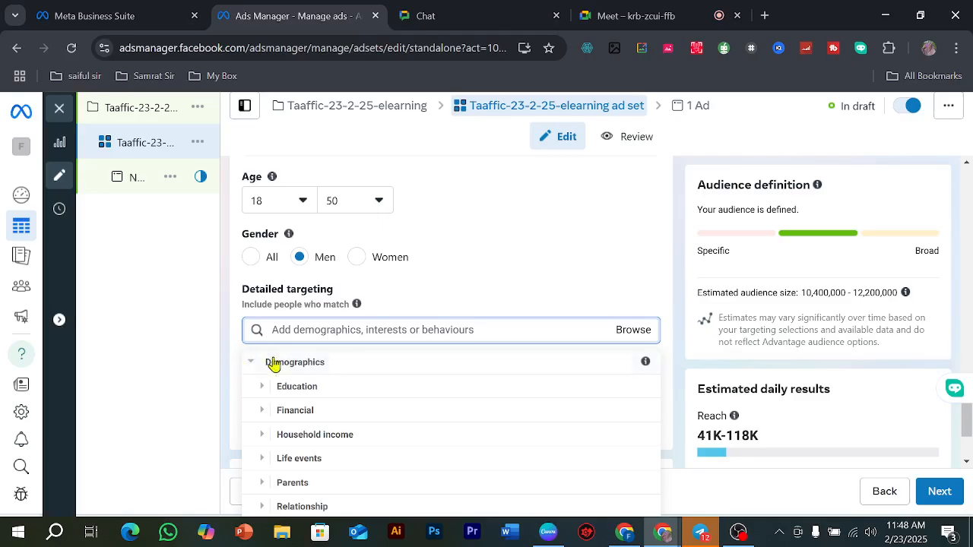
pyautogui.click(263, 388)
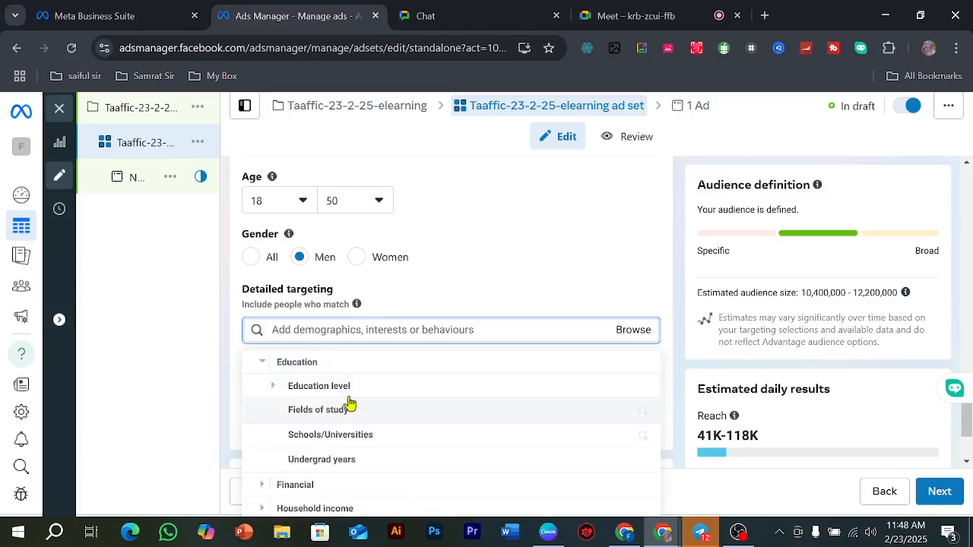
pyautogui.click(274, 387)
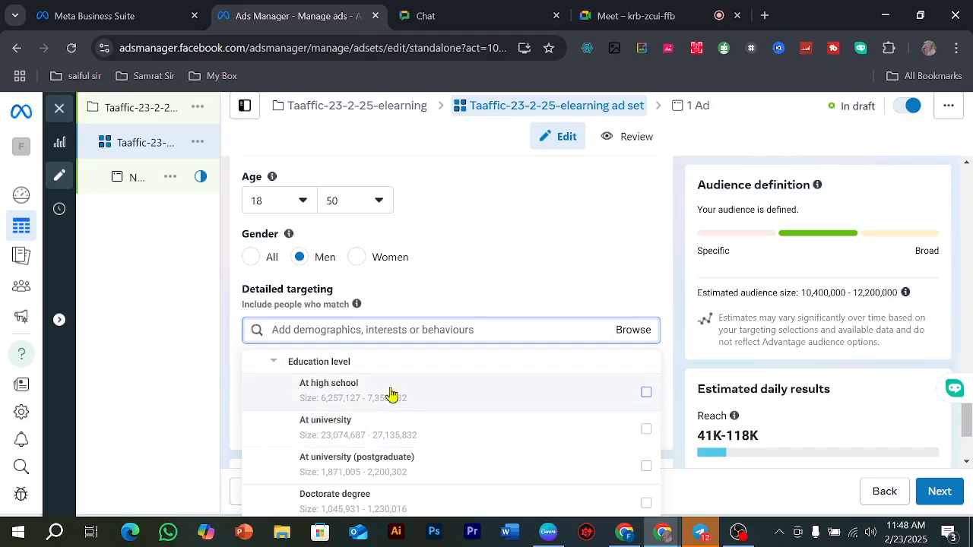
pyautogui.click(646, 433)
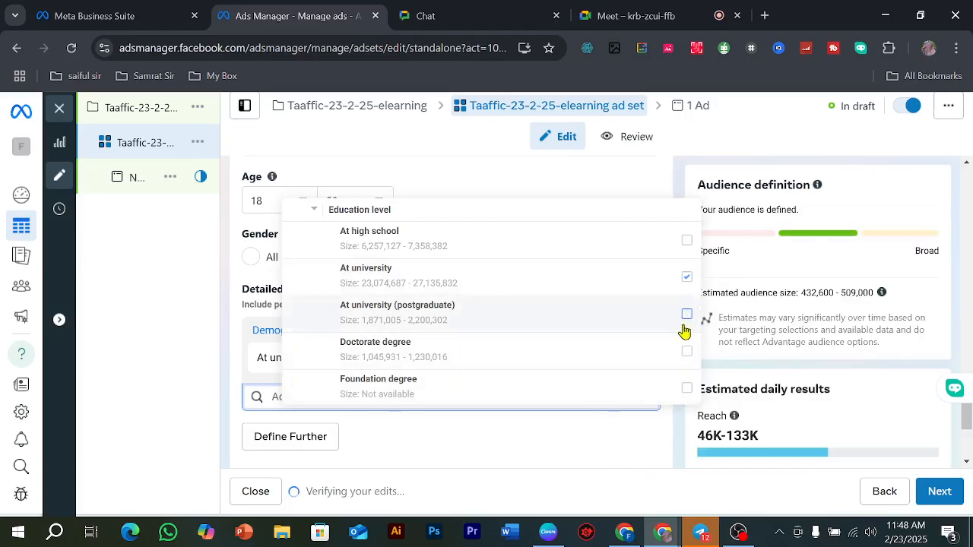
pyautogui.click(646, 349)
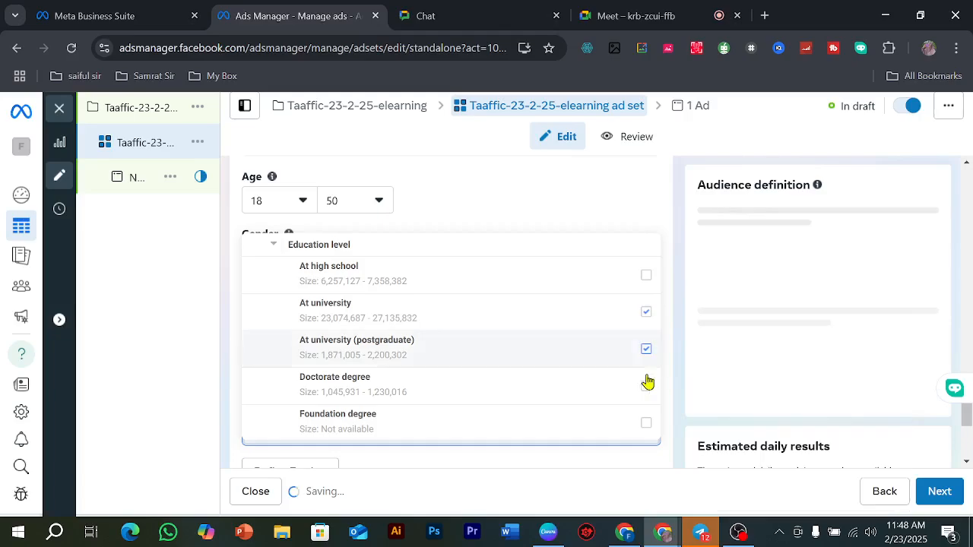
# Step: Add the education level Some university to the detailed targeting and close the list of options
pyautogui.scroll(-2, 513, 388)
pyautogui.scroll(1, 519, 386)
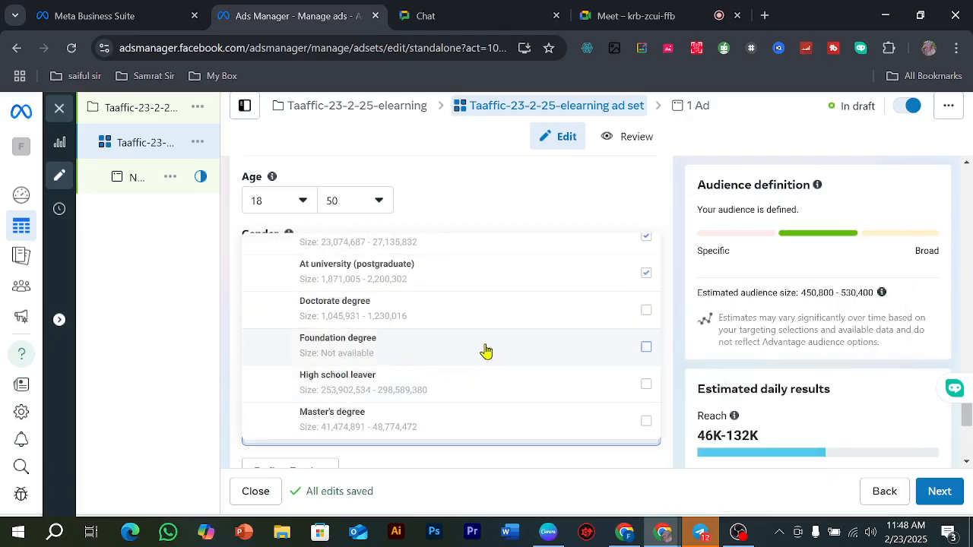
pyautogui.scroll(-2, 486, 351)
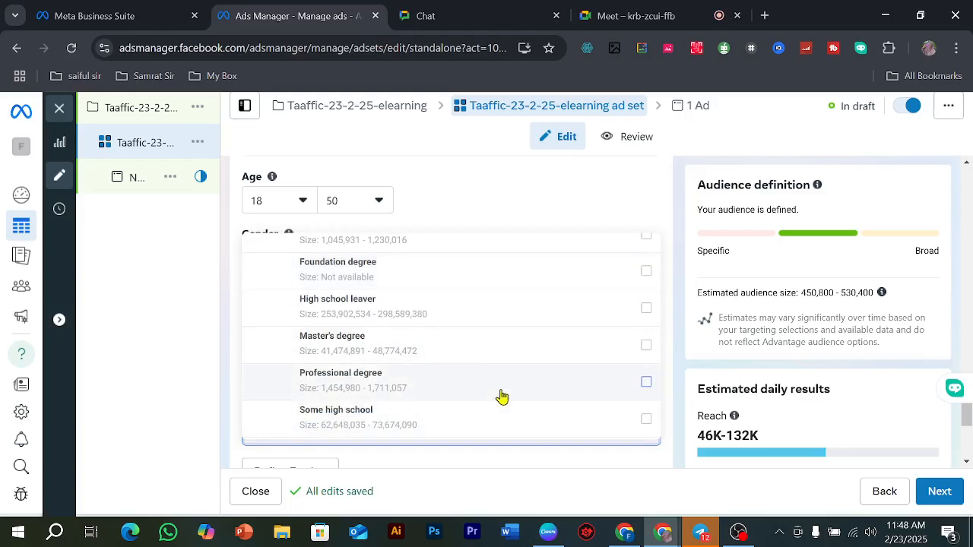
pyautogui.scroll(-2, 502, 396)
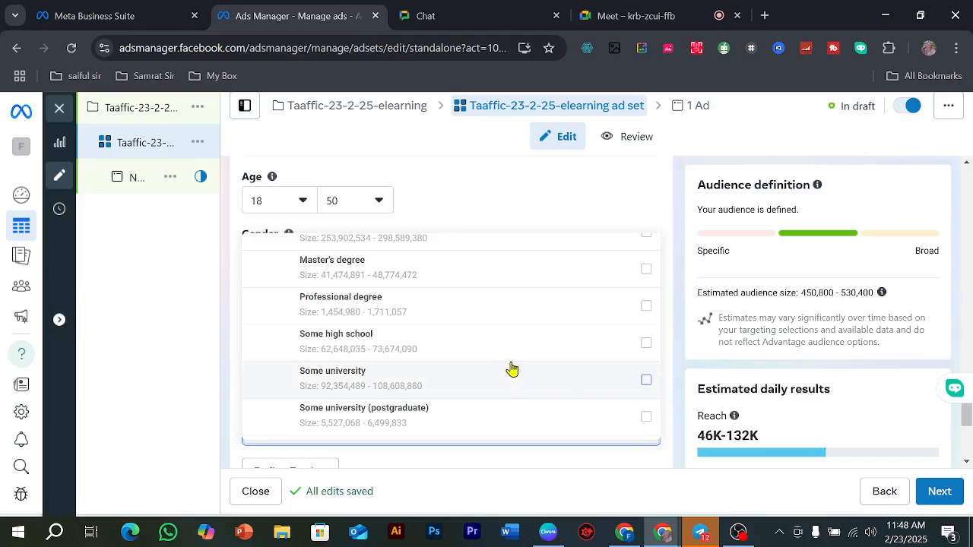
pyautogui.click(514, 370)
pyautogui.scroll(-3, 450, 362)
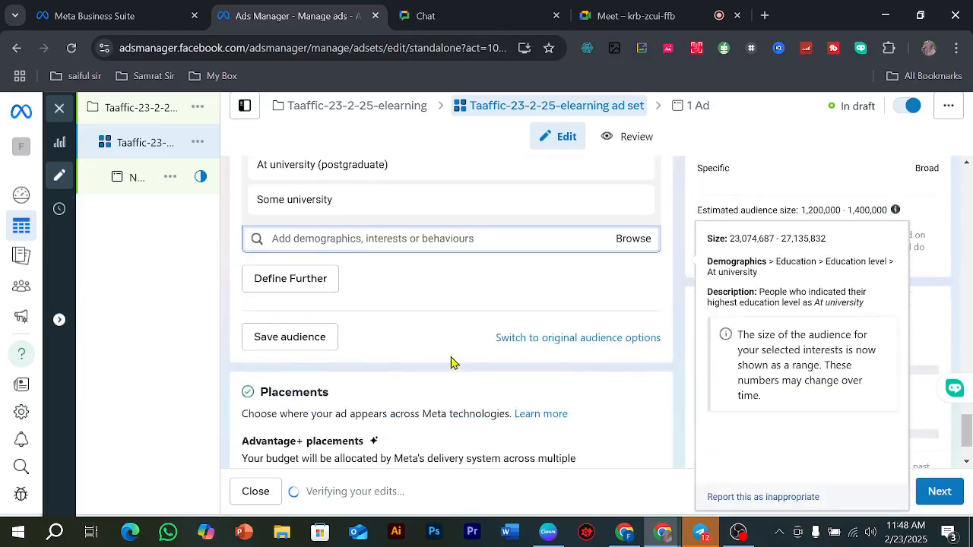
pyautogui.scroll(5, 451, 362)
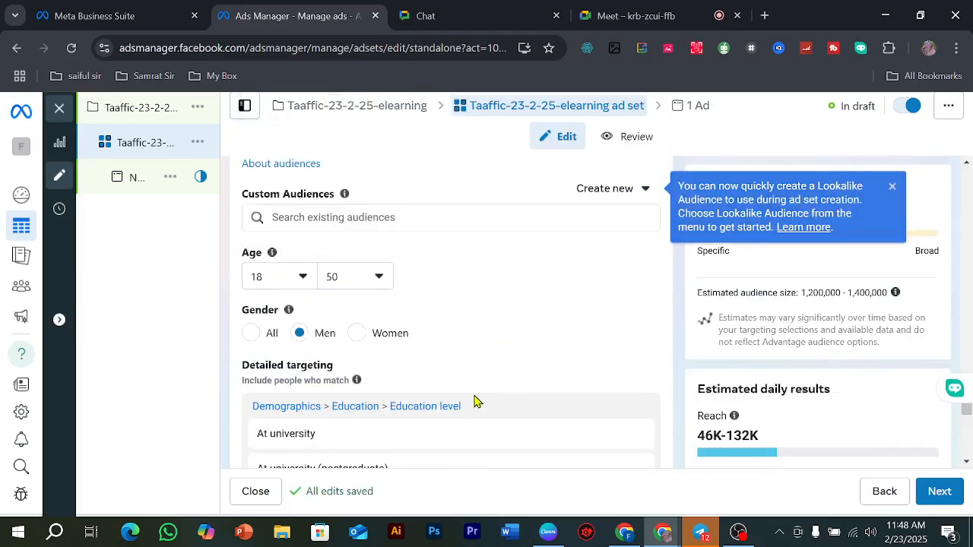
pyautogui.scroll(-3, 475, 400)
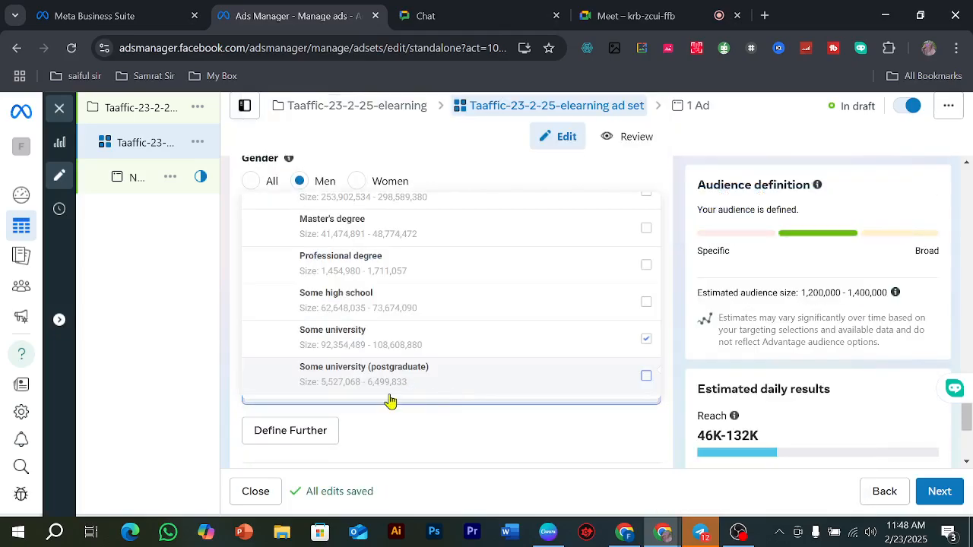
pyautogui.click(180, 451)
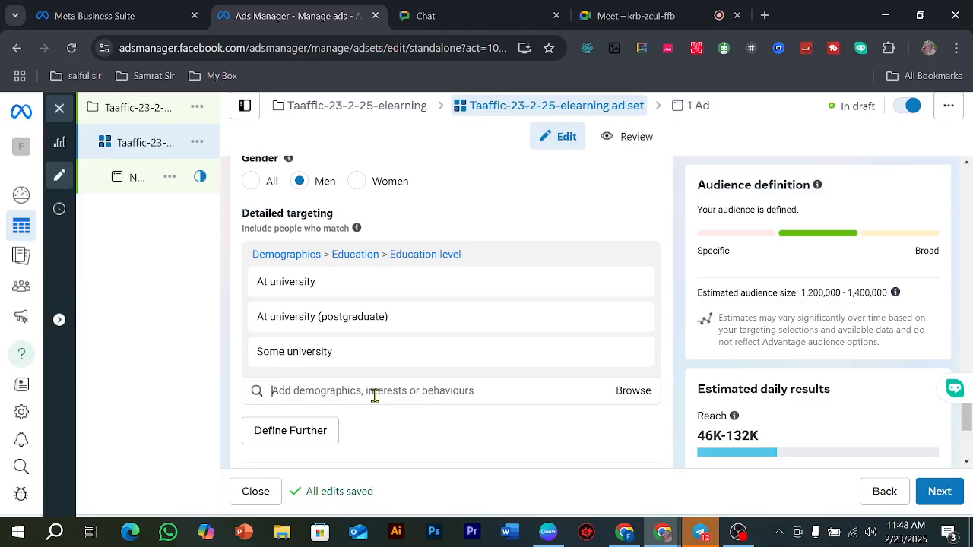
pyautogui.write('east')
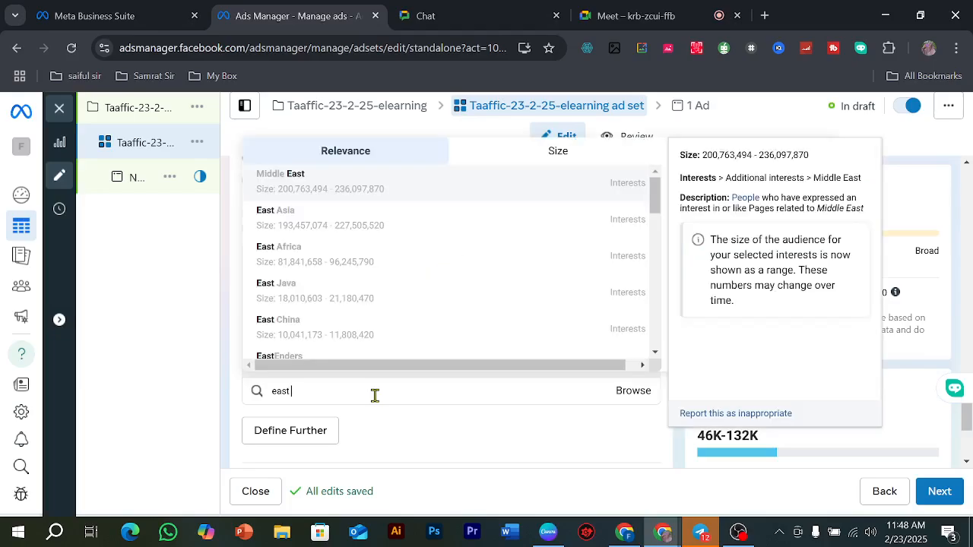
pyautogui.press('BackSpace')
pyautogui.press('BackSpace')
pyautogui.press('BackSpace')
pyautogui.press('BackSpace')
# Step: Search the detailed targeting for Daffodil and add the Schools/Universities entry for Daffodil International University
pyautogui.write('da')
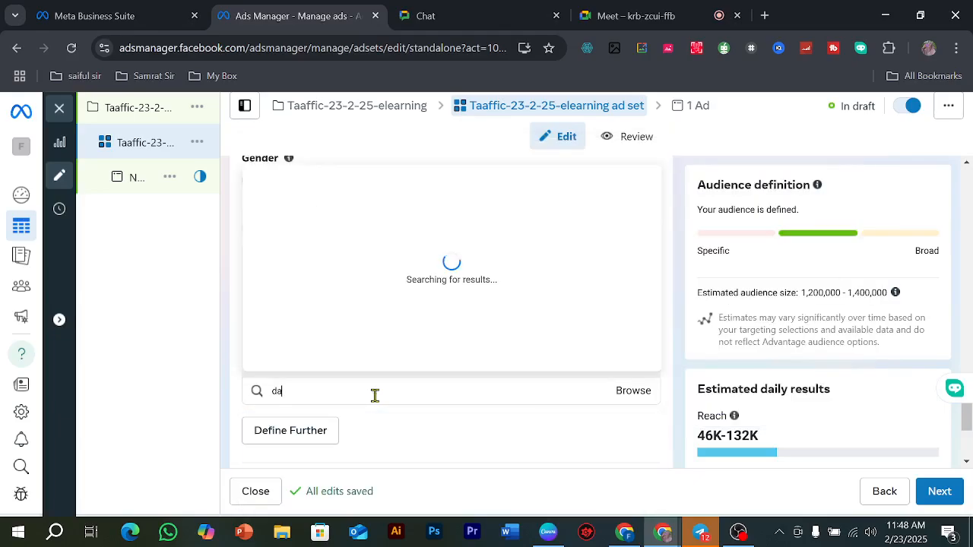
pyautogui.write('ff')
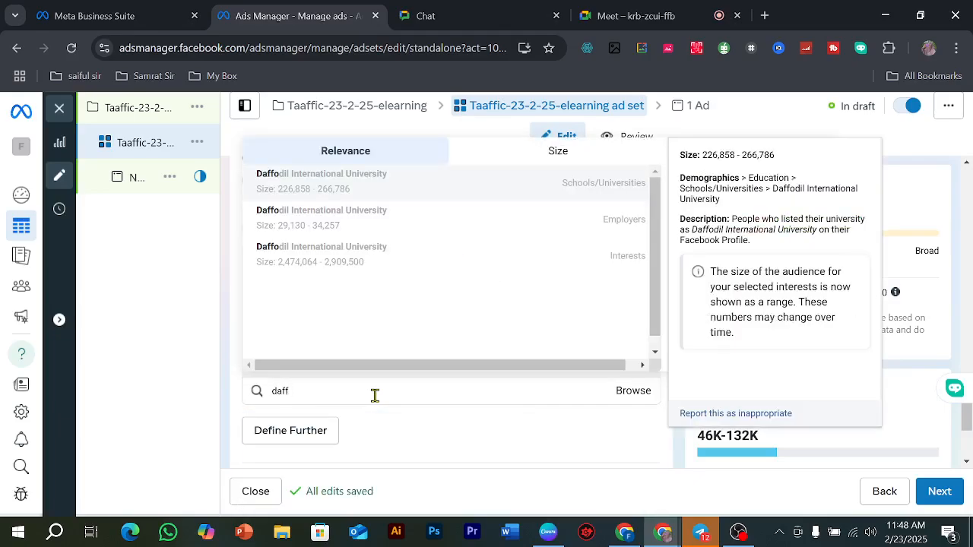
pyautogui.write('odil')
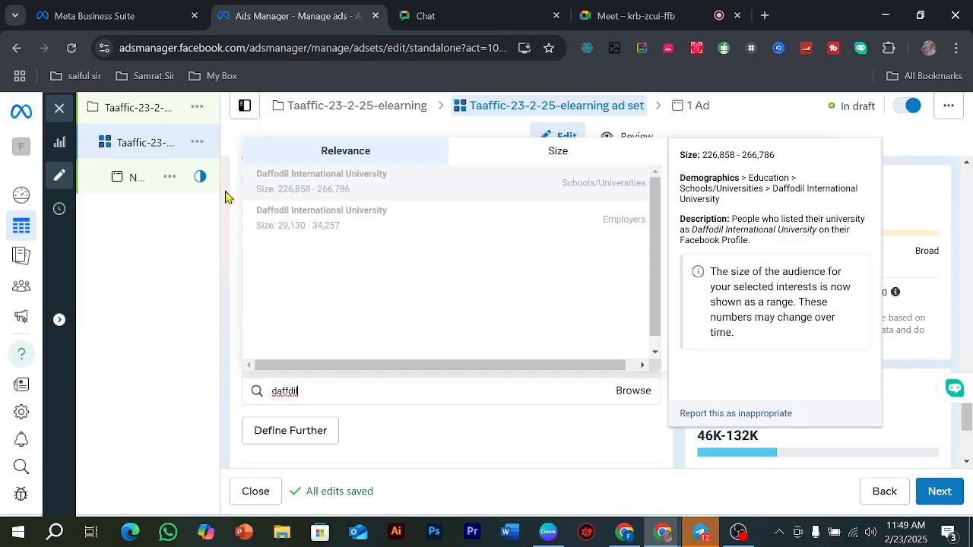
pyautogui.click(336, 192)
# Step: Add BRAC University, Shanto-Mariam University of Creative Technology and North South University to the detailed targeting
pyautogui.scroll(-2, 422, 343)
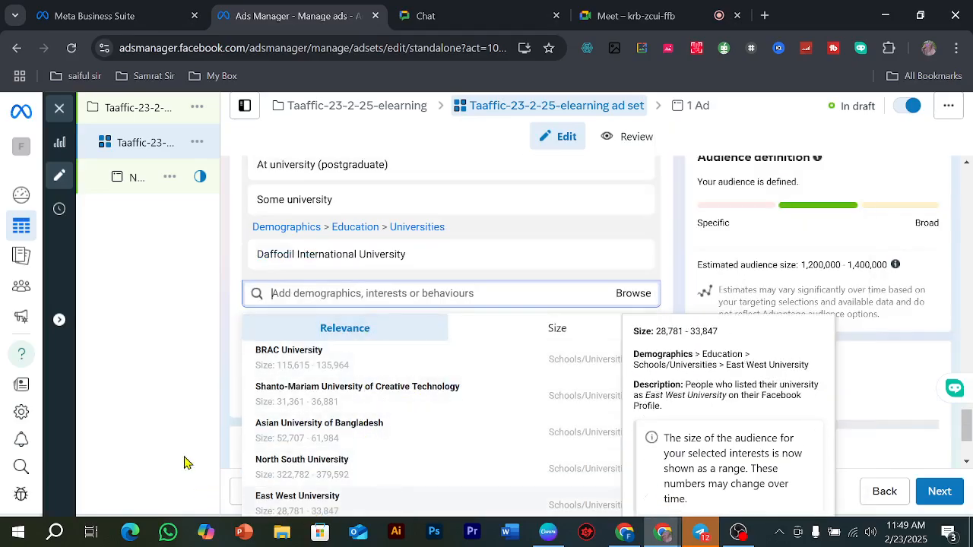
pyautogui.click(357, 389)
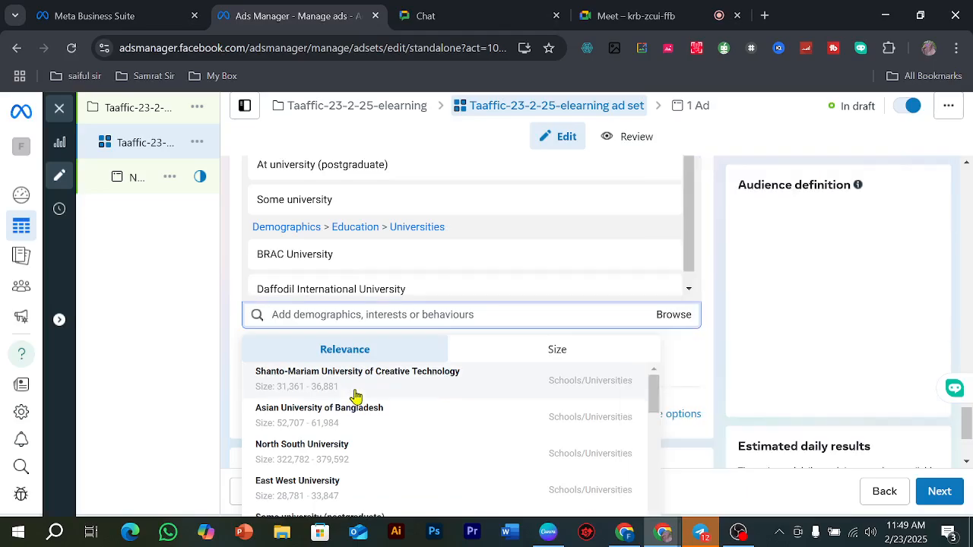
pyautogui.click(356, 396)
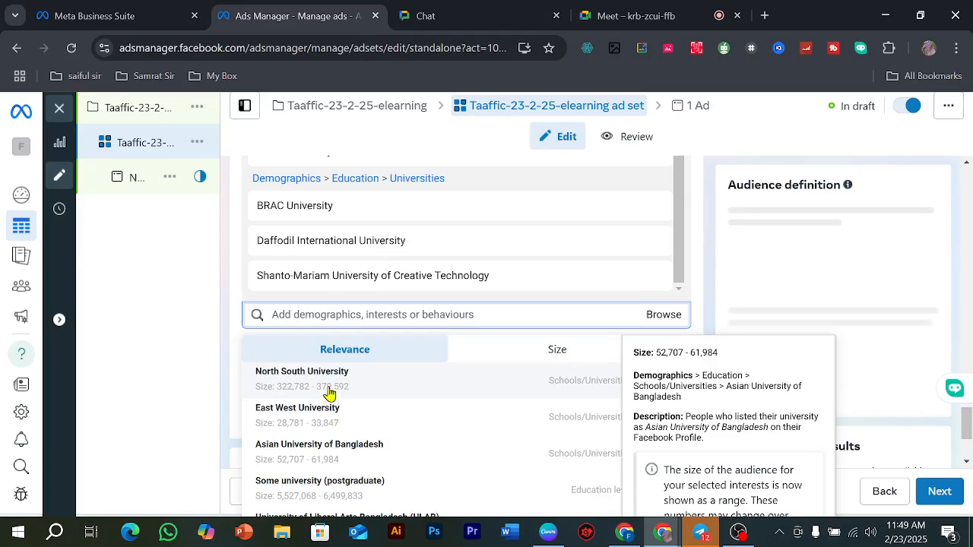
pyautogui.click(325, 384)
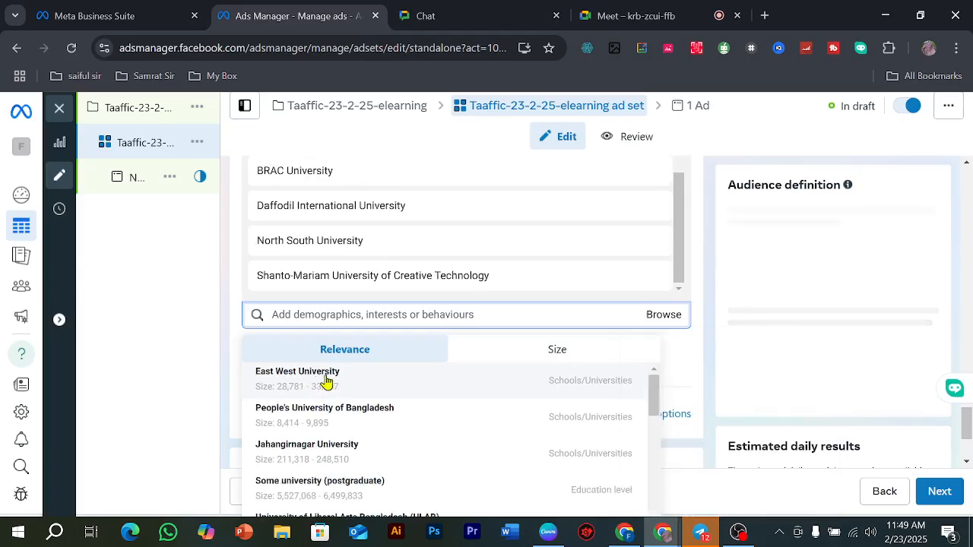
# Step: Add East West University, Jahangirnagar University, University of Dhaka, University of Liberal Arts Bangladesh (ULAB) and People's University of Bangladesh to the detailed targeting
pyautogui.moveTo(327, 380)
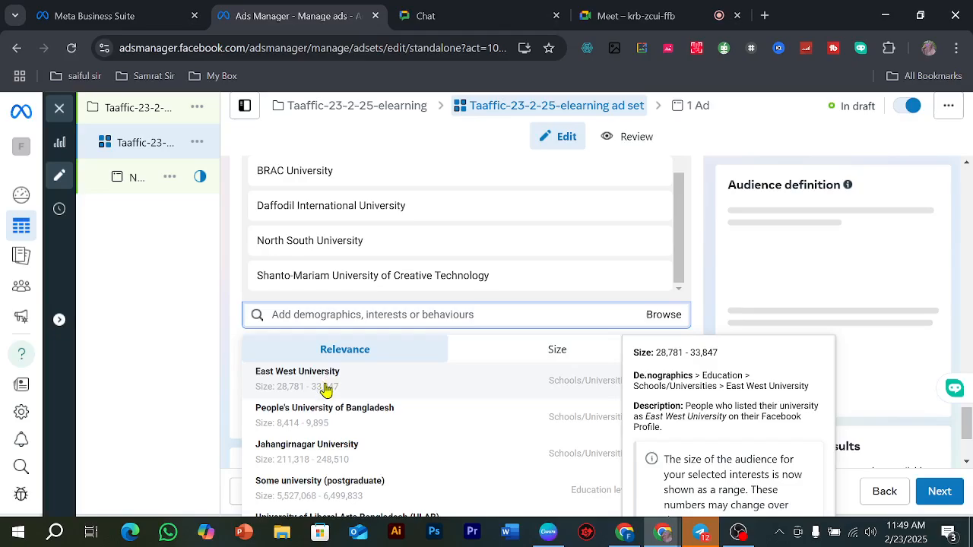
pyautogui.click(323, 388)
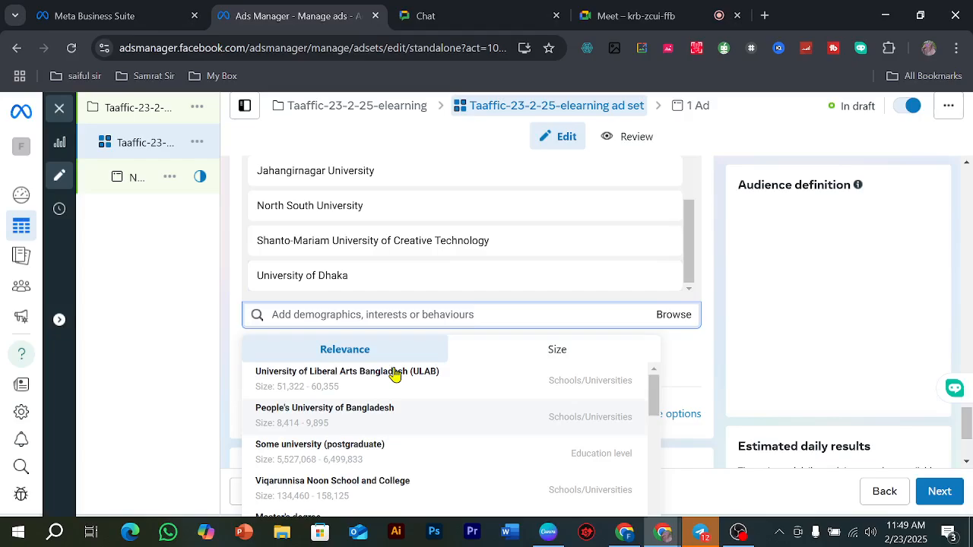
pyautogui.click(394, 376)
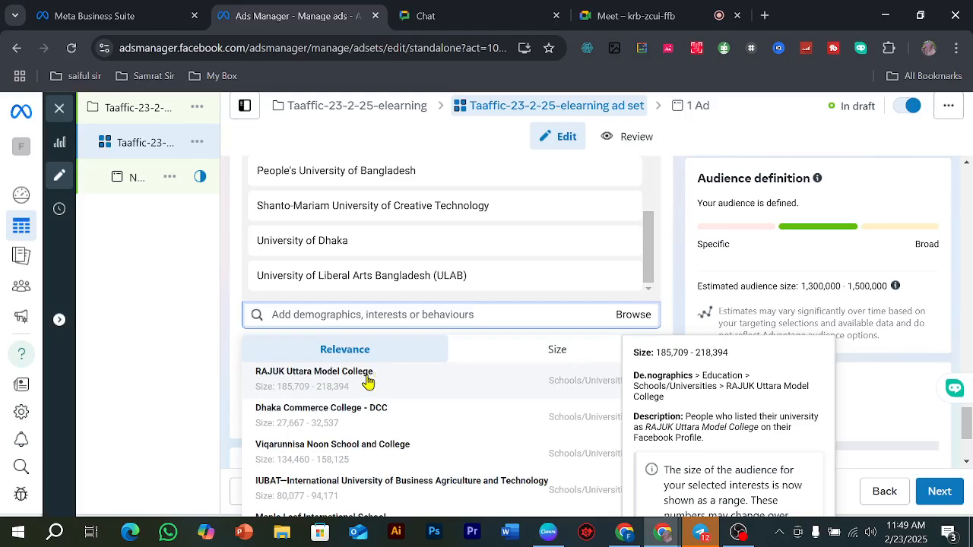
# Step: Add IUBAT—International University of Business Agriculture and Technology to the detailed targeting and close the suggestions
pyautogui.scroll(-2, 375, 415)
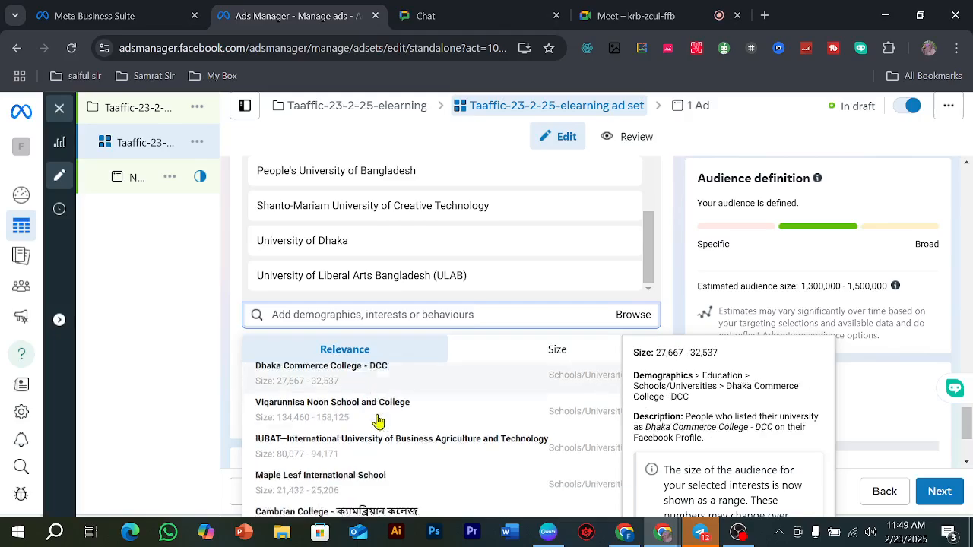
pyautogui.scroll(-1, 378, 422)
pyautogui.scroll(1, 376, 420)
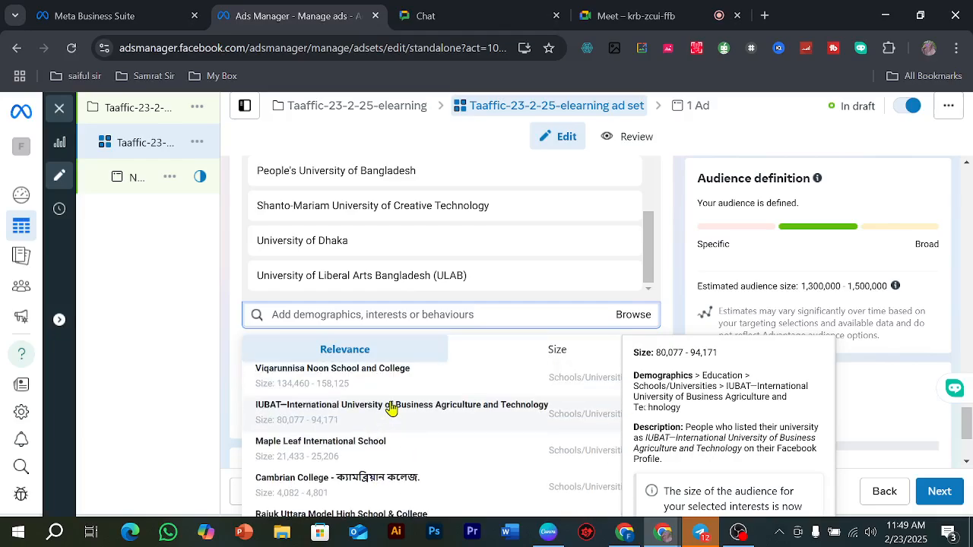
pyautogui.click(390, 408)
pyautogui.scroll(1, 430, 434)
pyautogui.scroll(-1, 428, 443)
pyautogui.scroll(-2, 426, 445)
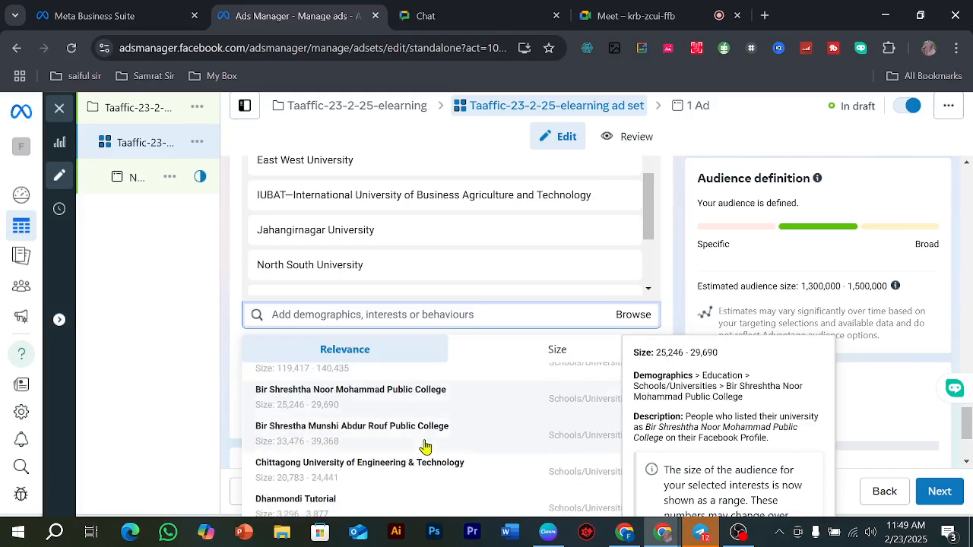
pyautogui.click(235, 289)
# Step: Browse the Demographics category of the detailed targeting and open its Parents and Work groups
pyautogui.click(625, 325)
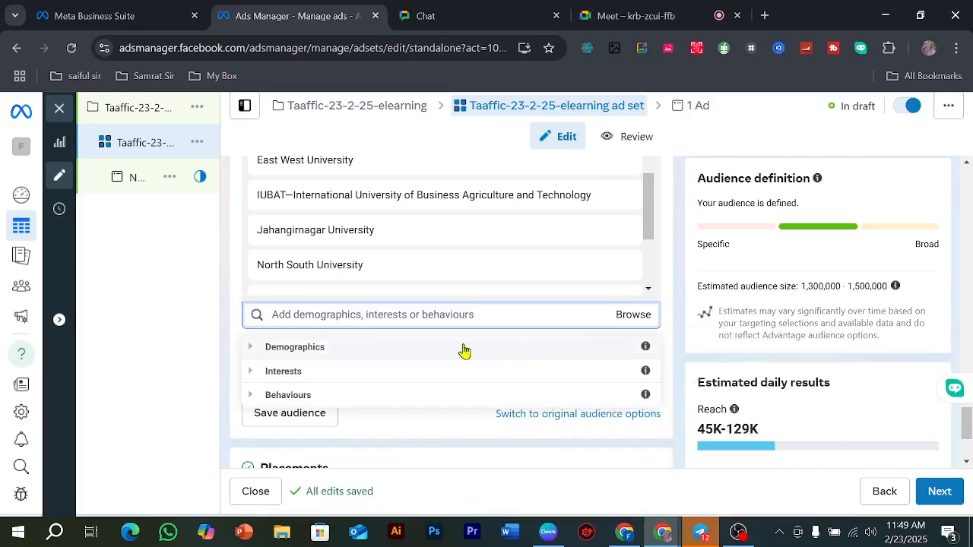
pyautogui.click(257, 353)
pyautogui.scroll(-1, 294, 390)
pyautogui.scroll(1, 293, 396)
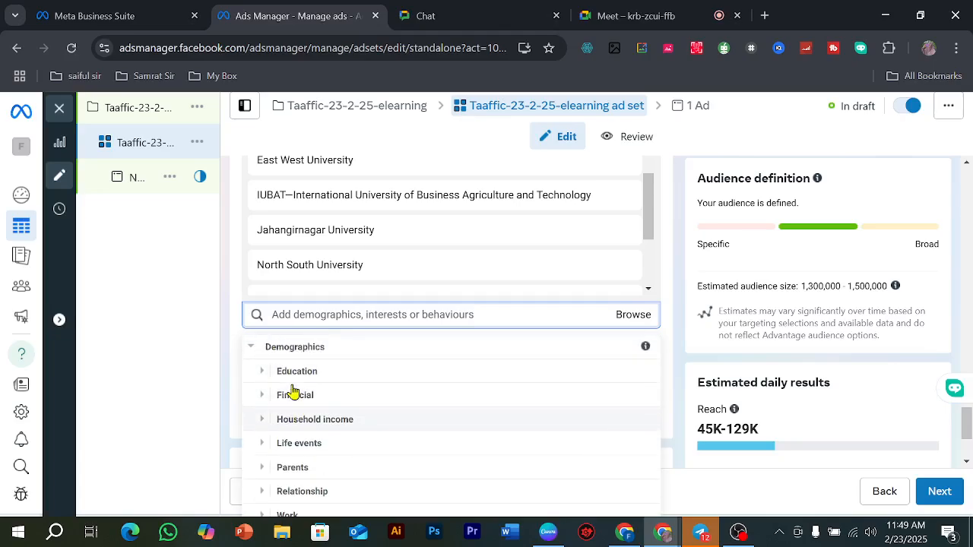
pyautogui.click(261, 472)
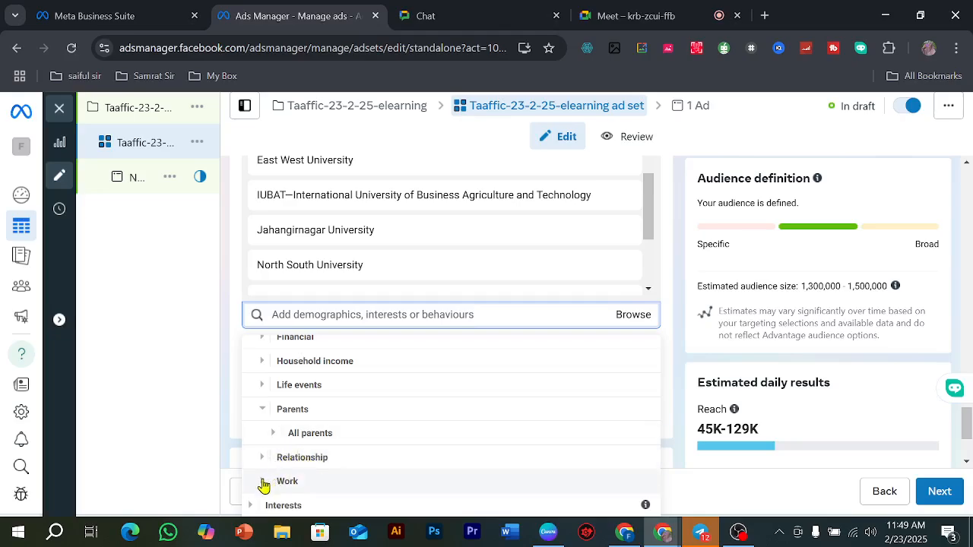
pyautogui.click(263, 483)
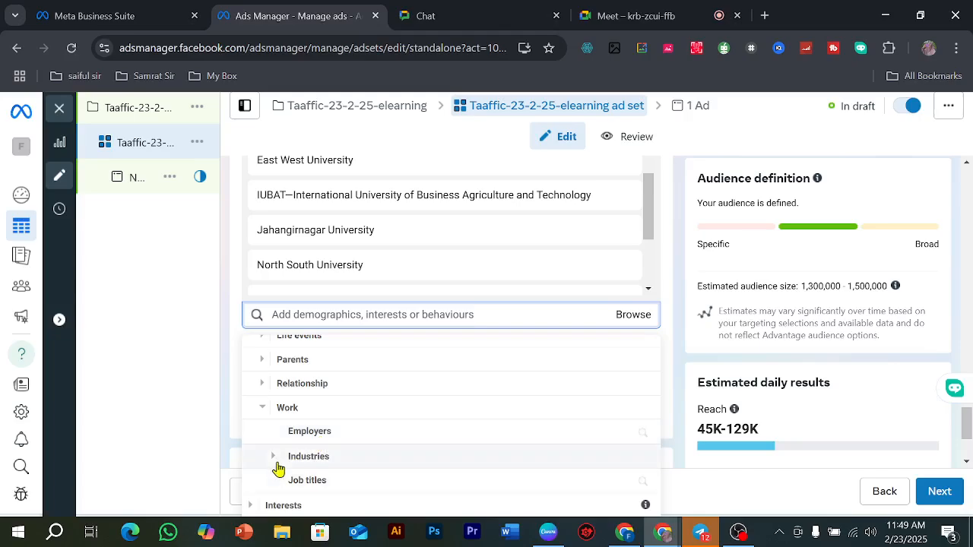
# Step: Expand Industries in the Work group and look through the industries available for targeting
pyautogui.click(274, 460)
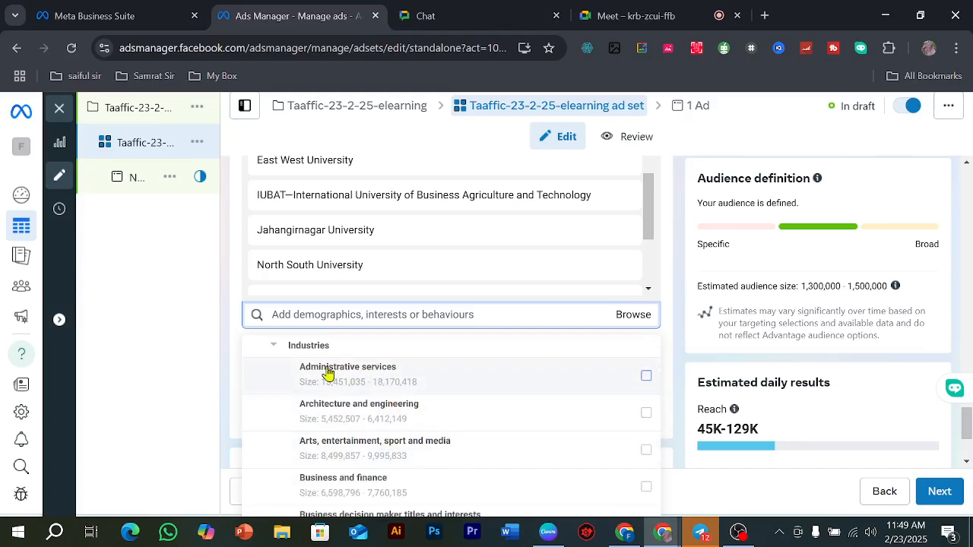
pyautogui.moveTo(440, 385)
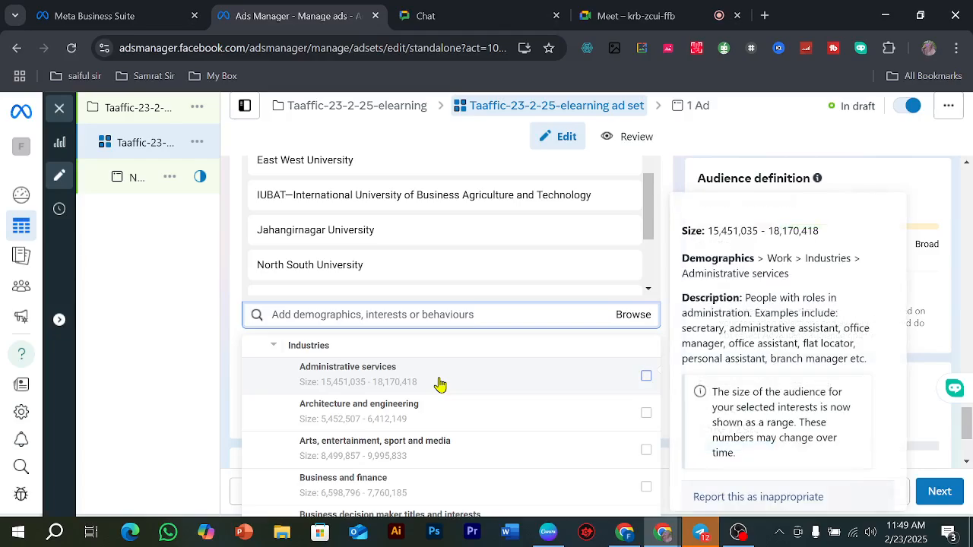
pyautogui.scroll(-3, 440, 384)
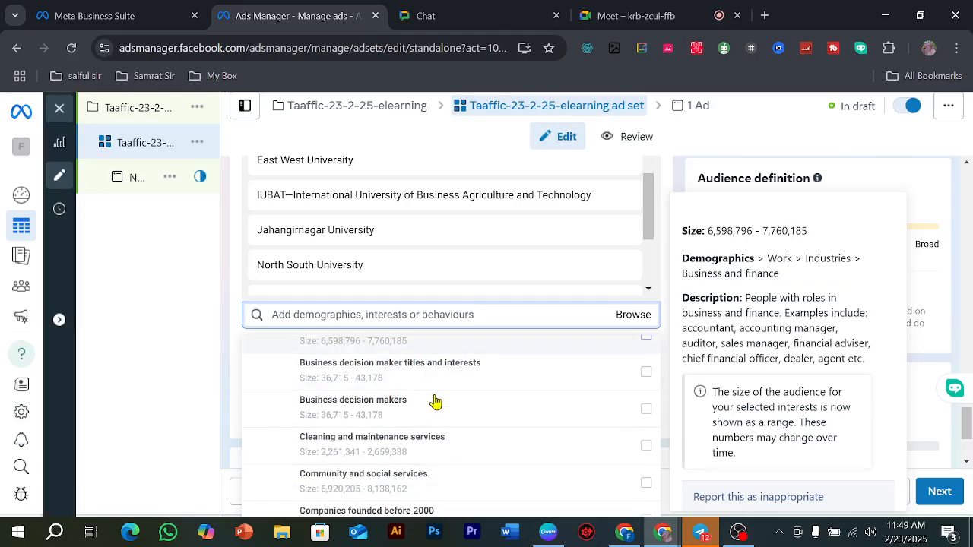
pyautogui.scroll(-5, 435, 401)
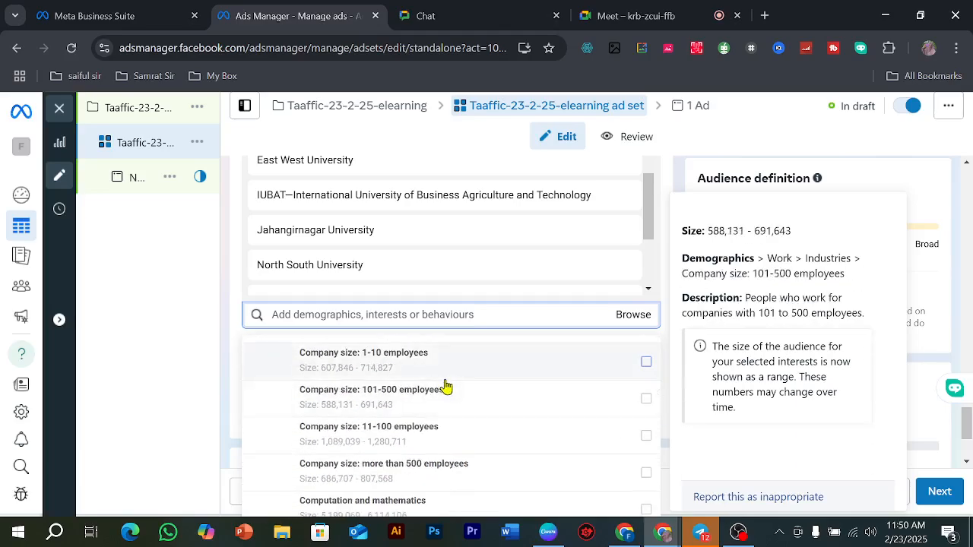
pyautogui.scroll(-5, 445, 383)
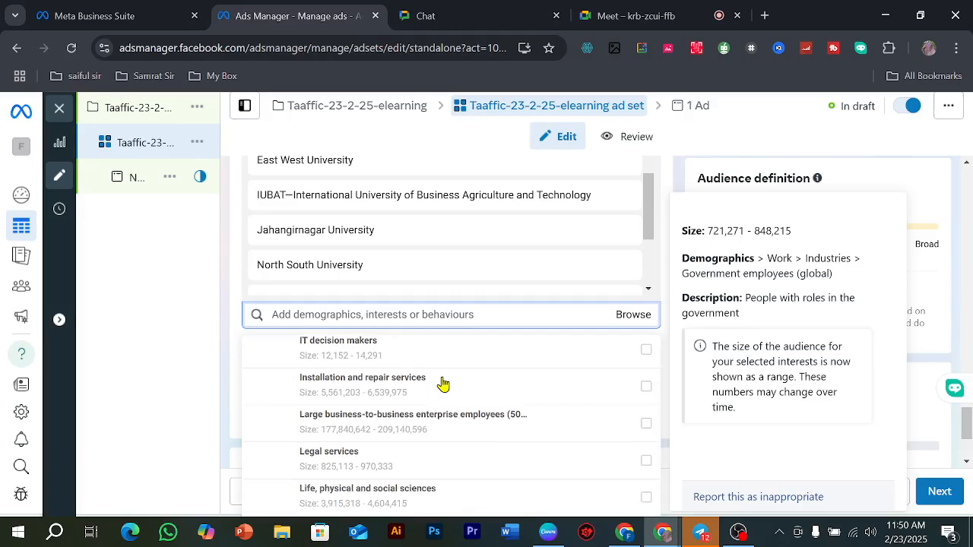
pyautogui.scroll(3, 443, 385)
pyautogui.scroll(-5, 442, 385)
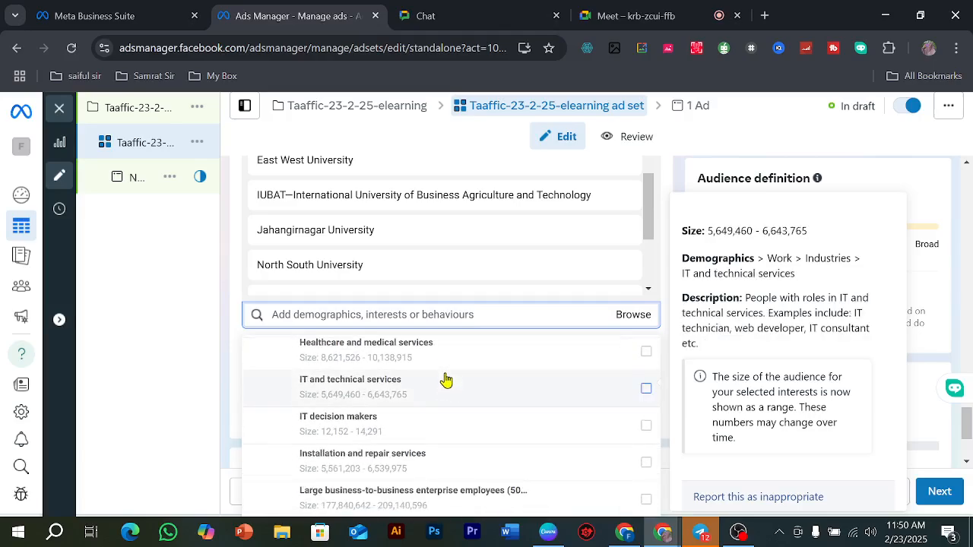
pyautogui.scroll(-5, 443, 383)
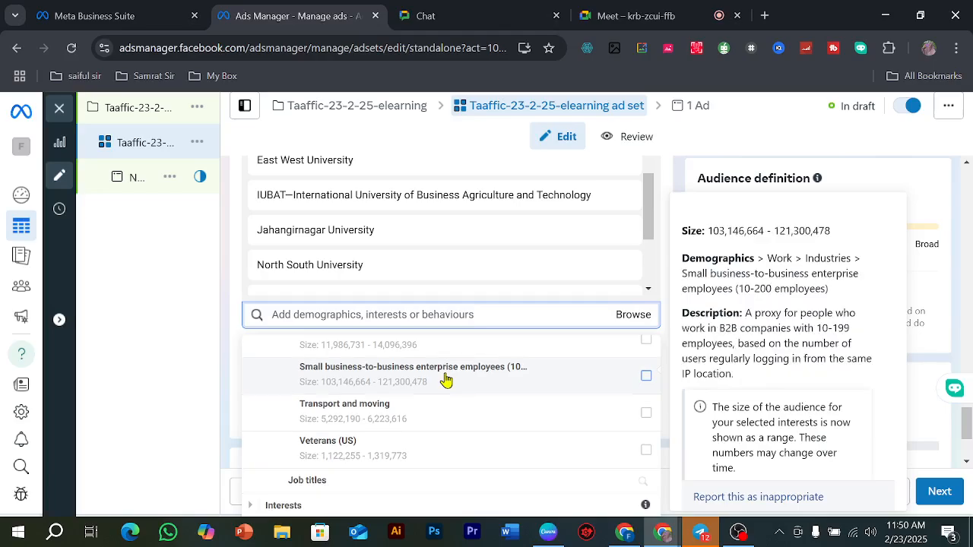
pyautogui.scroll(6, 434, 451)
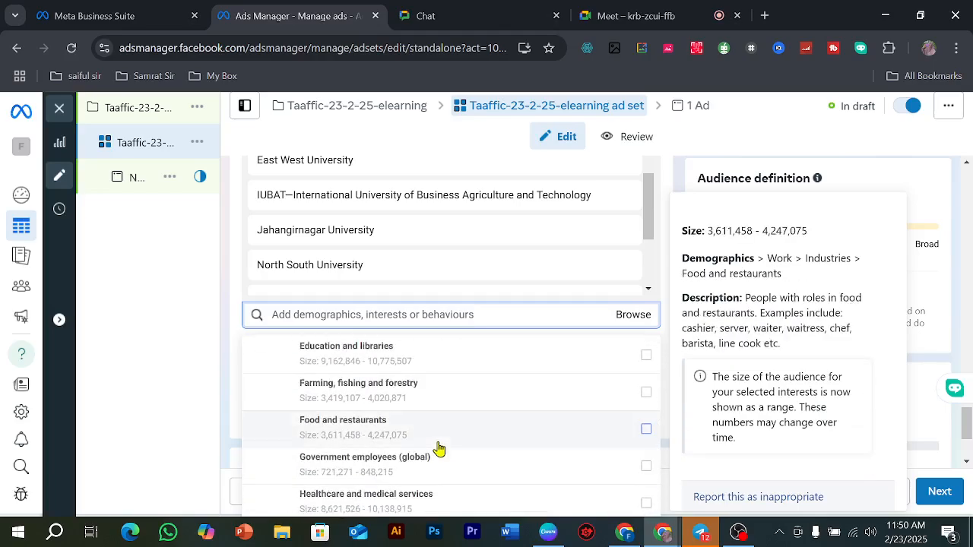
pyautogui.scroll(-3, 384, 367)
# Step: Search the detailed targeting for shoes and add the interest Shoes (footwear)
pyautogui.click(344, 312)
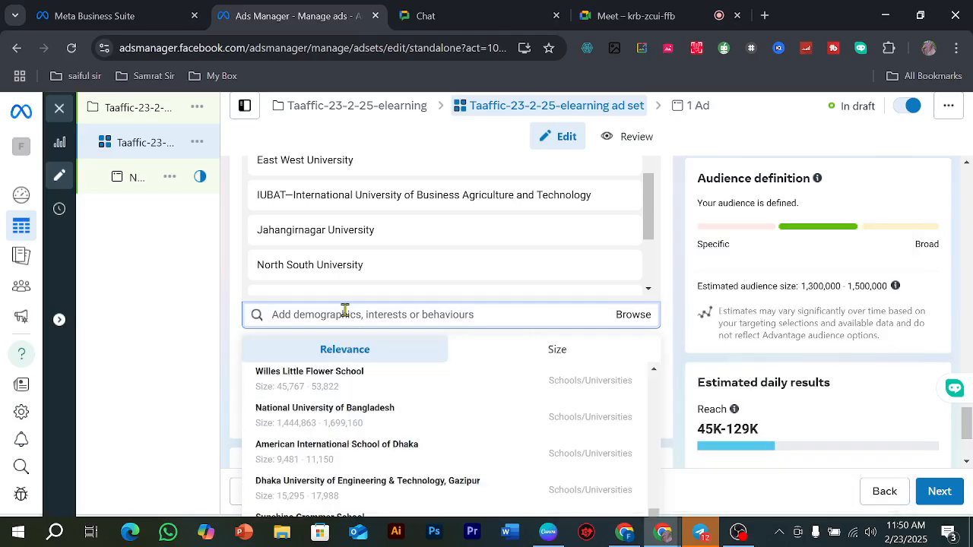
pyautogui.write('shoes')
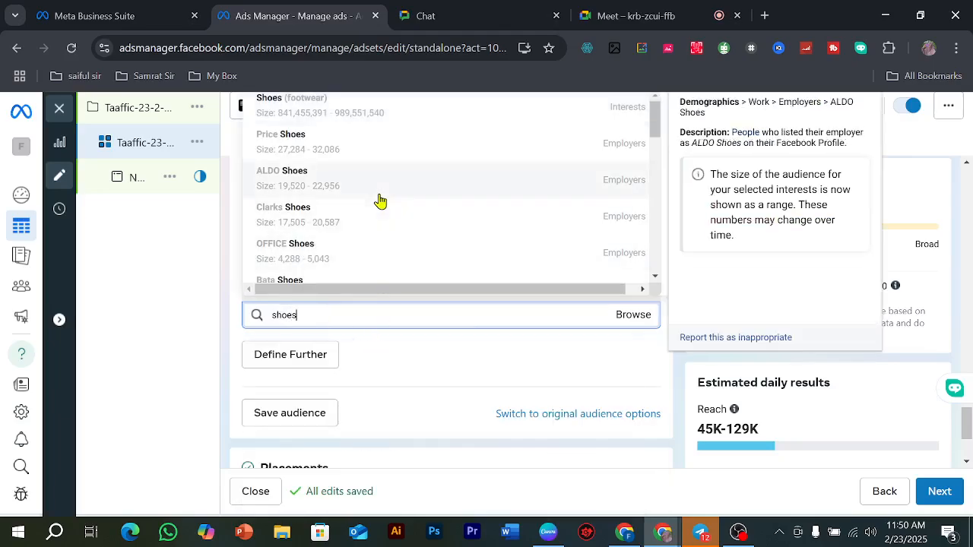
pyautogui.click(348, 108)
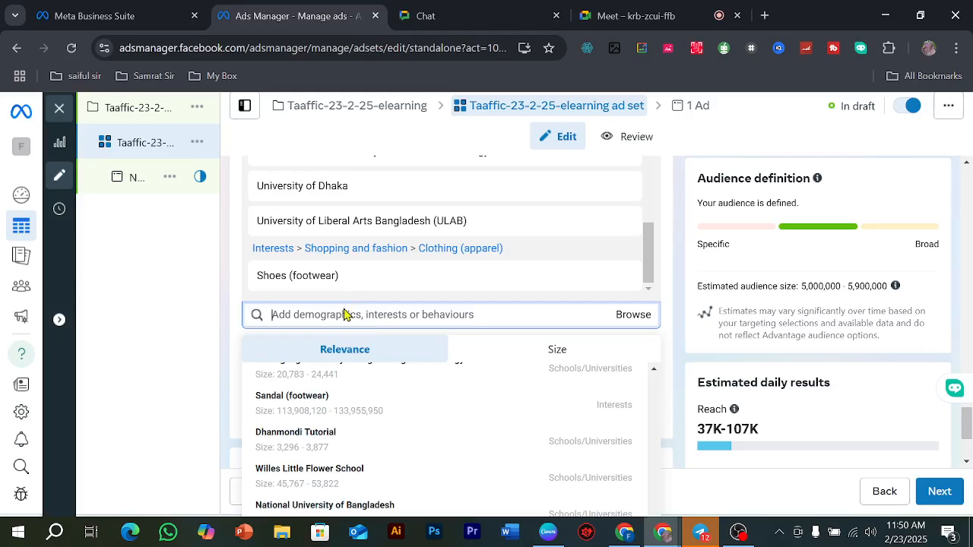
# Step: Search the detailed targeting for addidas, view the matching entries and close the results without choosing one
pyautogui.write('addidas')
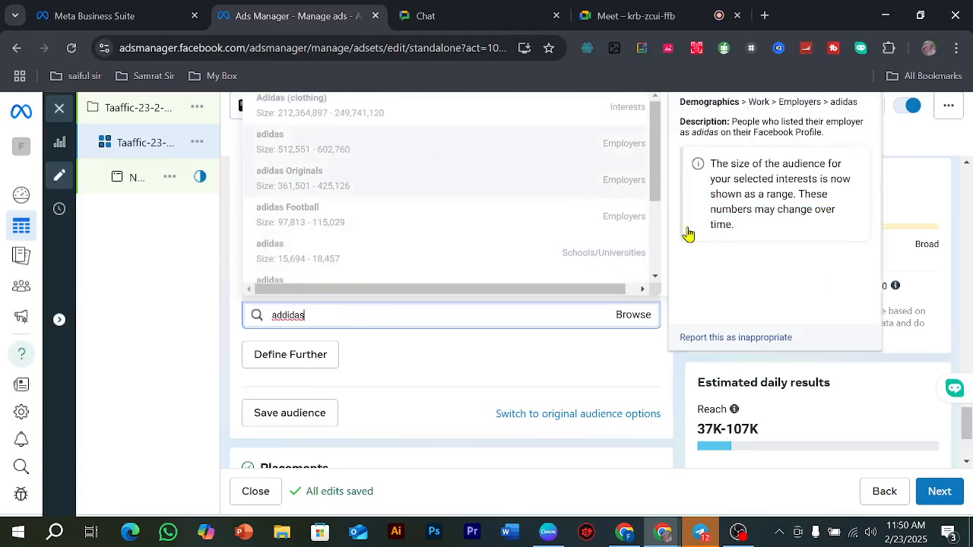
pyautogui.scroll(6, 917, 299)
pyautogui.scroll(5, 688, 160)
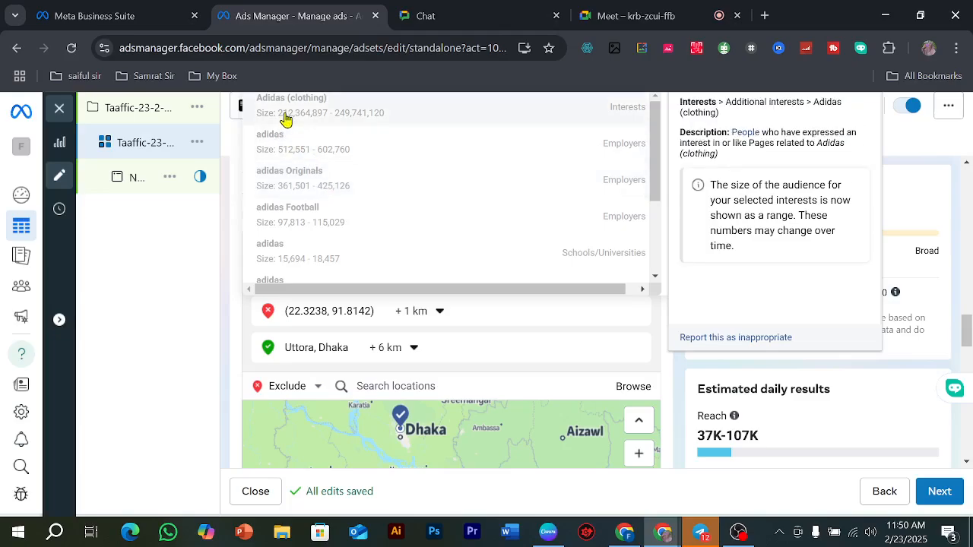
pyautogui.click(664, 362)
pyautogui.click(419, 386)
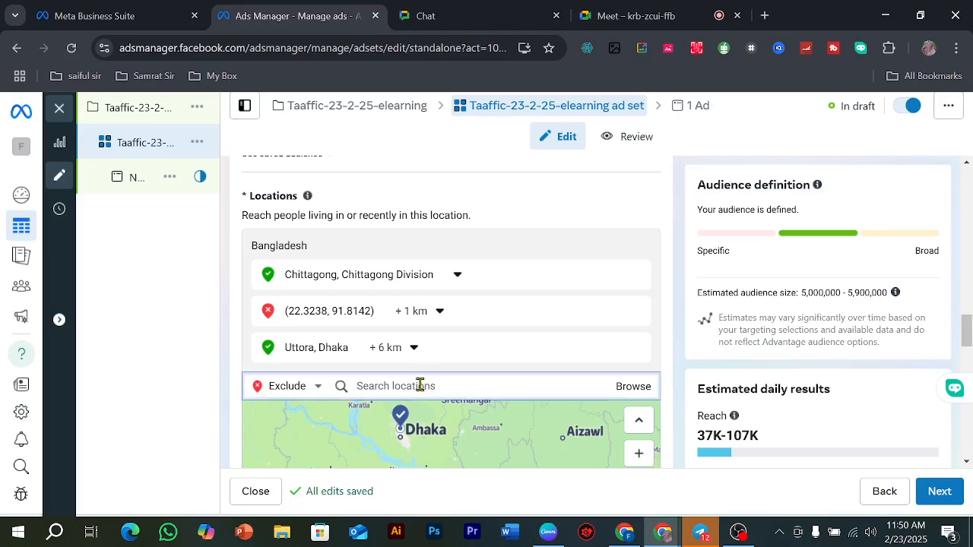
pyautogui.write('addidas')
pyautogui.scroll(-2, 471, 324)
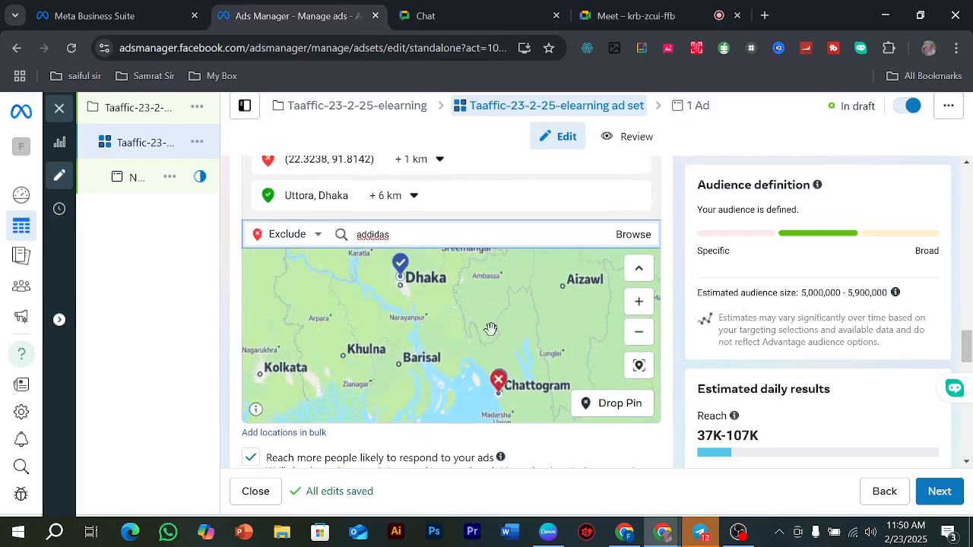
pyautogui.click(492, 337)
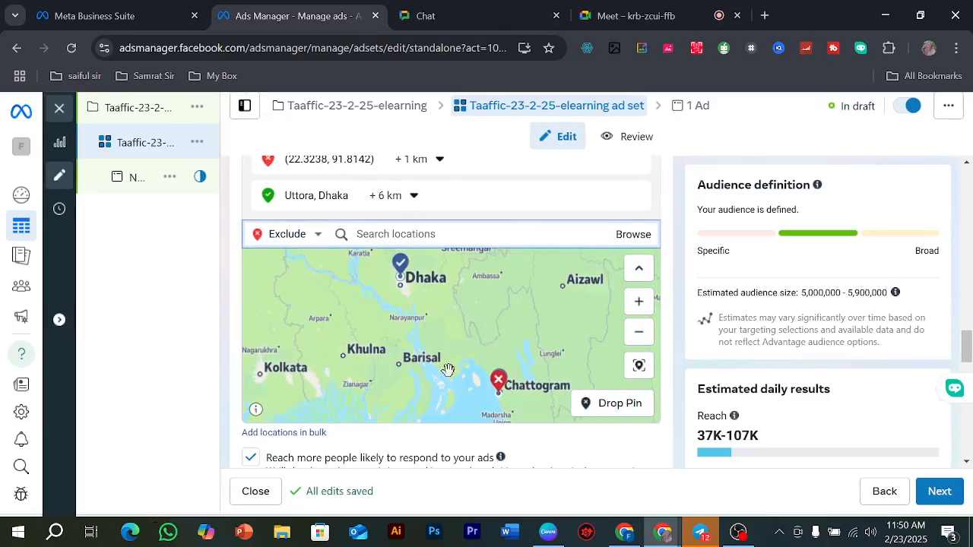
# Step: Return to the detailed targeting search and look through its suggested schools and interests
pyautogui.scroll(-3, 637, 419)
pyautogui.scroll(-6, 637, 418)
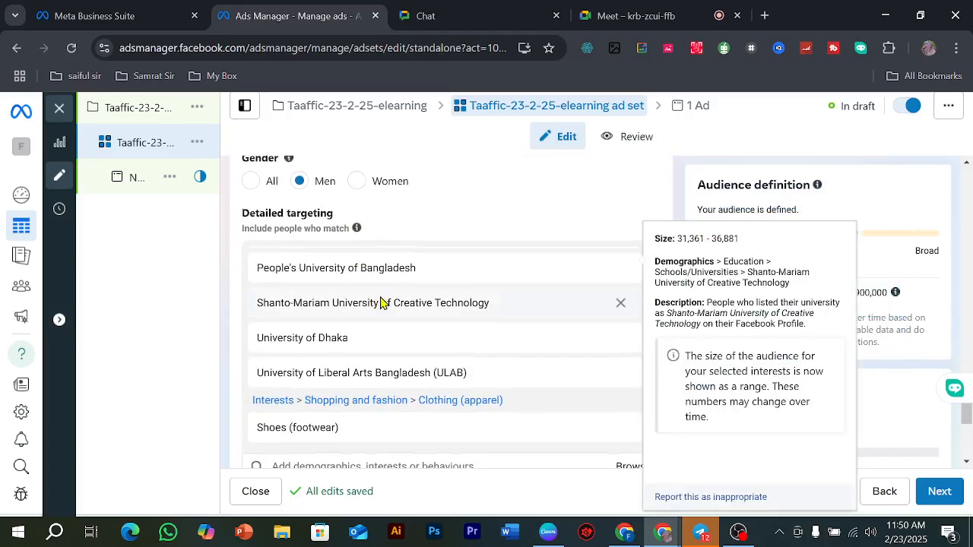
pyautogui.scroll(-3, 384, 302)
pyautogui.click(339, 241)
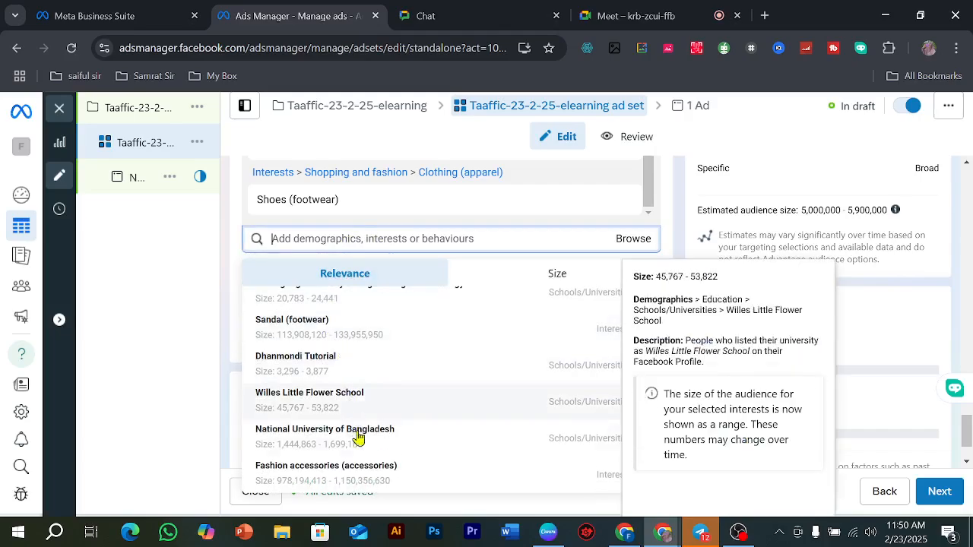
pyautogui.scroll(2, 371, 451)
pyautogui.scroll(-1, 372, 451)
pyautogui.scroll(-2, 372, 450)
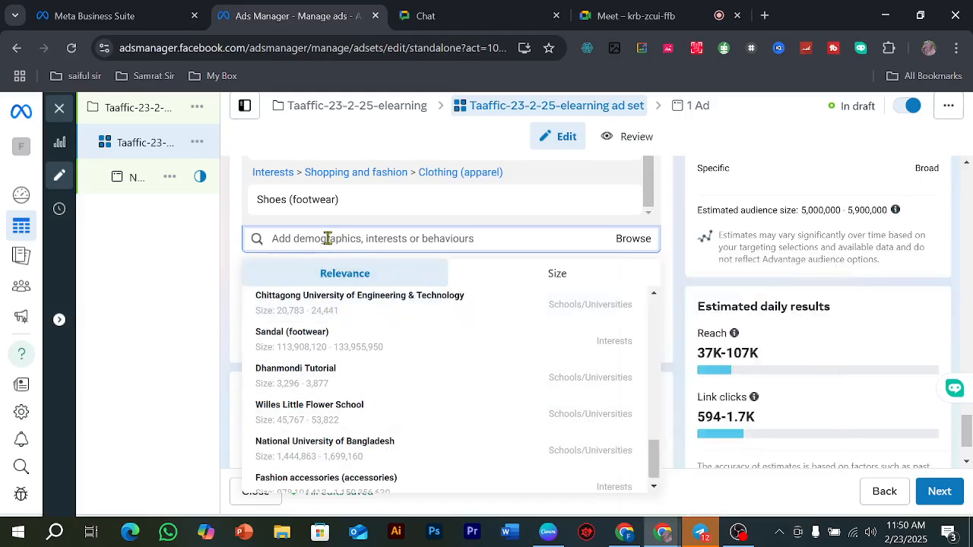
# Step: Search the detailed targeting for ad, then replace the search term with shoes to view its matching entries
pyautogui.write('ad')
pyautogui.hotkey('ctrl', 'a')
pyautogui.press('BackSpace')
pyautogui.write('a')
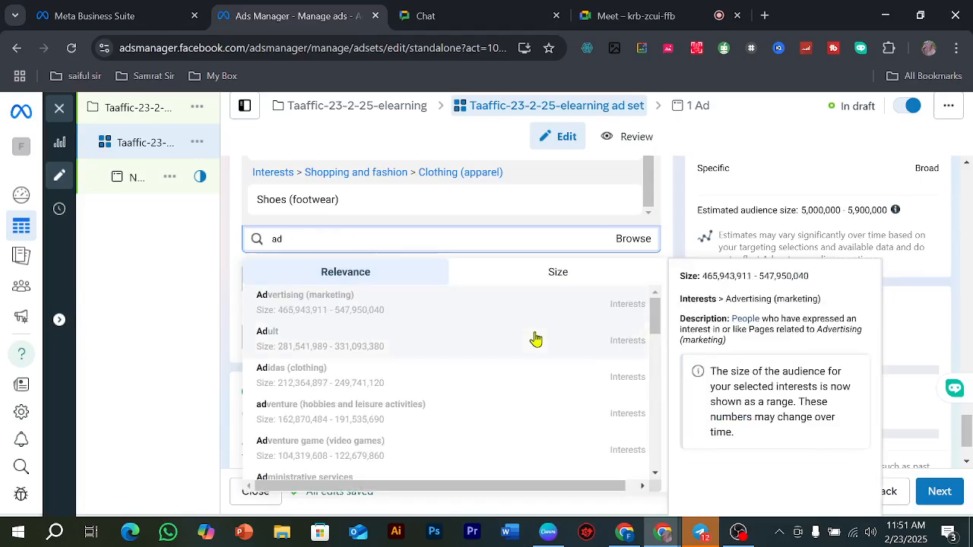
pyautogui.press('BackSpace')
pyautogui.press('BackSpace')
pyautogui.write('shoes')
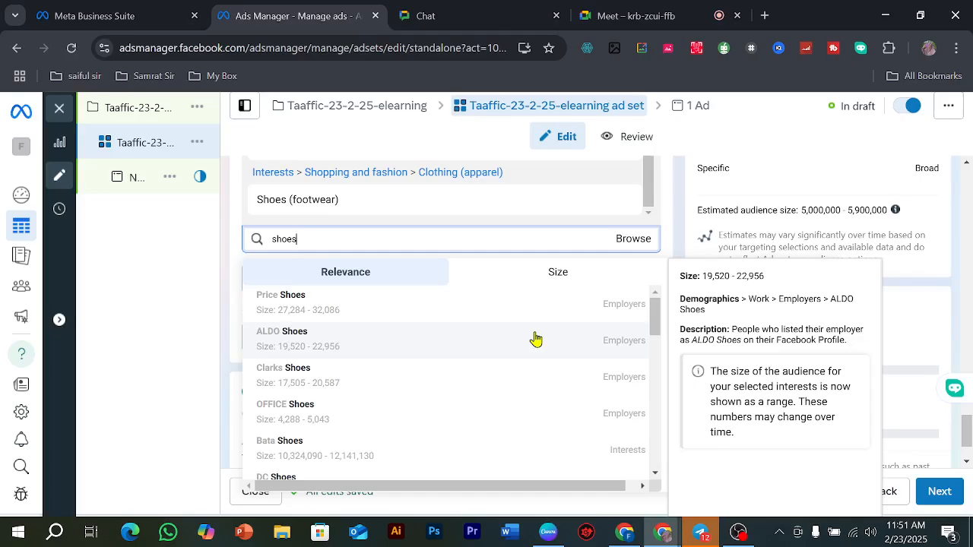
# Step: Search the detailed targeting for nike shoes and add the interest Nike, Inc. (footwear)
pyautogui.scroll(-2, 448, 391)
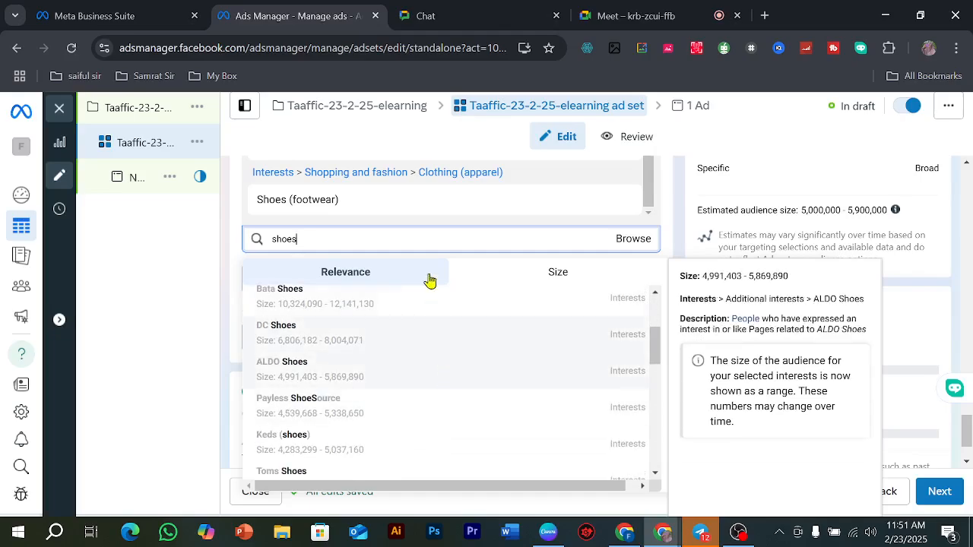
pyautogui.moveTo(340, 239); pyautogui.dragTo(256, 241)
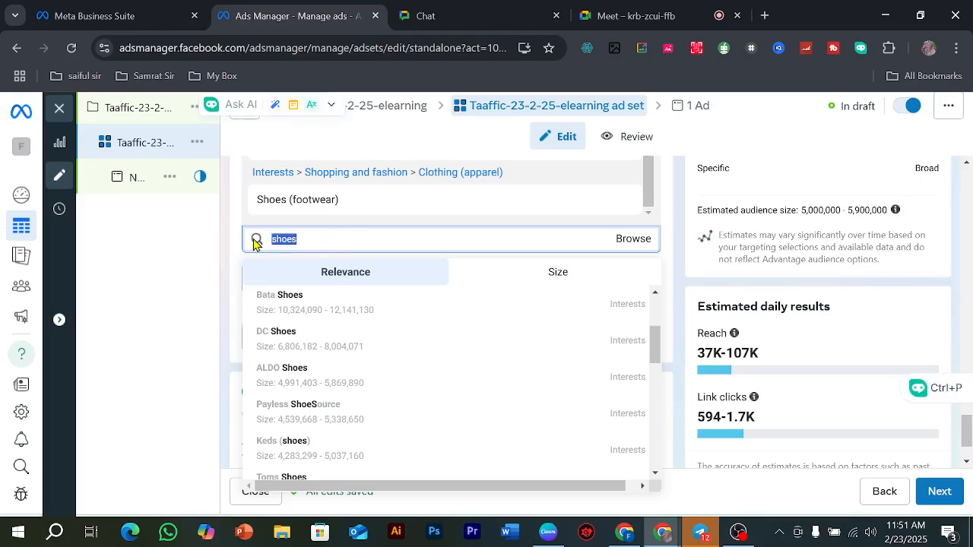
pyautogui.write('nike')
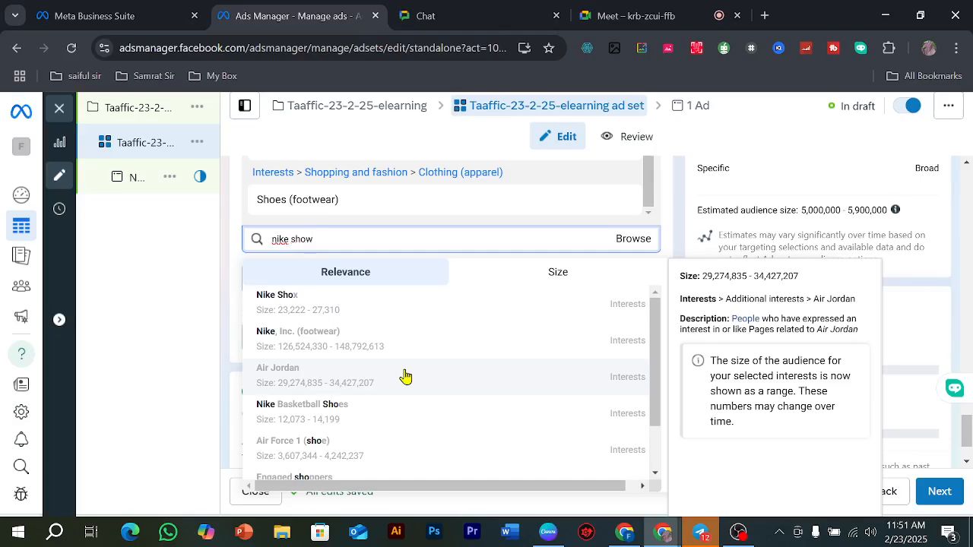
pyautogui.press('BackSpace')
pyautogui.press('BackSpace')
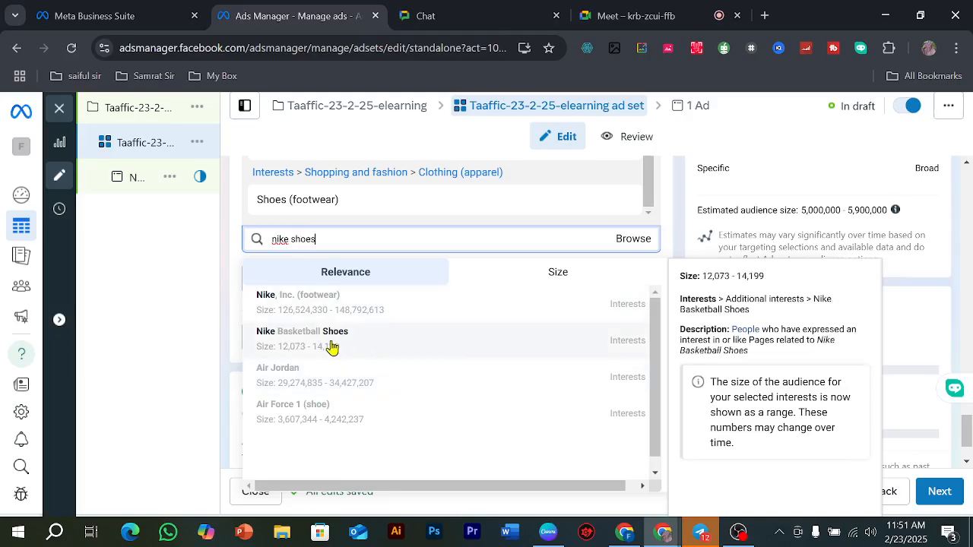
pyautogui.click(312, 315)
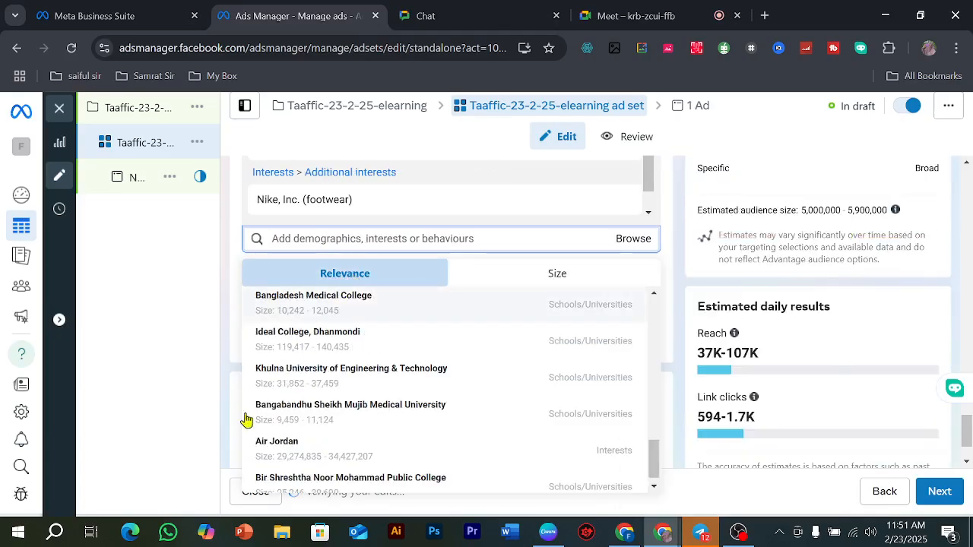
# Step: Add the suggested interest Online shopping (retail) to the detailed targeting
pyautogui.scroll(5, 304, 392)
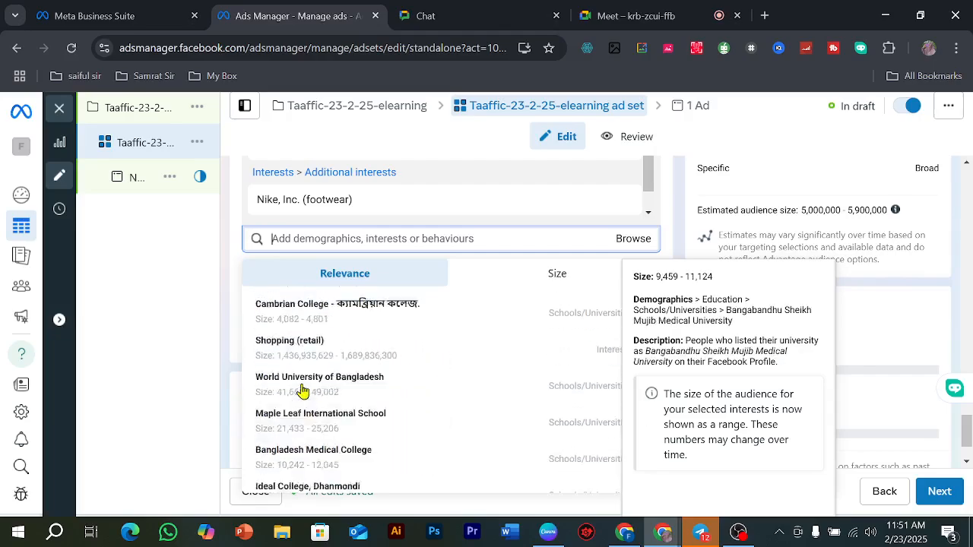
pyautogui.scroll(1, 320, 350)
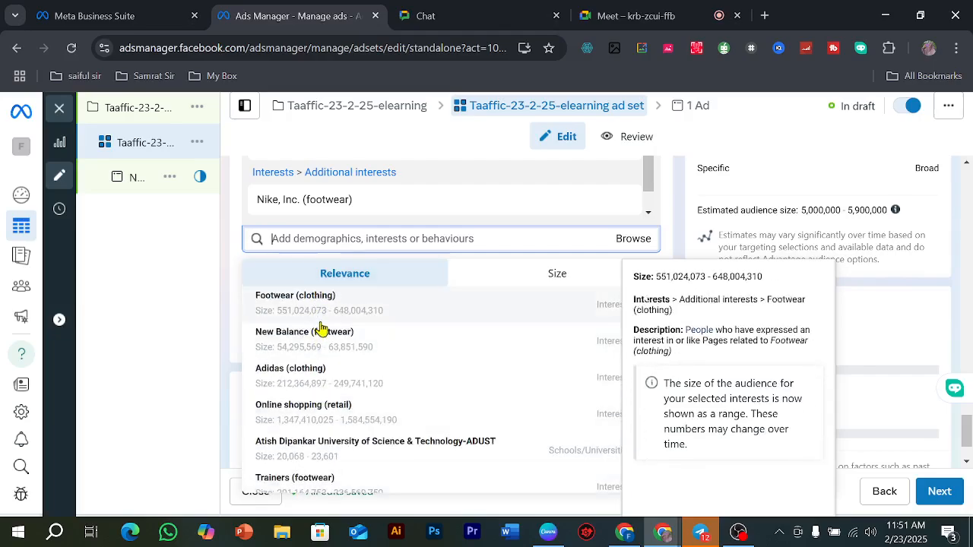
pyautogui.click(362, 387)
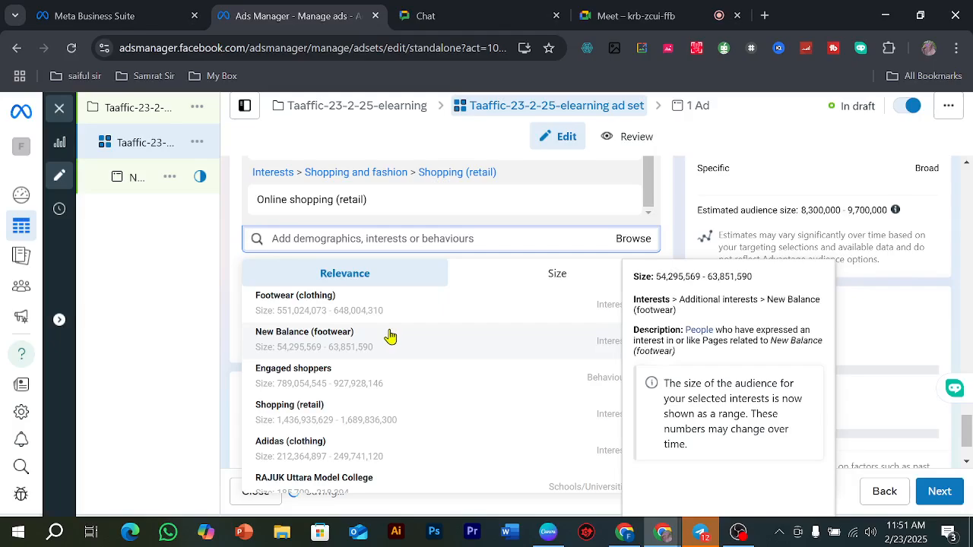
# Step: Add the suggested interest Air Jordan to the detailed targeting
pyautogui.scroll(-1, 382, 341)
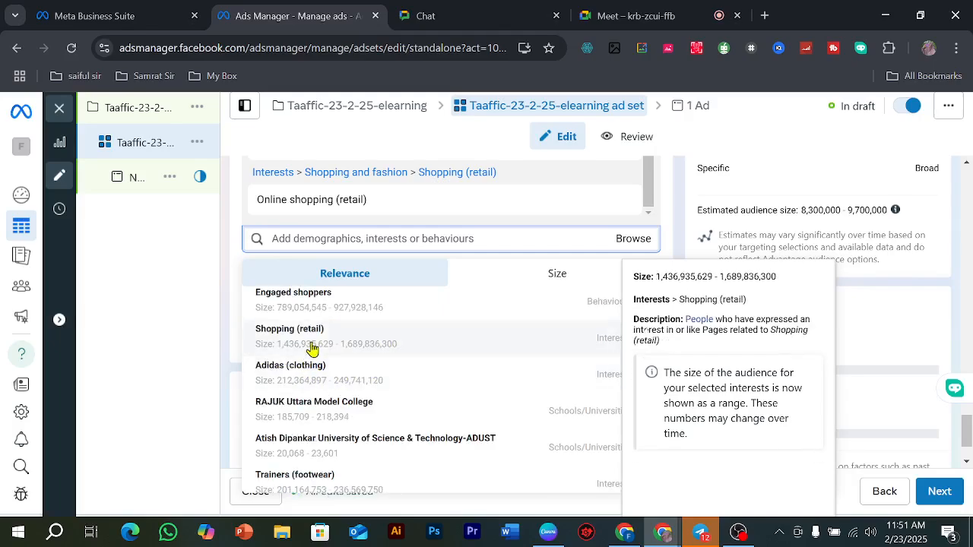
pyautogui.scroll(-5, 361, 377)
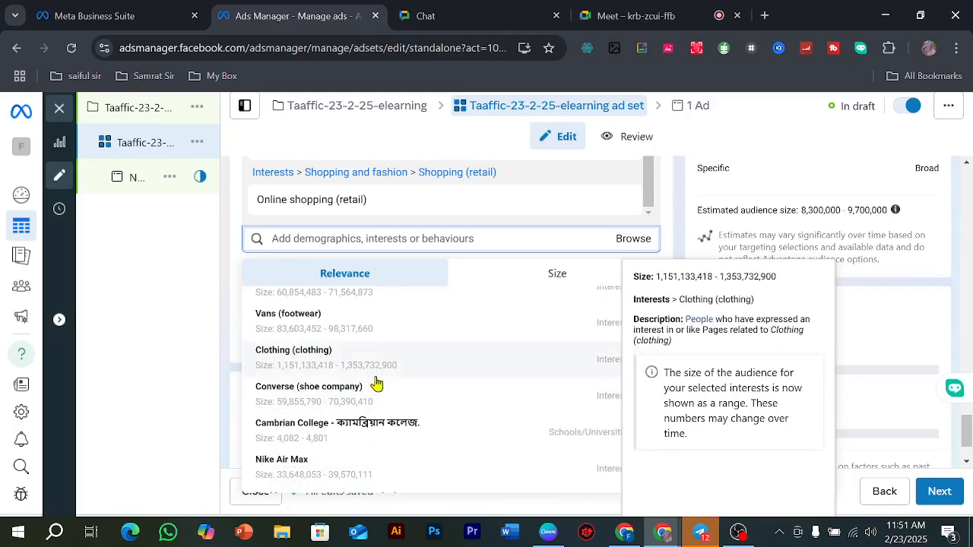
pyautogui.scroll(-5, 375, 382)
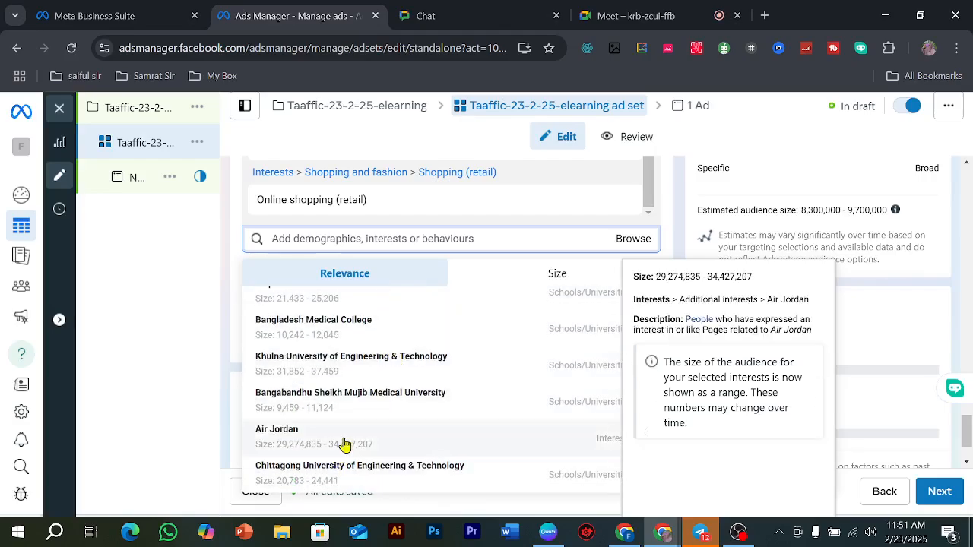
pyautogui.click(446, 307)
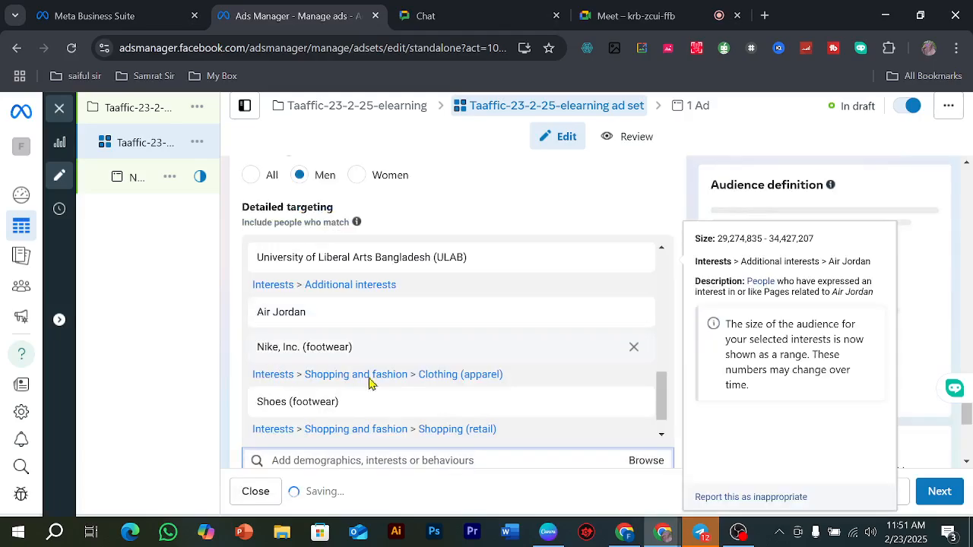
# Step: Review the universities and interests already included in the detailed targeting and return to its suggestions
pyautogui.scroll(-1, 395, 376)
pyautogui.scroll(5, 383, 356)
pyautogui.scroll(-5, 419, 337)
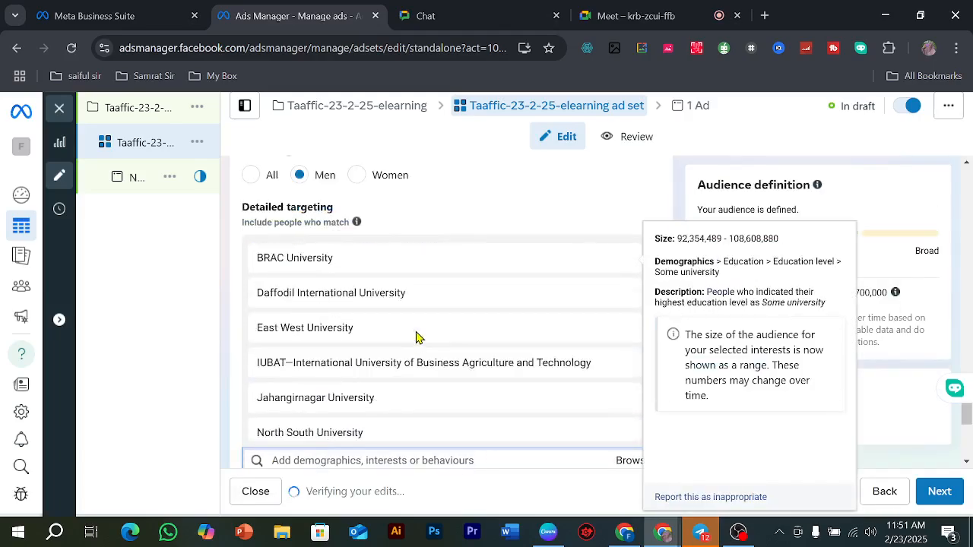
pyautogui.scroll(-4, 450, 418)
pyautogui.click(337, 161)
pyautogui.scroll(4, 337, 260)
pyautogui.scroll(3, 342, 260)
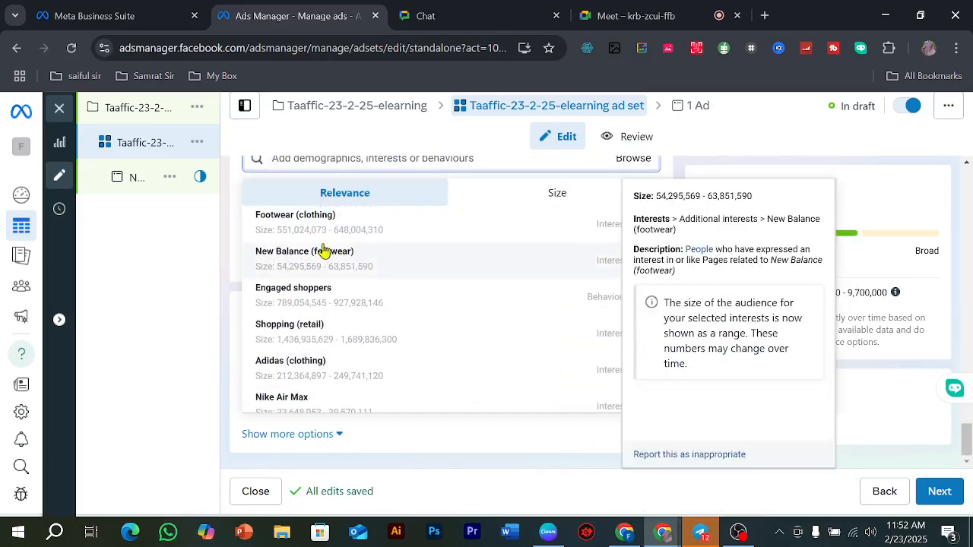
# Step: Browse the targeting categories to Behaviours > Soccer and include Friends of football fans
pyautogui.moveTo(589, 220)
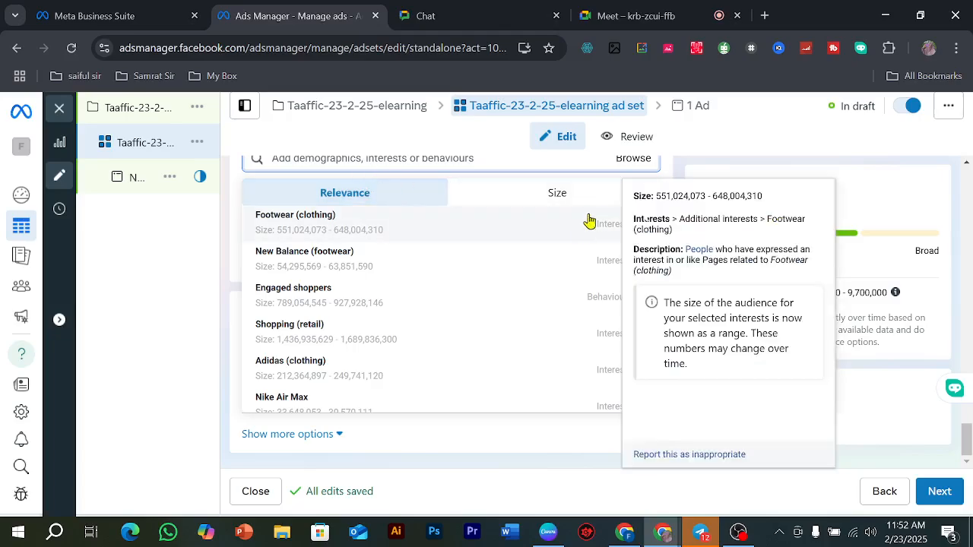
pyautogui.click(630, 163)
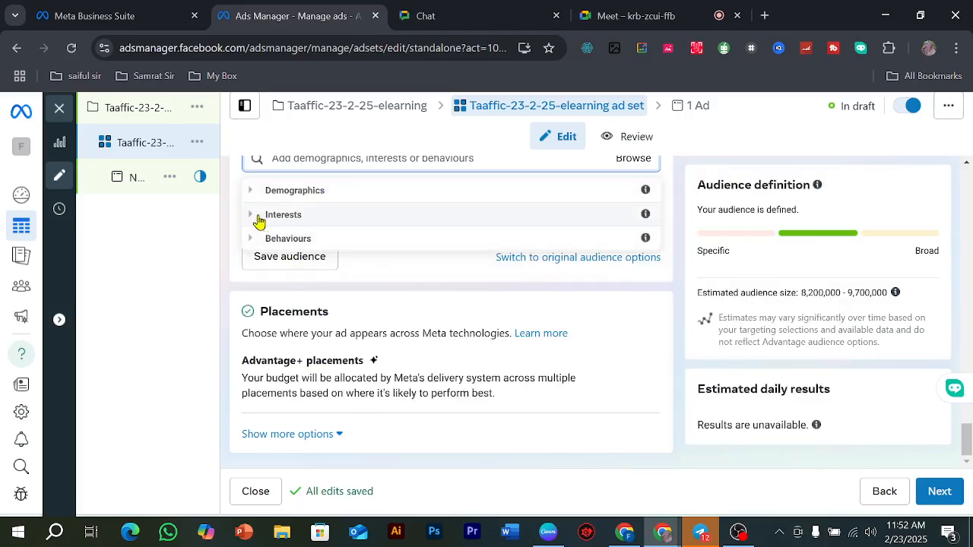
pyautogui.click(254, 238)
pyautogui.scroll(-3, 321, 257)
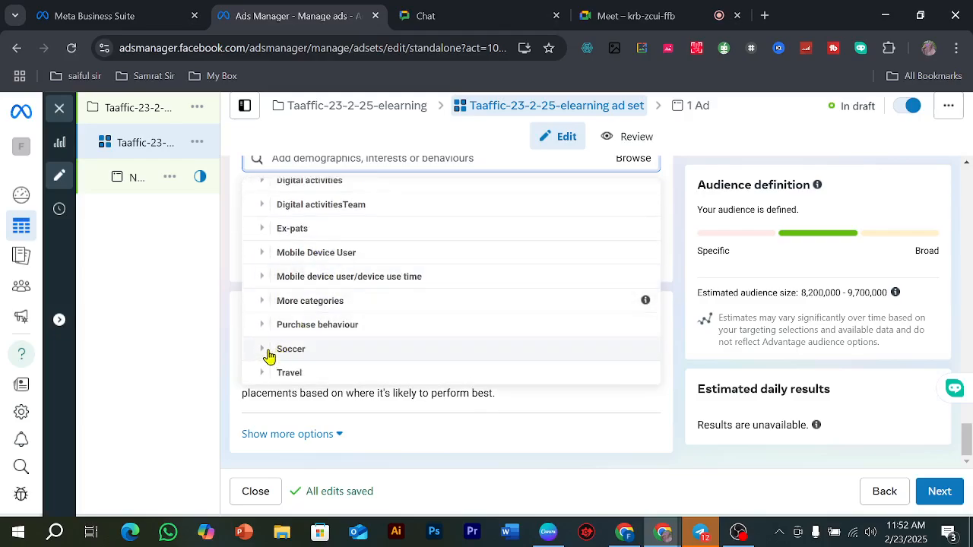
pyautogui.click(263, 351)
pyautogui.moveTo(358, 349)
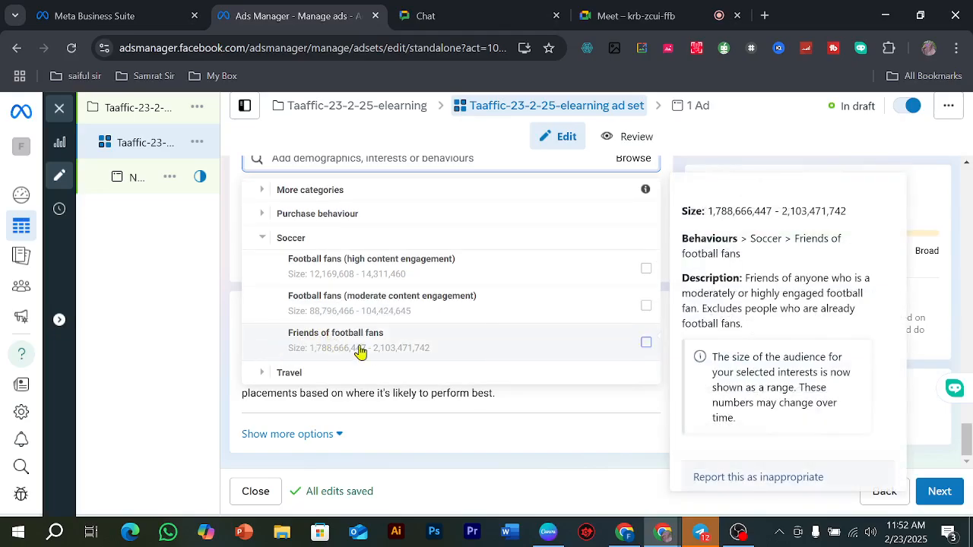
pyautogui.click(647, 343)
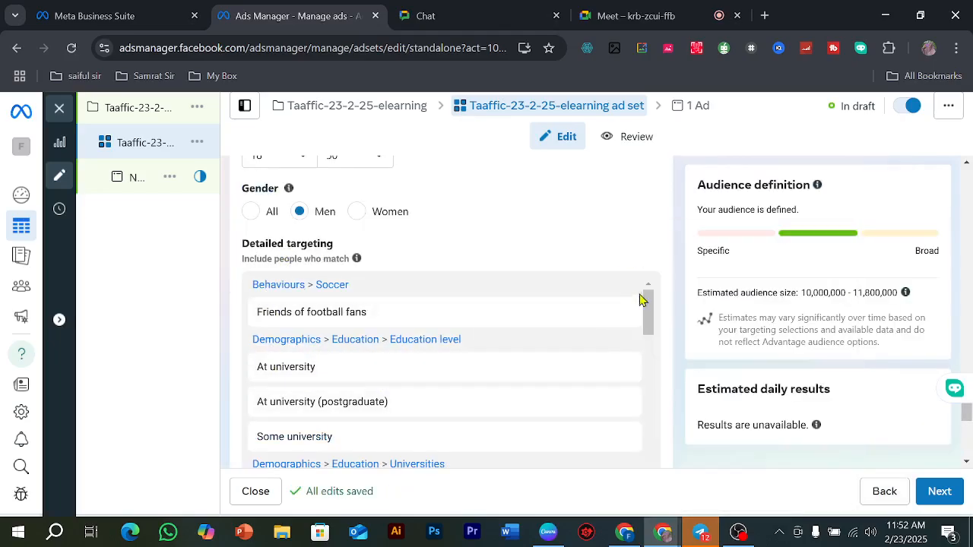
# Step: Browse to Interests > Sports and outdoors > Sports (sports) and include American football (sport)
pyautogui.scroll(-3, 562, 361)
pyautogui.scroll(-10, 563, 361)
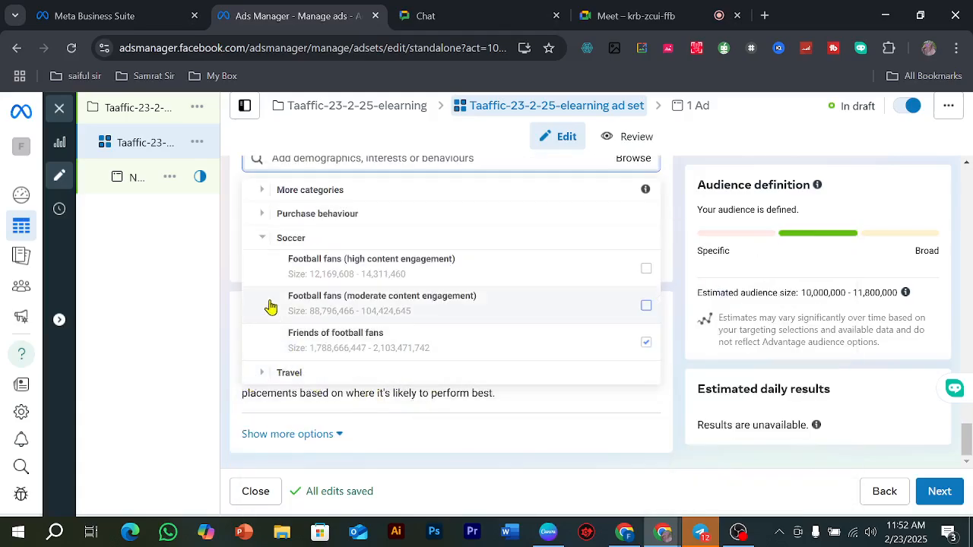
pyautogui.scroll(5, 284, 293)
pyautogui.scroll(1, 284, 287)
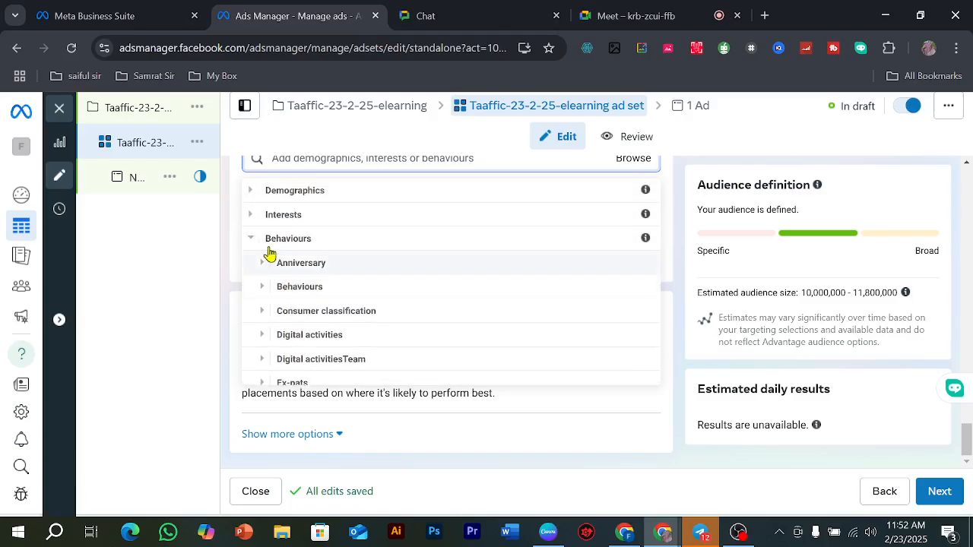
pyautogui.click(251, 213)
pyautogui.scroll(-1, 327, 296)
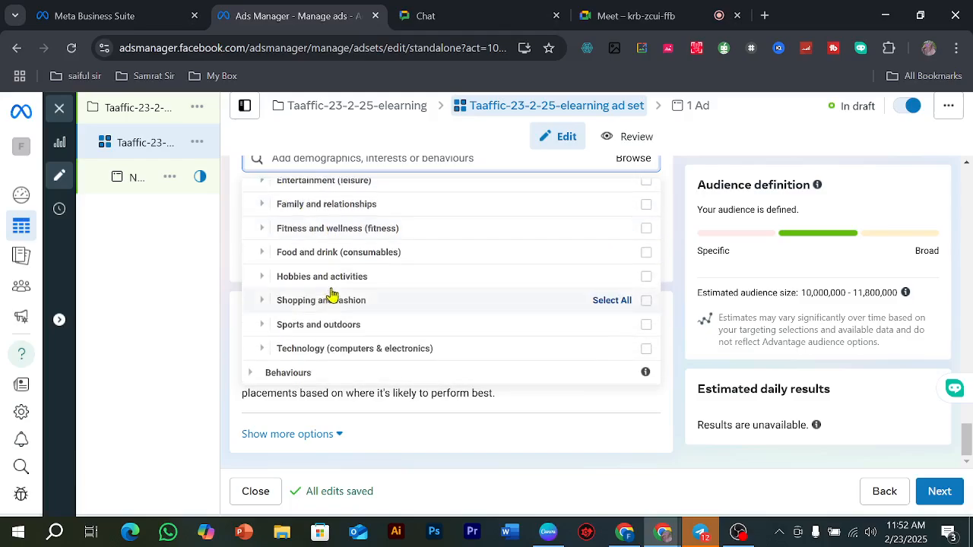
pyautogui.click(262, 326)
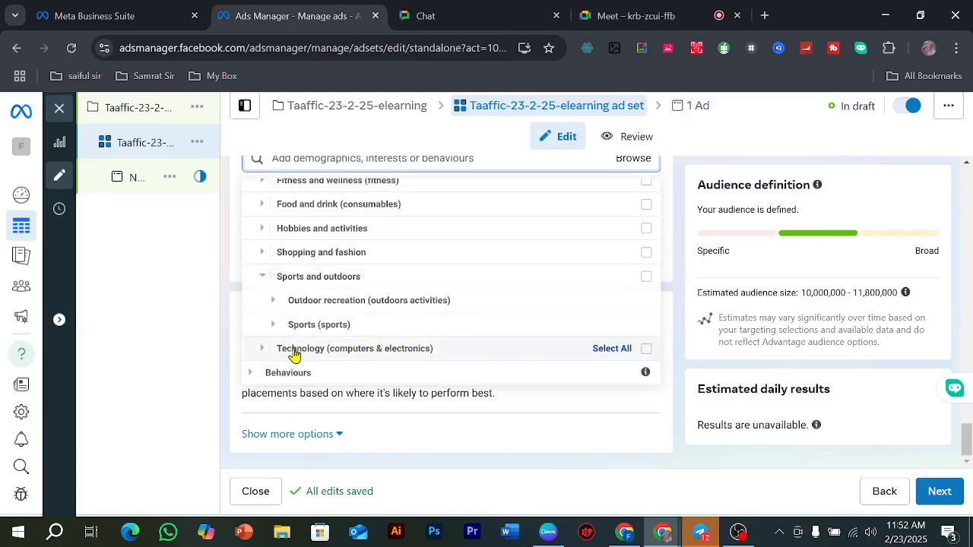
pyautogui.click(307, 330)
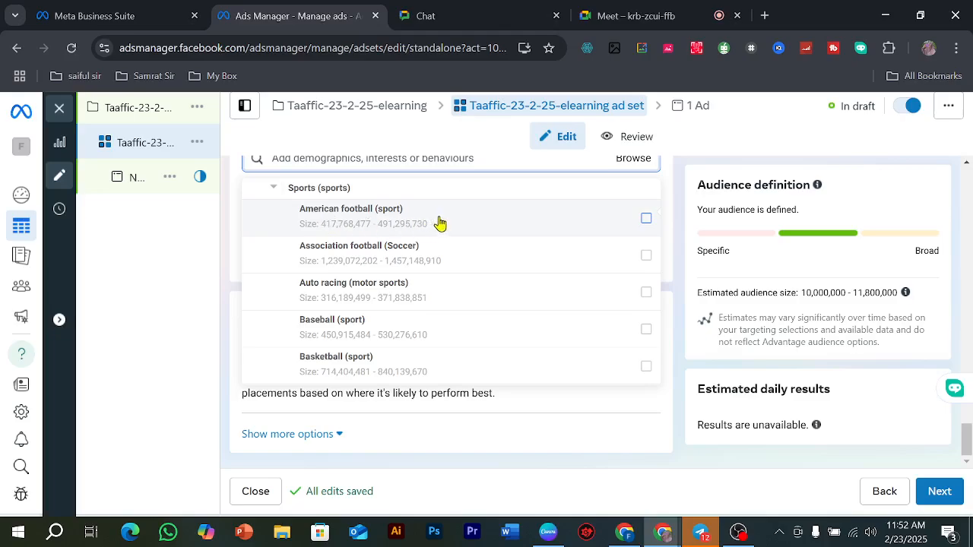
pyautogui.moveTo(647, 229)
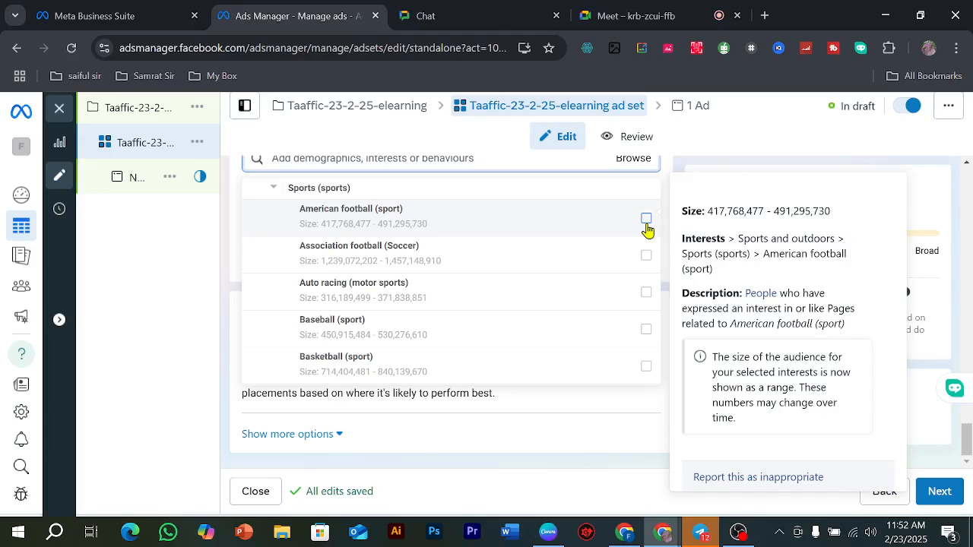
pyautogui.click(646, 220)
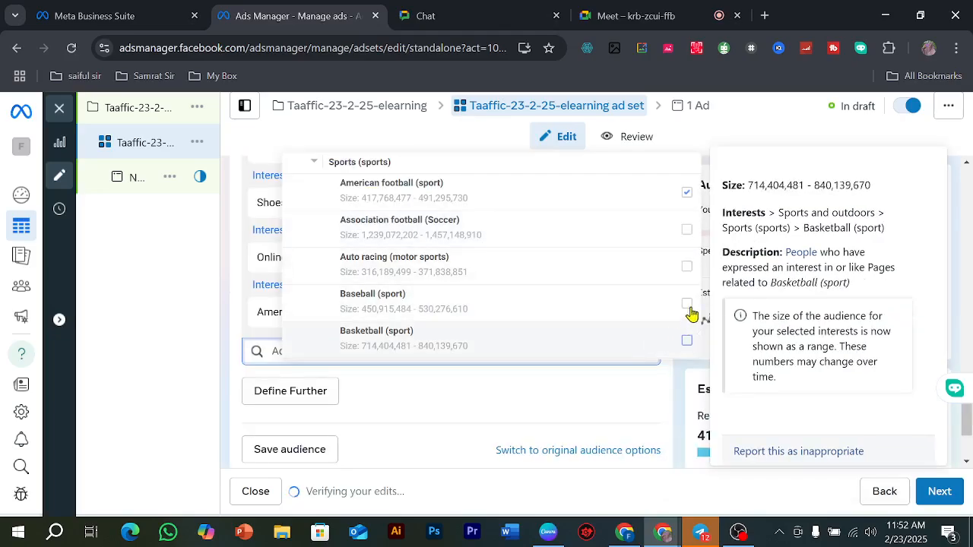
# Step: Include Basketball (sport), Volleyball (sport) and Tennis (sport) from the same sports category and close the category list
pyautogui.click(687, 339)
pyautogui.scroll(-5, 480, 245)
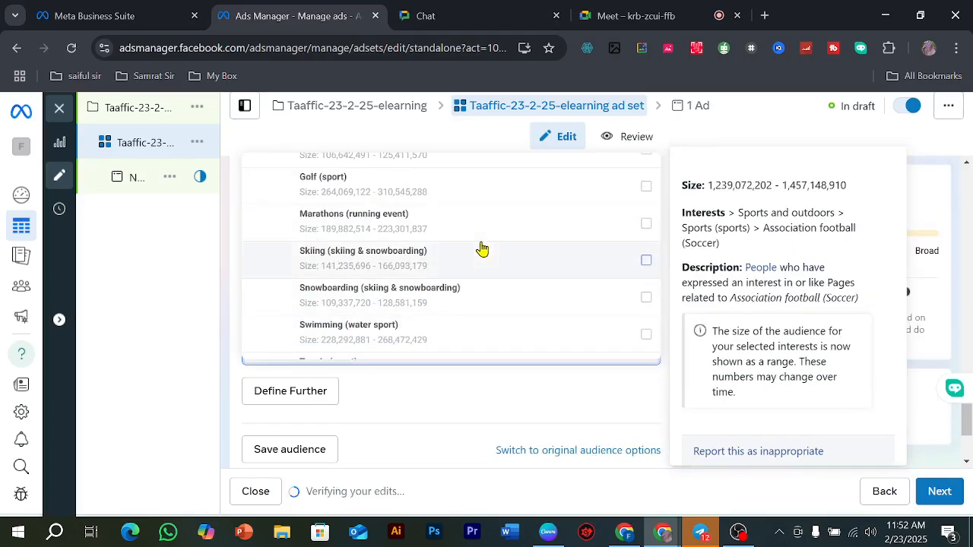
pyautogui.click(646, 292)
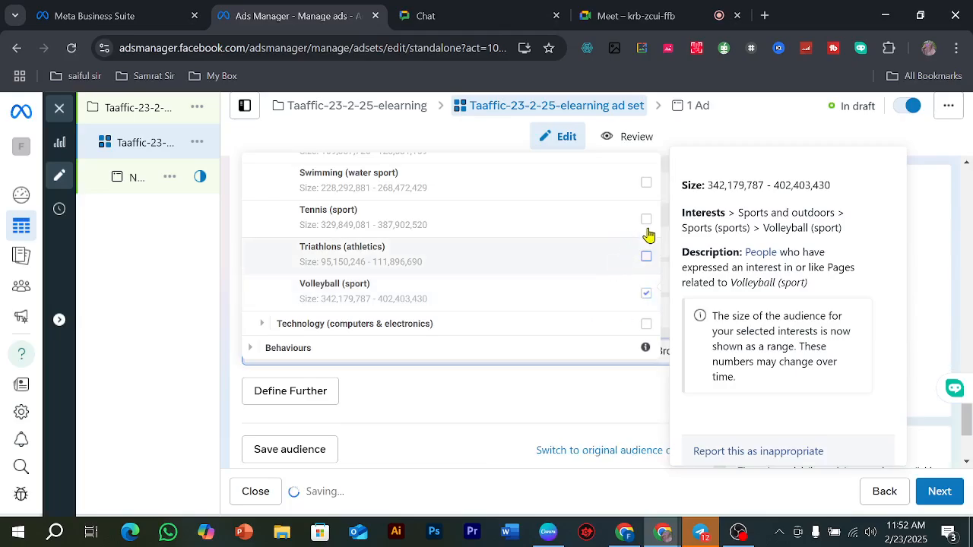
pyautogui.click(640, 222)
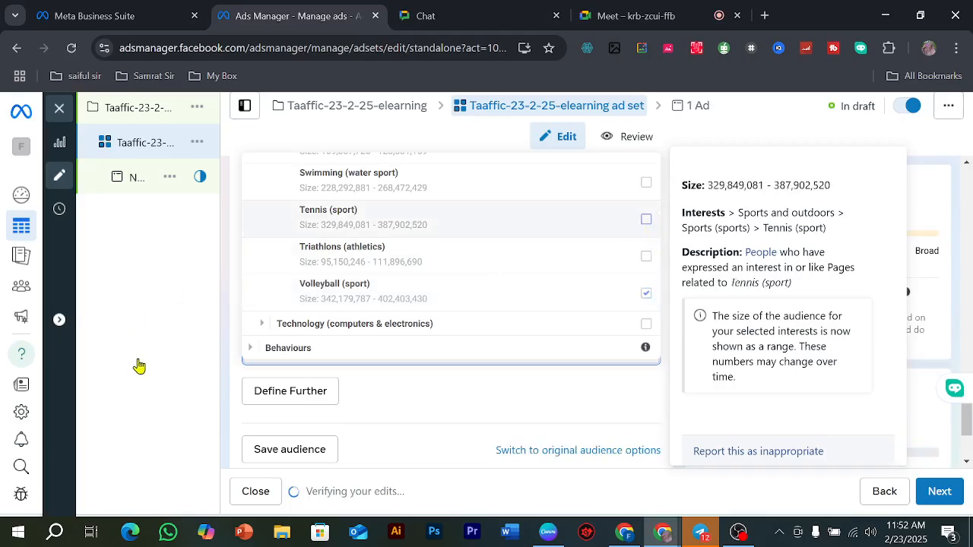
pyautogui.click(233, 285)
# Step: Save the ad set's audience under the name Nike Shoes Traffic
pyautogui.scroll(-3, 463, 361)
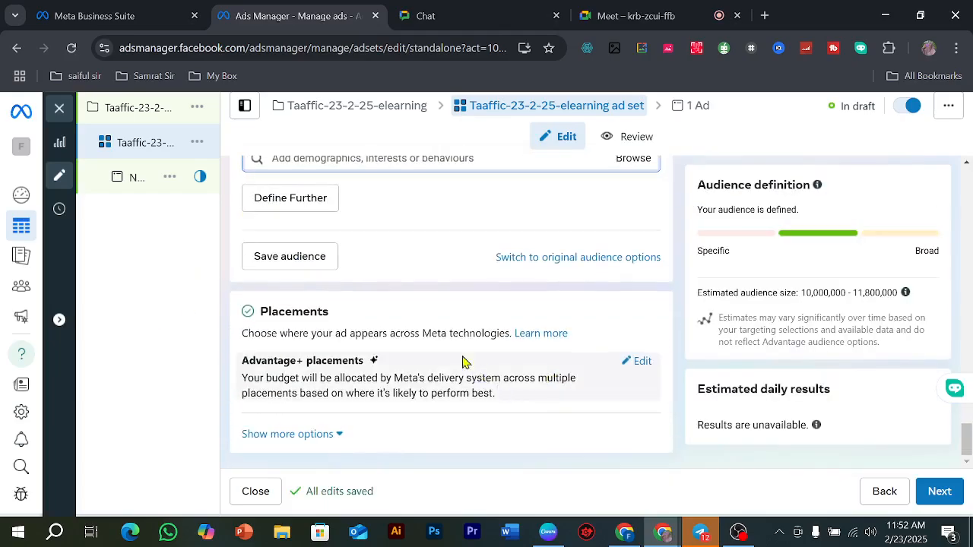
pyautogui.click(309, 254)
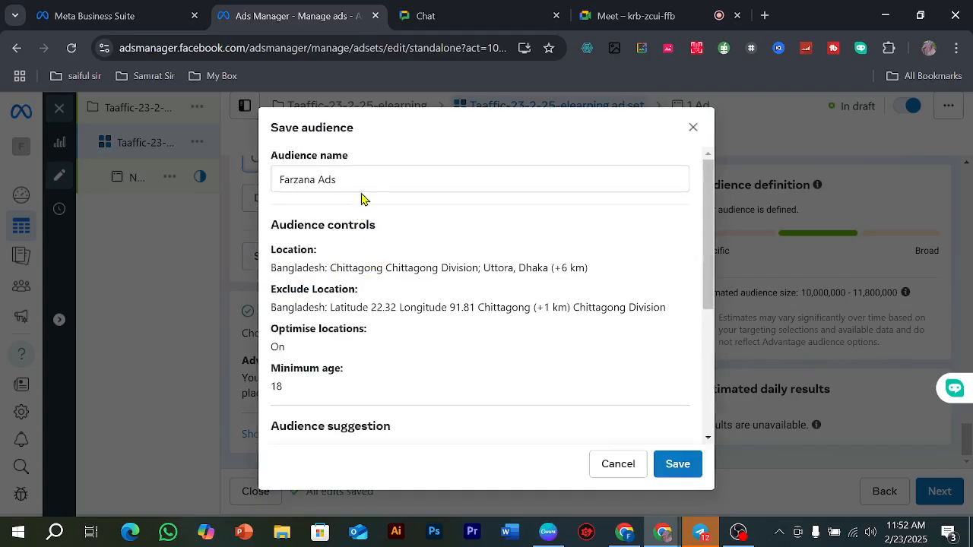
pyautogui.click(360, 178)
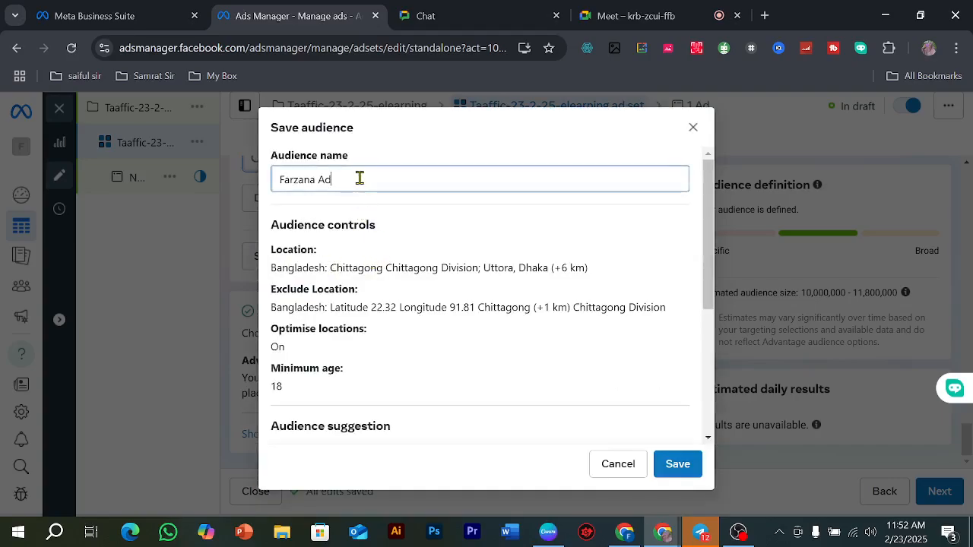
pyautogui.press('BackSpace')
pyautogui.press('BackSpace')
pyautogui.press('BackSpace')
pyautogui.press('BackSpace')
pyautogui.press('BackSpace')
pyautogui.press('BackSpace')
pyautogui.press('BackSpace')
pyautogui.press('BackSpace')
pyautogui.press('BackSpace')
pyautogui.press('BackSpace')
pyautogui.write('N')
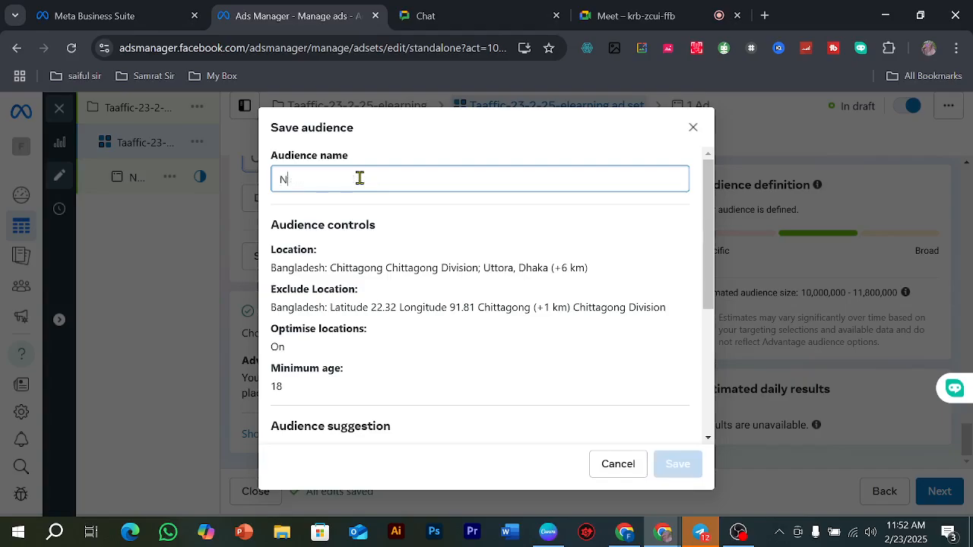
pyautogui.write('ike Shoes Traffic')
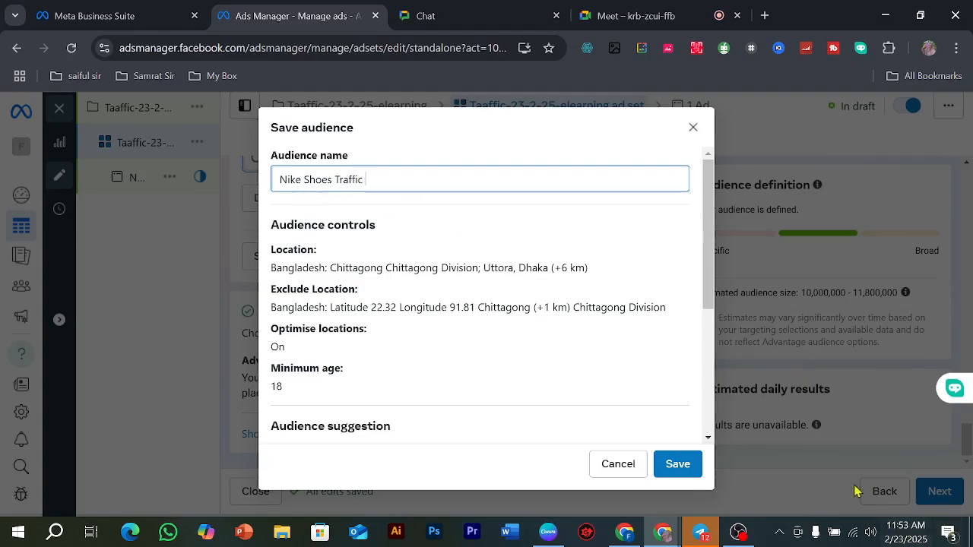
pyautogui.click(673, 467)
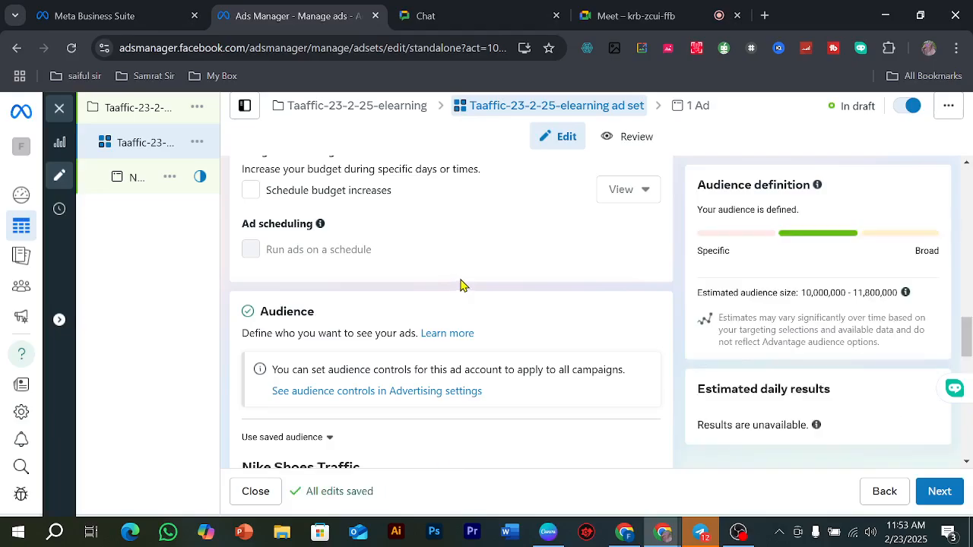
# Step: Switch the ad set to manual placements and exclude Instagram and Messenger from its platforms
pyautogui.scroll(-2, 459, 285)
pyautogui.scroll(-1, 243, 289)
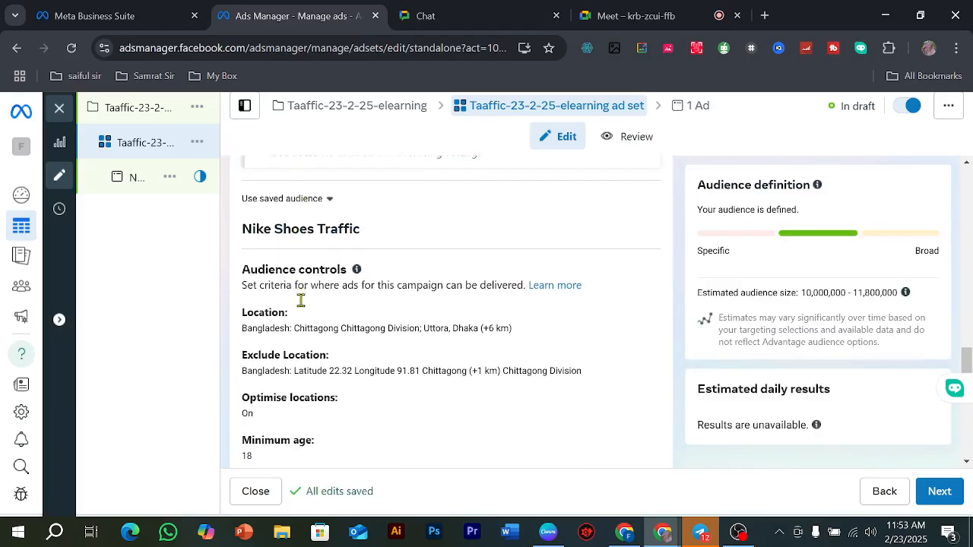
pyautogui.scroll(-6, 304, 292)
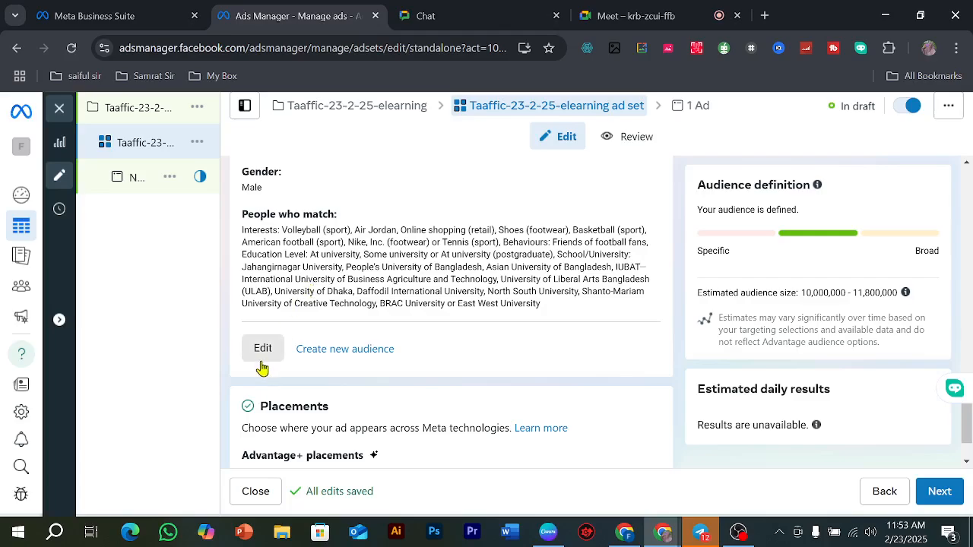
pyautogui.scroll(-1, 304, 247)
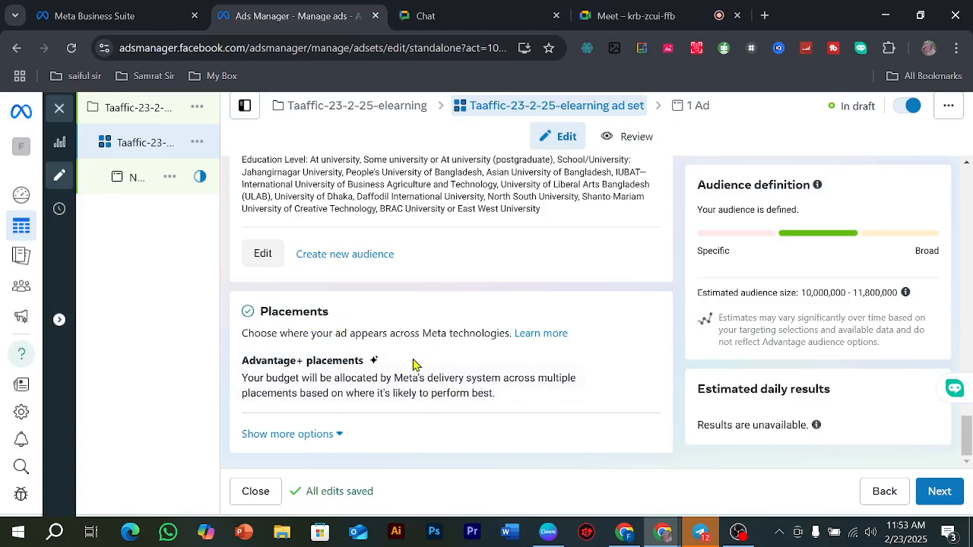
pyautogui.click(640, 366)
pyautogui.scroll(-2, 545, 380)
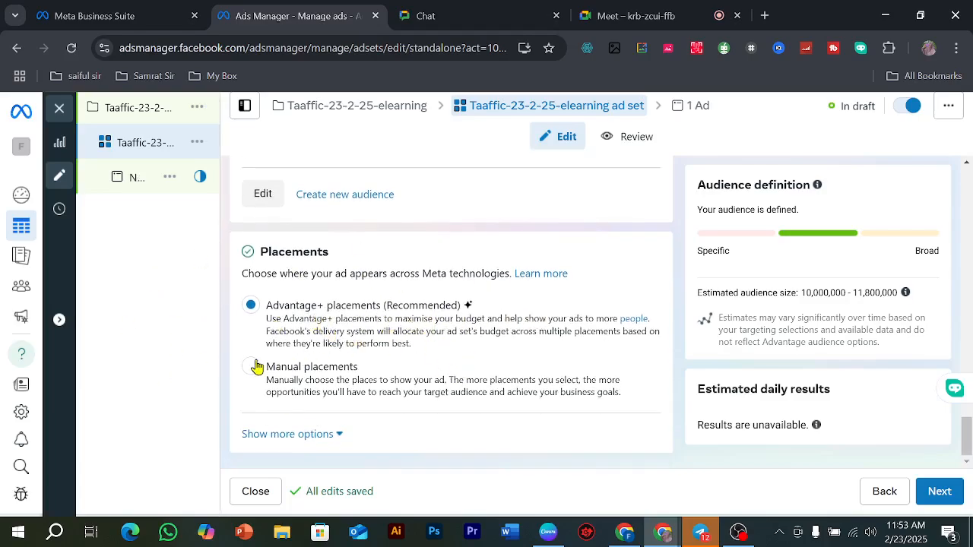
pyautogui.click(347, 362)
pyautogui.scroll(-5, 373, 369)
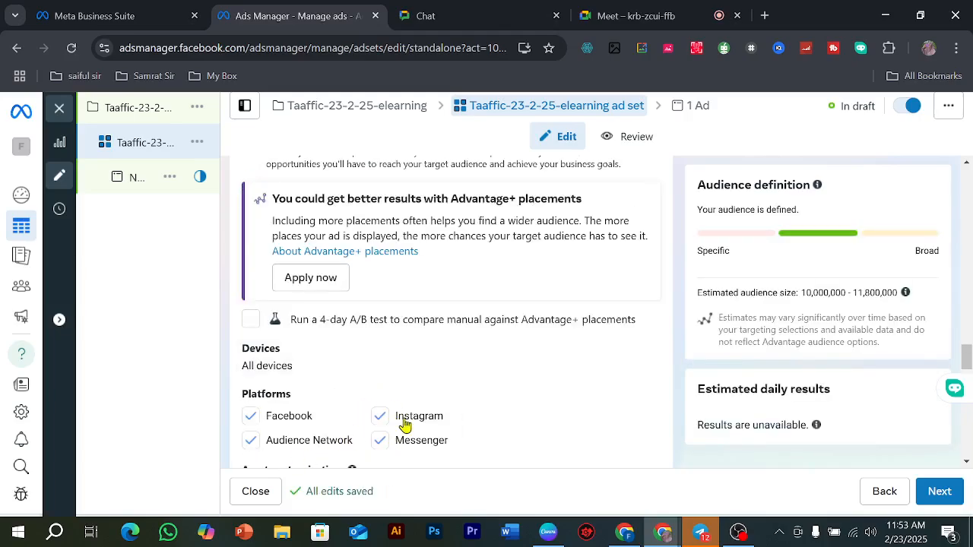
pyautogui.click(379, 443)
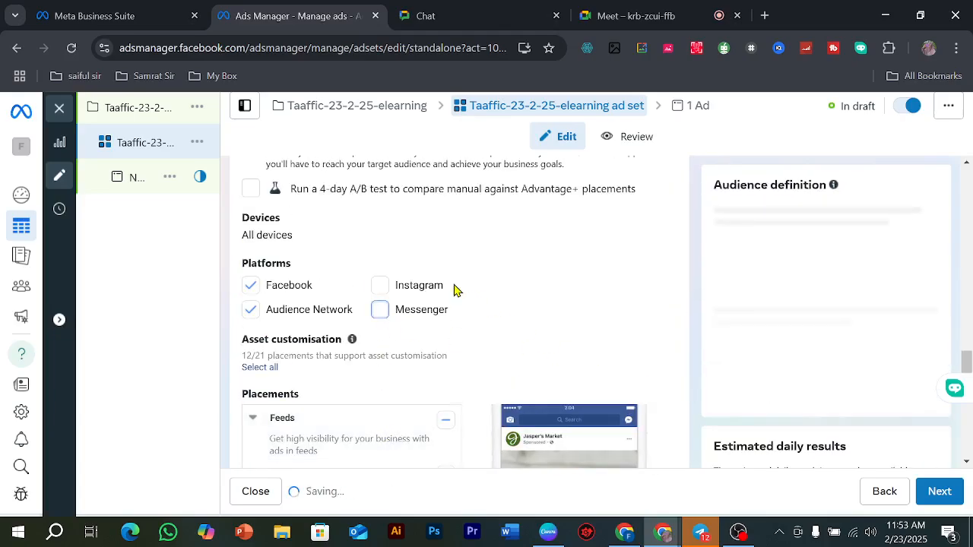
# Step: Show the additional placement options and open the inventory filter to examine its content levels for Facebook in-stream videos and Reels
pyautogui.scroll(-6, 380, 281)
pyautogui.scroll(-5, 399, 301)
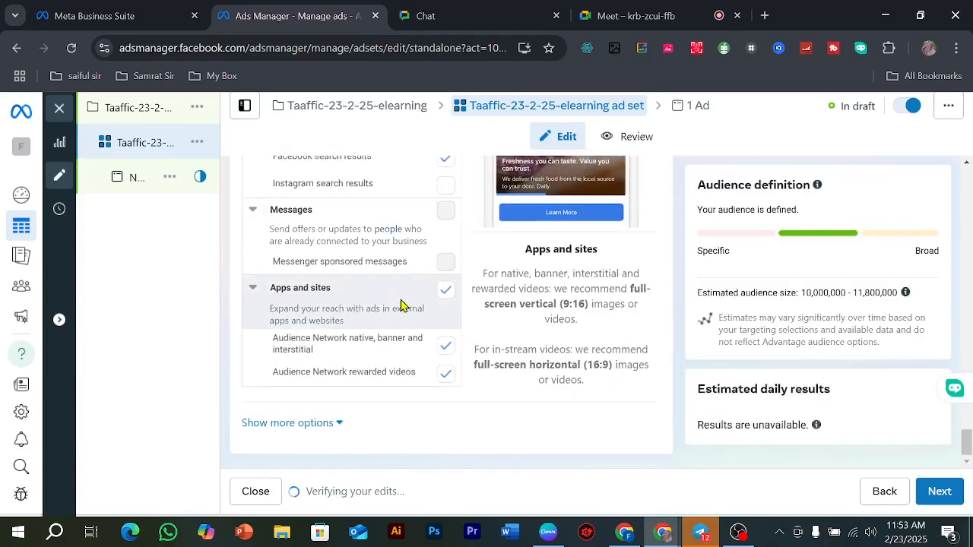
pyautogui.scroll(12, 401, 304)
pyautogui.scroll(-12, 401, 304)
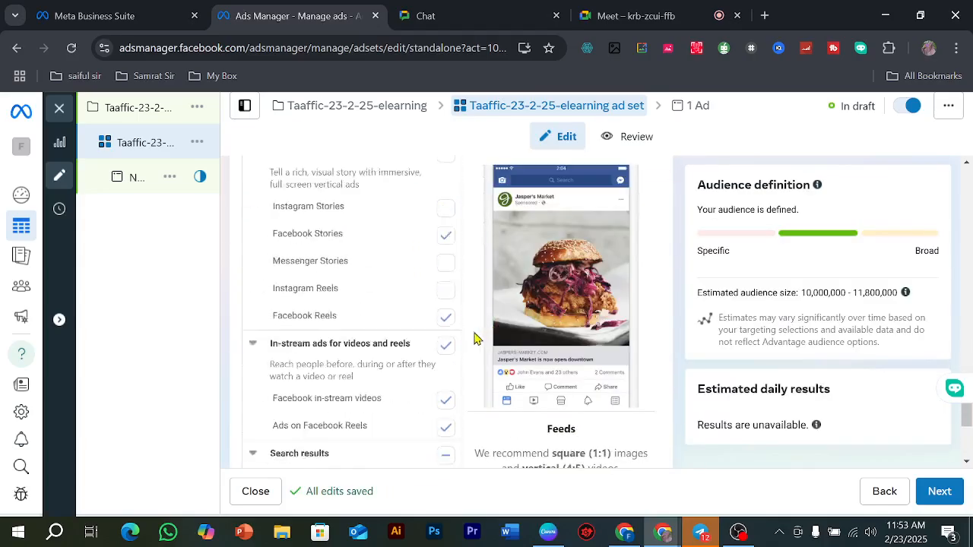
pyautogui.click(376, 418)
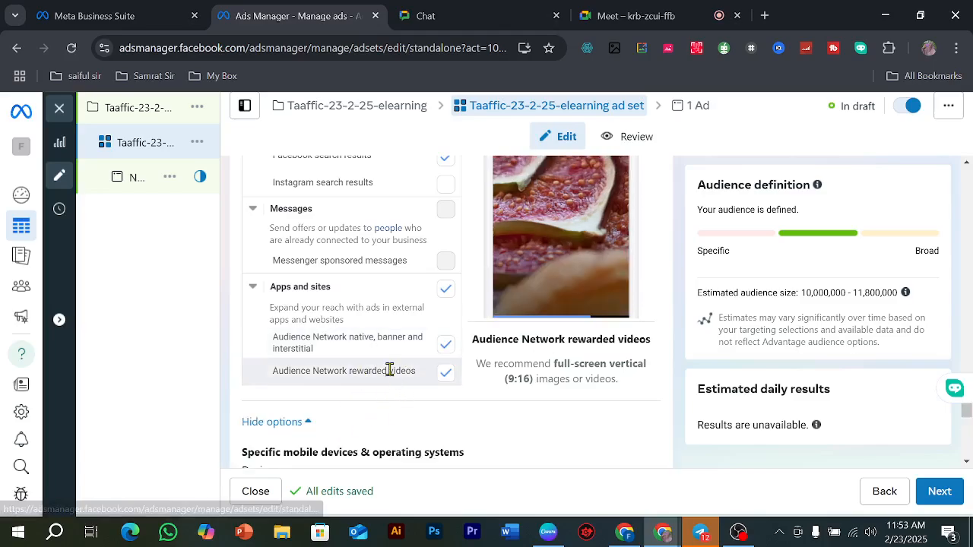
pyautogui.scroll(-6, 389, 368)
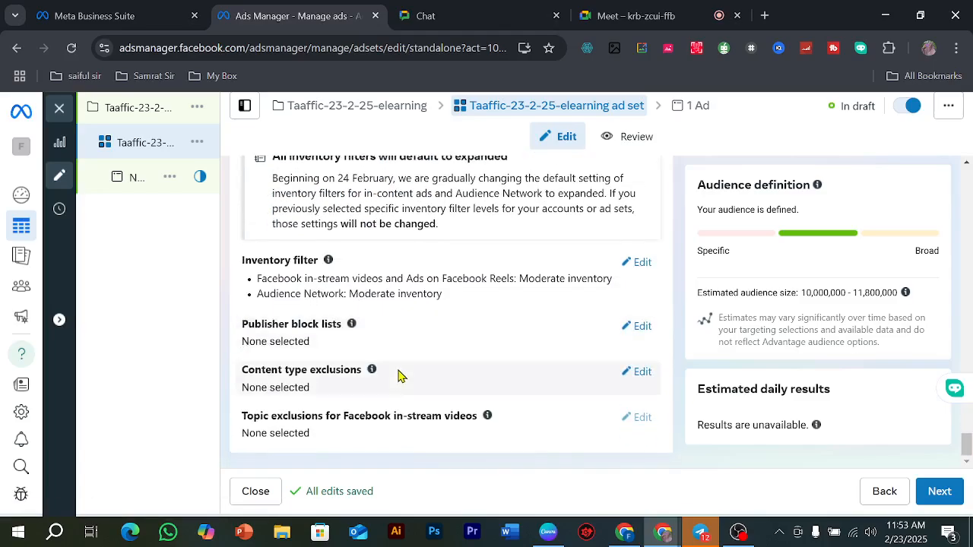
pyautogui.click(639, 263)
pyautogui.scroll(-1, 476, 323)
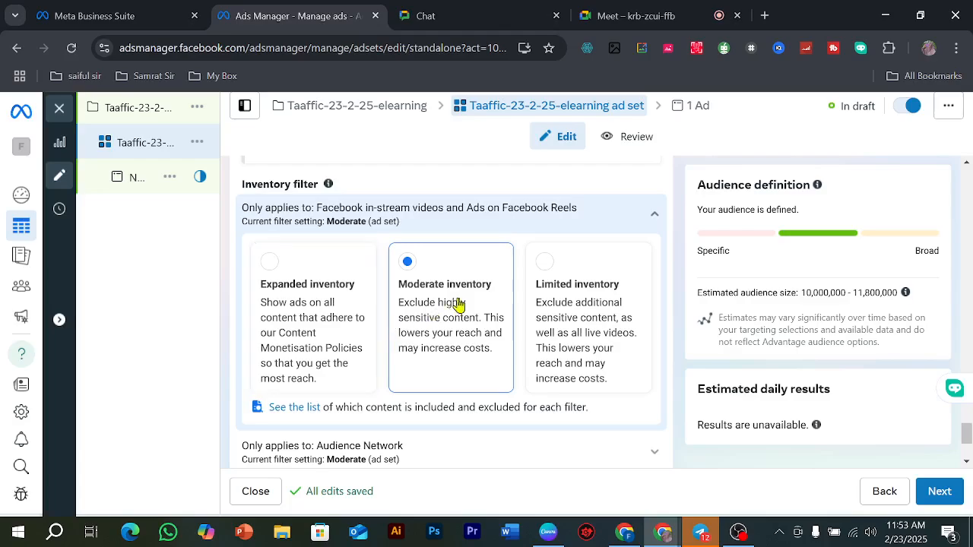
# Step: Open the campaign's traffic ad and rename it as Taaffic-23-2-25-elearning ad
pyautogui.click(131, 180)
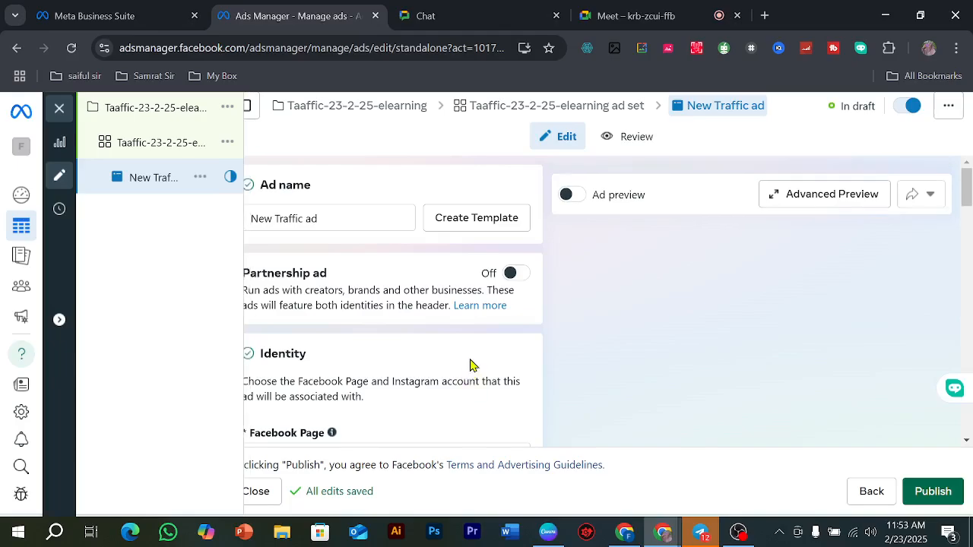
pyautogui.scroll(-2, 346, 269)
pyautogui.scroll(2, 344, 269)
pyautogui.tripleClick(339, 220)
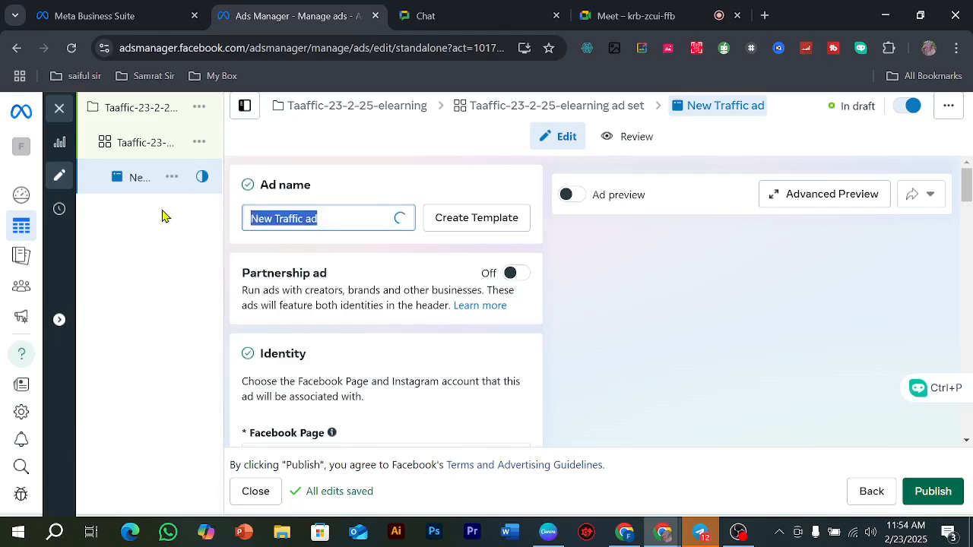
pyautogui.write('Taaffic-23-2-25-elearning')
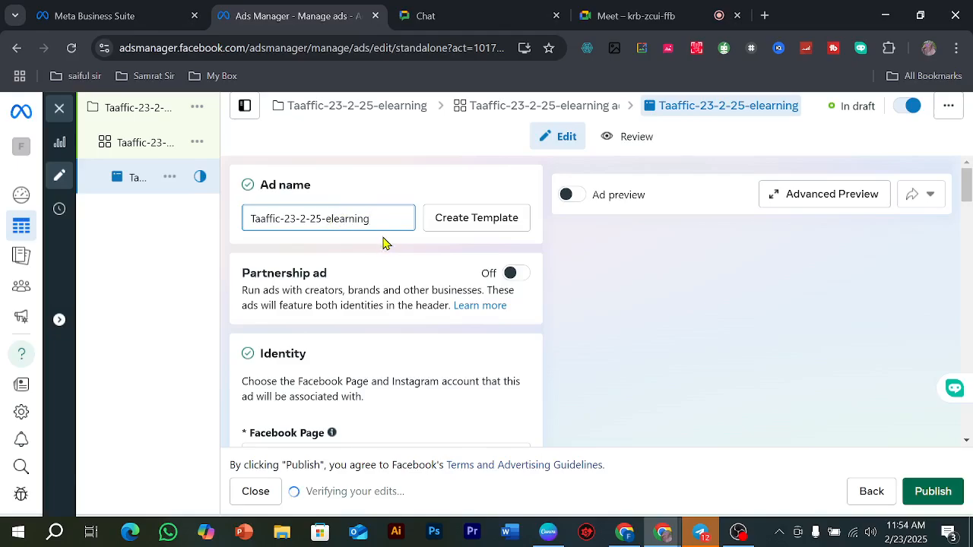
pyautogui.write('ad')
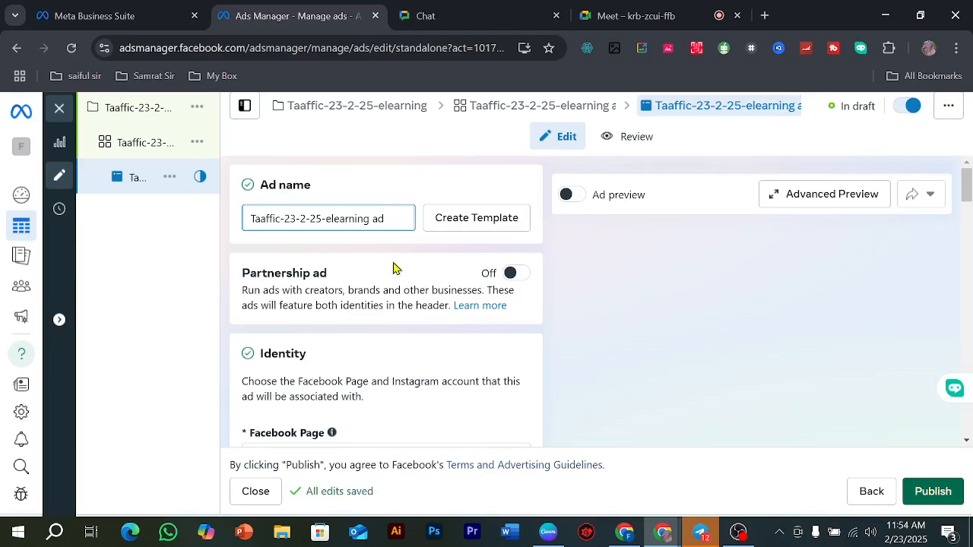
# Step: Examine the ad's Facebook Page, ad setup choices, creative source and format options
pyautogui.scroll(-3, 380, 300)
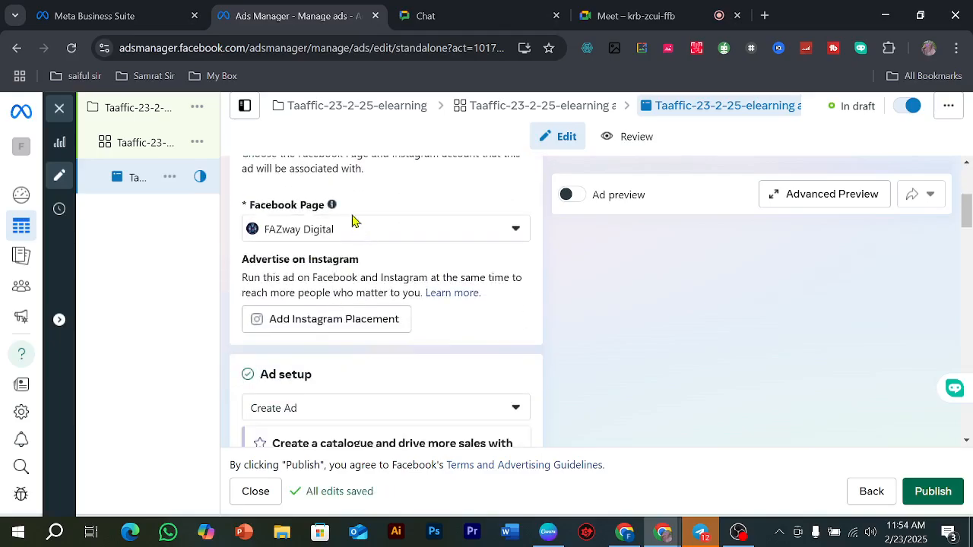
pyautogui.scroll(-2, 343, 247)
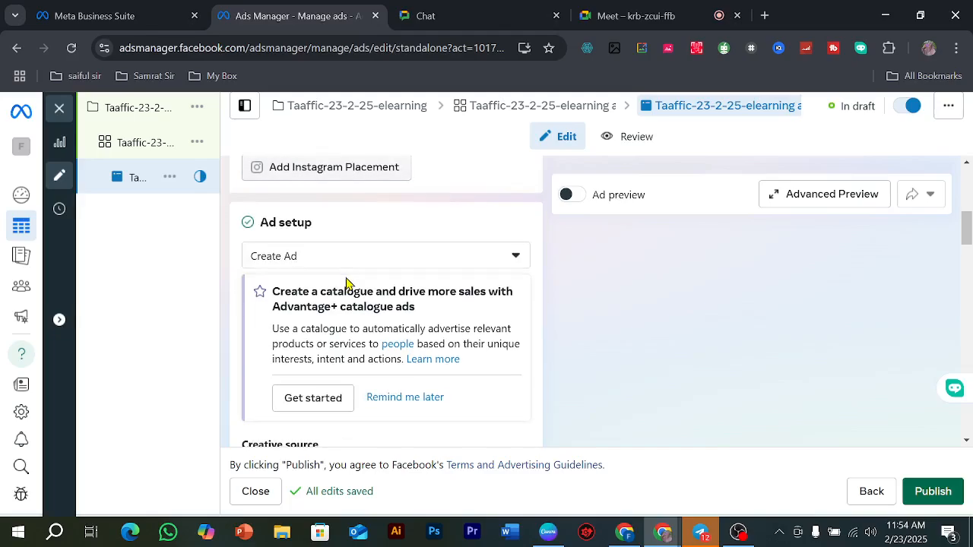
pyautogui.click(335, 256)
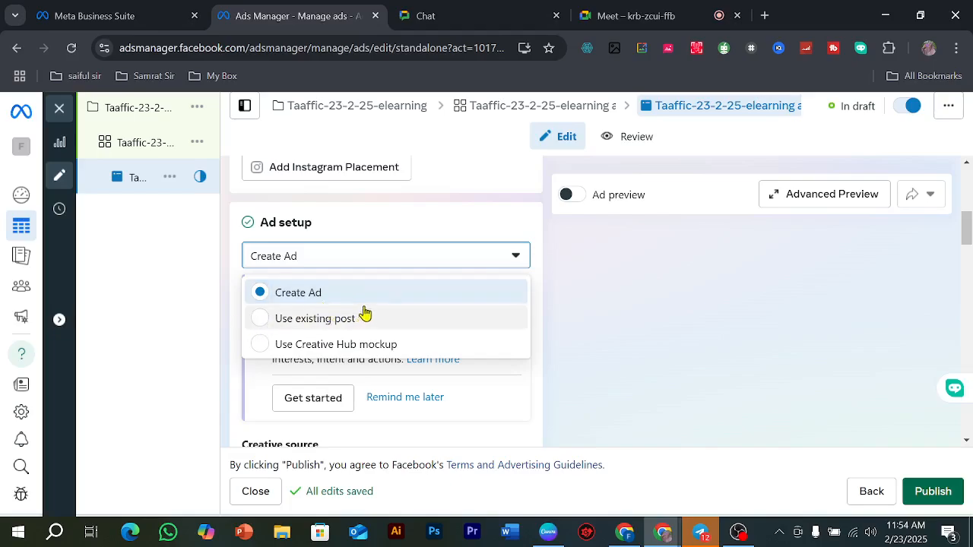
pyautogui.click(696, 265)
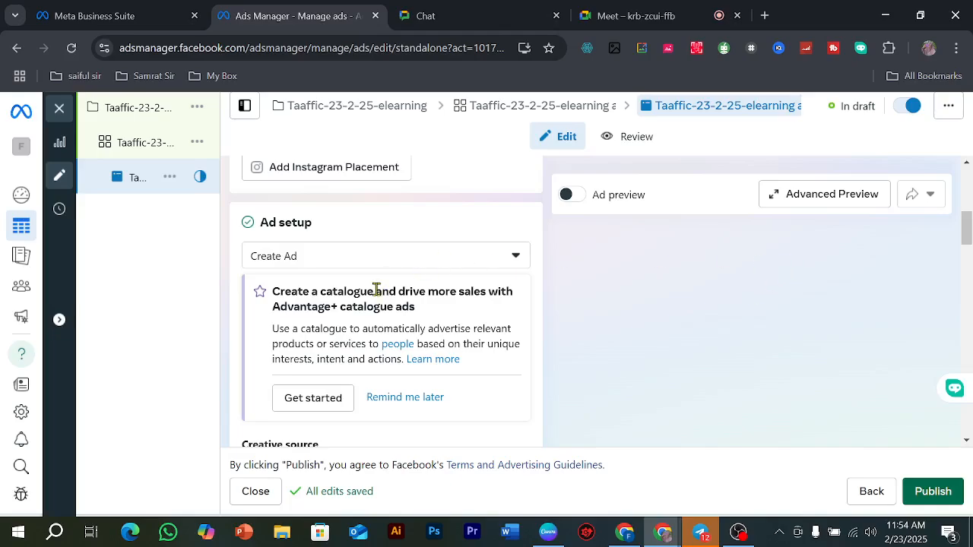
pyautogui.scroll(-2, 373, 288)
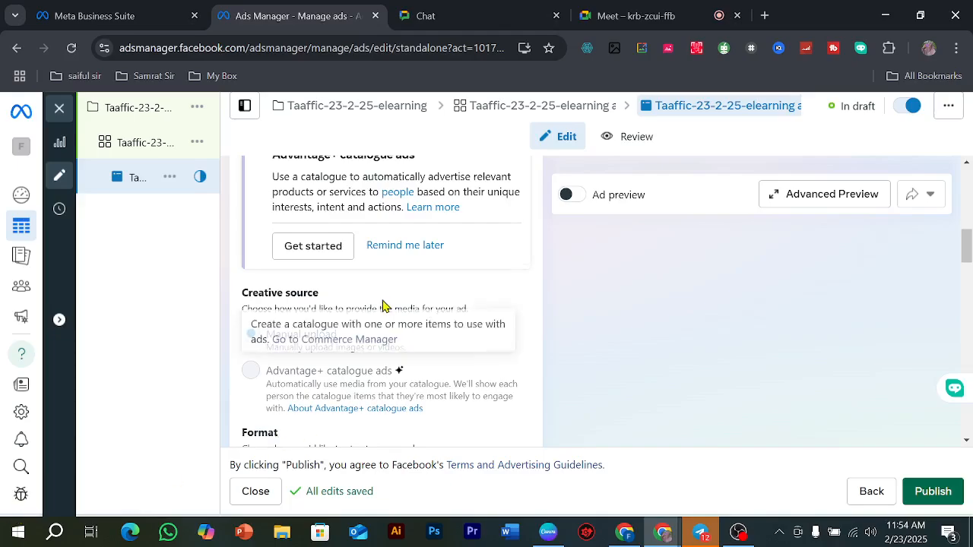
pyautogui.scroll(-2, 383, 300)
pyautogui.moveTo(323, 231)
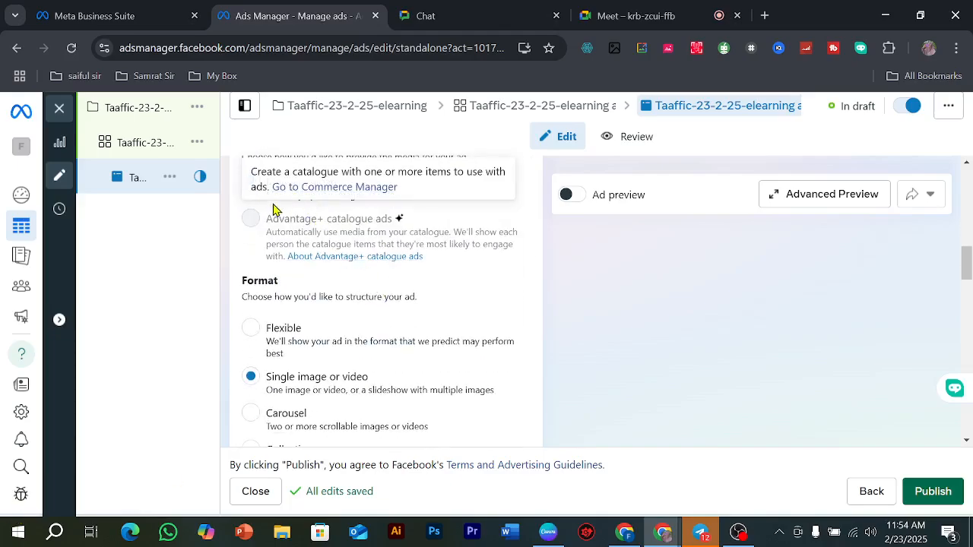
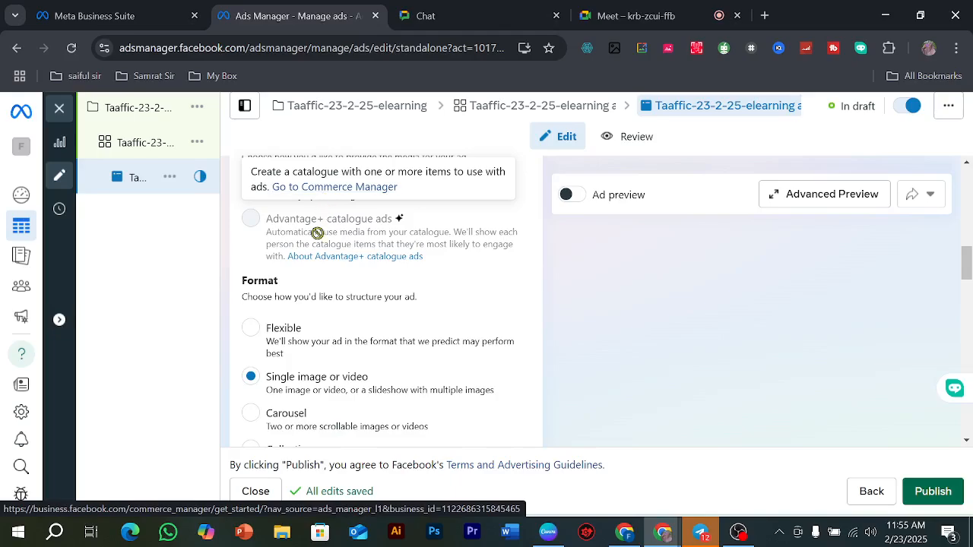
# Step: Set the ad's format to Carousel and go to the carousel cards section of its creative
pyautogui.scroll(-1, 357, 304)
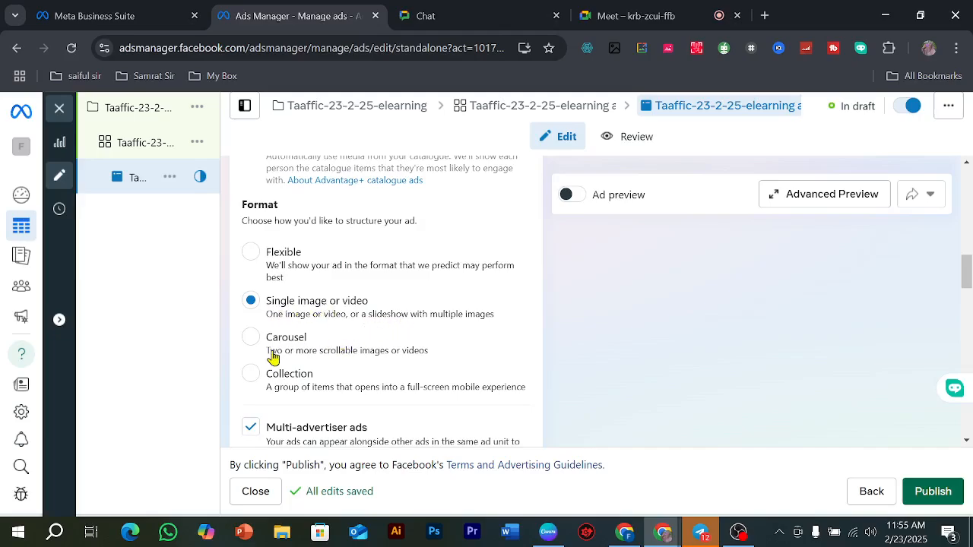
pyautogui.click(252, 339)
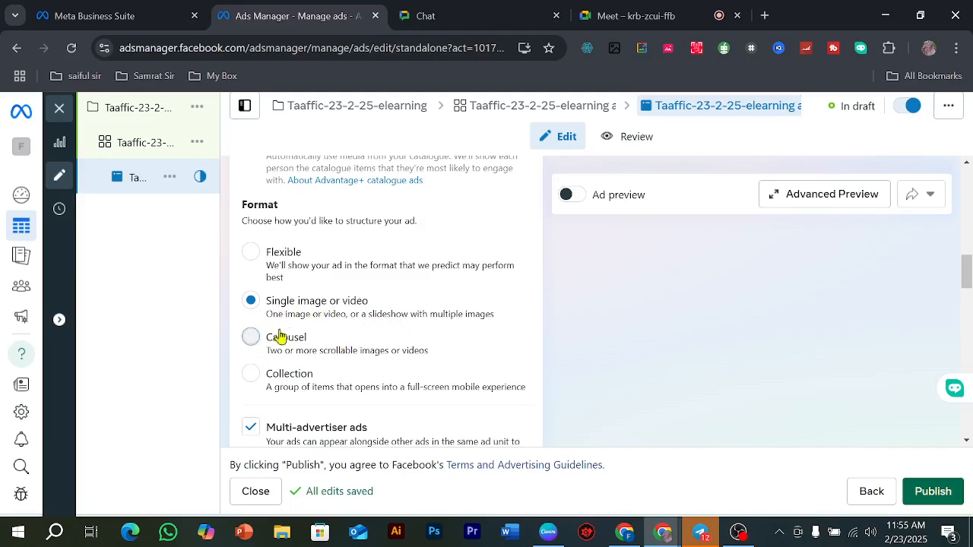
pyautogui.scroll(-5, 386, 309)
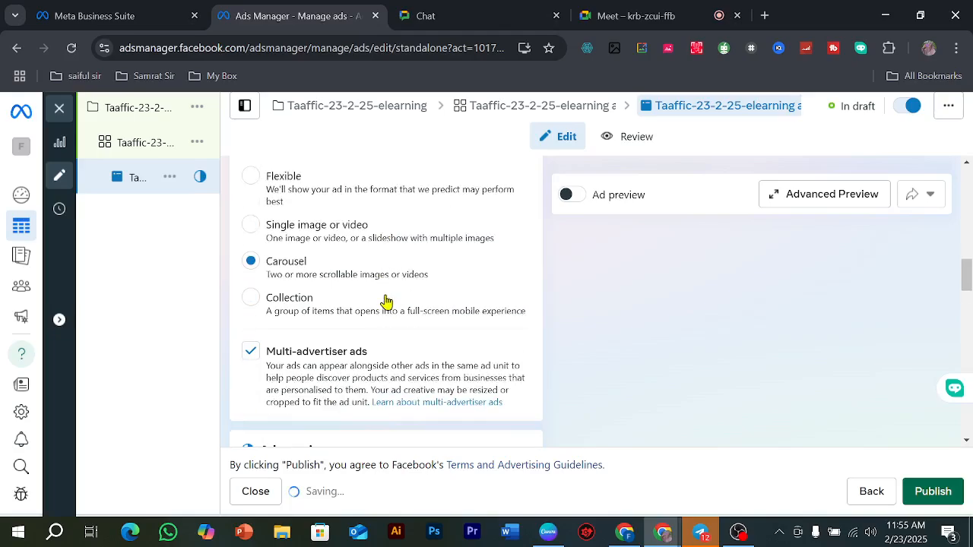
pyautogui.scroll(-1, 404, 305)
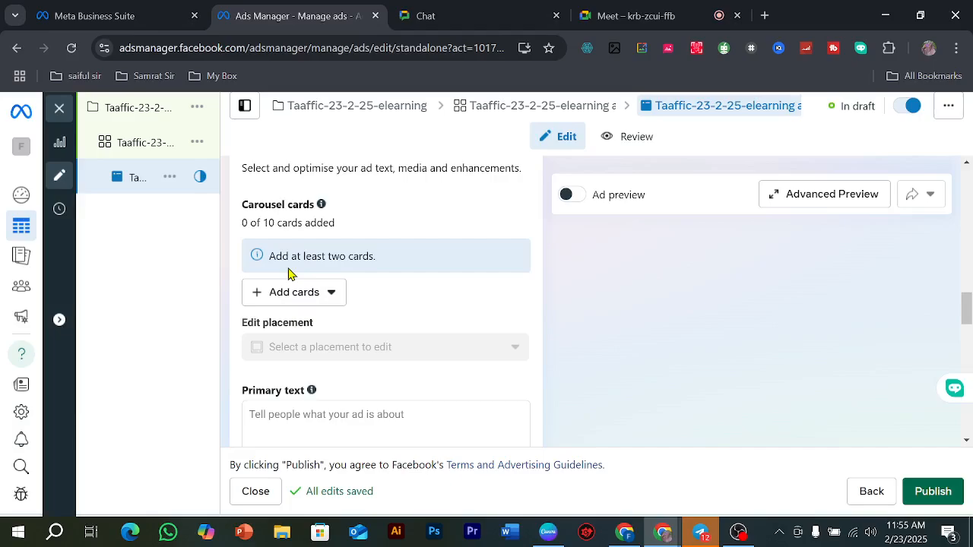
# Step: Search Google for "nike shoes" in a new browser tab and show the image results
pyautogui.click(765, 14)
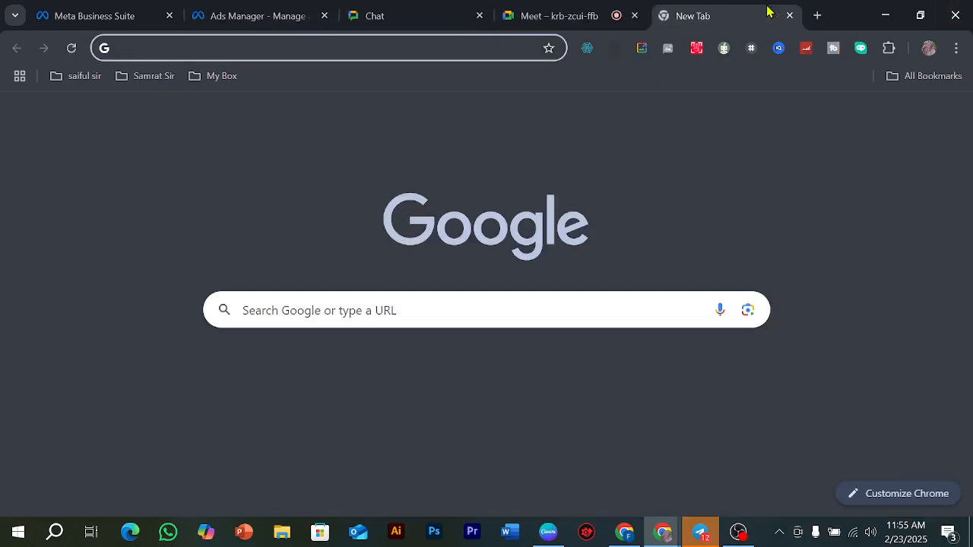
pyautogui.write('nike shoes')
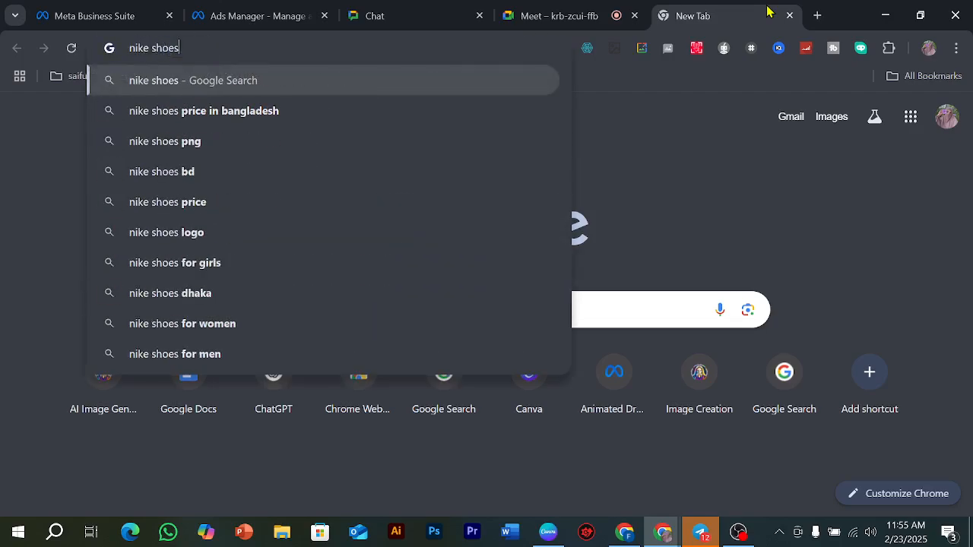
pyautogui.press('Return')
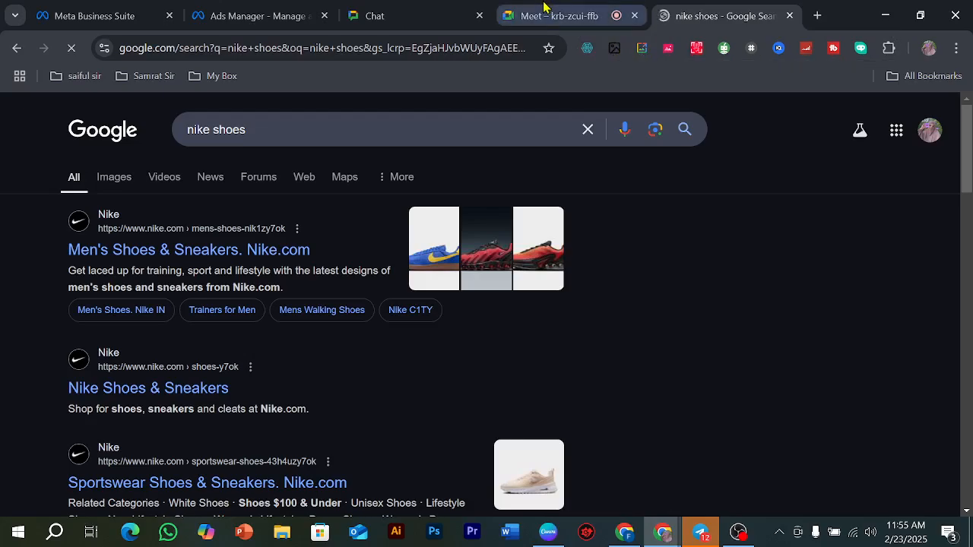
pyautogui.click(544, 9)
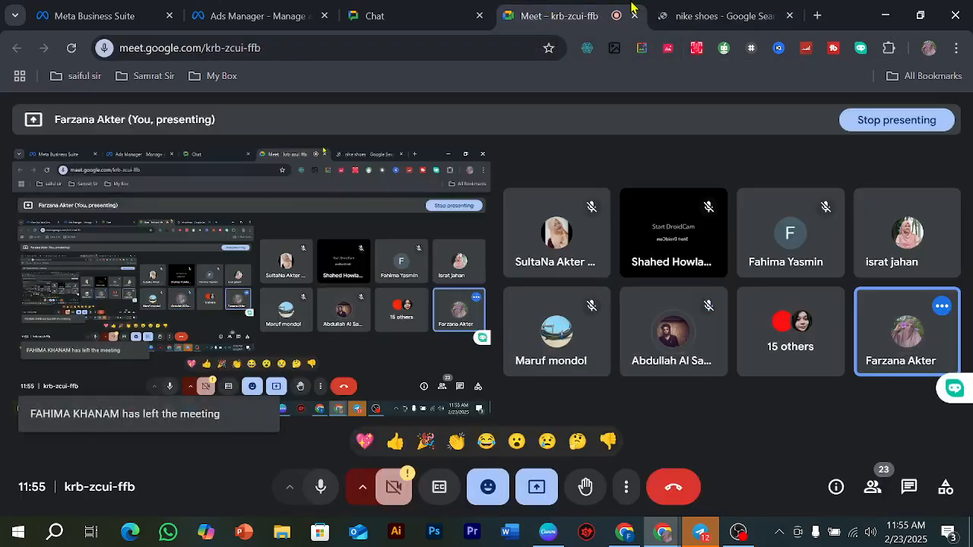
pyautogui.click(732, 9)
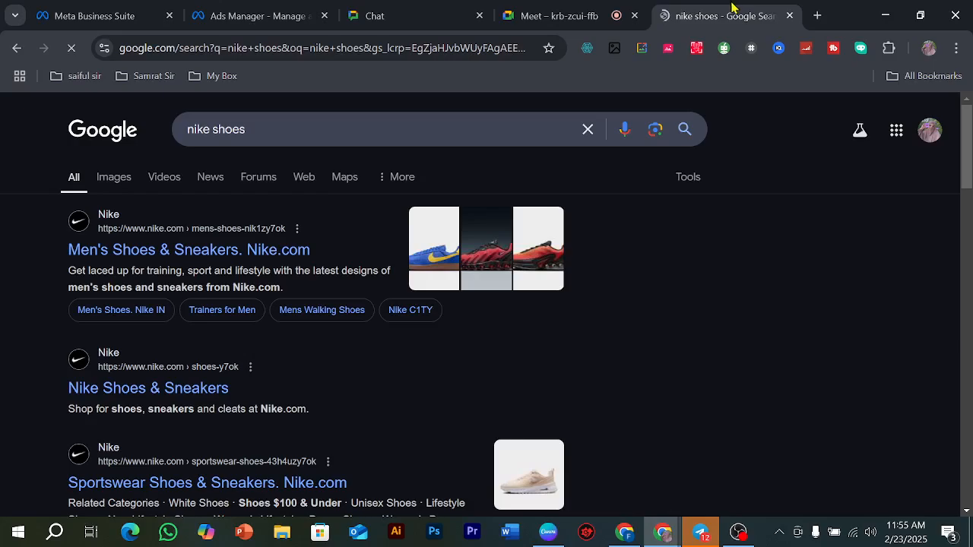
pyautogui.click(115, 178)
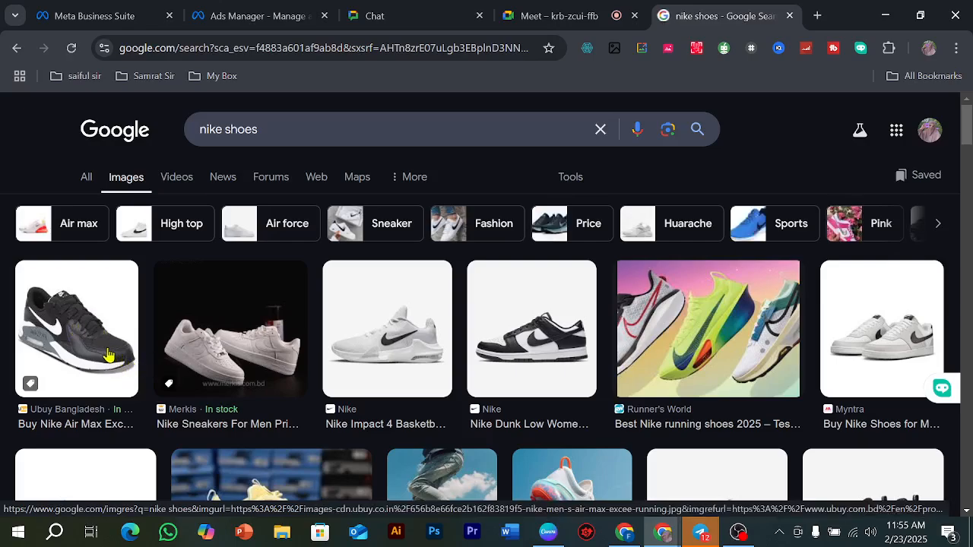
# Step: Save the black Nike Air Max Excee image from Ubuy Bangladesh as a JPG in the Music folder
pyautogui.click(106, 355)
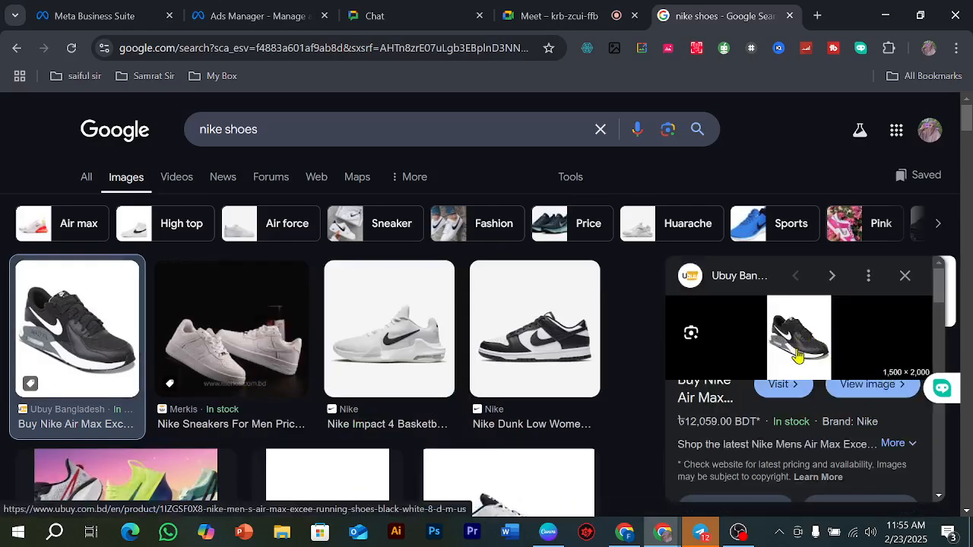
pyautogui.rightClick(798, 356)
pyautogui.click(646, 342)
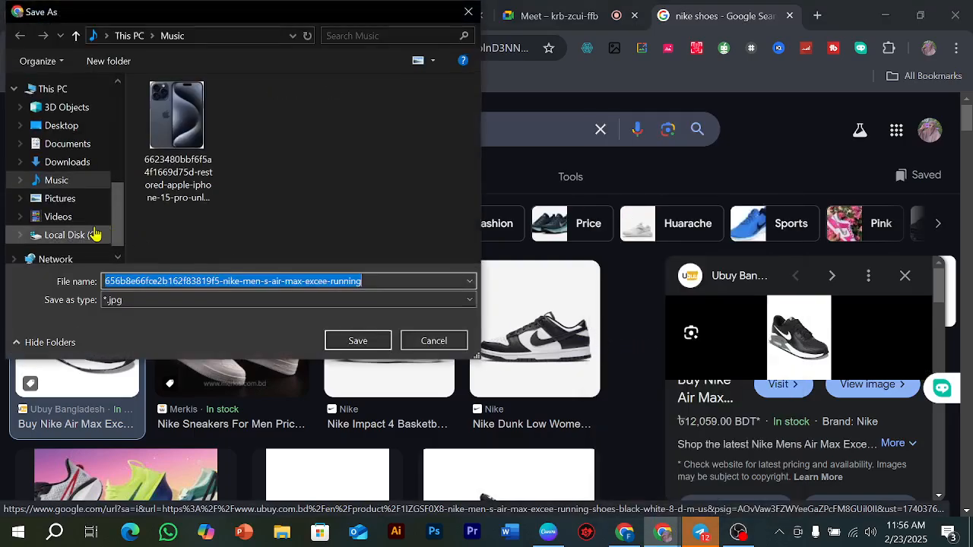
pyautogui.click(353, 341)
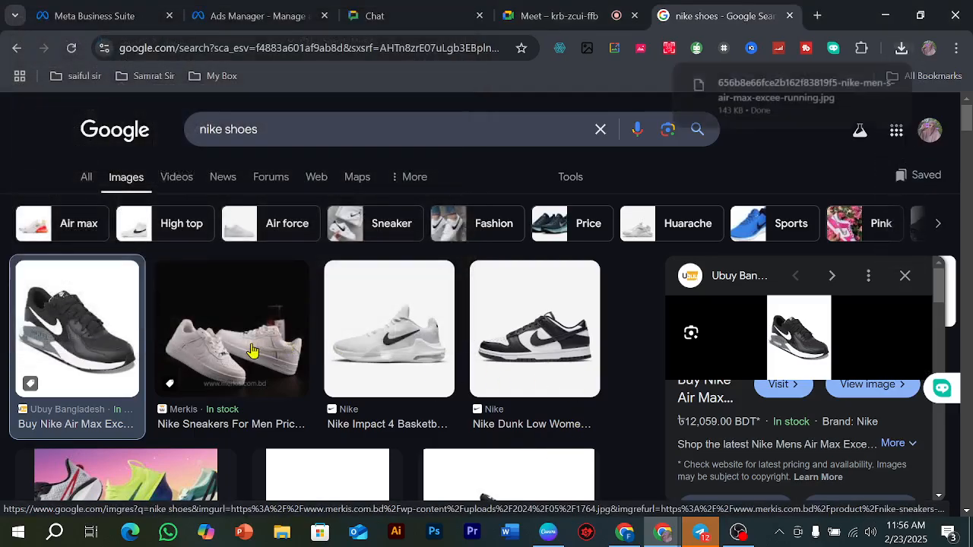
# Step: Save the white Nike sneakers image from Merkis in the Music folder
pyautogui.click(251, 344)
pyautogui.rightClick(818, 346)
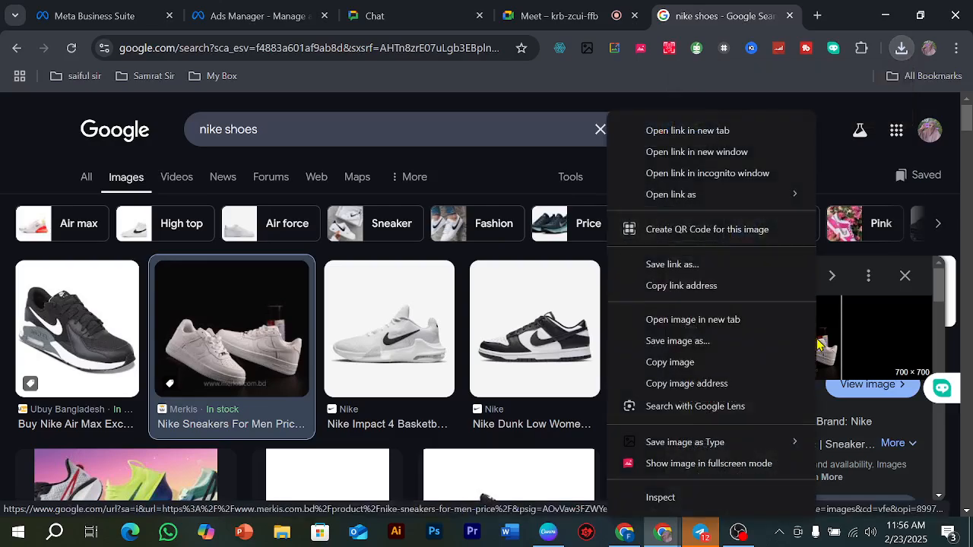
pyautogui.click(642, 355)
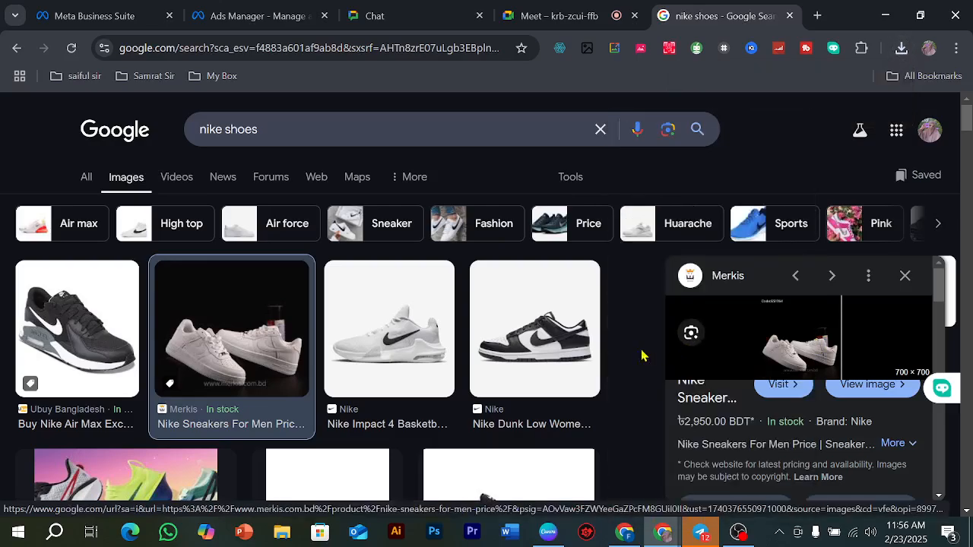
pyautogui.click(358, 341)
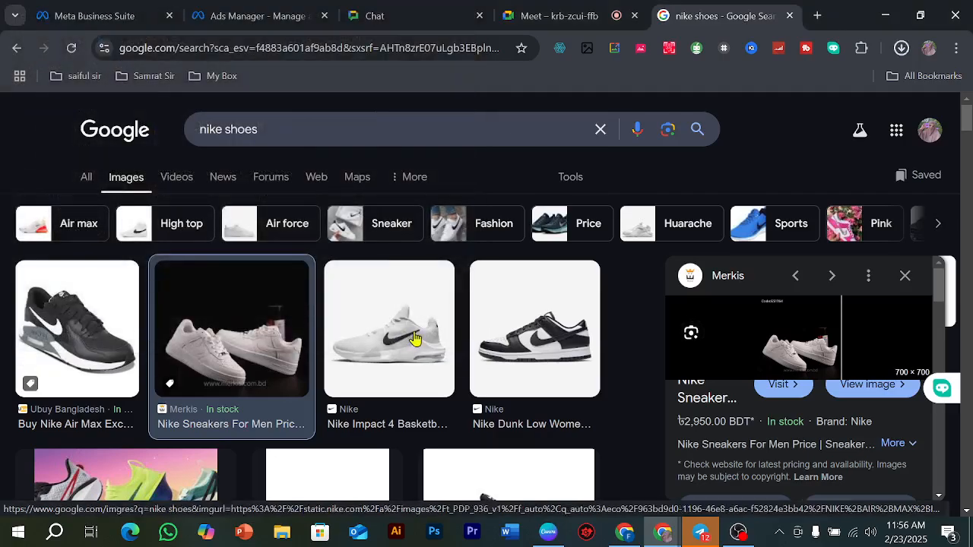
pyautogui.press('Right')
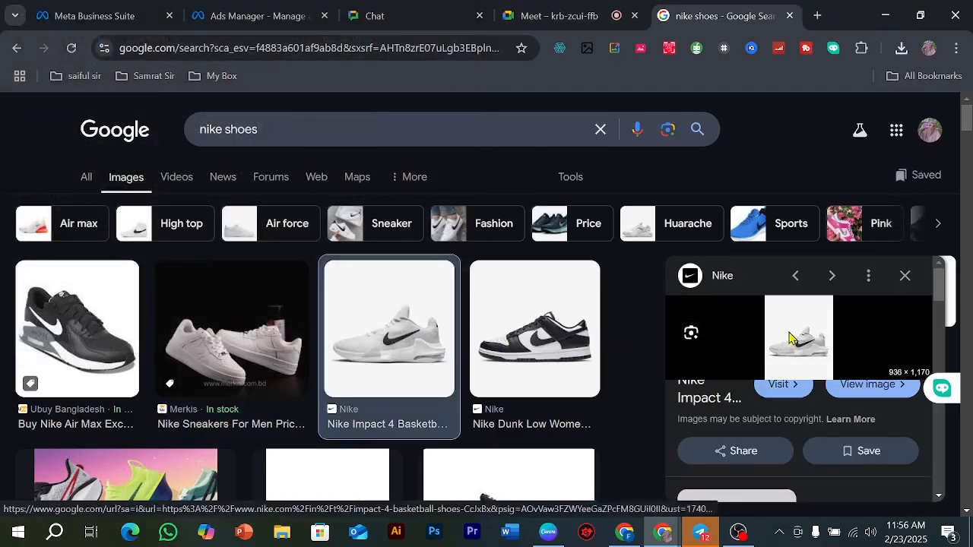
pyautogui.rightClick(787, 346)
pyautogui.click(637, 355)
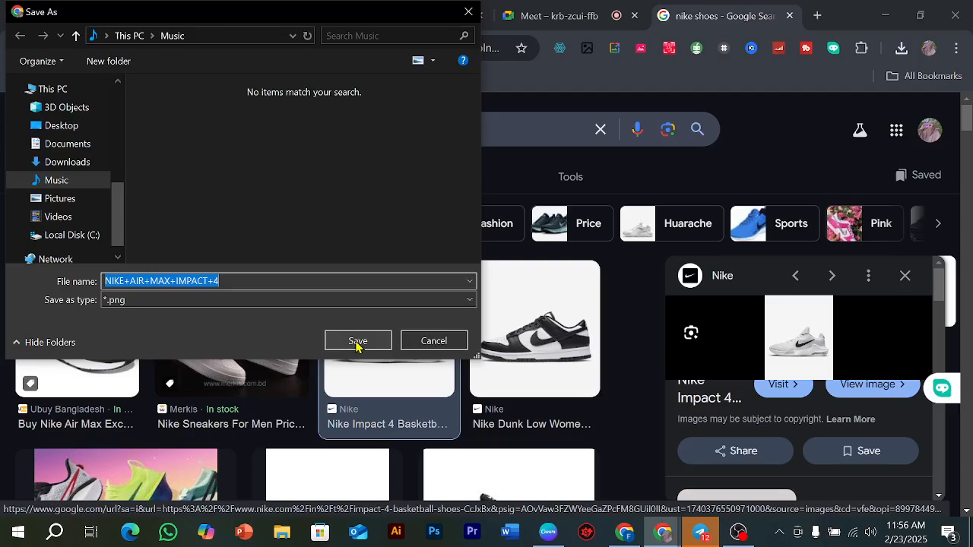
pyautogui.click(434, 341)
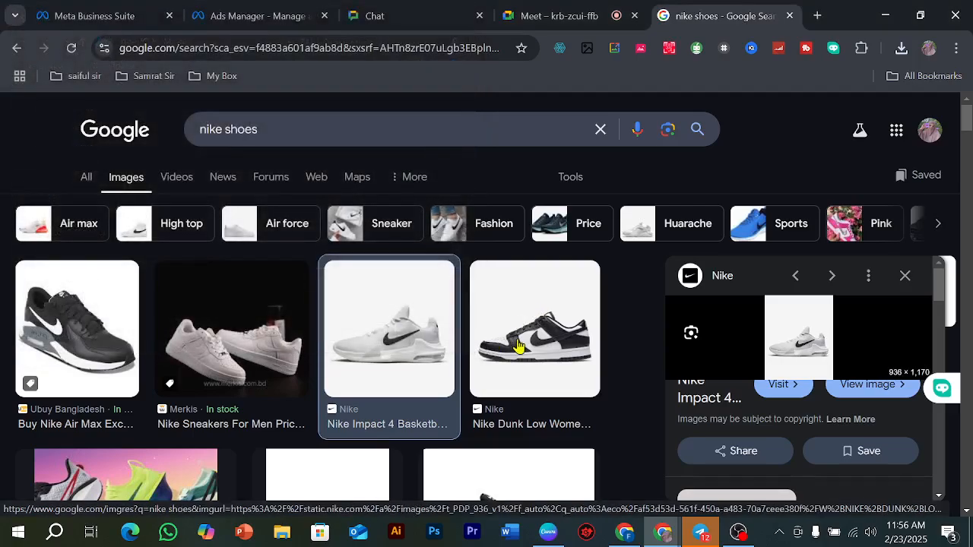
# Step: Save the black and white Nike Dunk Low image as a PNG in the Music folder
pyautogui.click(517, 346)
pyautogui.rightClick(576, 342)
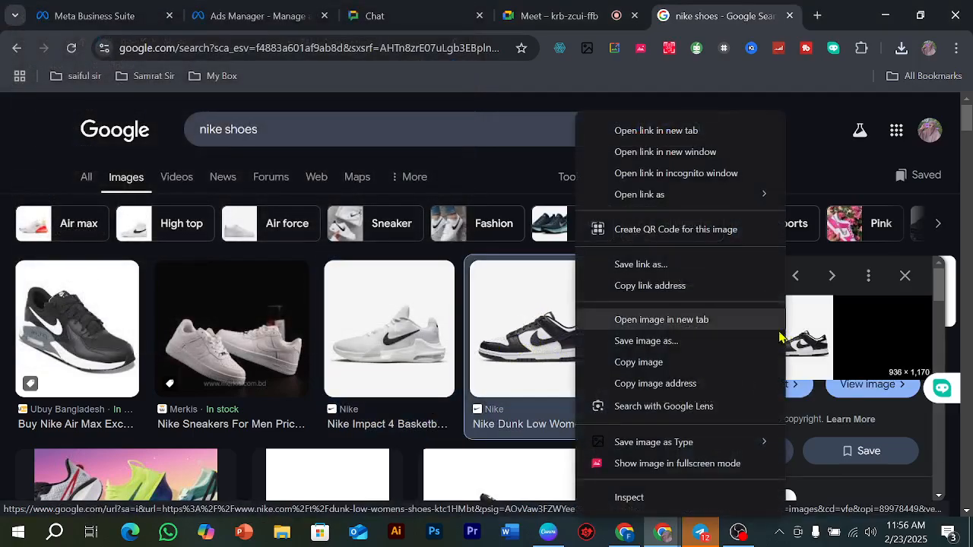
pyautogui.click(666, 354)
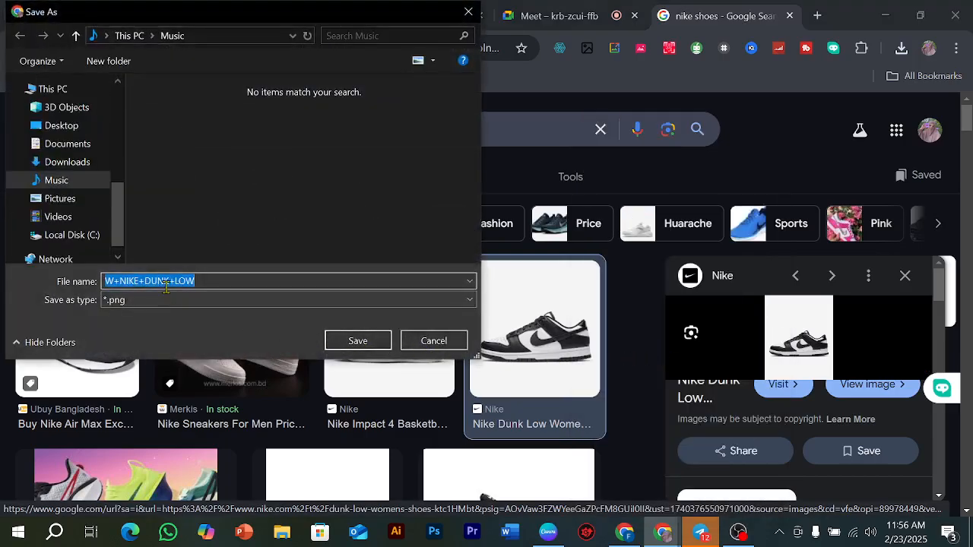
pyautogui.click(168, 304)
pyautogui.click(162, 329)
pyautogui.click(358, 341)
# Step: Save Nike's own Impact 4 basketball shoe image as a PNG in the Music folder
pyautogui.click(408, 347)
pyautogui.rightClick(807, 335)
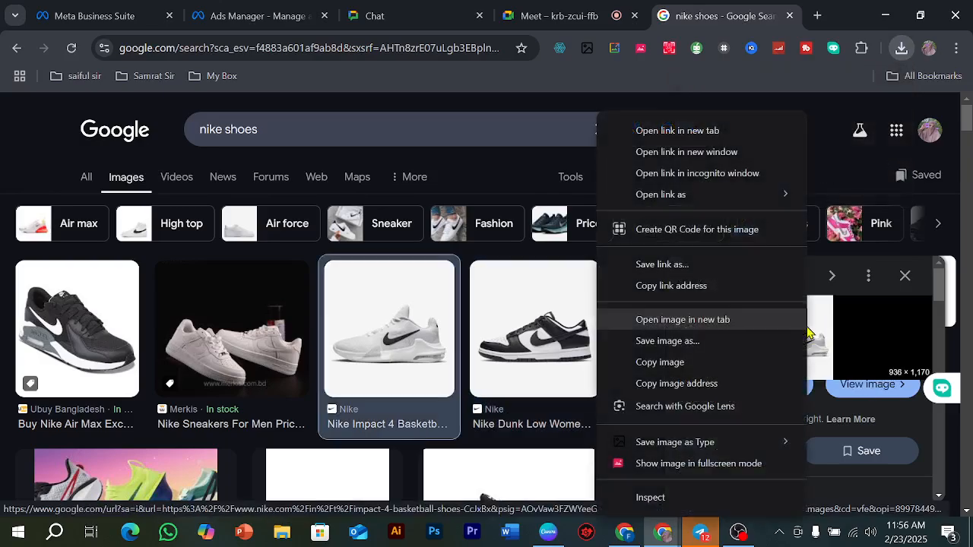
pyautogui.click(691, 359)
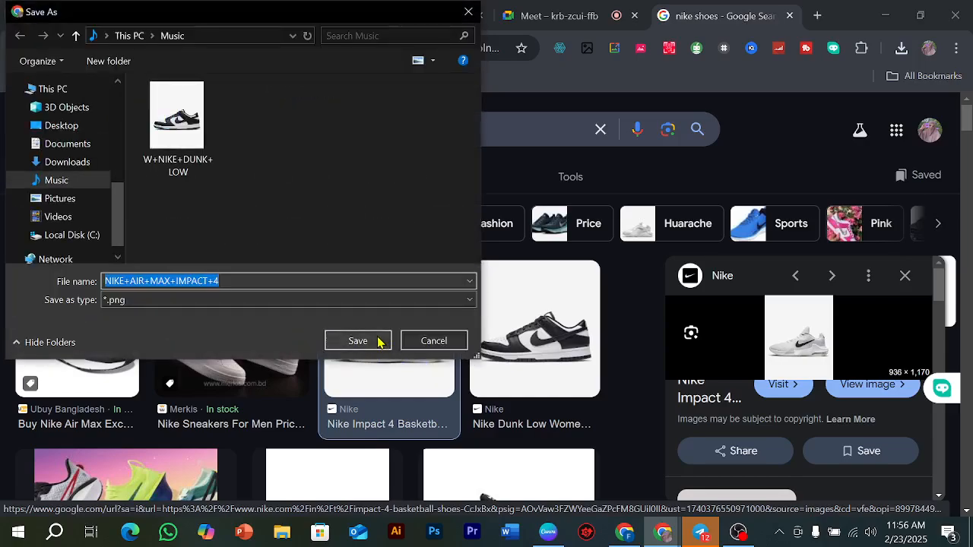
pyautogui.click(378, 342)
pyautogui.scroll(-2, 425, 350)
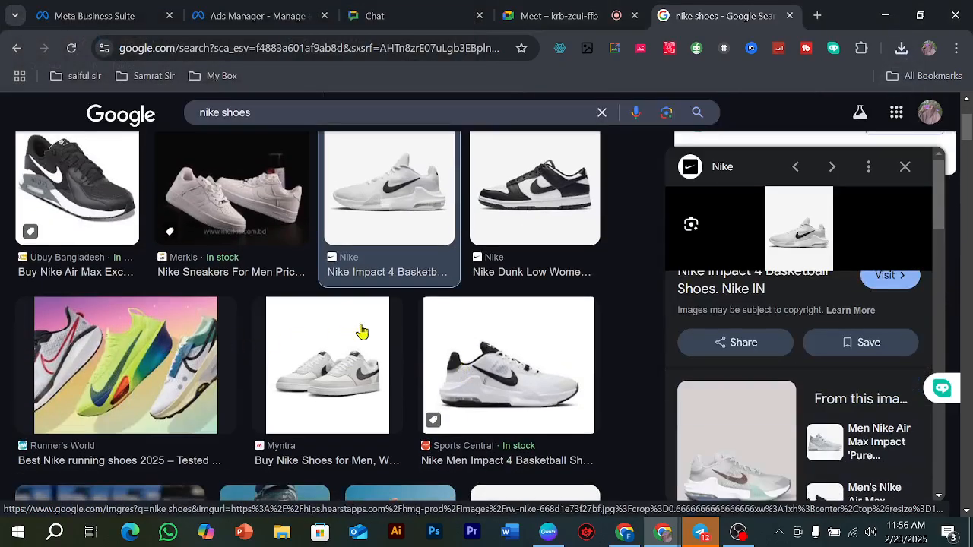
pyautogui.click(125, 357)
pyautogui.rightClick(772, 259)
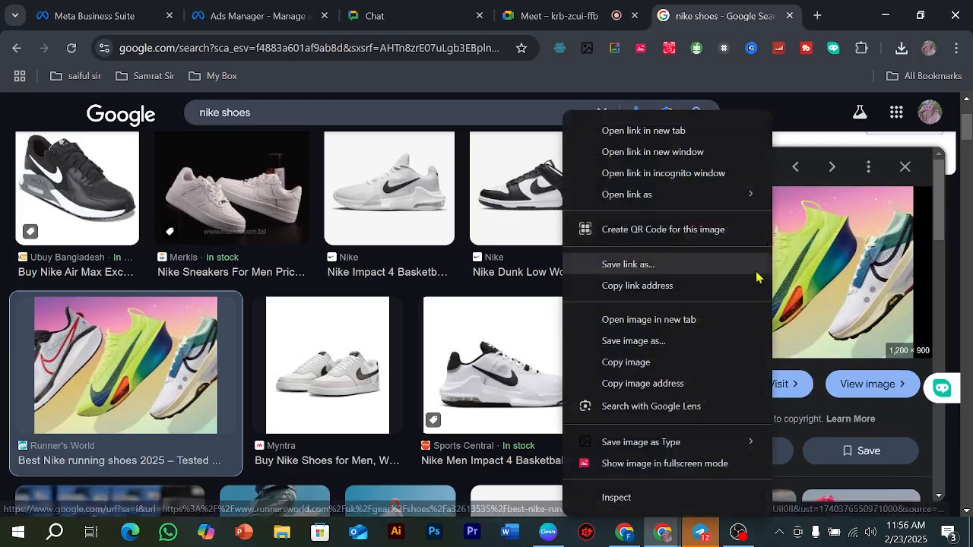
pyautogui.click(650, 363)
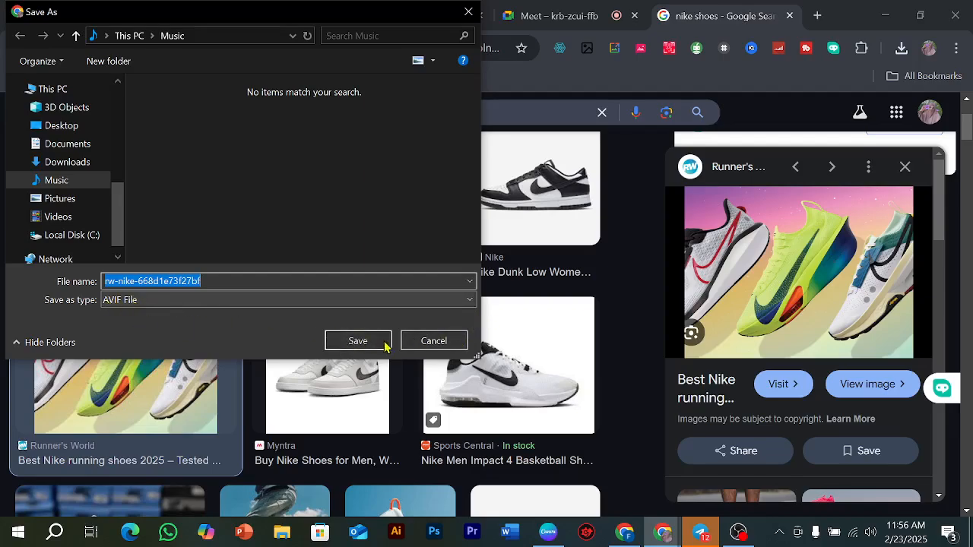
pyautogui.click(431, 341)
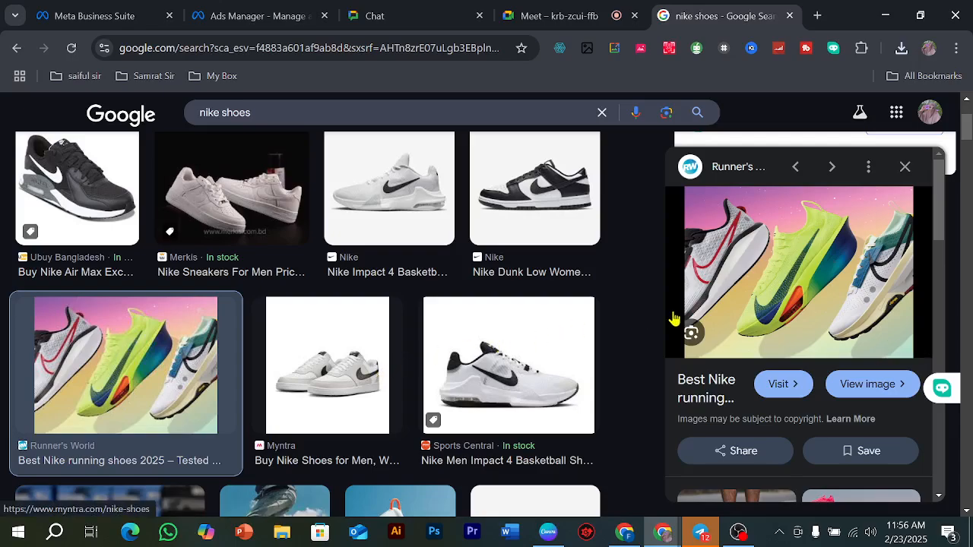
# Step: Save the white Nike shoes image from Myntra as a JPG in the Music folder
pyautogui.press('Right')
pyautogui.rightClick(812, 266)
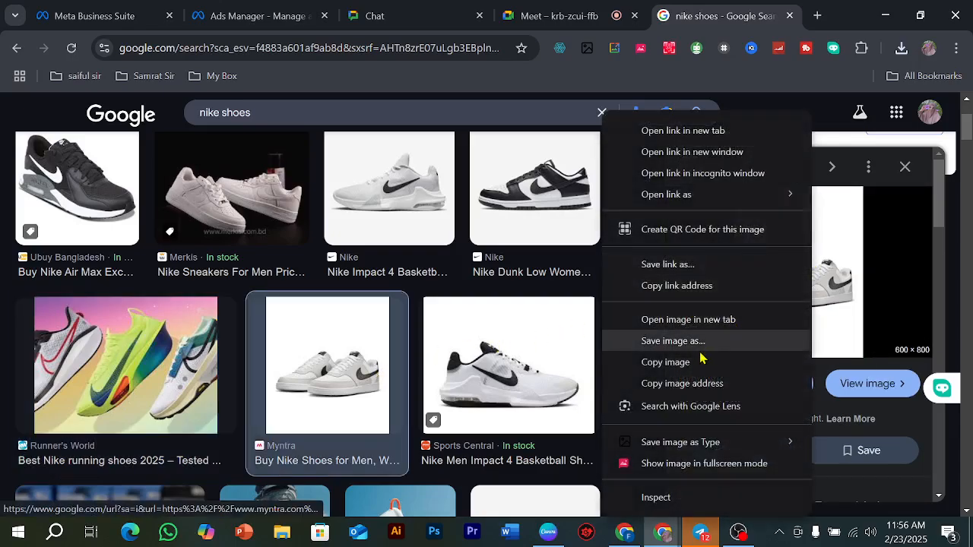
pyautogui.click(700, 344)
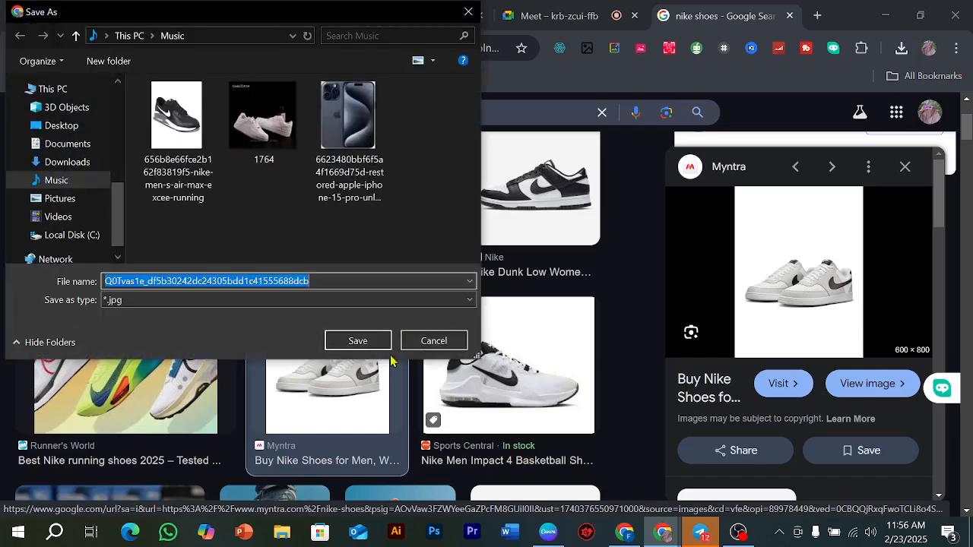
pyautogui.click(385, 341)
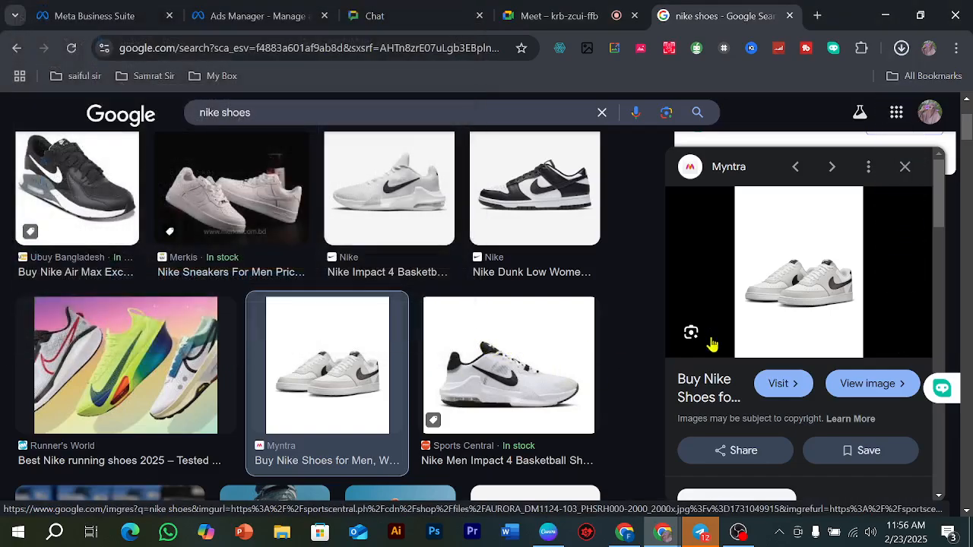
pyautogui.press('Right')
pyautogui.click(766, 291)
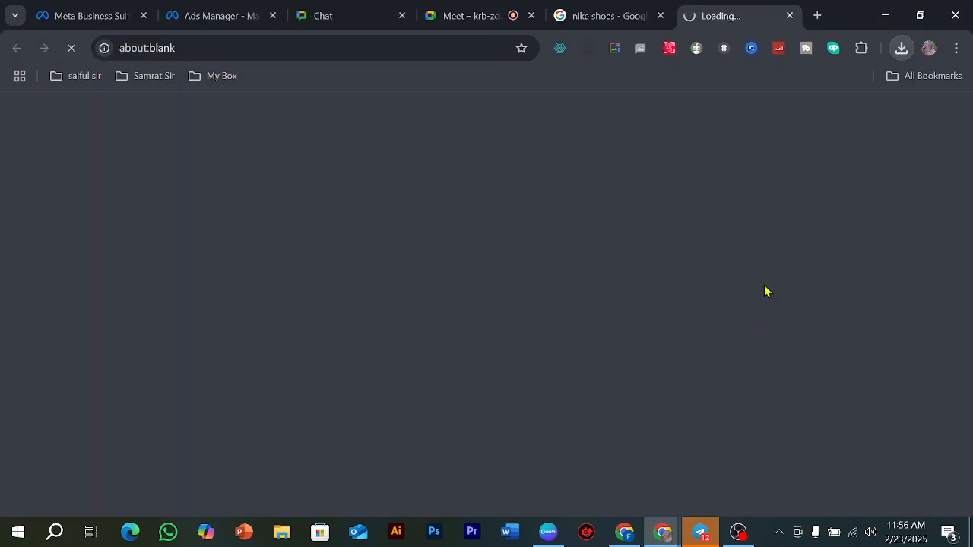
pyautogui.click(789, 15)
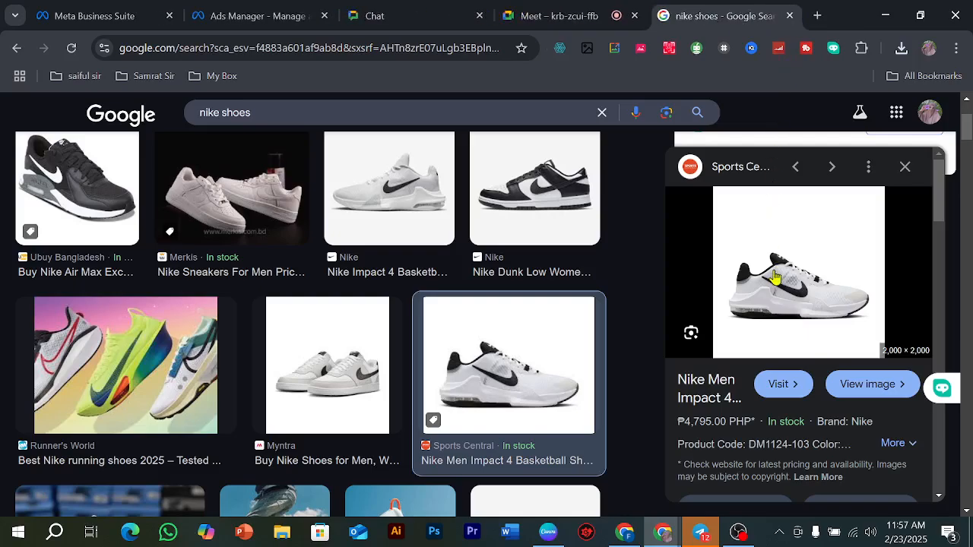
pyautogui.rightClick(775, 275)
pyautogui.click(663, 346)
pyautogui.click(355, 342)
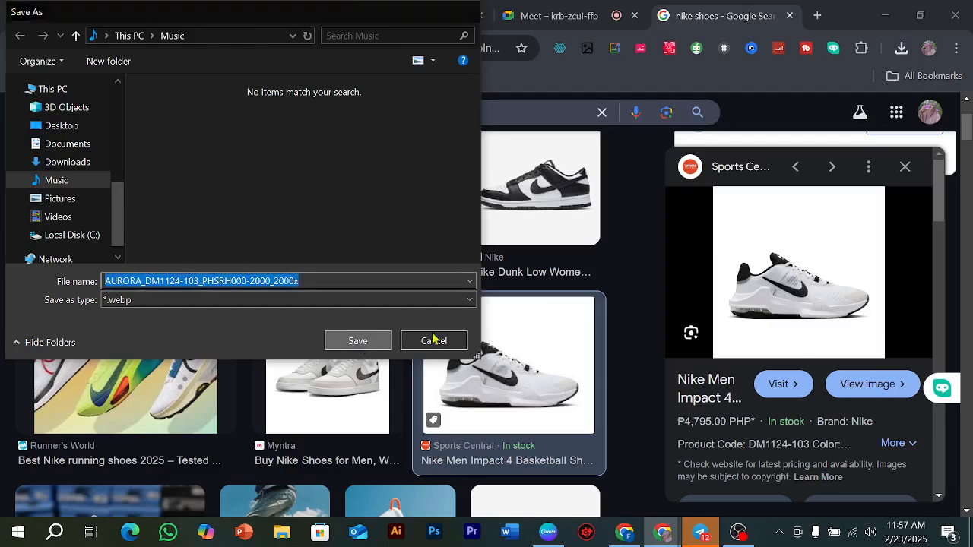
# Step: Save the Nike Joyride image as a JPG in the Music folder
pyautogui.scroll(-3, 532, 339)
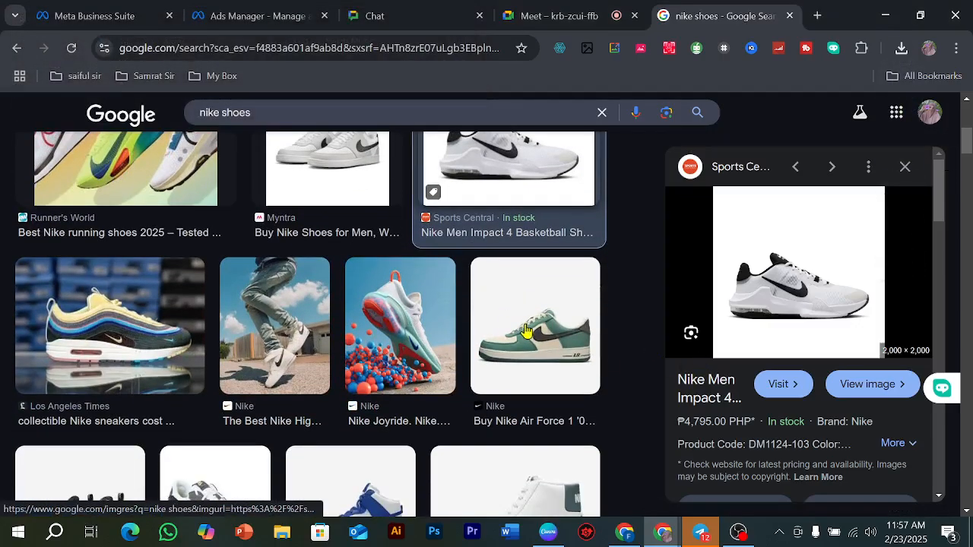
pyautogui.click(416, 332)
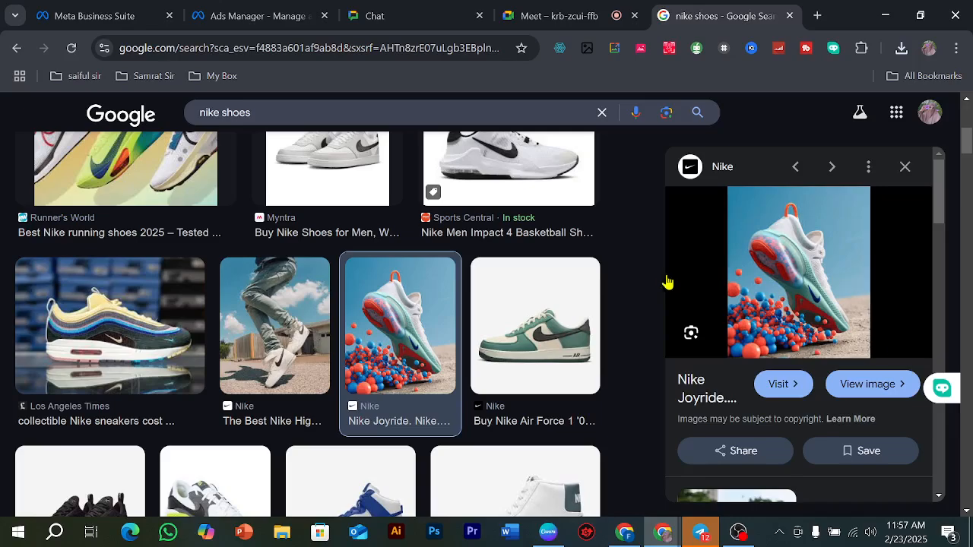
pyautogui.rightClick(745, 267)
pyautogui.click(783, 343)
pyautogui.click(354, 342)
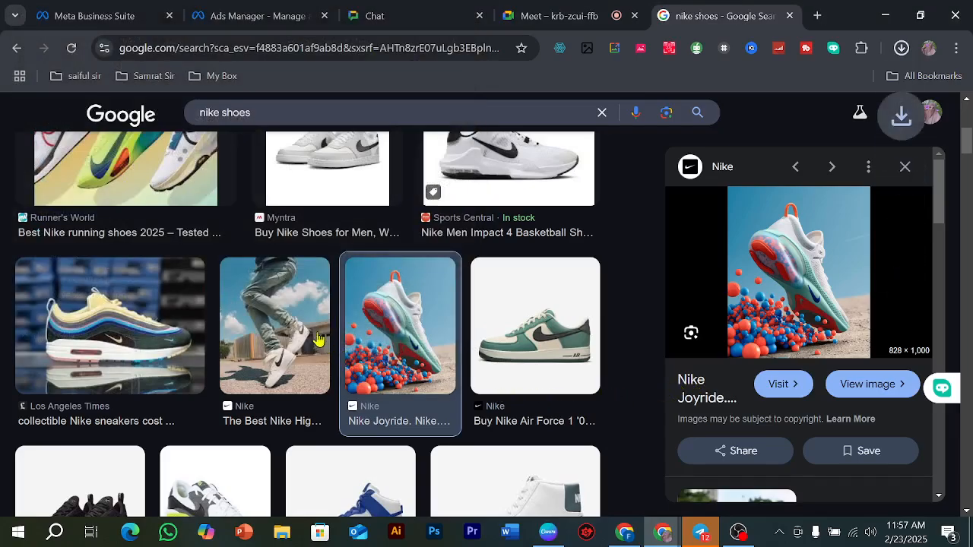
# Step: Save Nike's high-top sneakers image with the jeans and blue sky as a JPG in the Music folder
pyautogui.click(319, 344)
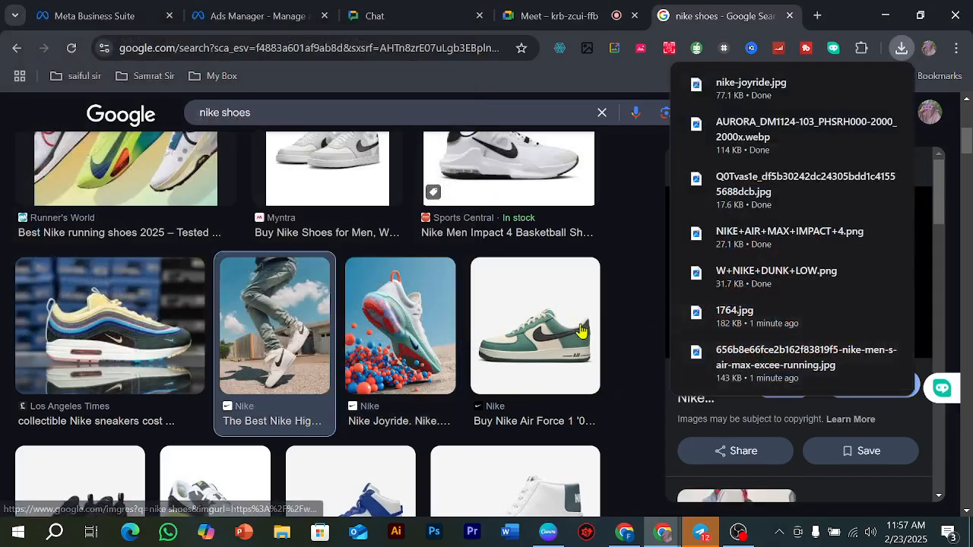
pyautogui.click(232, 355)
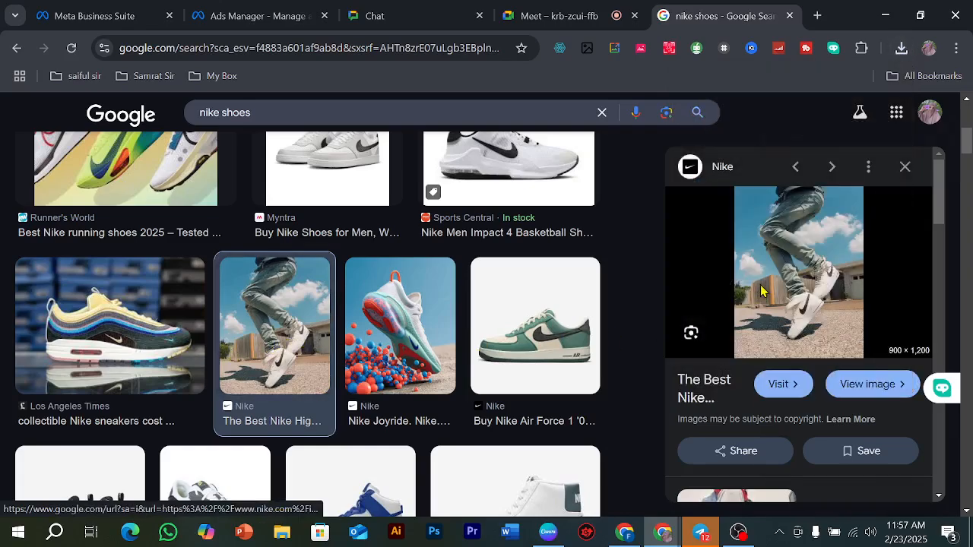
pyautogui.rightClick(761, 291)
pyautogui.click(790, 361)
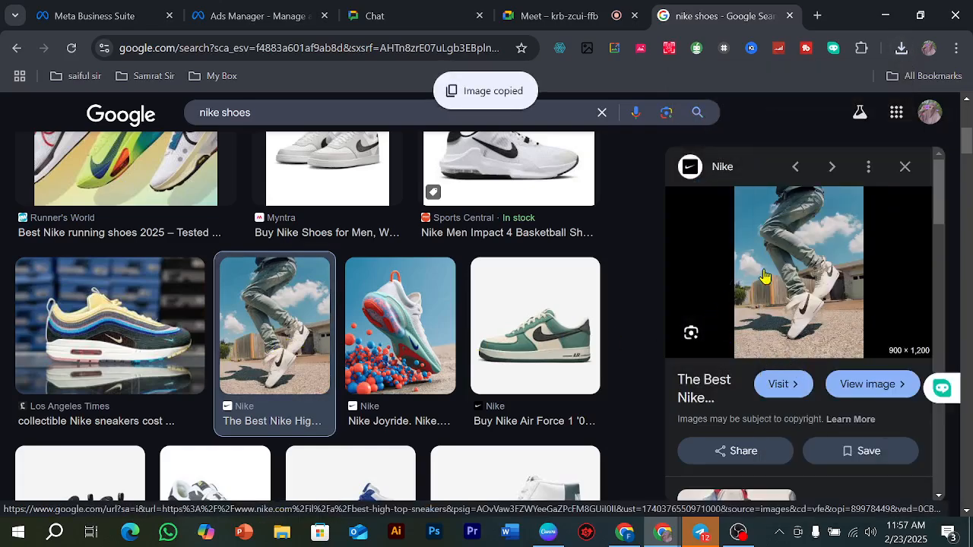
pyautogui.rightClick(777, 266)
pyautogui.click(663, 344)
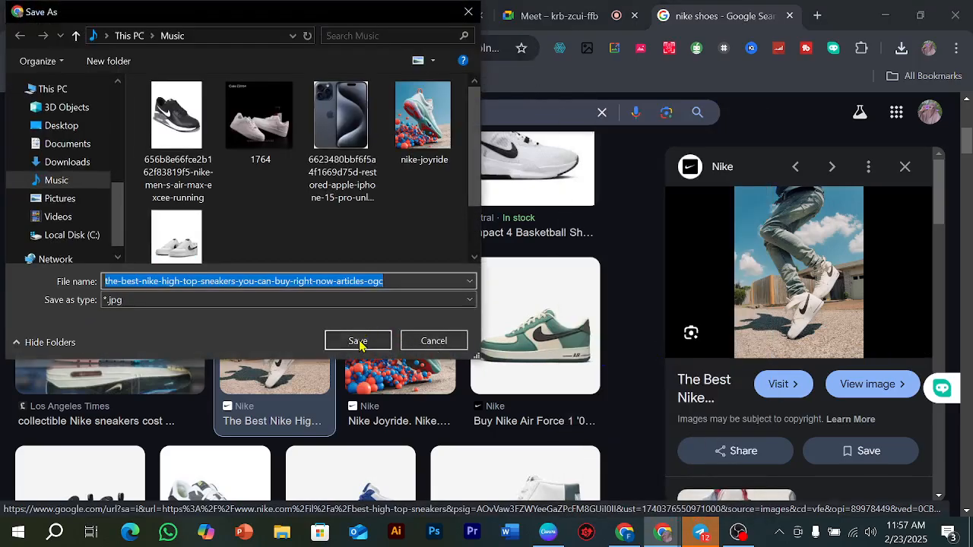
pyautogui.click(358, 342)
# Step: Save the blue and white Nike Dunk High By You image in the Music folder
pyautogui.scroll(-2, 487, 339)
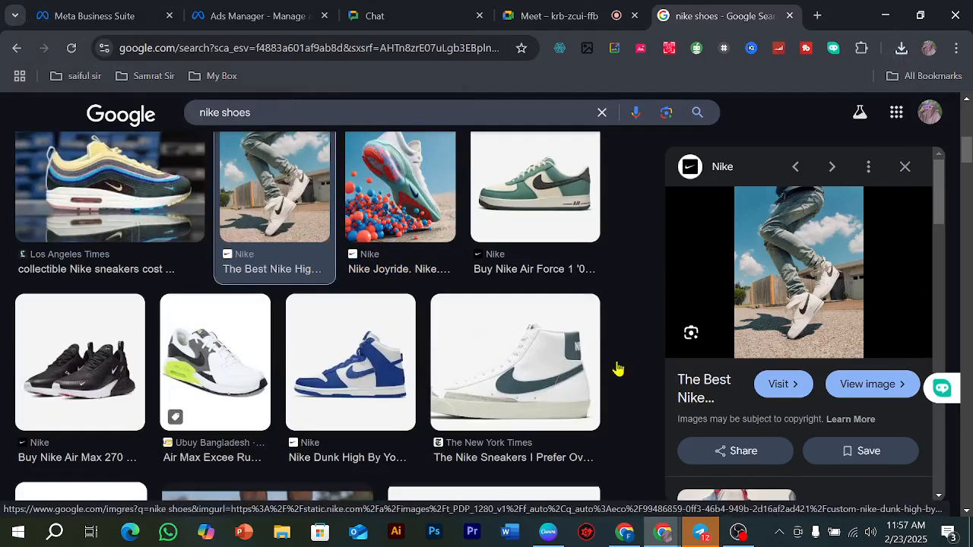
pyautogui.click(350, 362)
pyautogui.rightClick(792, 274)
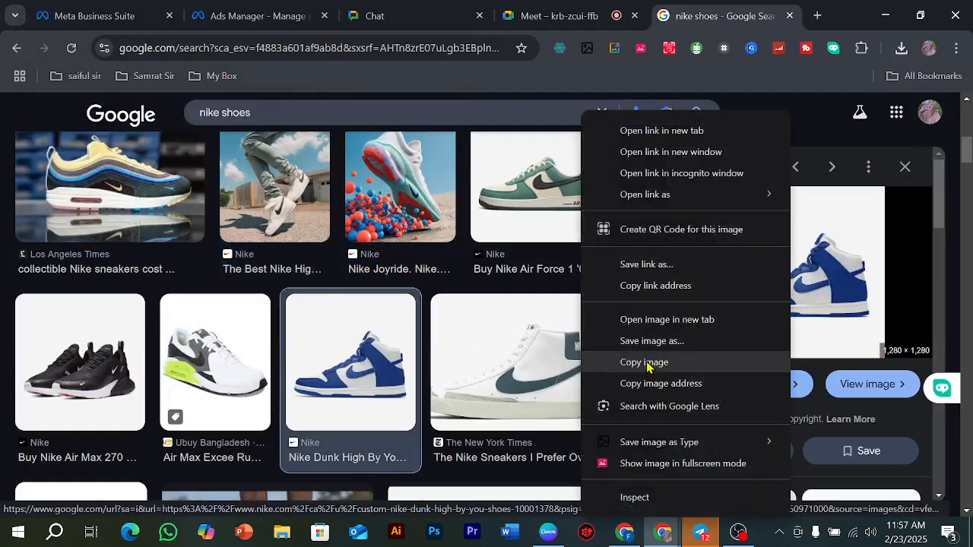
pyautogui.click(648, 342)
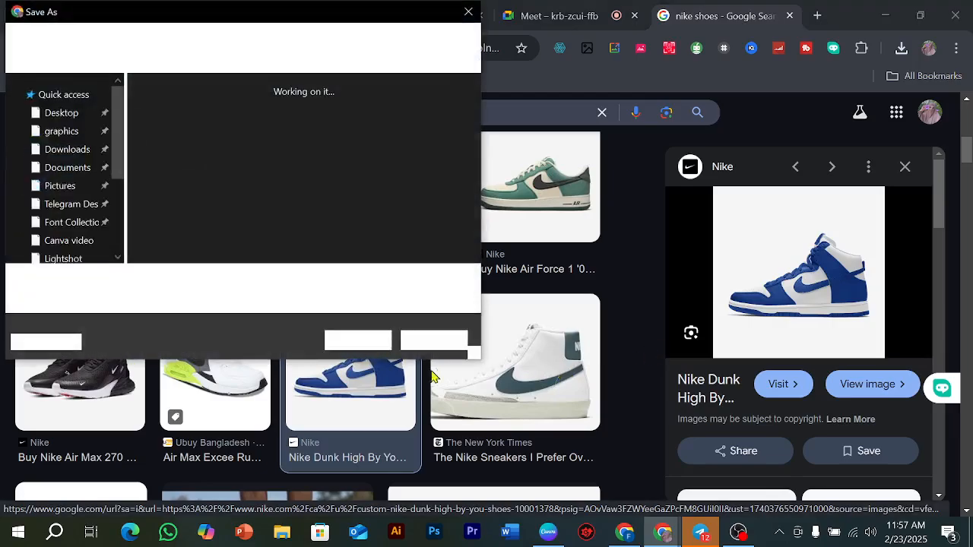
pyautogui.click(358, 341)
# Step: Switch back to the ad draft in Ads Manager and choose to add image cards to the carousel
pyautogui.scroll(2, 446, 330)
pyautogui.scroll(3, 438, 332)
pyautogui.click(297, 15)
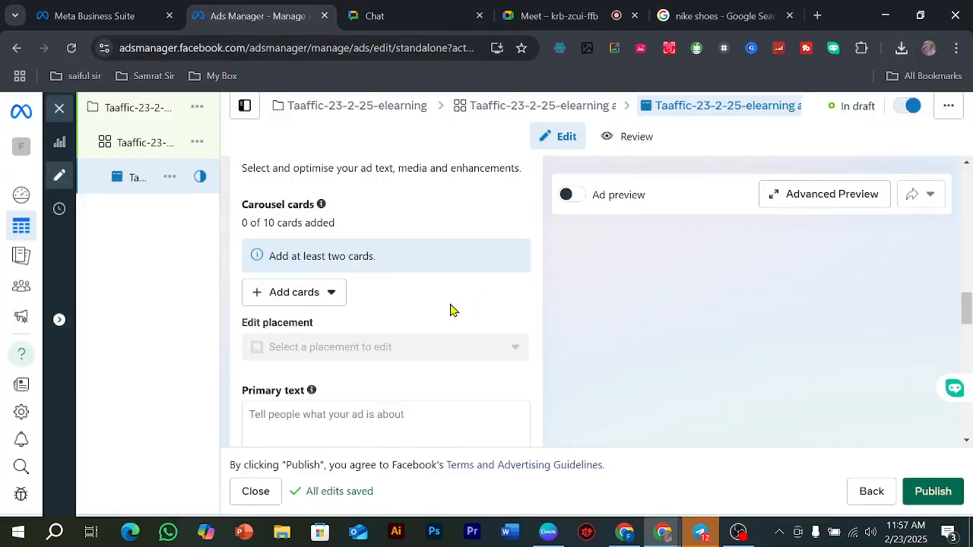
pyautogui.click(267, 297)
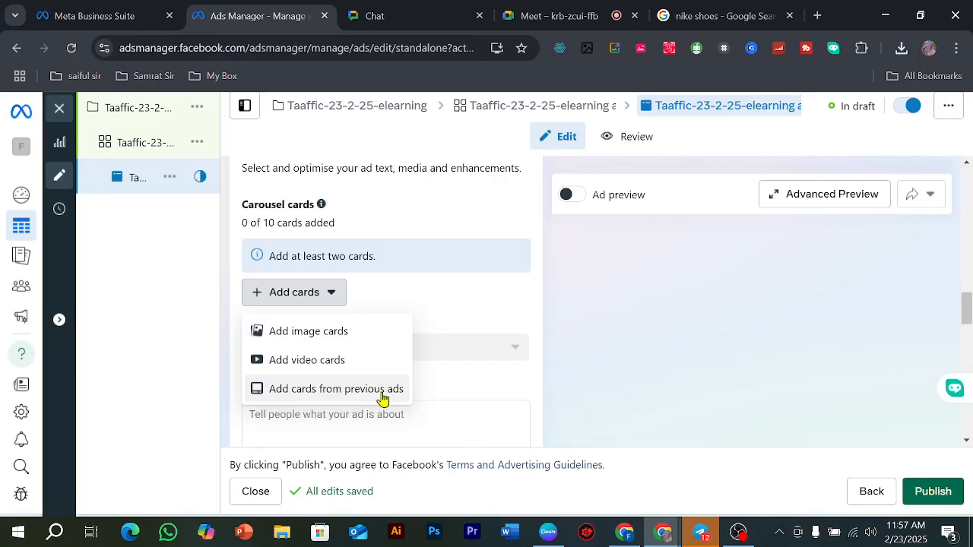
pyautogui.click(343, 337)
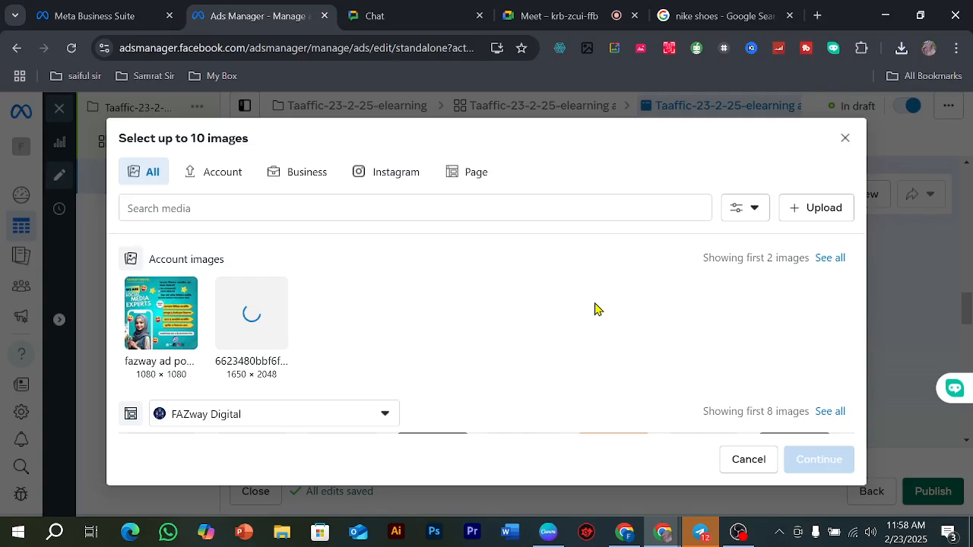
# Step: Upload the nine Nike shoe images from the Music folder to the account images, leaving out the iPhone picture
pyautogui.click(806, 209)
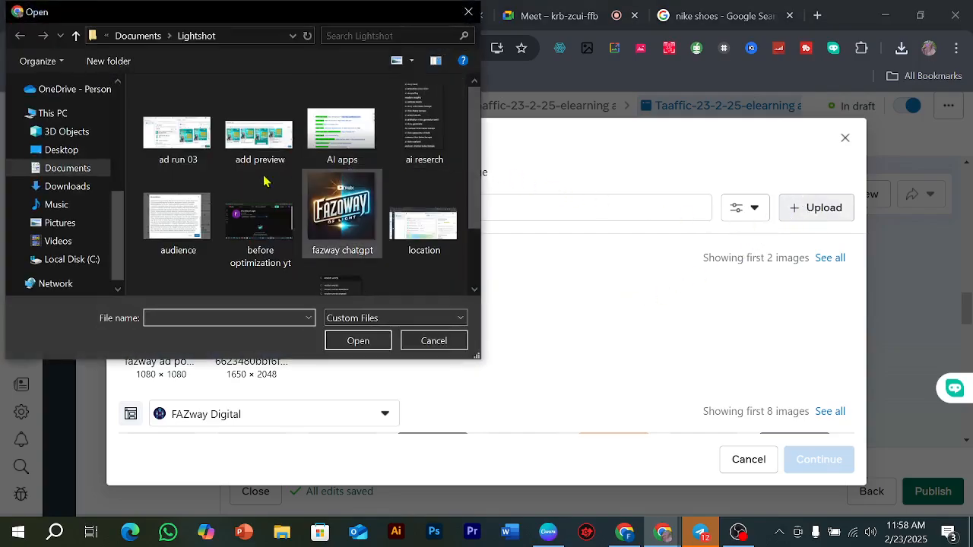
pyautogui.click(62, 207)
pyautogui.click(205, 153)
pyautogui.keyDown('ctrl'); pyautogui.click(289, 152); pyautogui.keyUp('ctrl')
pyautogui.keyDown('ctrl'); pyautogui.click(358, 152); pyautogui.keyUp('ctrl')
pyautogui.keyDown('ctrl'); pyautogui.click(445, 167); pyautogui.keyUp('ctrl')
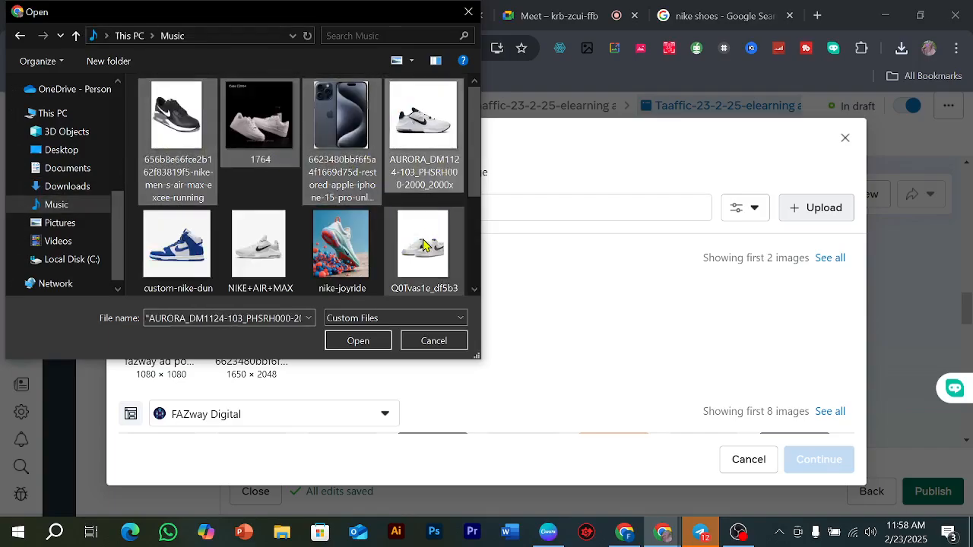
pyautogui.keyDown('ctrl'); pyautogui.click(370, 152); pyautogui.keyUp('ctrl')
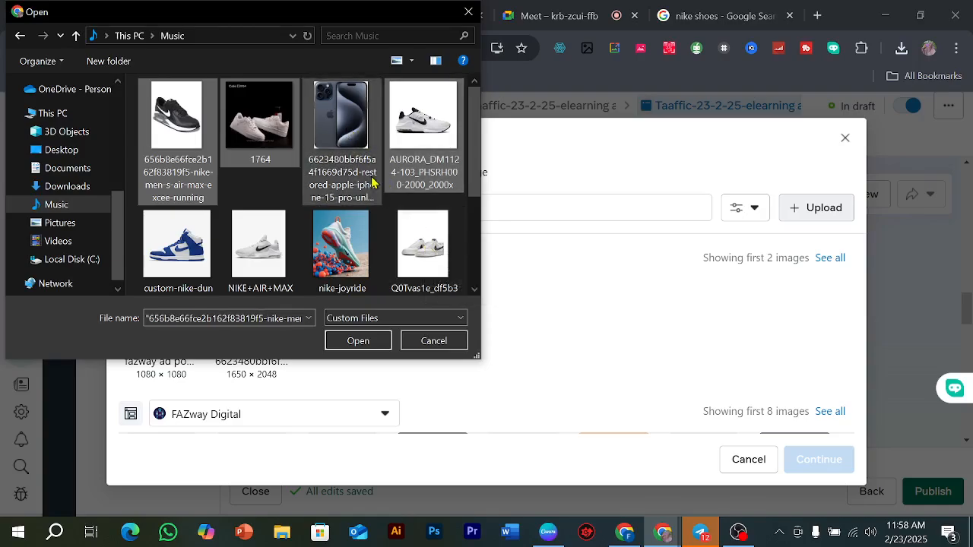
pyautogui.keyDown('ctrl'); pyautogui.click(409, 243); pyautogui.keyUp('ctrl')
pyautogui.keyDown('ctrl'); pyautogui.click(322, 241); pyautogui.keyUp('ctrl')
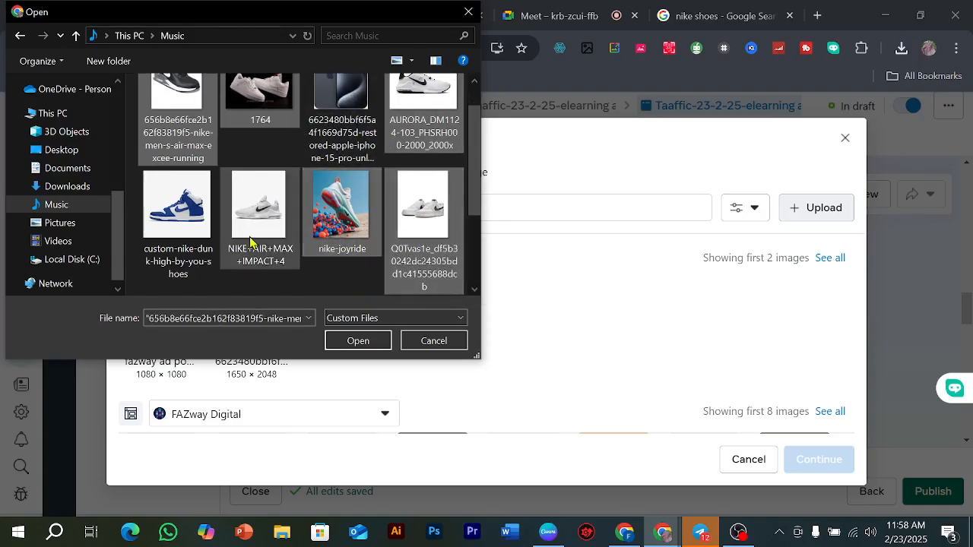
pyautogui.keyDown('ctrl'); pyautogui.click(212, 232); pyautogui.keyUp('ctrl')
pyautogui.scroll(-1, 342, 228)
pyautogui.keyDown('ctrl'); pyautogui.click(262, 217); pyautogui.keyUp('ctrl')
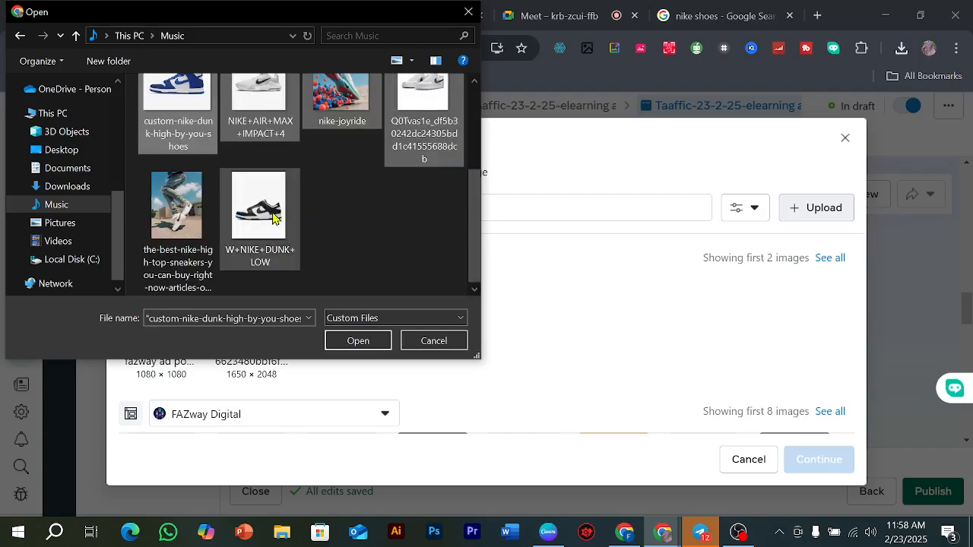
pyautogui.keyDown('ctrl'); pyautogui.click(189, 238); pyautogui.keyUp('ctrl')
pyautogui.click(384, 341)
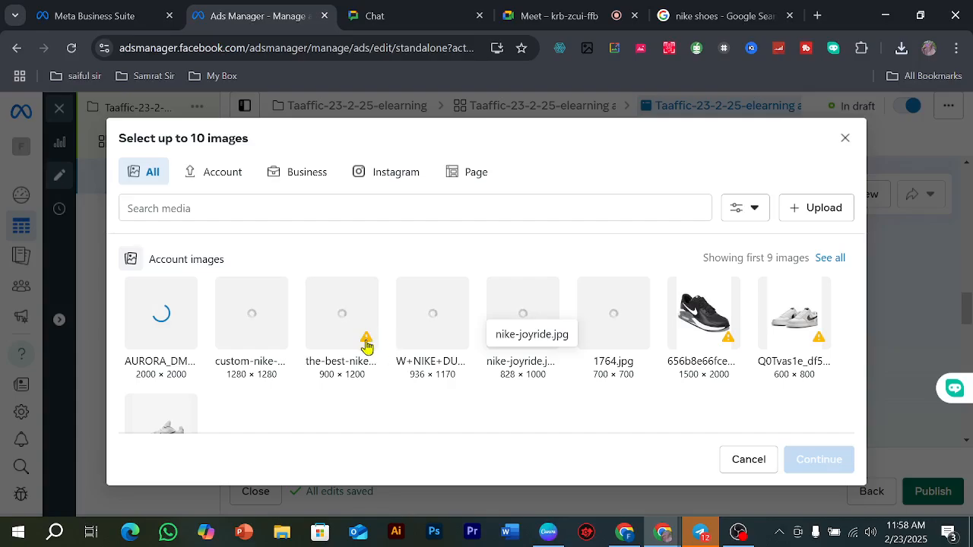
# Step: Select all nine uploaded Nike shoe images, ending with the NIKE+AIR+MAX one, and add them as carousel cards
pyautogui.moveTo(366, 346)
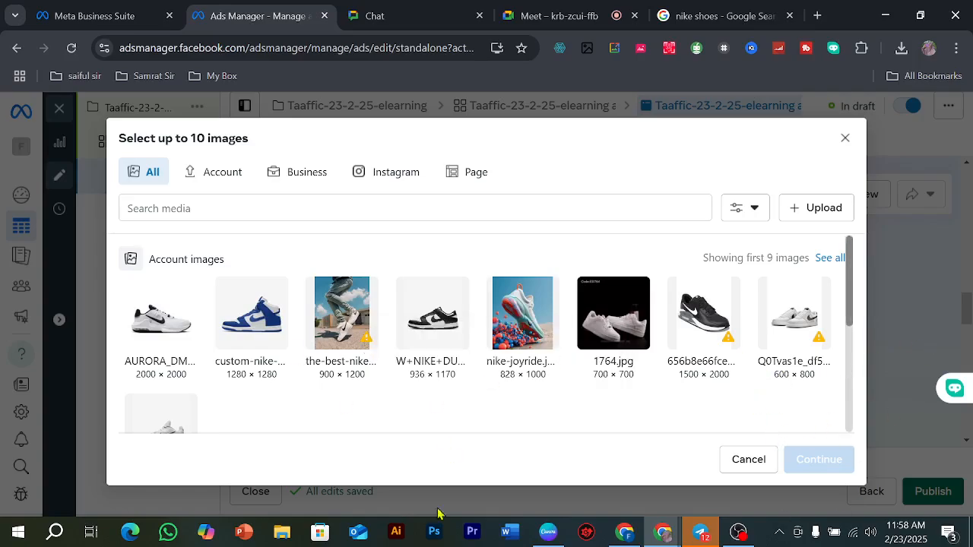
pyautogui.scroll(-1, 566, 389)
pyautogui.scroll(1, 547, 372)
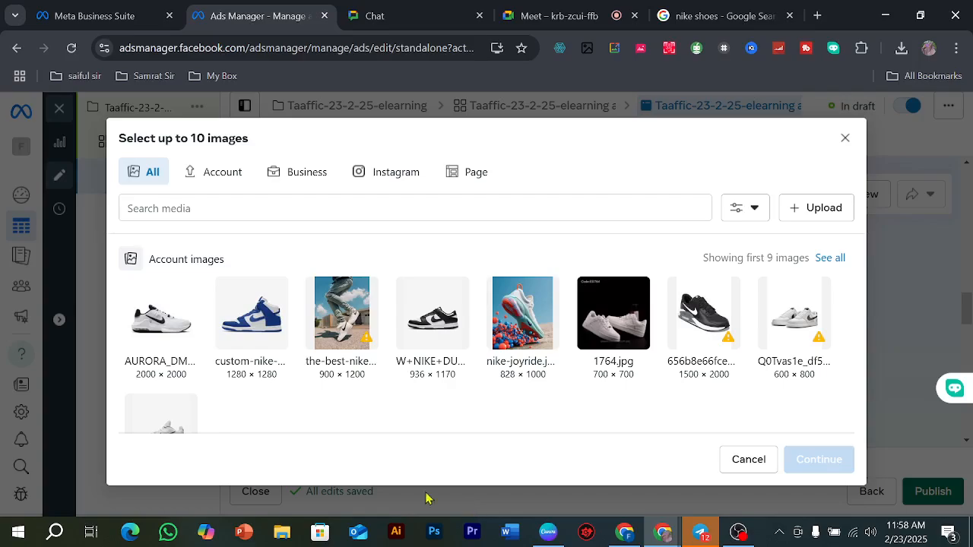
pyautogui.click(185, 342)
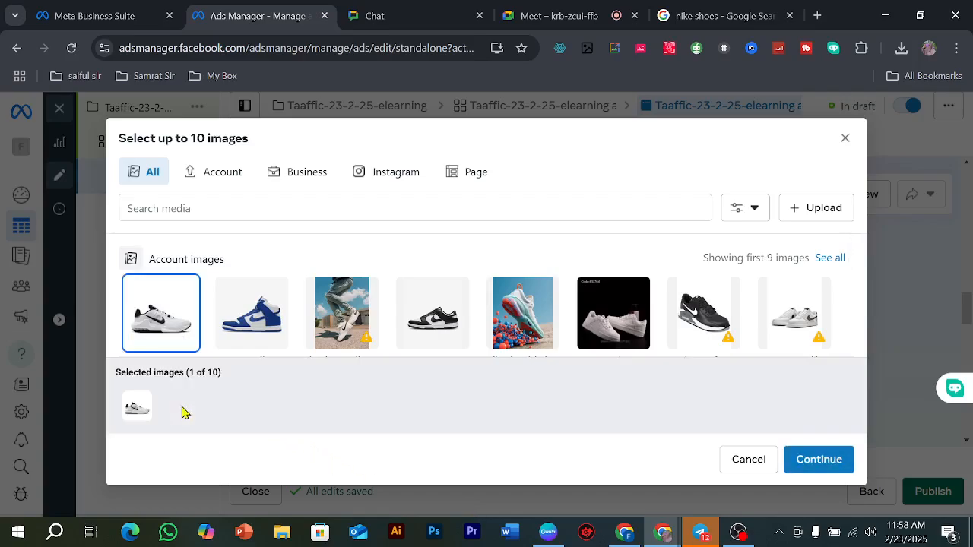
pyautogui.moveTo(257, 317)
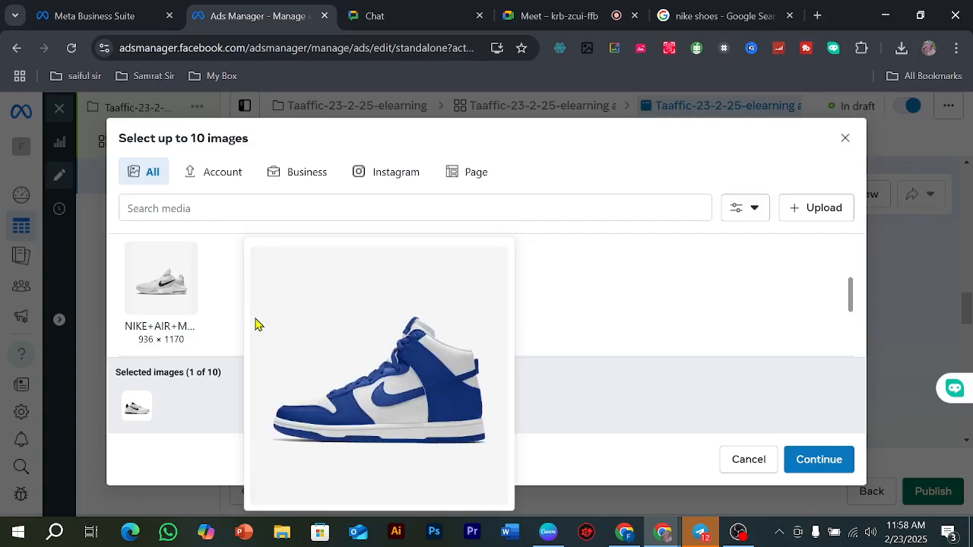
pyautogui.scroll(2, 263, 309)
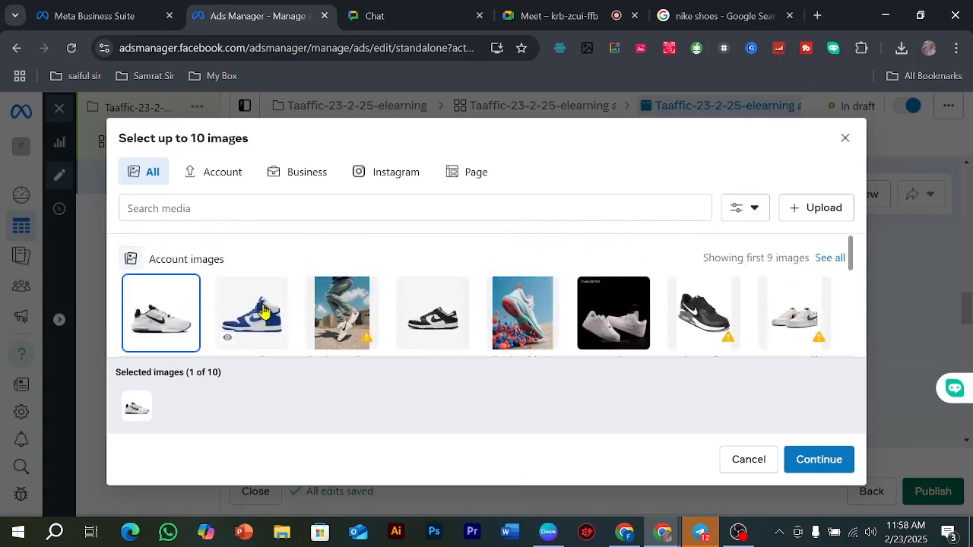
pyautogui.click(262, 312)
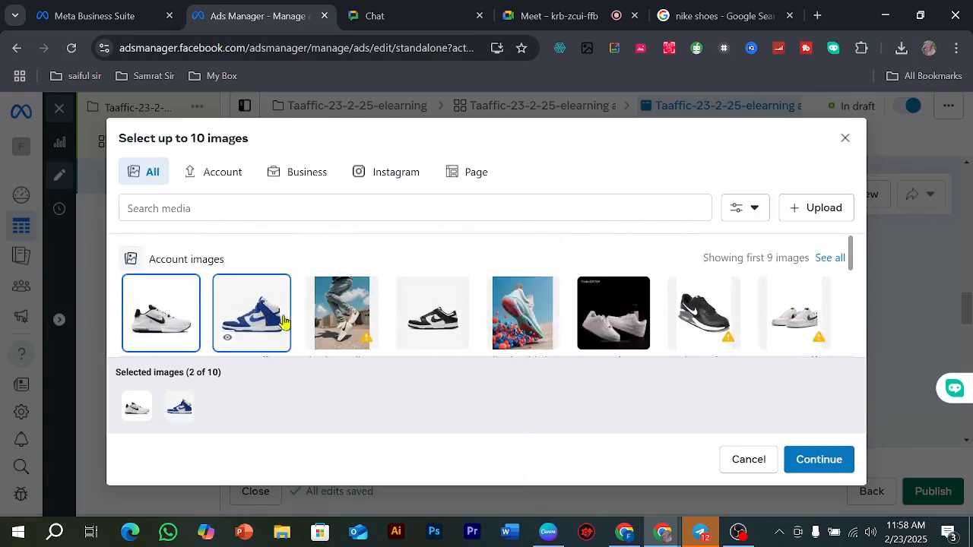
pyautogui.click(359, 318)
pyautogui.click(426, 319)
pyautogui.click(526, 323)
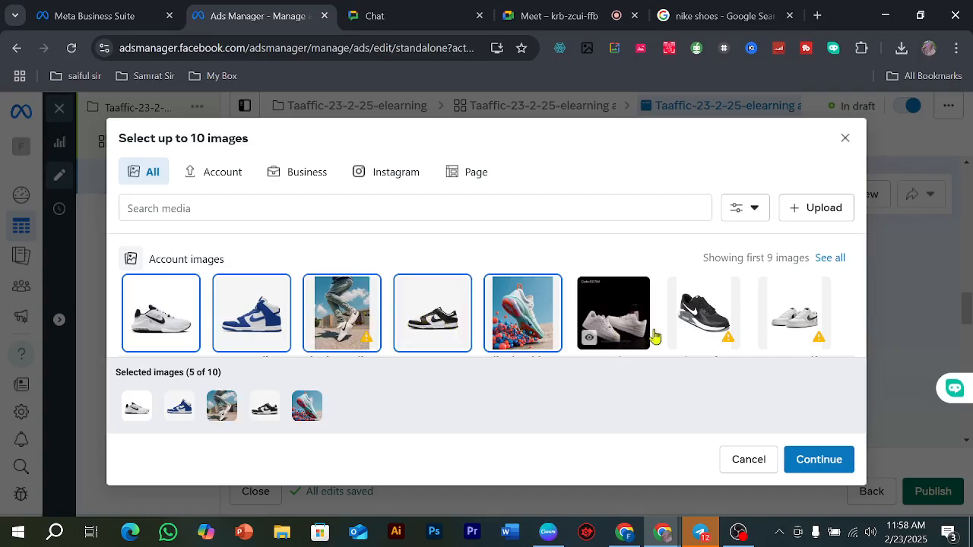
pyautogui.click(645, 337)
pyautogui.click(696, 328)
pyautogui.click(809, 332)
pyautogui.scroll(-3, 498, 273)
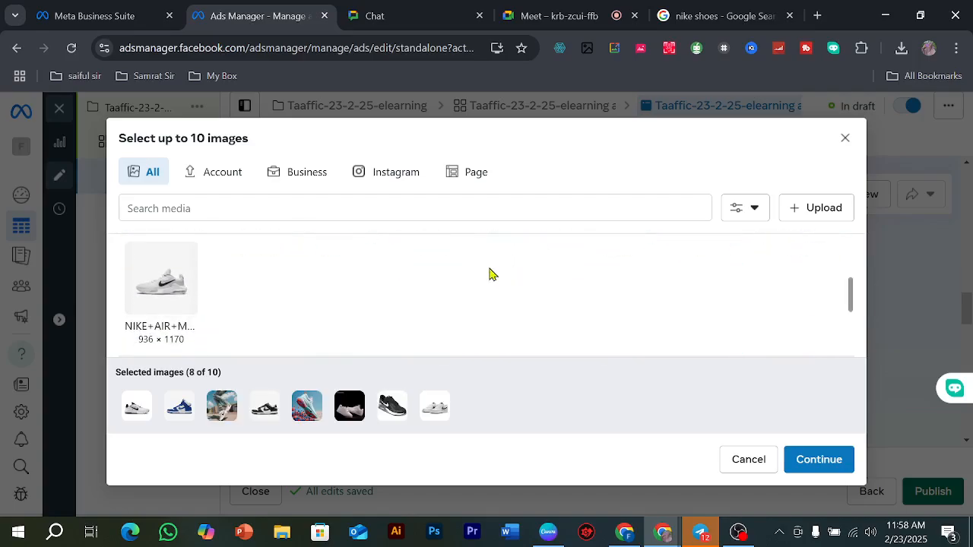
pyautogui.click(151, 283)
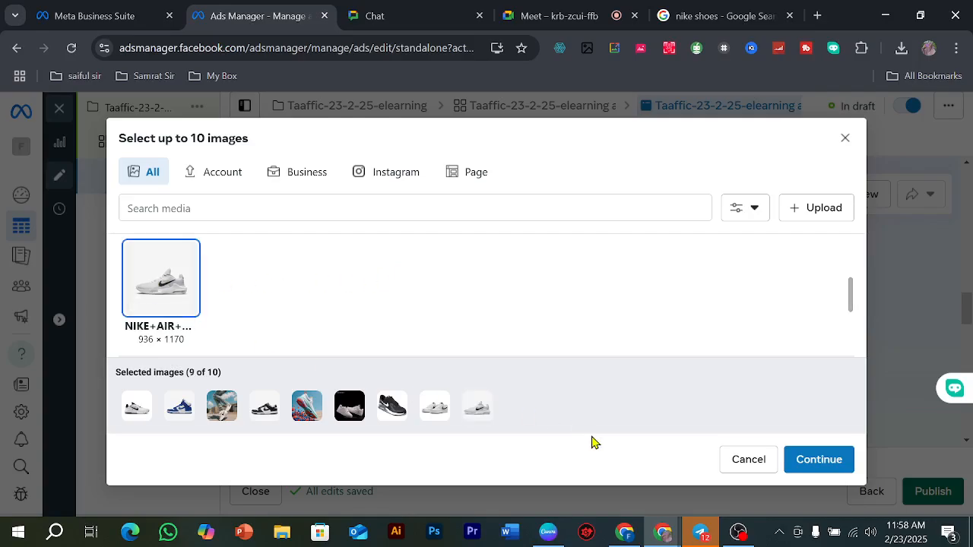
pyautogui.click(799, 487)
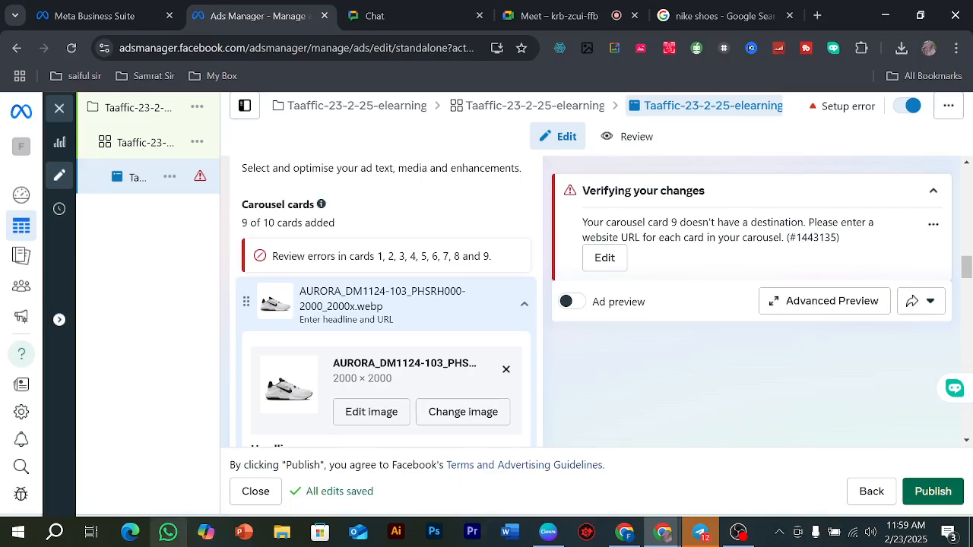
# Step: Copy the title "Men's Shoes & Sneakers. Nike.com" from Google's all-results page for nike shoes, for the first carousel card's headline
pyautogui.scroll(-2, 384, 255)
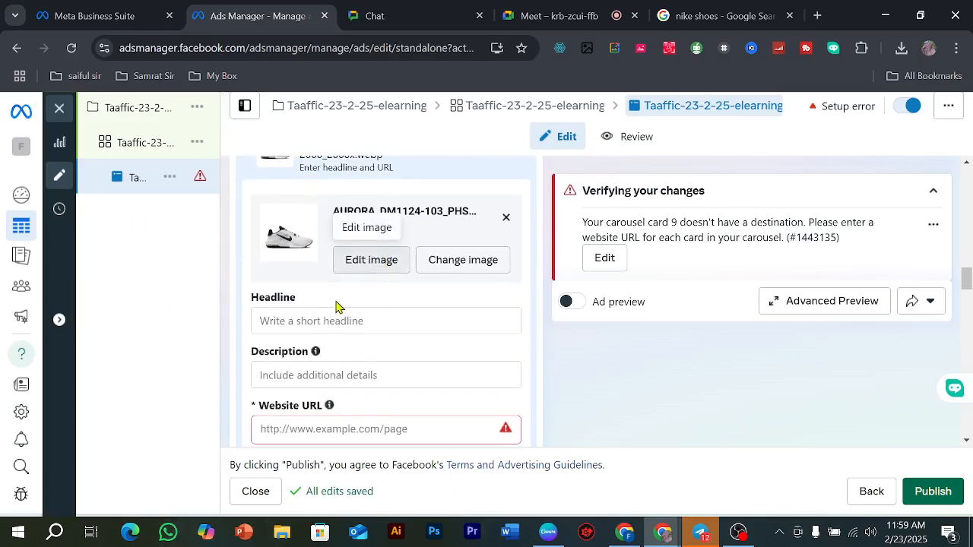
pyautogui.click(295, 321)
pyautogui.click(719, 15)
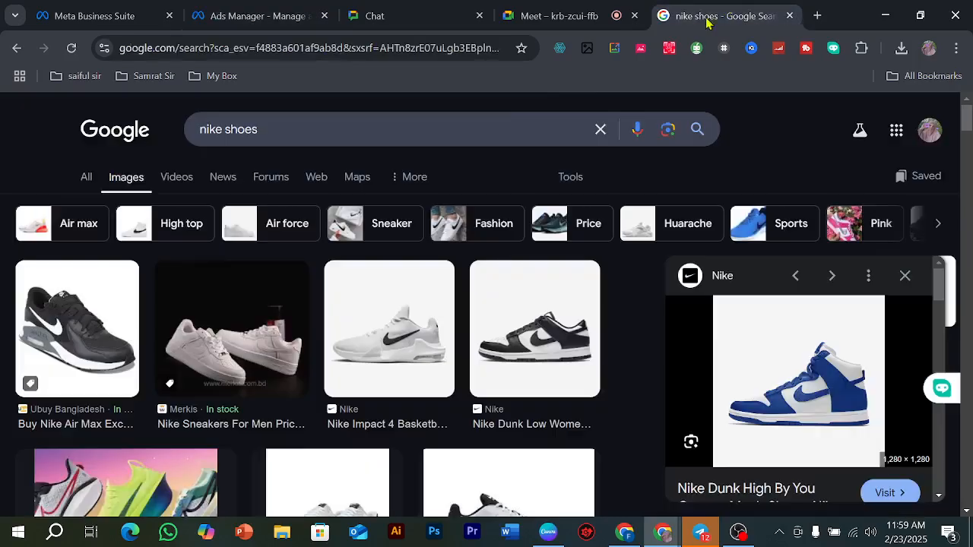
pyautogui.click(88, 185)
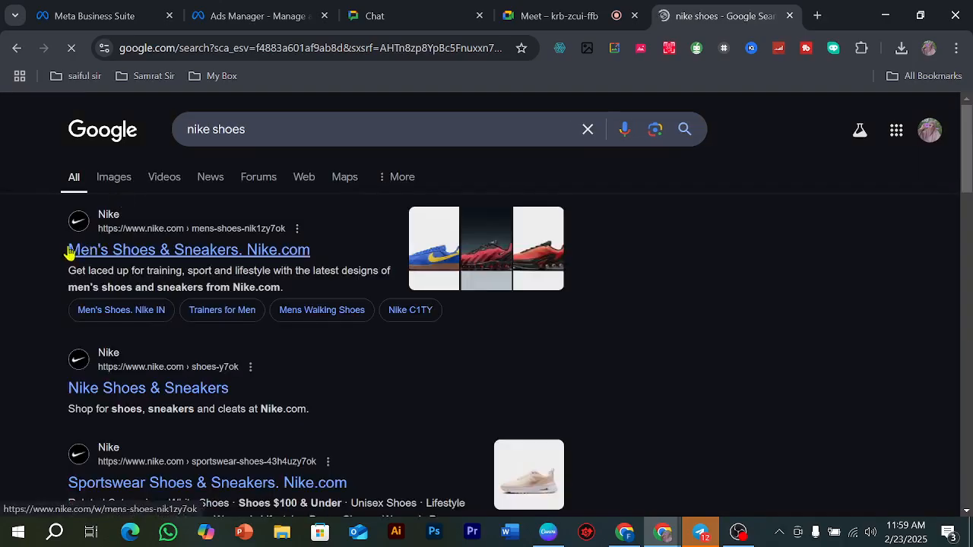
pyautogui.moveTo(41, 246); pyautogui.dragTo(339, 251)
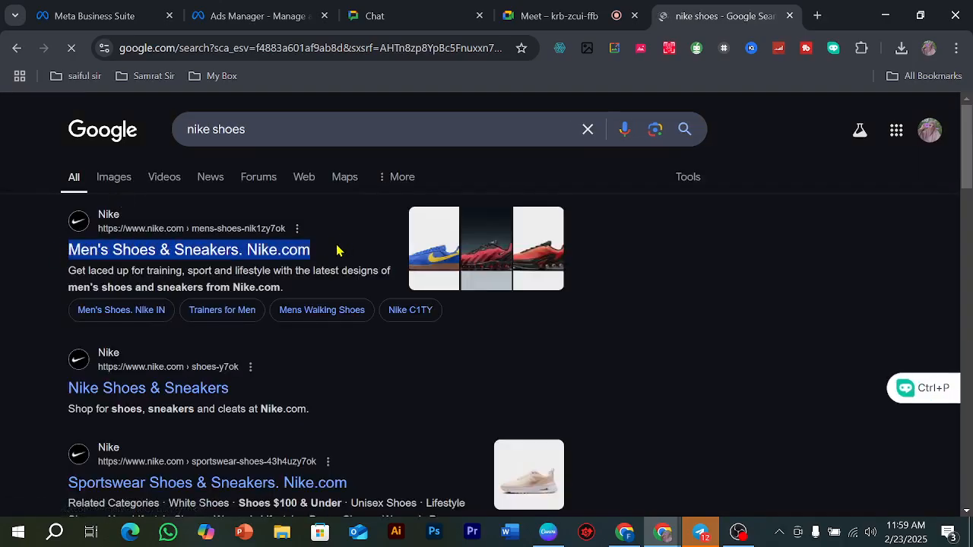
pyautogui.rightClick(297, 254)
pyautogui.click(352, 325)
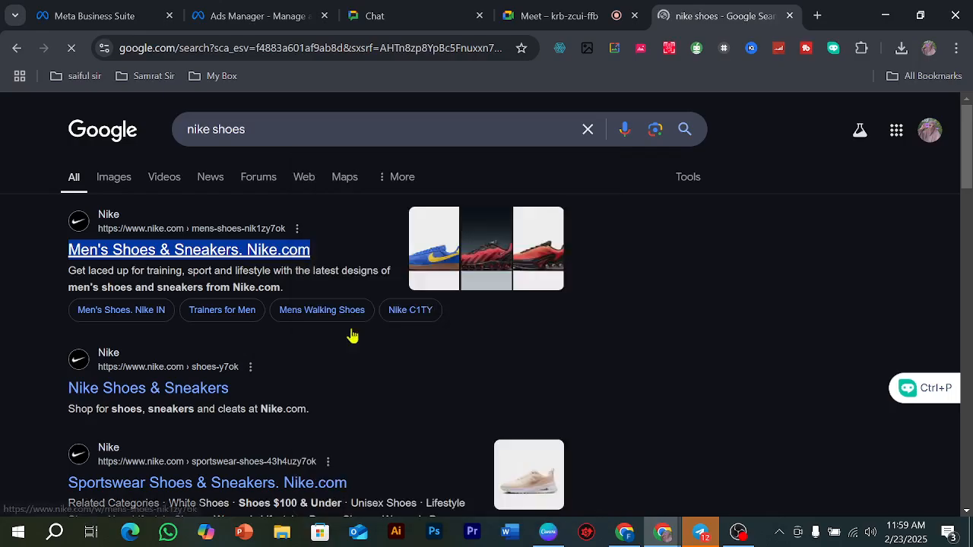
# Step: Switch to the ad draft in Ads Manager and set the first carousel card's headline to "Men's Shoes & Sneakers. Nike.com"
pyautogui.click(569, 9)
pyautogui.click(304, 15)
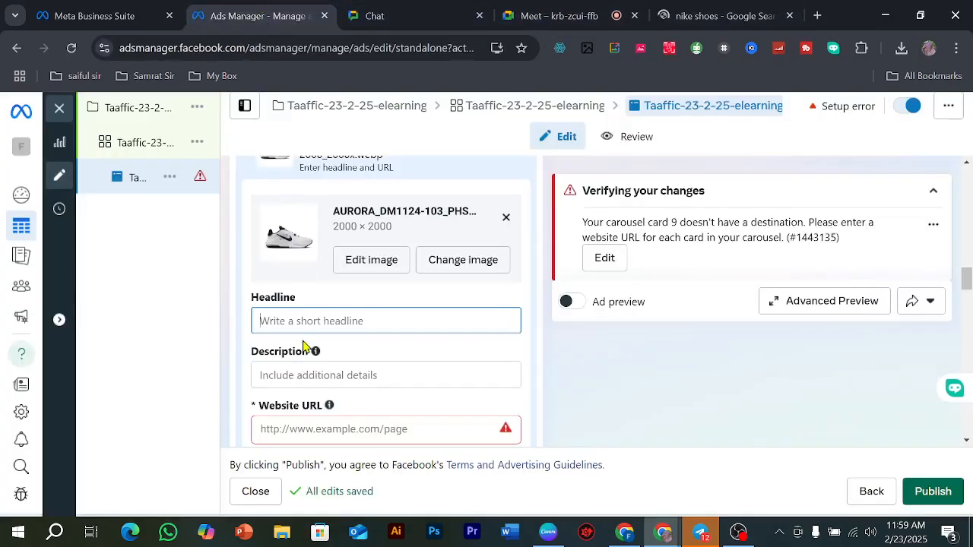
pyautogui.hotkey('ctrl', 'v')
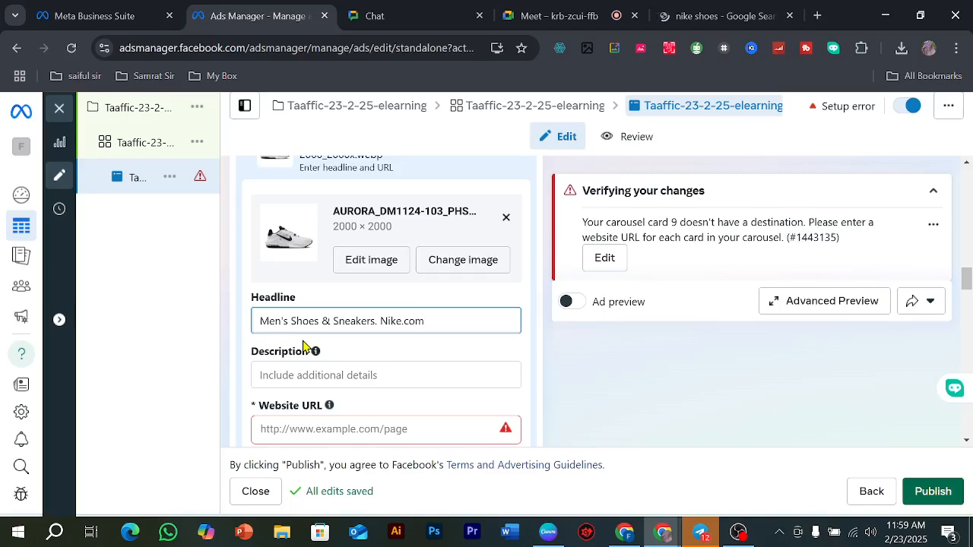
pyautogui.click(319, 371)
# Step: Return to the Google results for nike shoes and open the related search "Nike shoes for Men"
pyautogui.click(705, 11)
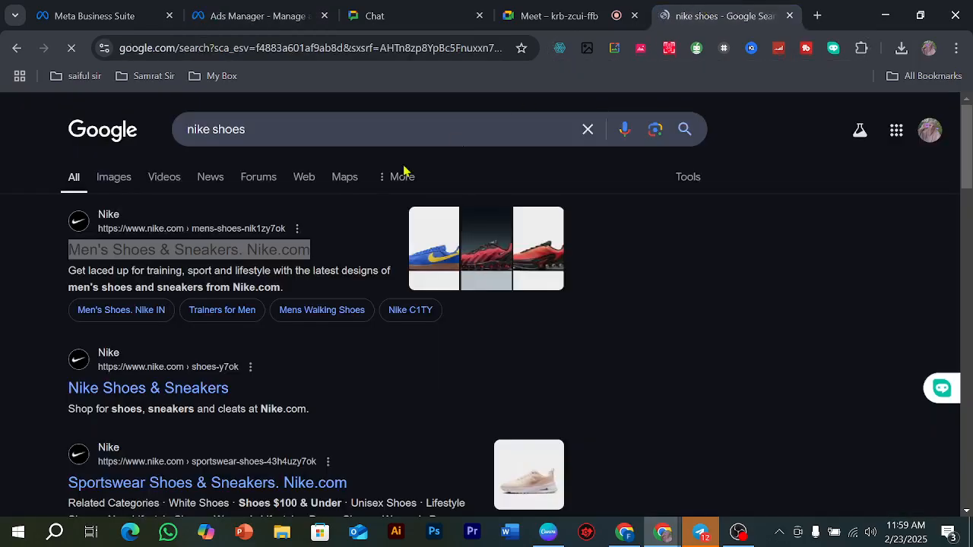
pyautogui.scroll(-10, 256, 279)
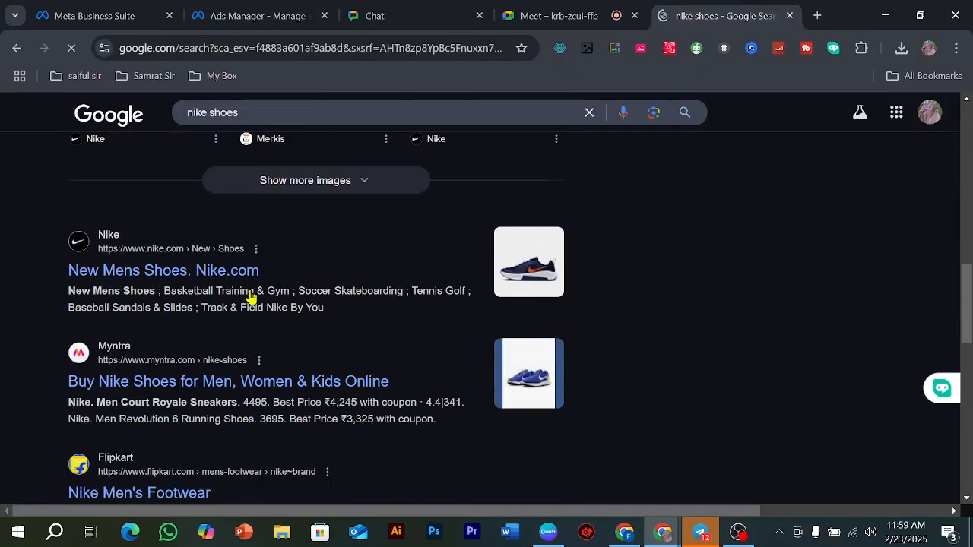
pyautogui.scroll(-10, 250, 291)
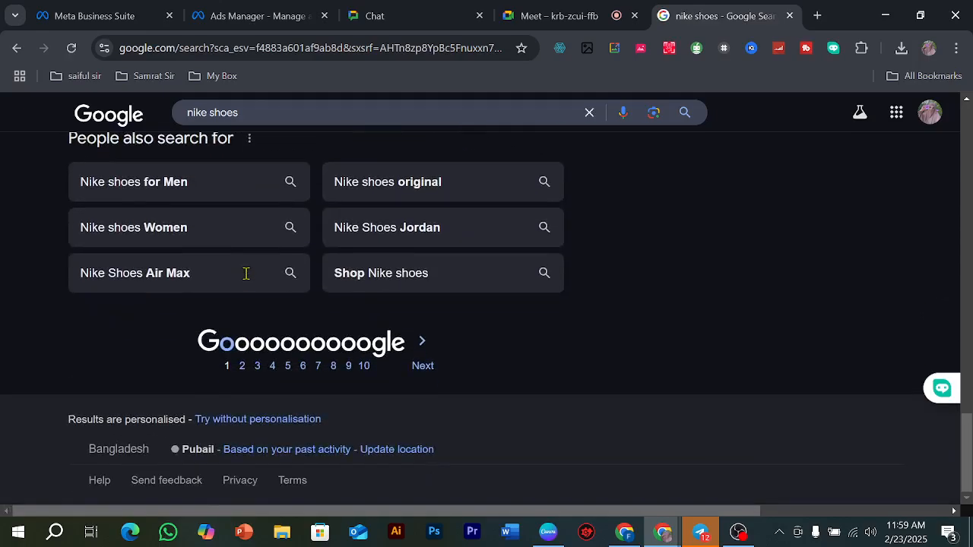
pyautogui.scroll(1, 247, 281)
pyautogui.click(188, 260)
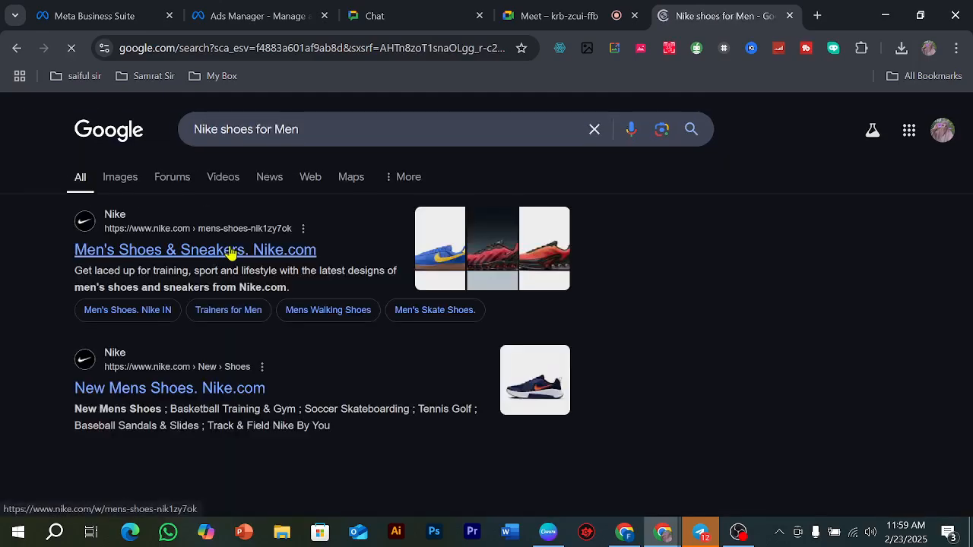
pyautogui.scroll(-2, 258, 259)
pyautogui.scroll(2, 251, 260)
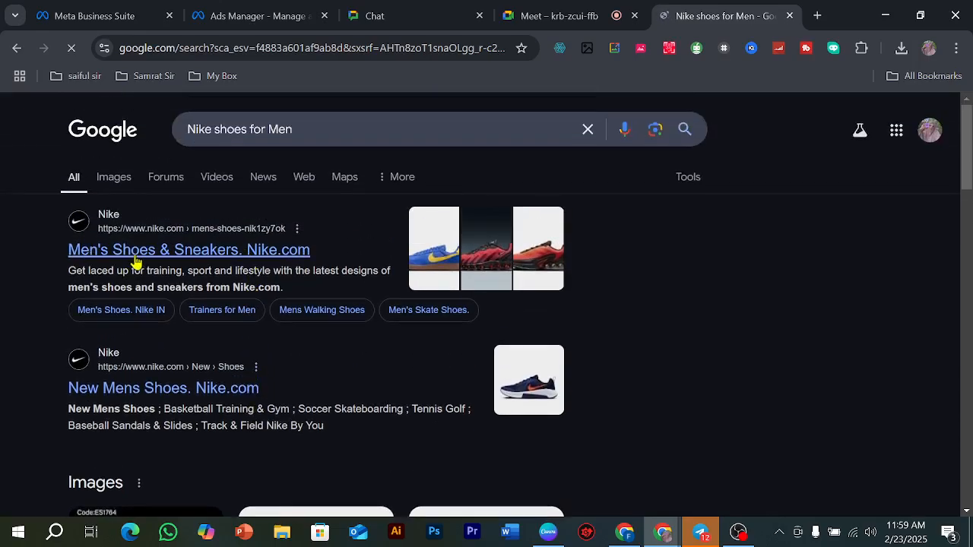
# Step: Search Google for "Nike shoes for Men description" and copy the AI Overview paragraph about men's Nike shoe styles
pyautogui.click(310, 124)
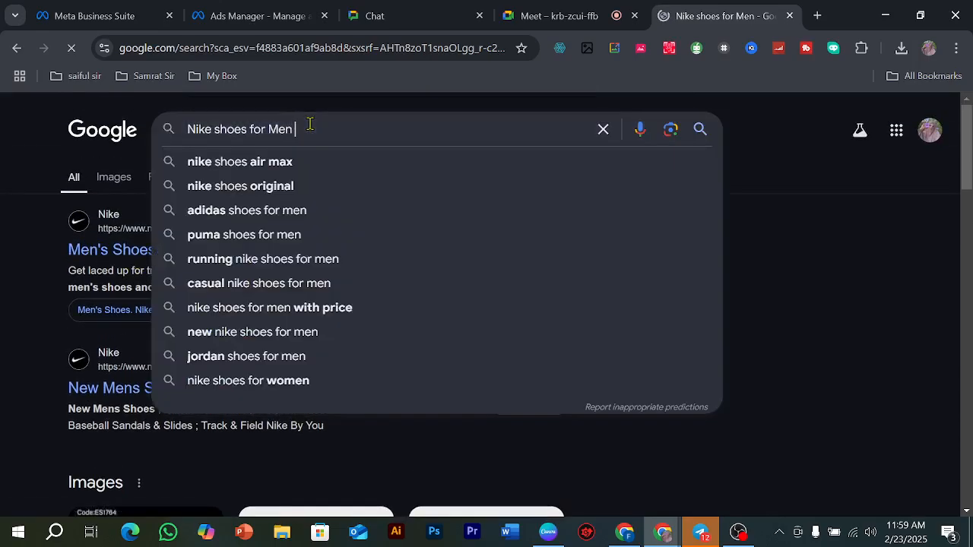
pyautogui.write('cription')
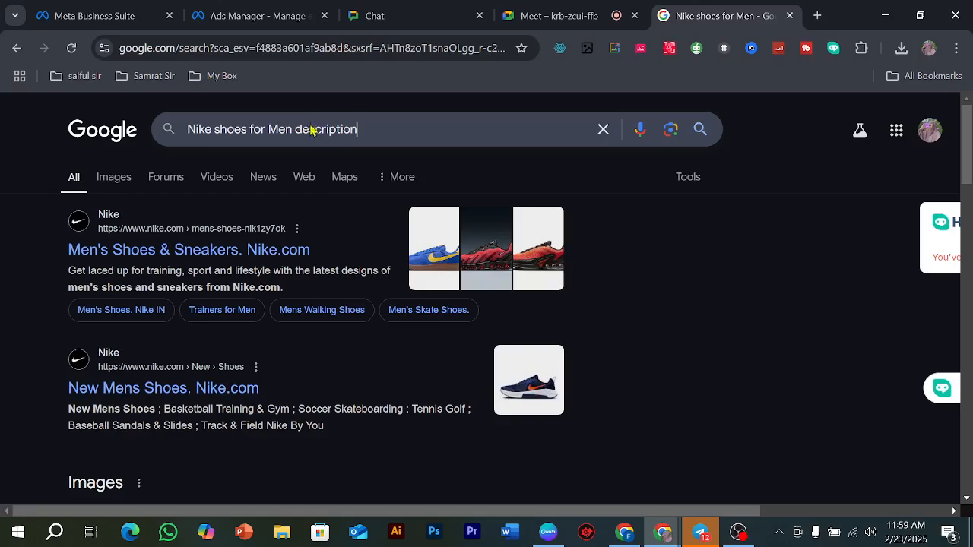
pyautogui.press('Return')
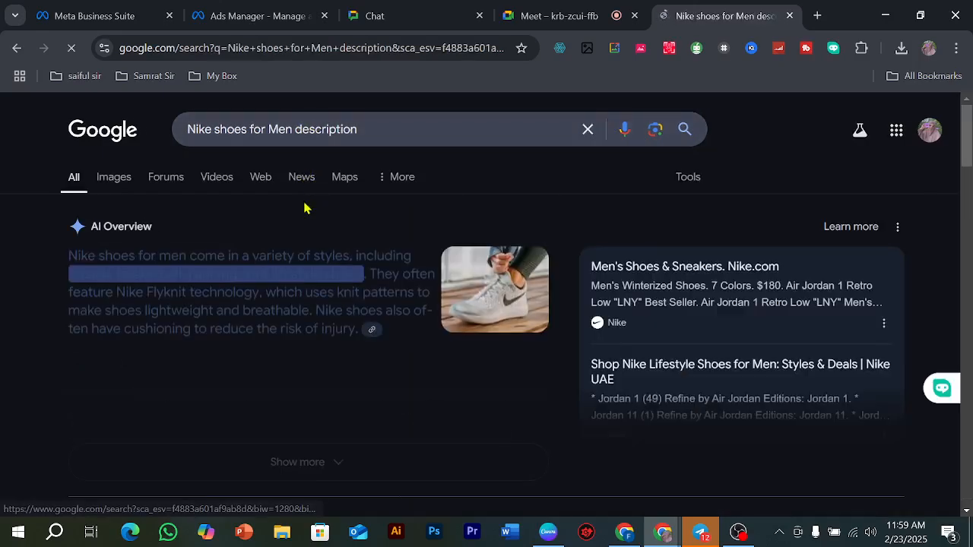
pyautogui.moveTo(50, 258); pyautogui.dragTo(338, 327)
pyautogui.rightClick(337, 295)
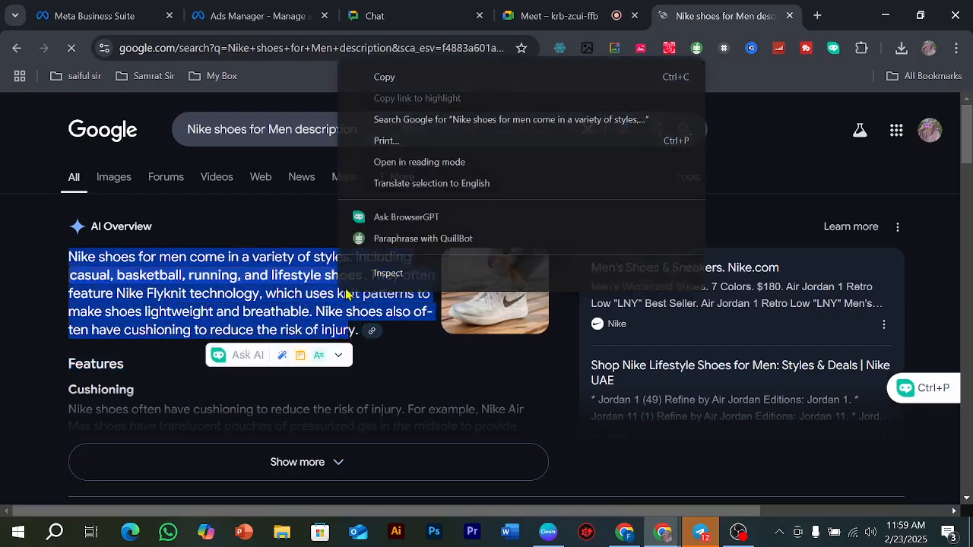
pyautogui.click(383, 77)
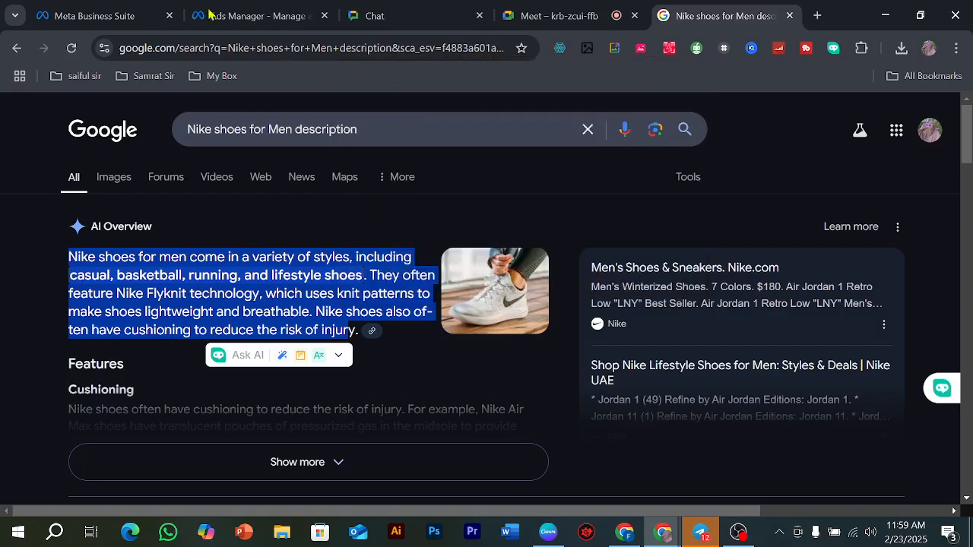
# Step: Switch to Ads Manager and paste the copied paragraph as the first carousel card's description
pyautogui.click(255, 16)
pyautogui.click(342, 427)
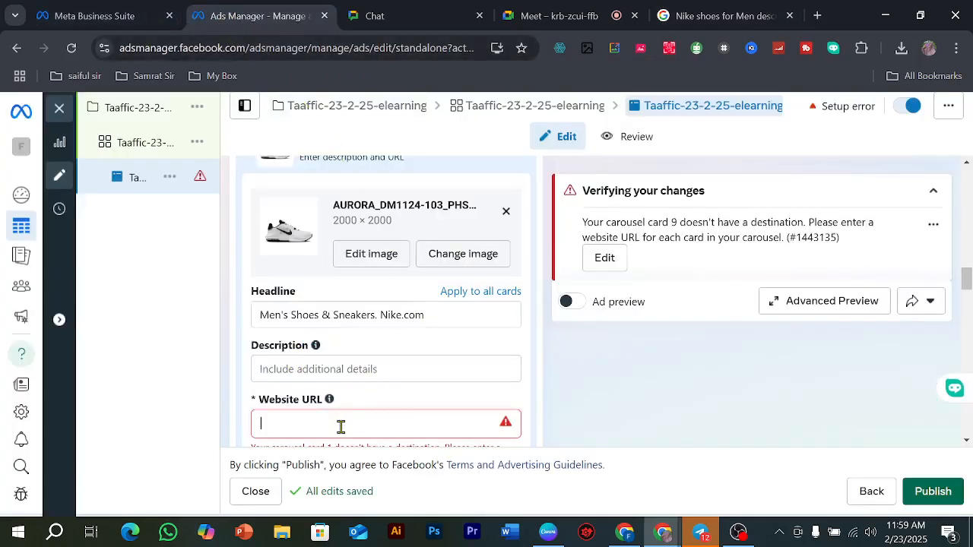
pyautogui.click(326, 368)
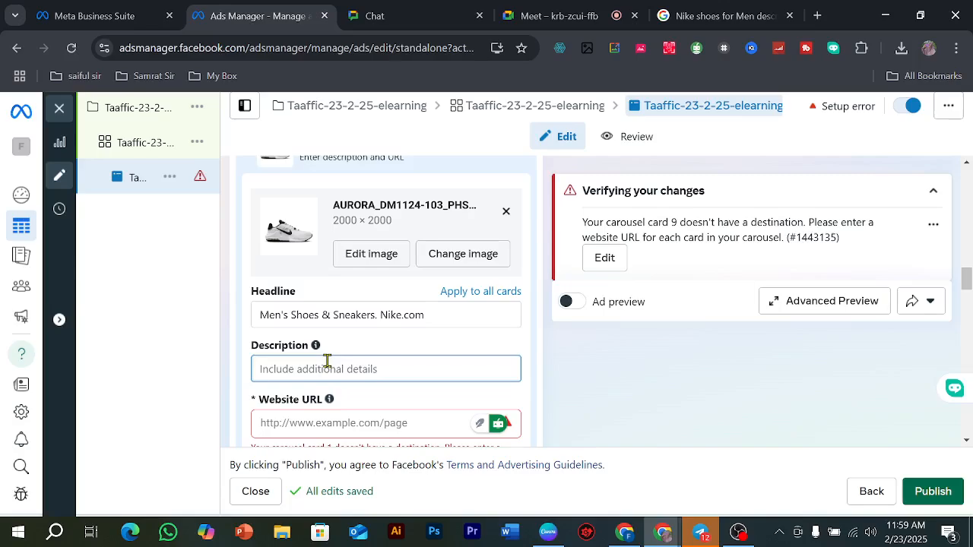
pyautogui.hotkey('ctrl', 'v')
pyautogui.scroll(-2, 354, 365)
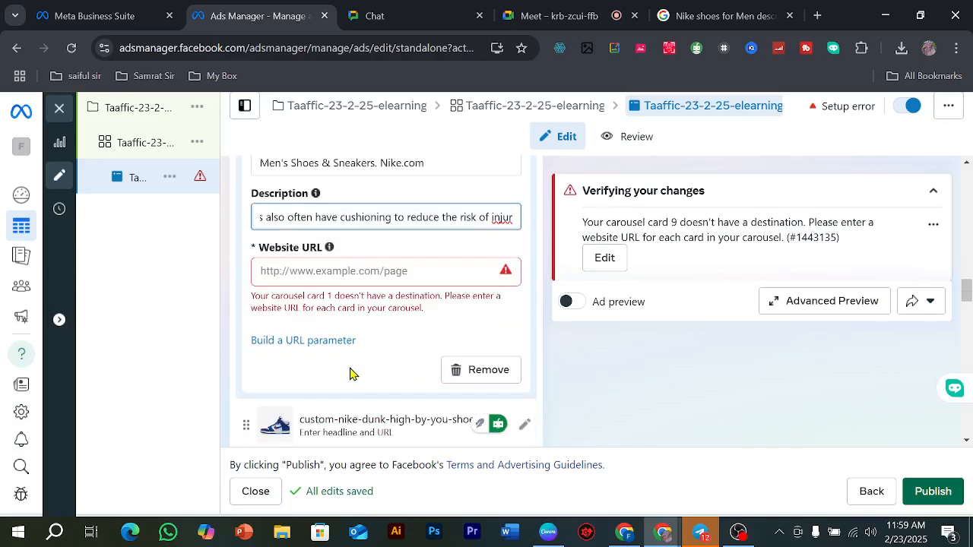
pyautogui.click(324, 275)
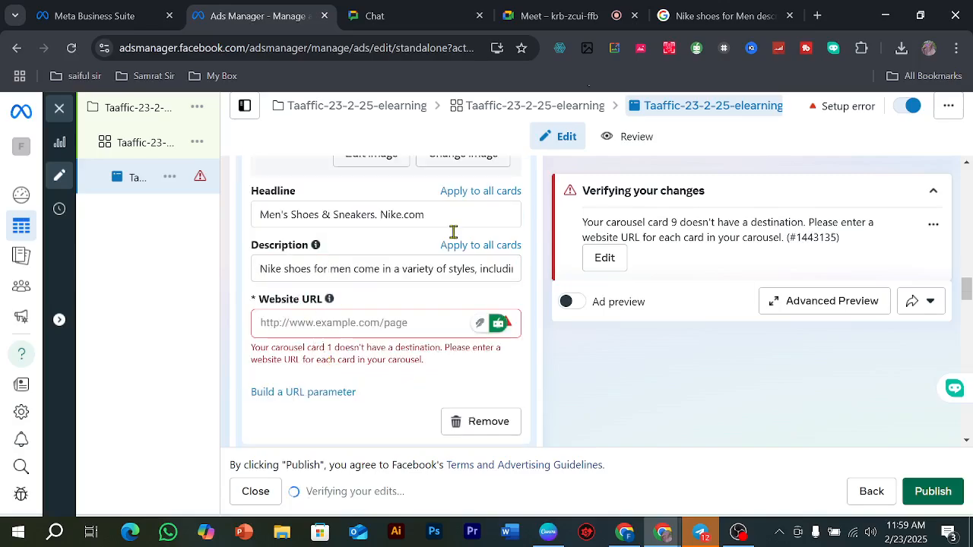
pyautogui.click(566, 7)
pyautogui.click(681, 7)
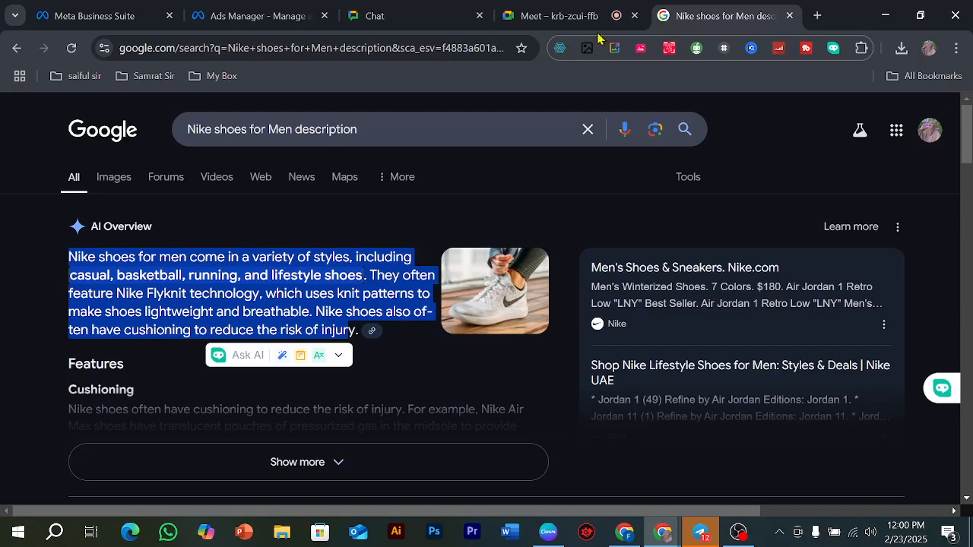
pyautogui.scroll(-6, 211, 214)
pyautogui.scroll(3, 211, 216)
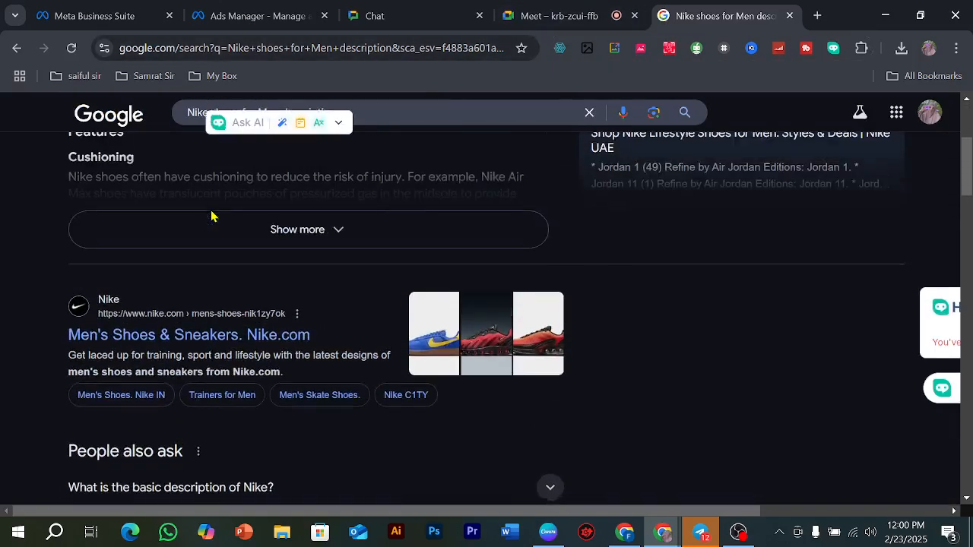
pyautogui.scroll(3, 211, 216)
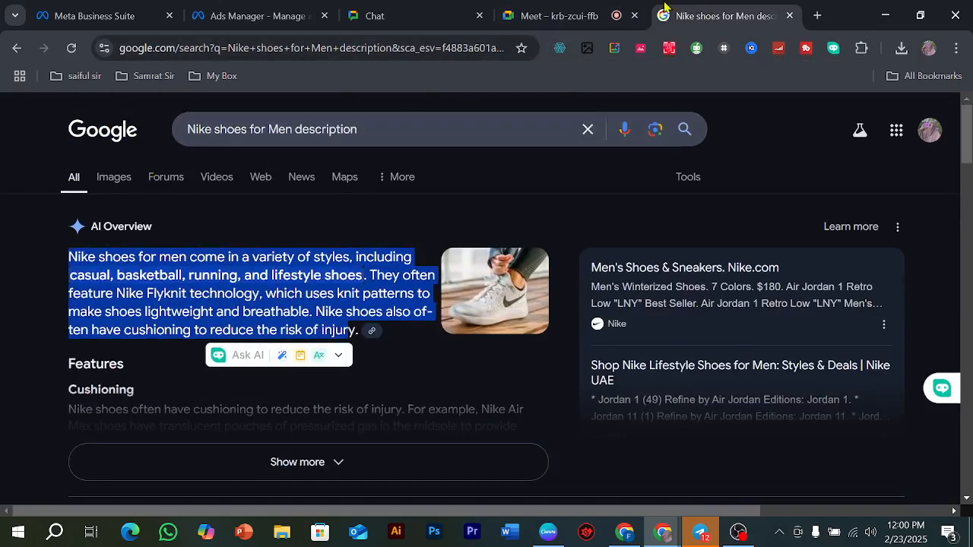
pyautogui.click(555, 12)
pyautogui.click(263, 15)
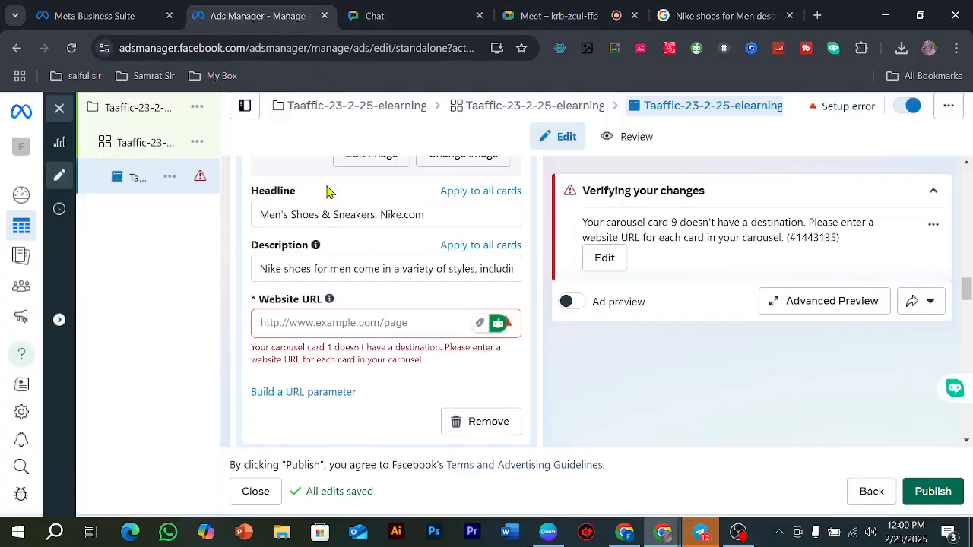
pyautogui.click(309, 329)
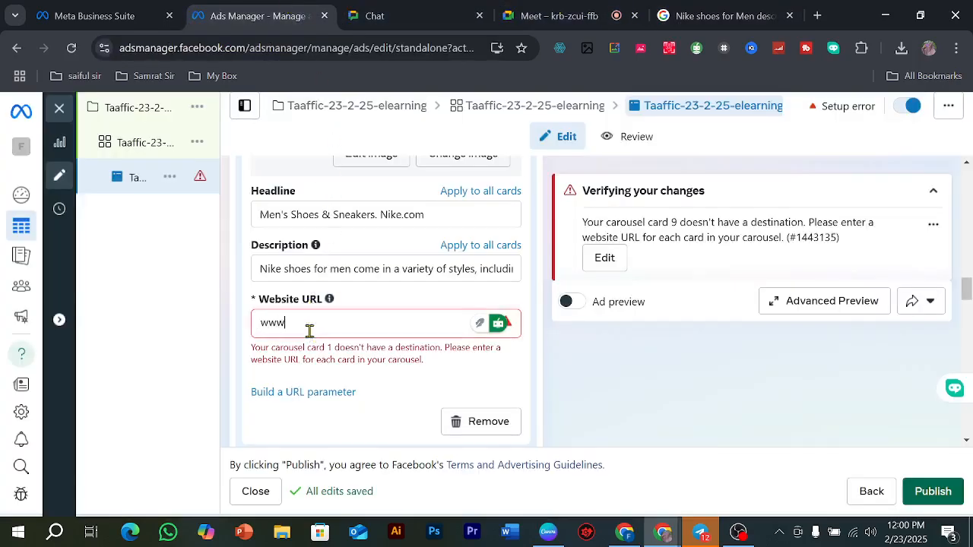
pyautogui.write('www.e')
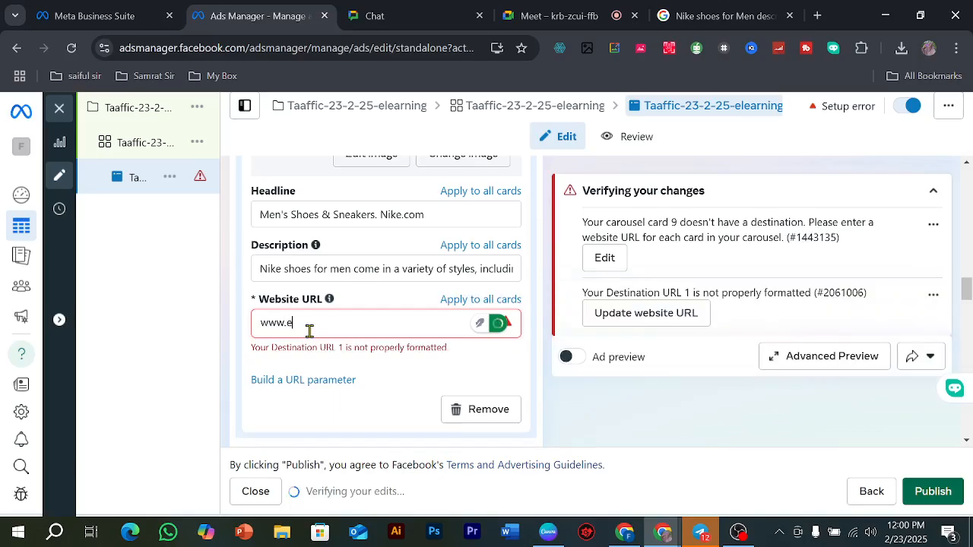
pyautogui.write('l')
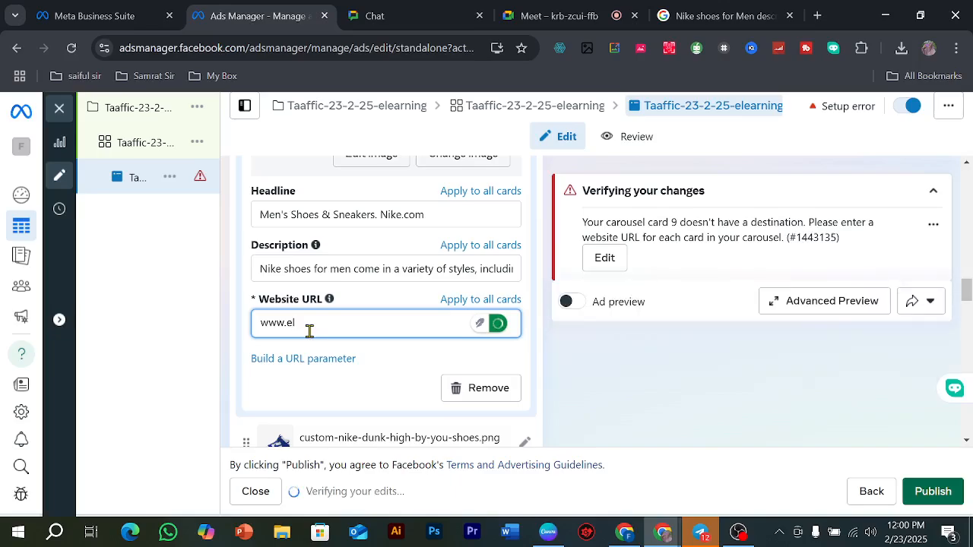
pyautogui.write('en')
pyautogui.press('BackSpace')
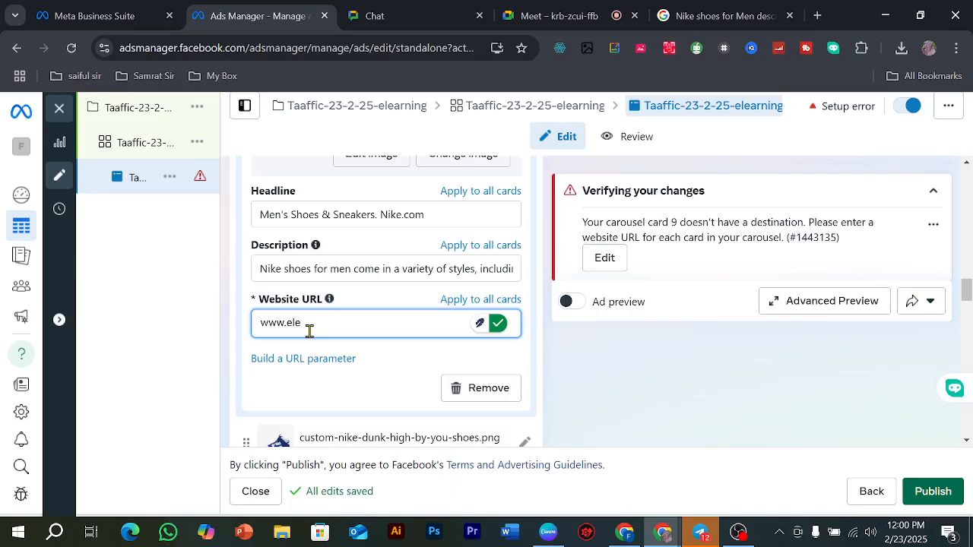
pyautogui.write('l.com')
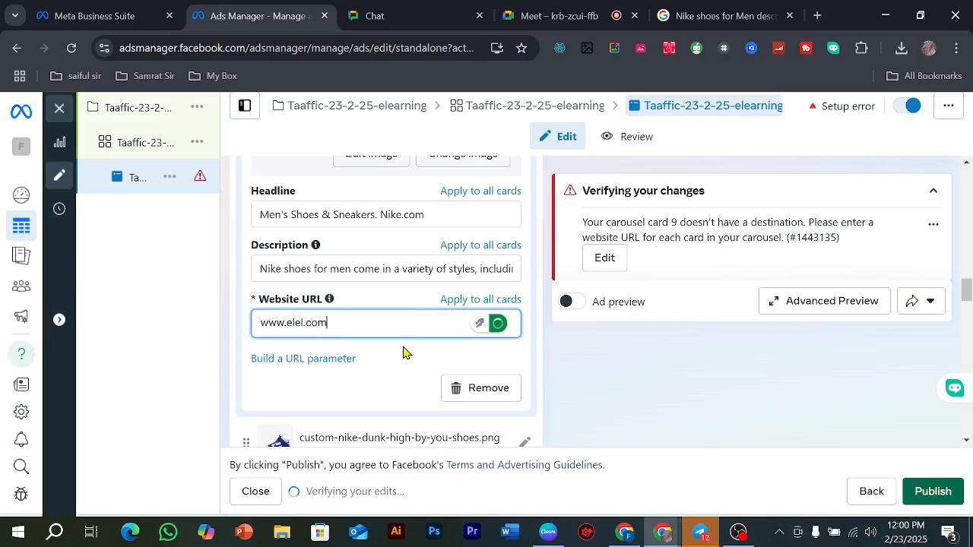
# Step: Remove the empty second primary text option below the carousel cards and make the remaining primary text field ready for entry
pyautogui.scroll(-2, 368, 343)
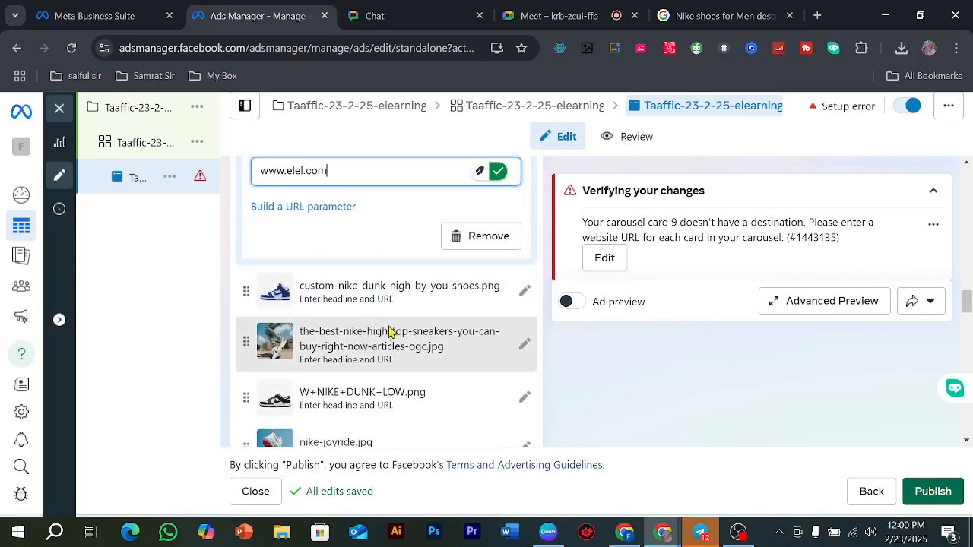
pyautogui.scroll(-5, 414, 322)
pyautogui.scroll(-1, 412, 315)
pyautogui.scroll(1, 369, 311)
pyautogui.scroll(-1, 327, 293)
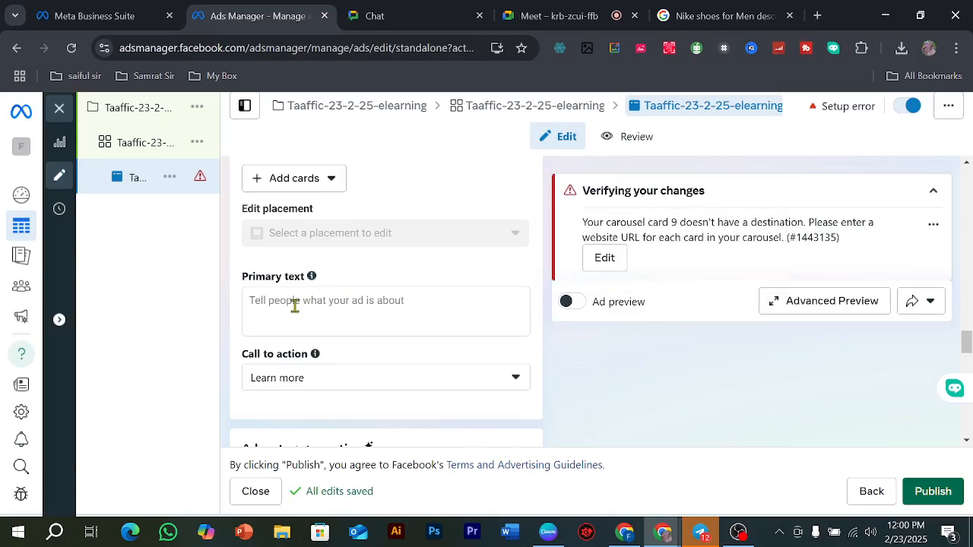
pyautogui.click(296, 305)
pyautogui.click(297, 312)
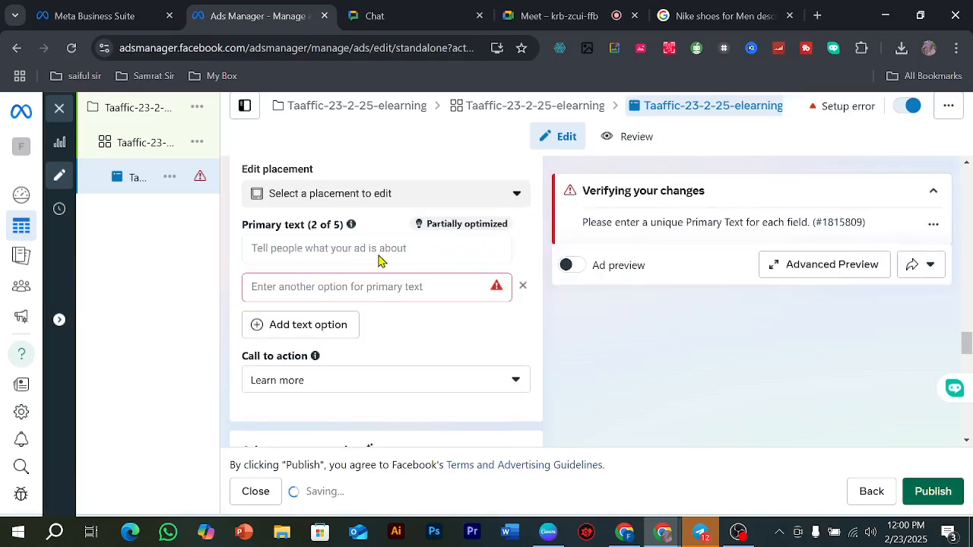
pyautogui.click(523, 285)
pyautogui.click(364, 259)
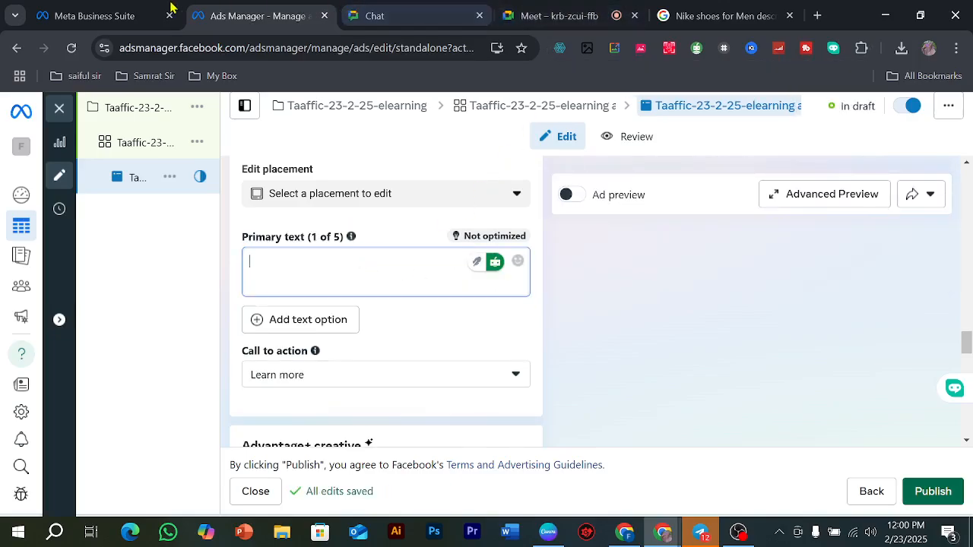
# Step: Switch to Google, expand "What is the basic description of Nike?" and copy its answer from "one of the largest" to "models."
pyautogui.click(722, 16)
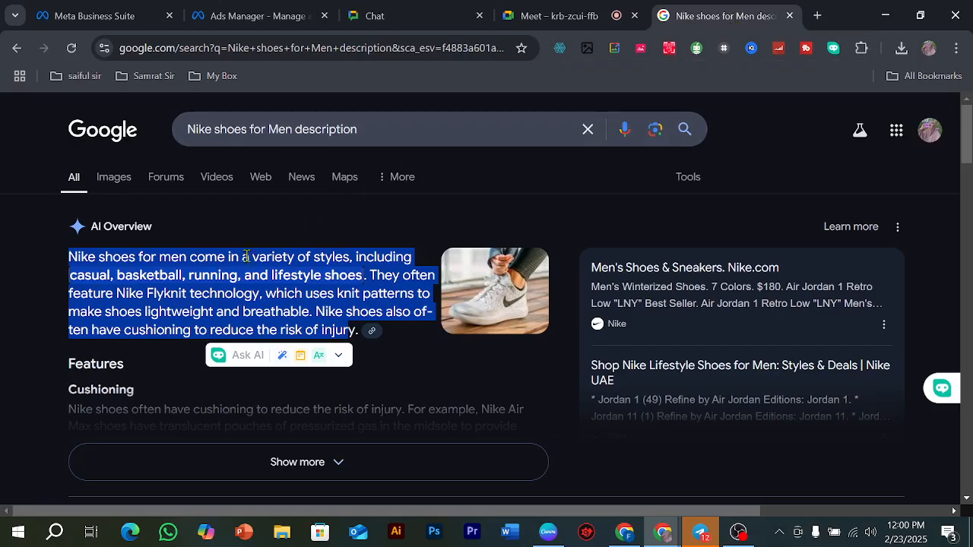
pyautogui.scroll(-3, 330, 265)
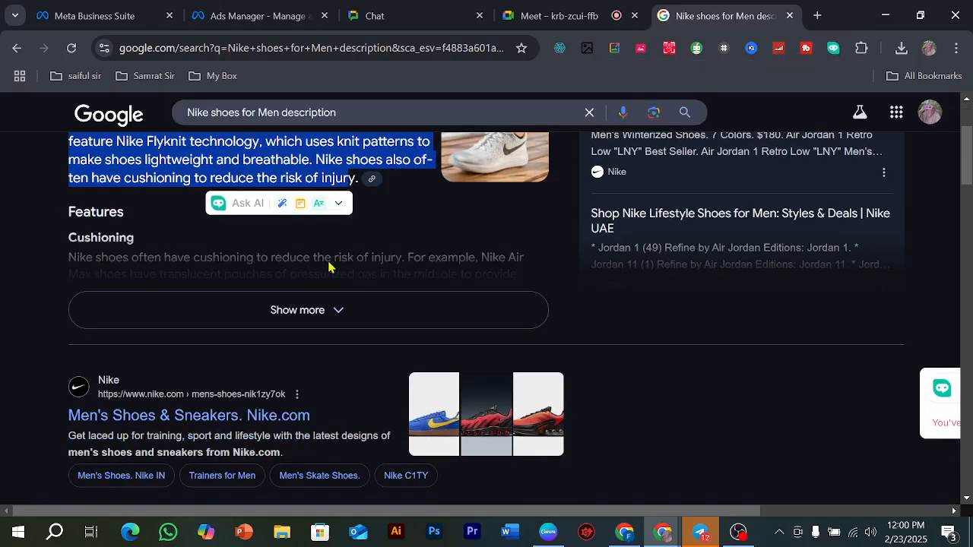
pyautogui.scroll(-2, 152, 339)
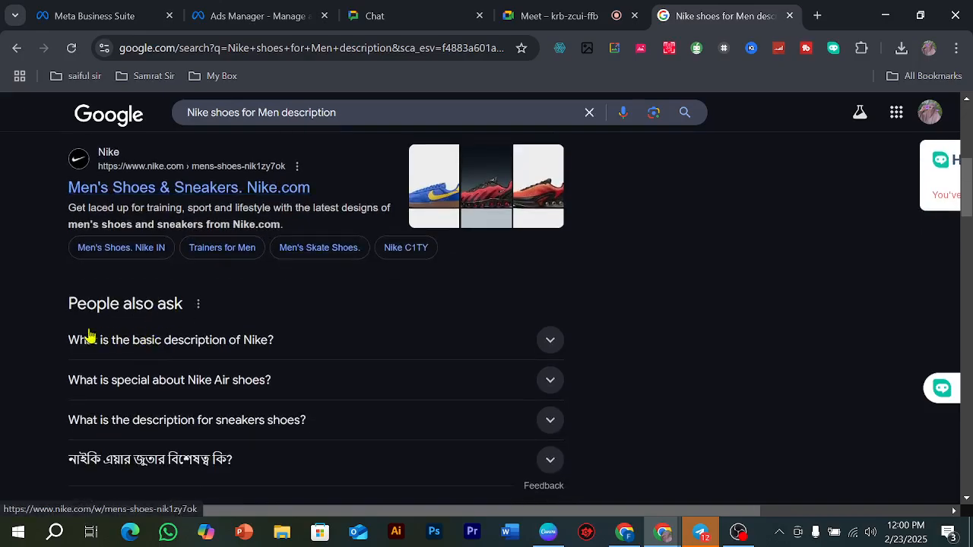
pyautogui.click(173, 342)
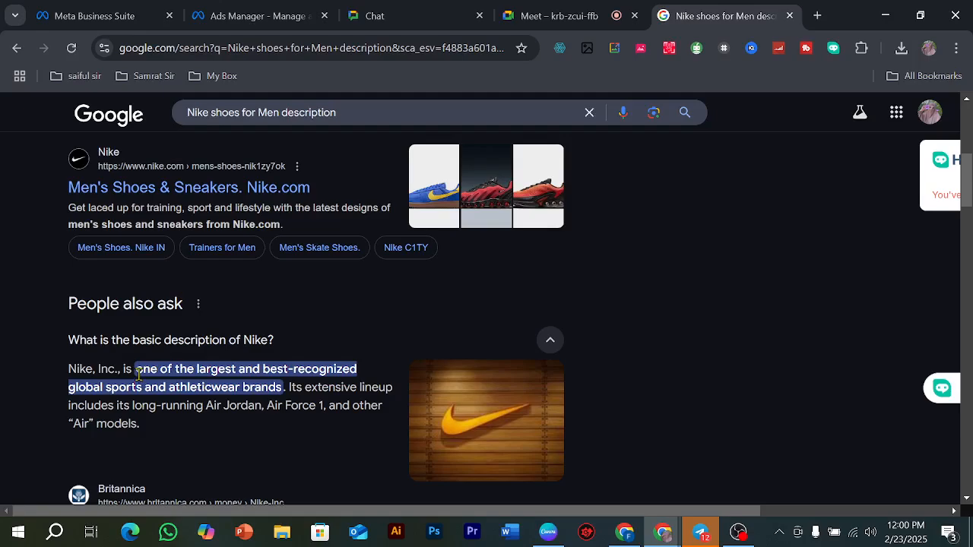
pyautogui.moveTo(146, 392); pyautogui.dragTo(158, 428)
pyautogui.hotkey('ctrl', 'c')
pyautogui.rightClick(167, 398)
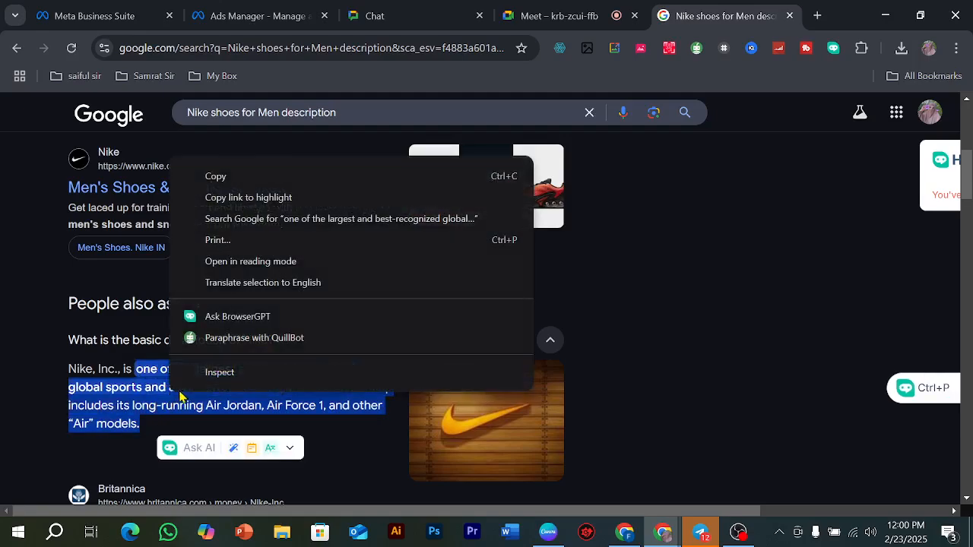
pyautogui.click(280, 178)
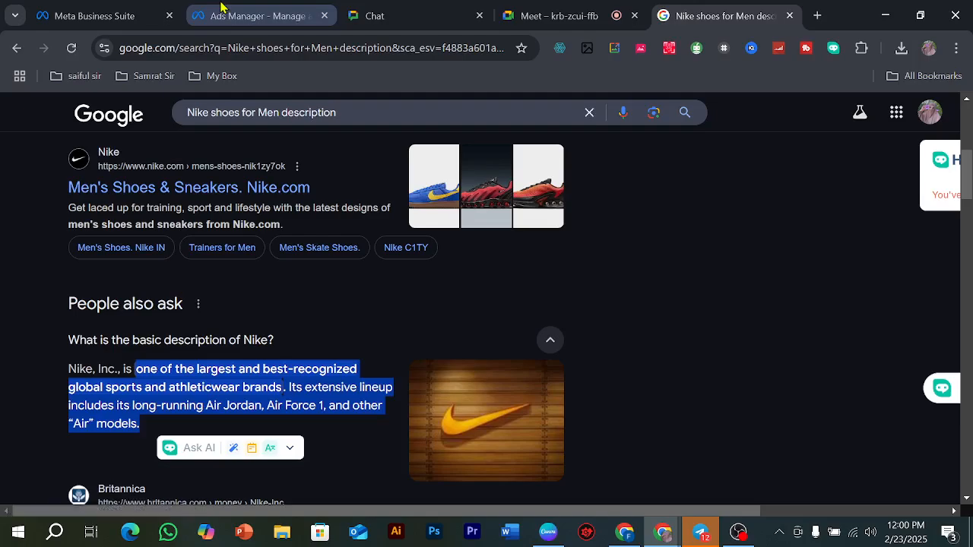
# Step: Switch to Ads Manager, paste the copied Nike text as the ad's primary text and set the call to action to Order now
pyautogui.click(250, 15)
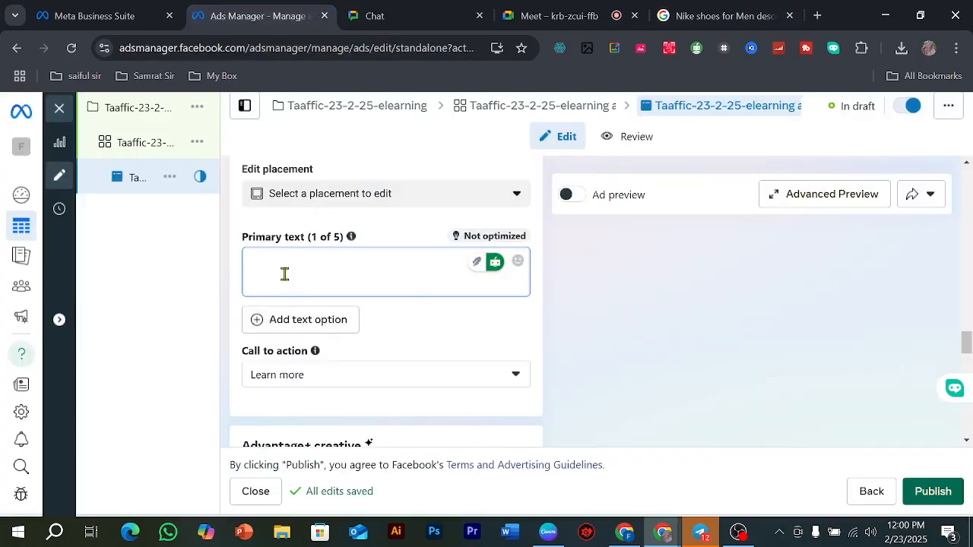
pyautogui.hotkey('ctrl', 'v')
pyautogui.scroll(-1, 286, 300)
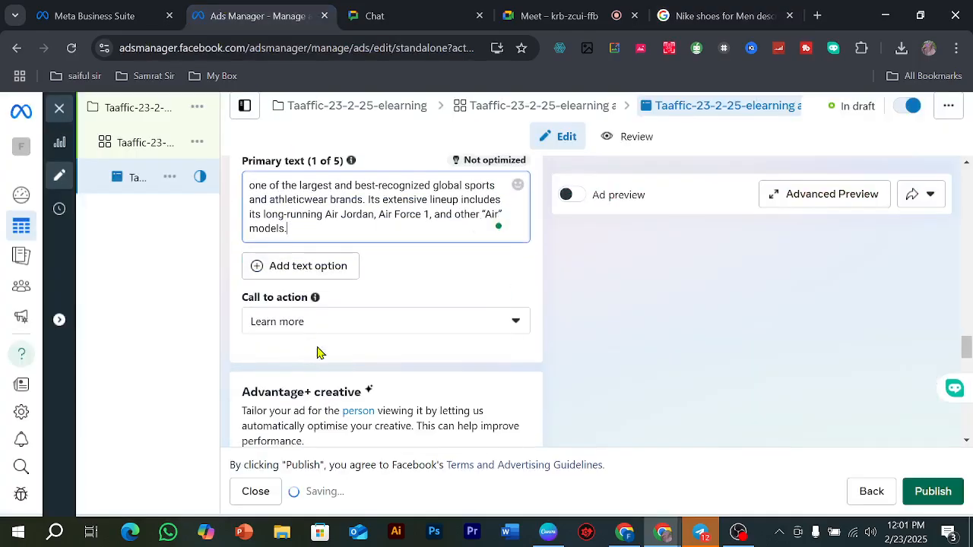
pyautogui.click(335, 327)
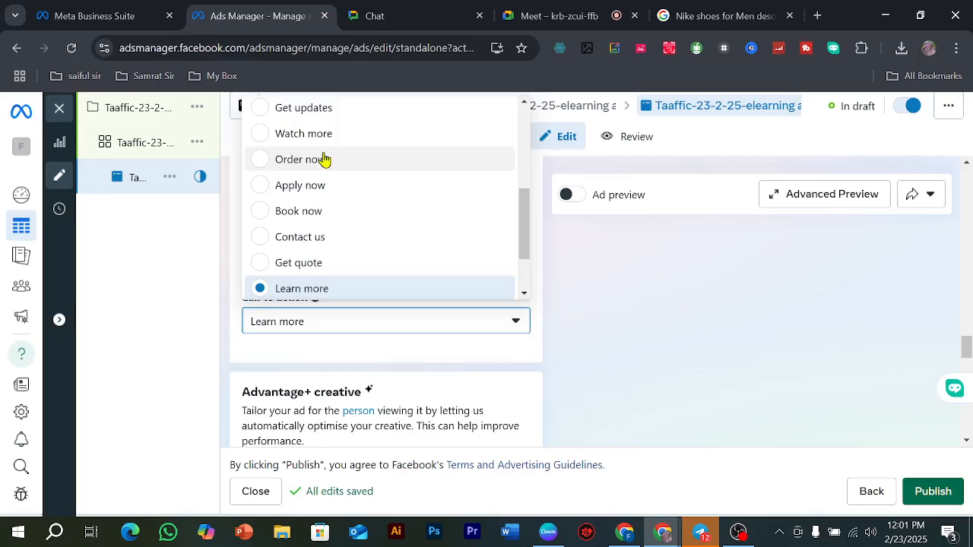
pyautogui.click(323, 158)
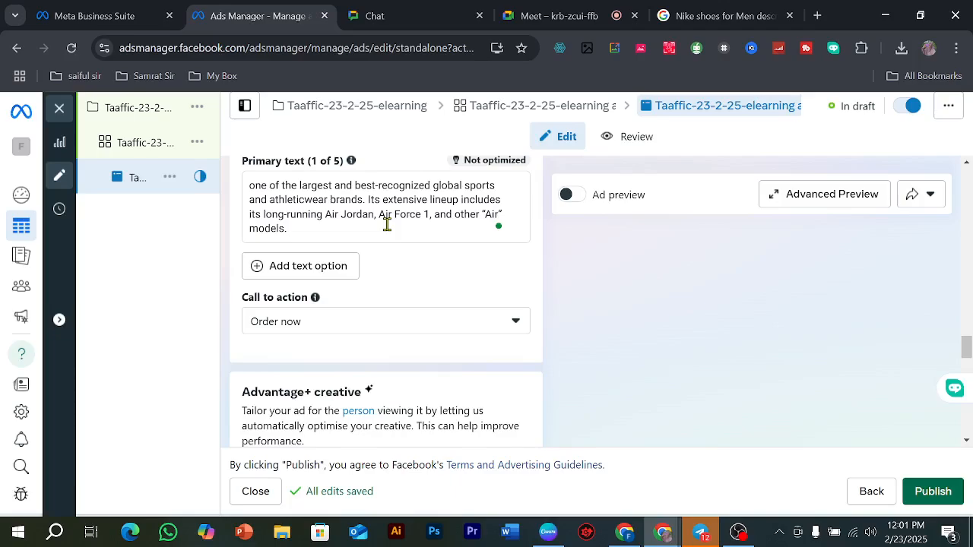
pyautogui.scroll(8, 387, 225)
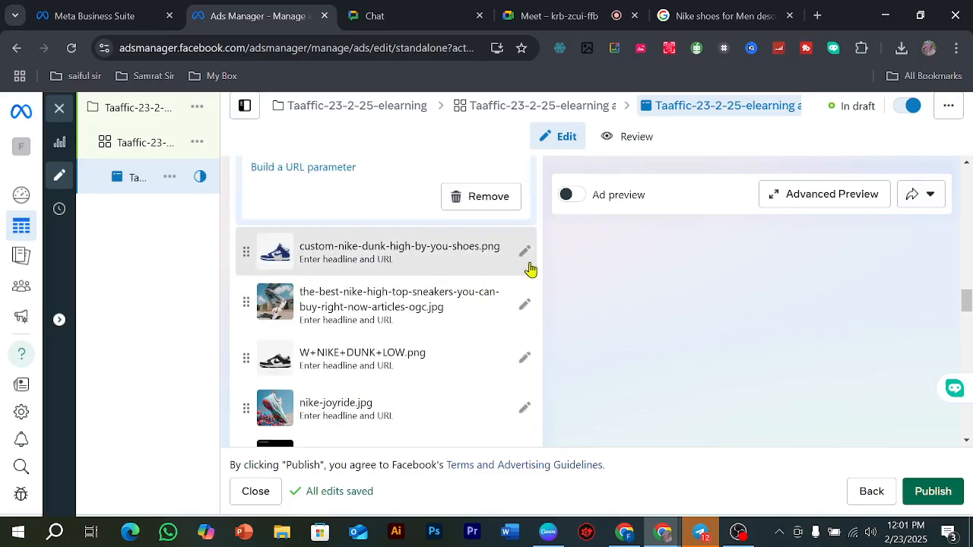
pyautogui.scroll(-3, 452, 260)
pyautogui.scroll(-10, 441, 274)
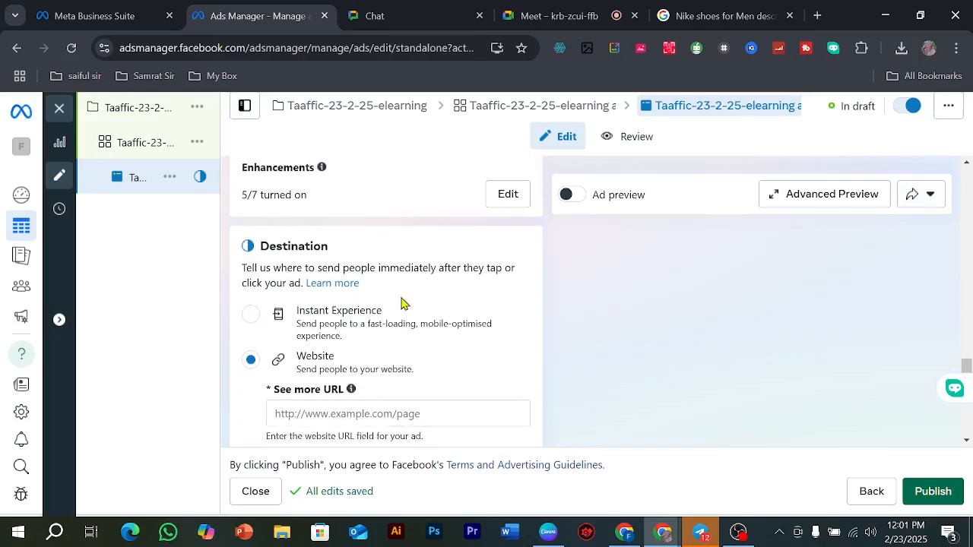
pyautogui.click(326, 338)
pyautogui.write('w')
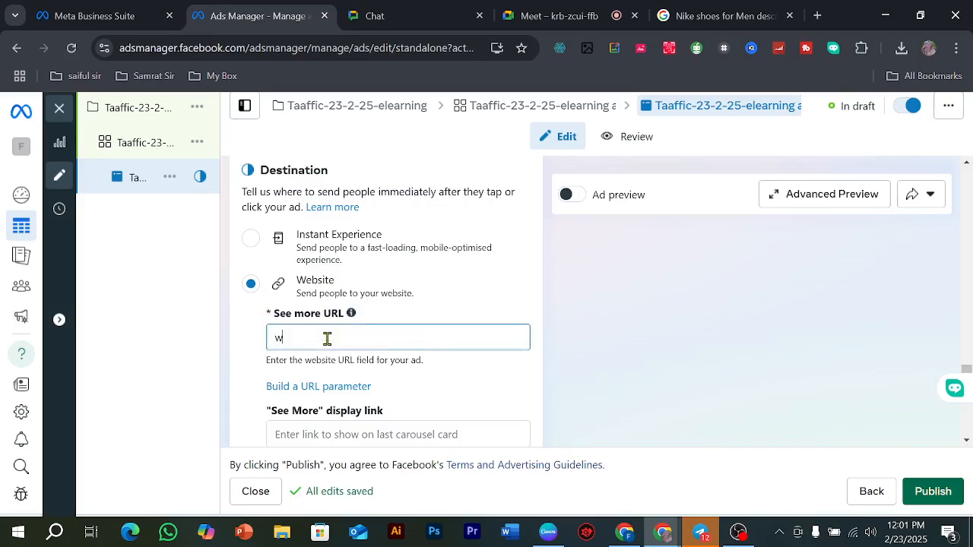
pyautogui.write('ww.ele')
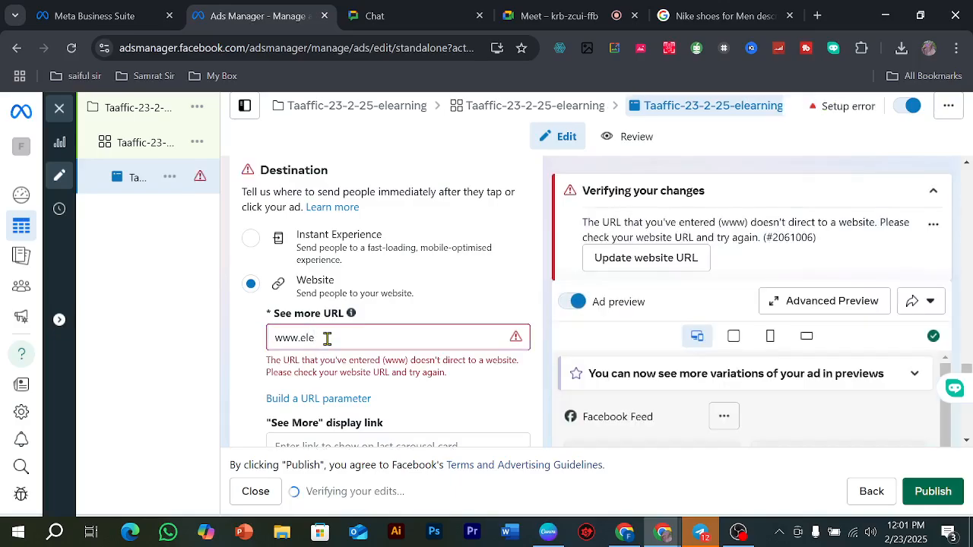
pyautogui.write('l.com')
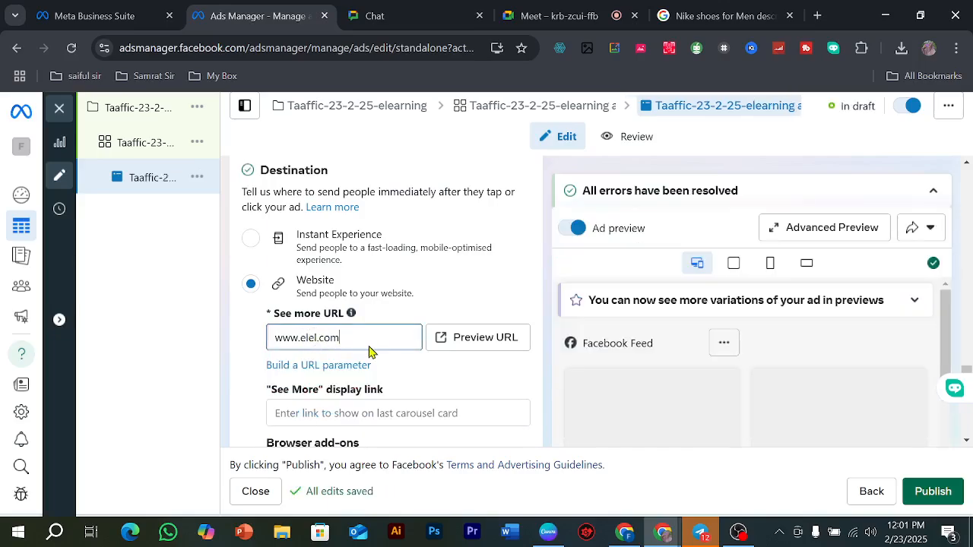
pyautogui.scroll(-1, 378, 357)
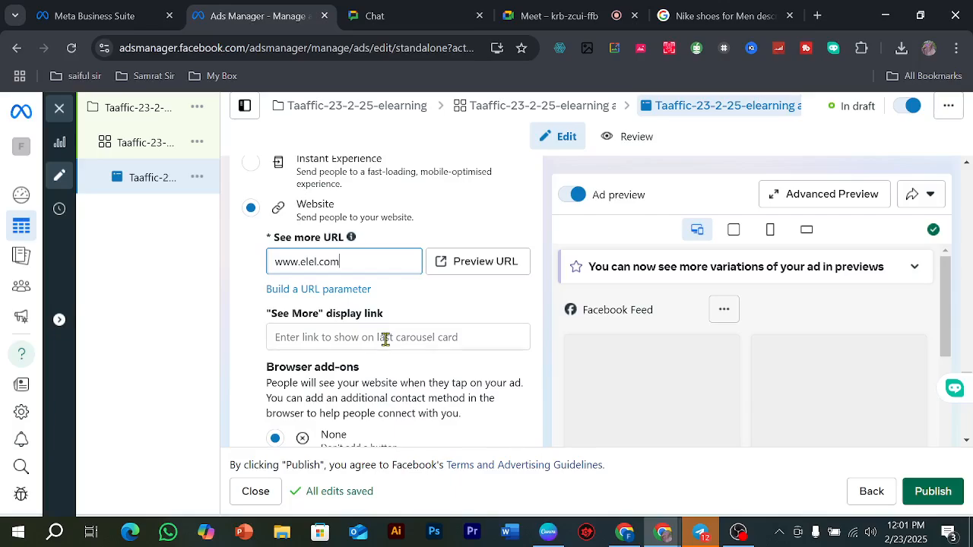
pyautogui.scroll(-1, 386, 339)
pyautogui.click(357, 261)
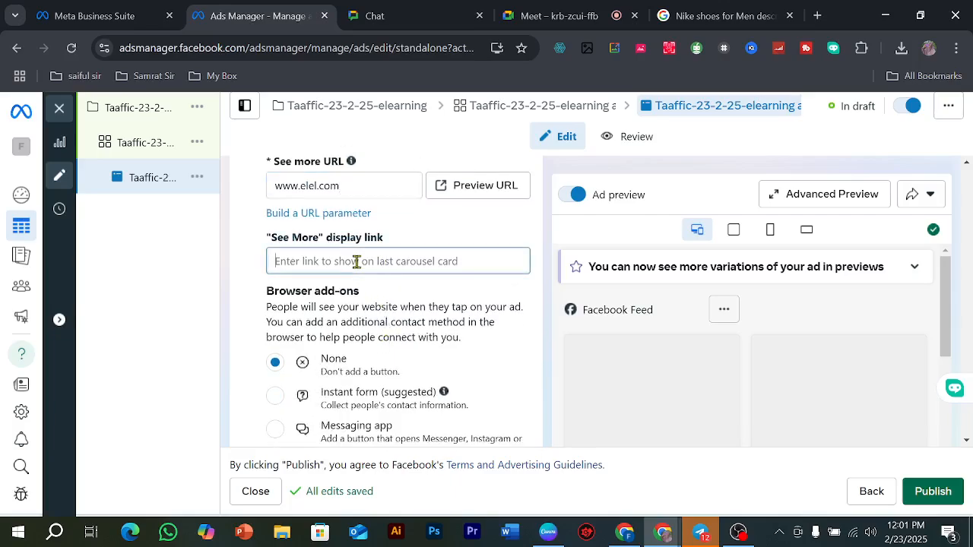
pyautogui.click(691, 13)
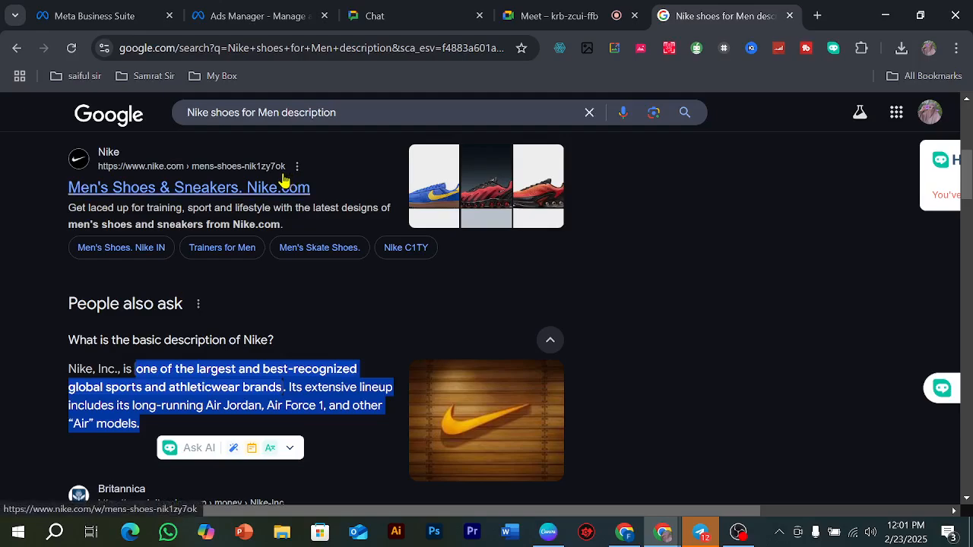
pyautogui.click(247, 15)
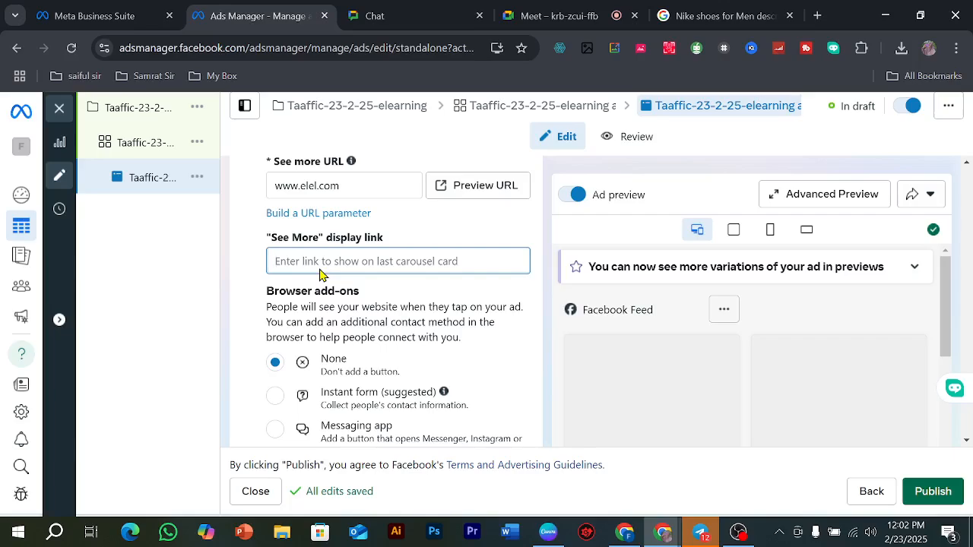
# Step: Choose Messaging app as the browser add-on for the website destination
pyautogui.scroll(-1, 351, 255)
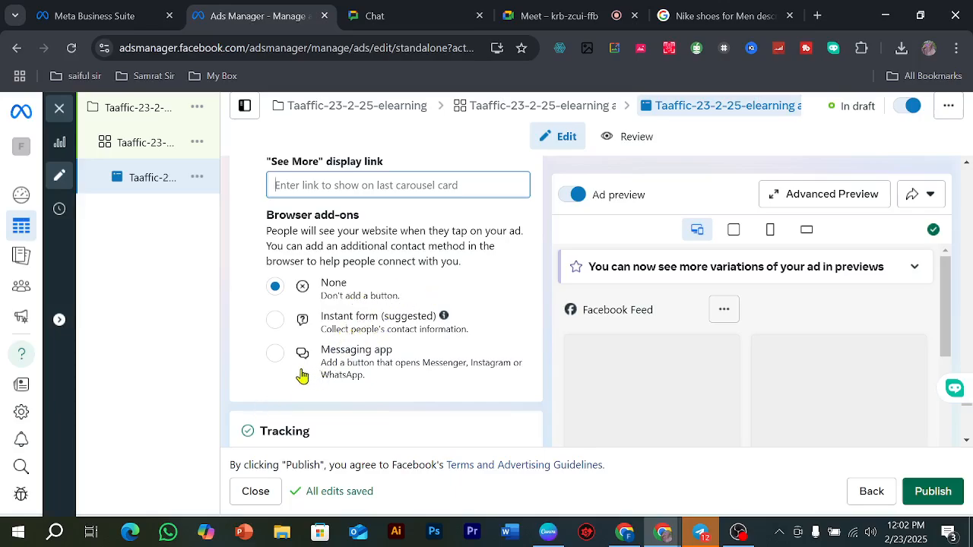
pyautogui.click(276, 355)
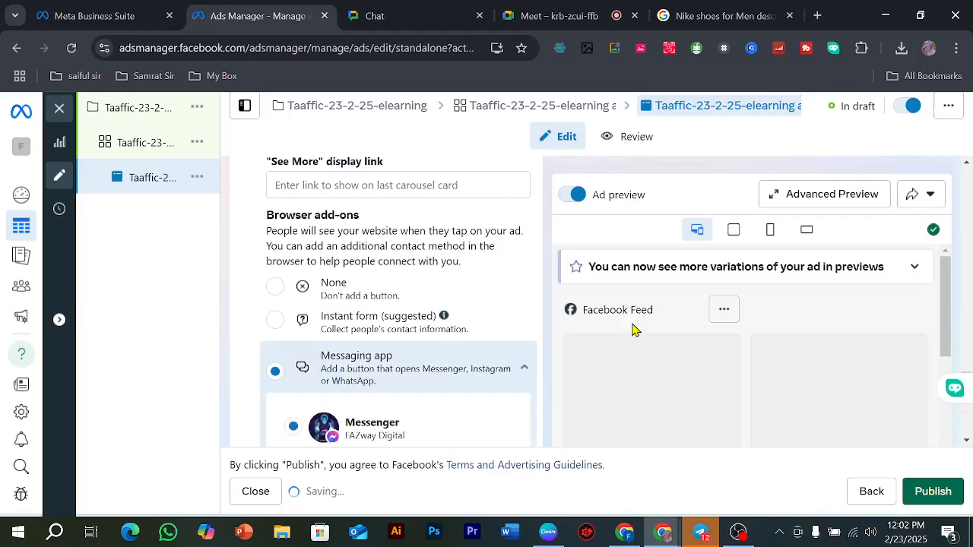
pyautogui.scroll(-1, 485, 296)
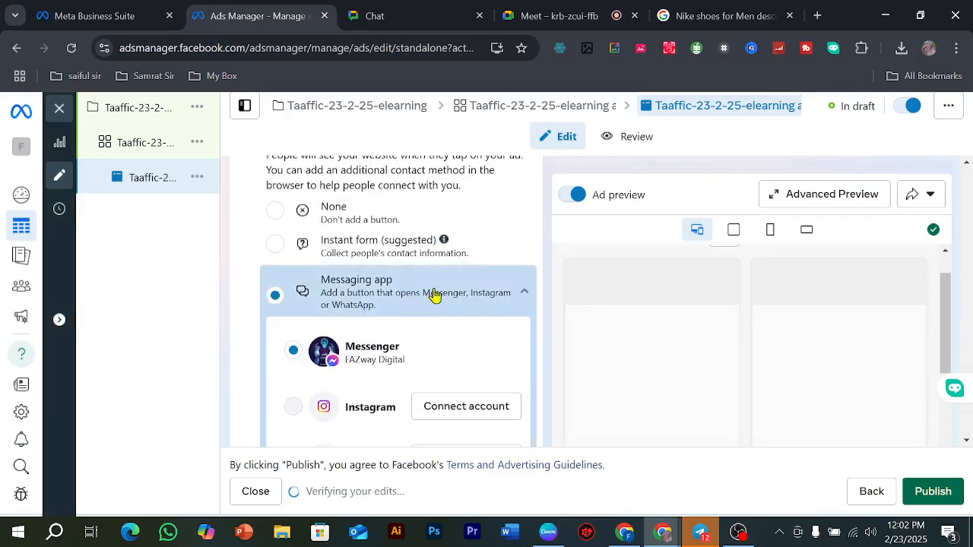
# Step: Browse back and forth through the carousel cards in the Facebook Feed preview to check their images and text
pyautogui.scroll(-2, 434, 295)
pyautogui.scroll(-2, 383, 288)
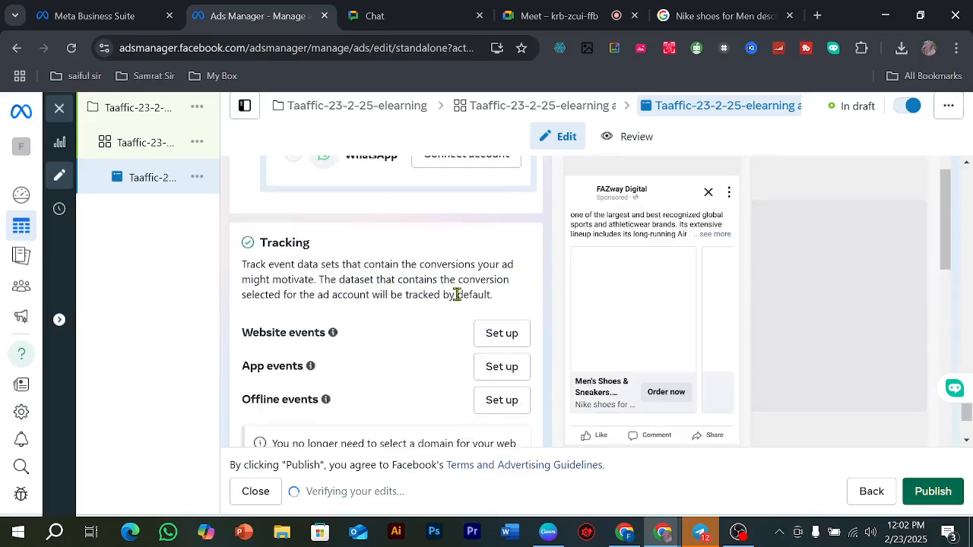
pyautogui.scroll(-1, 467, 304)
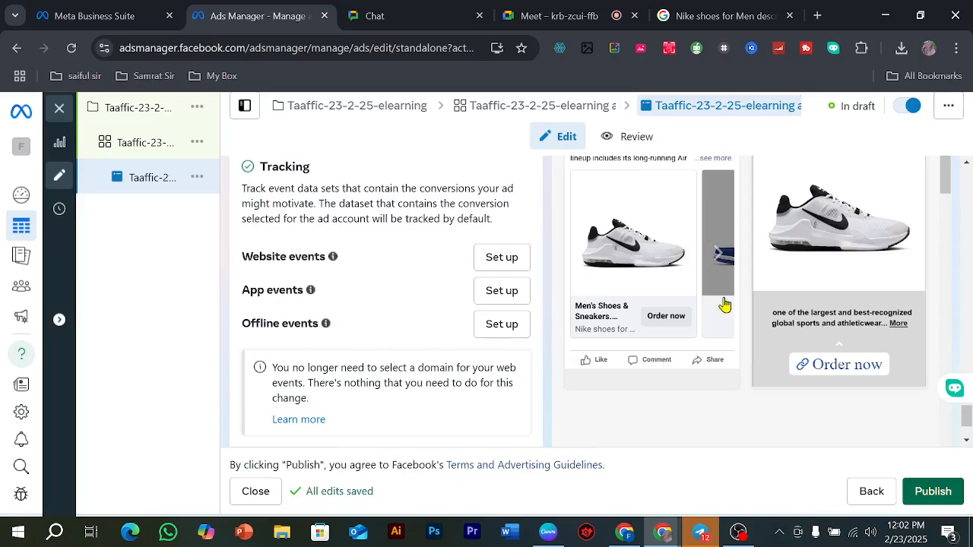
pyautogui.click(720, 257)
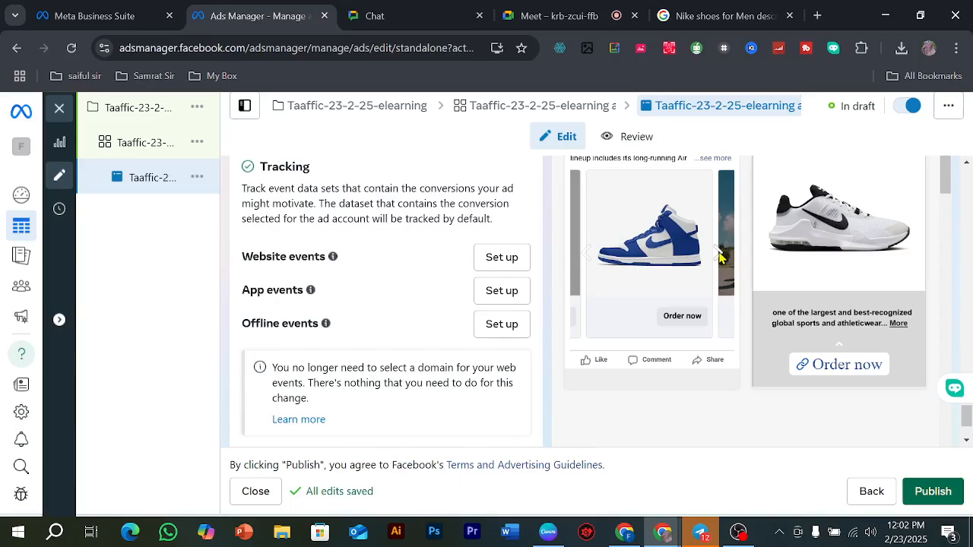
pyautogui.click(720, 257)
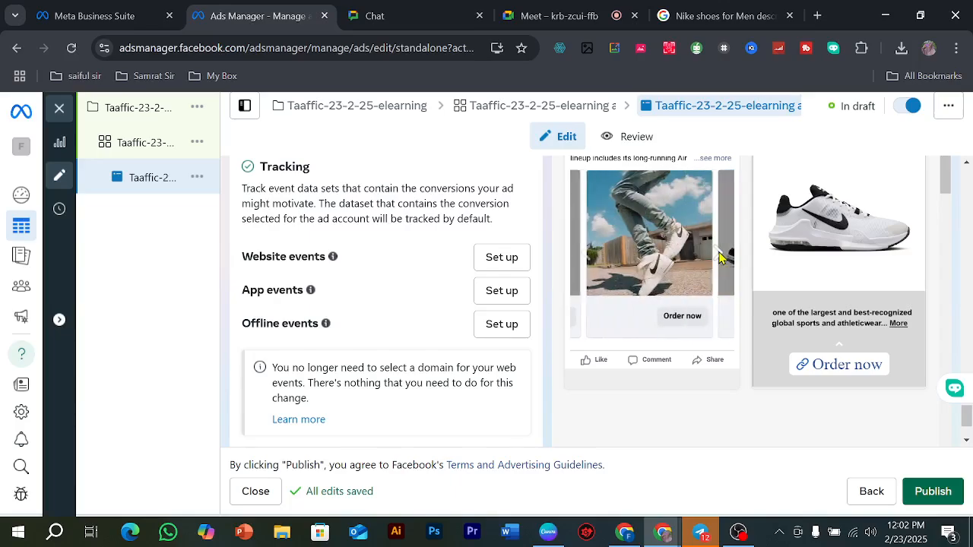
pyautogui.click(581, 260)
pyautogui.click(583, 260)
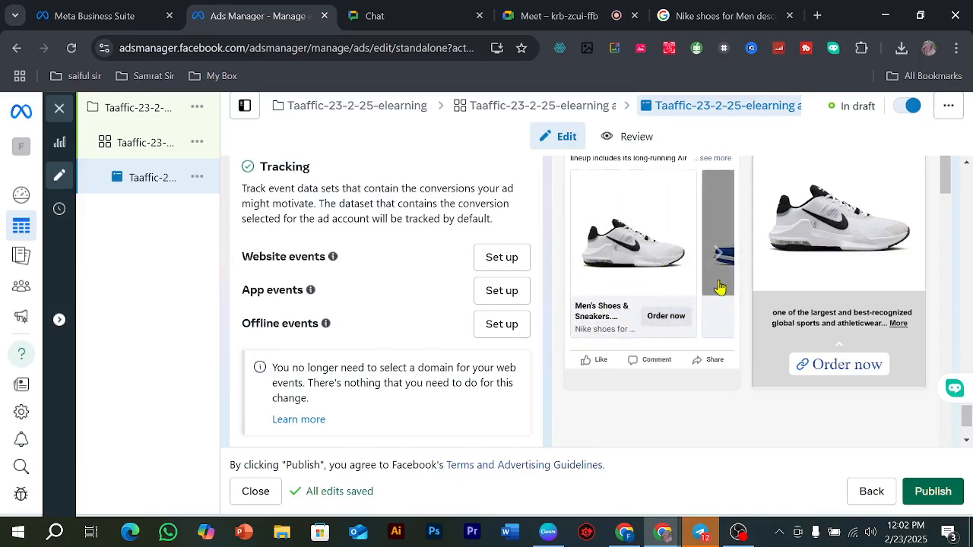
pyautogui.click(721, 253)
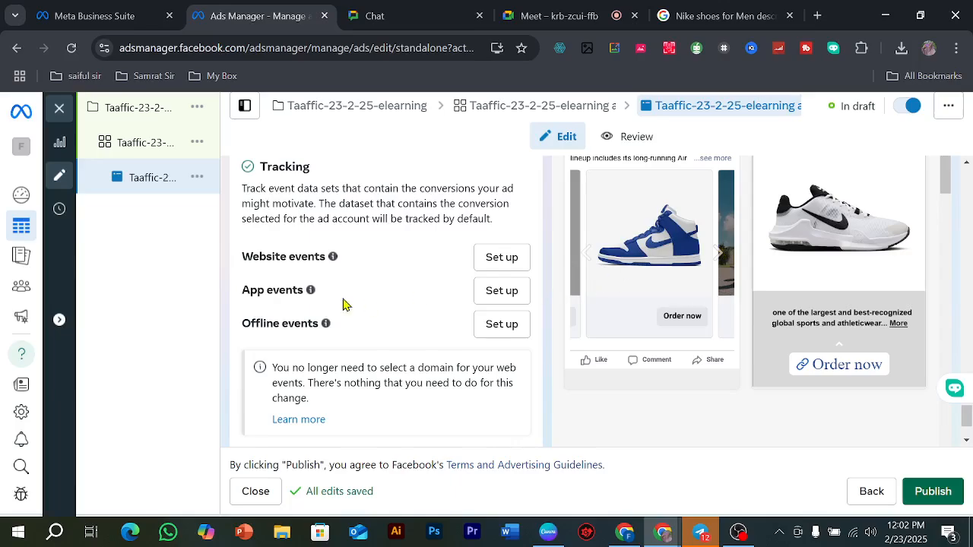
# Step: Apply the first carousel card's headline and description to all cards
pyautogui.scroll(10, 311, 289)
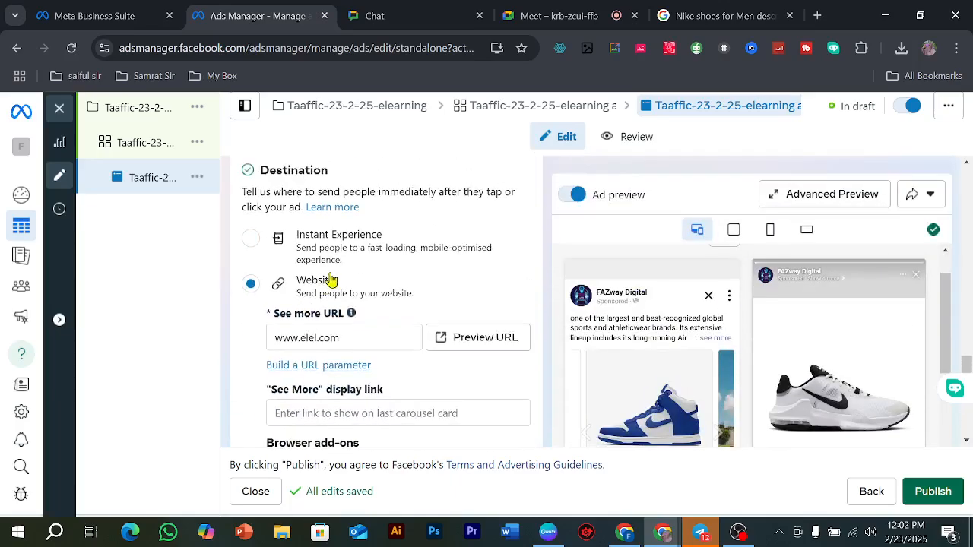
pyautogui.scroll(8, 330, 280)
pyautogui.scroll(8, 330, 274)
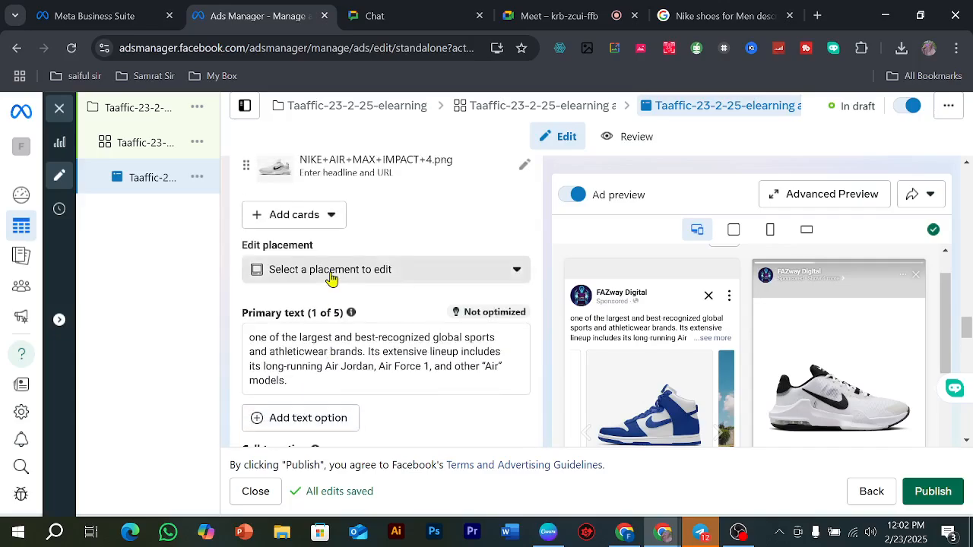
pyautogui.scroll(8, 386, 304)
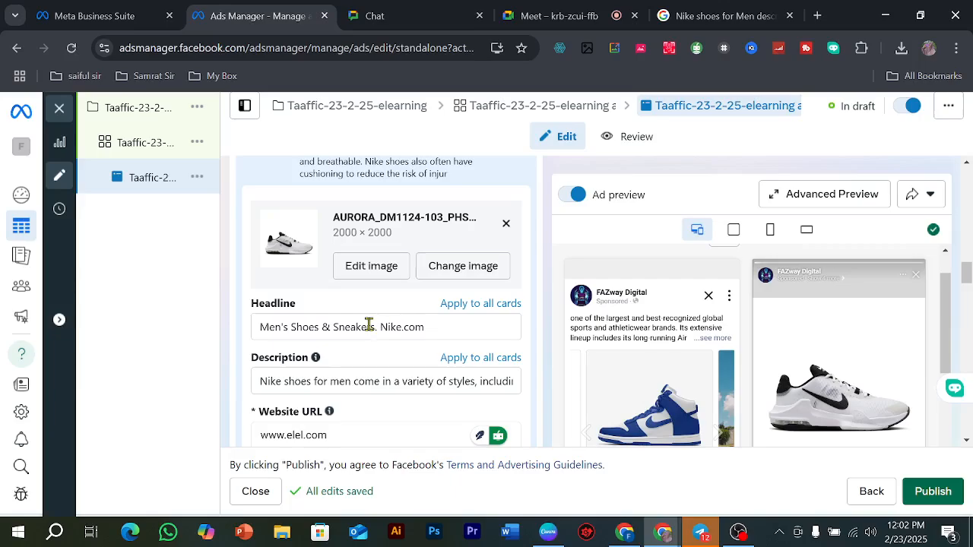
pyautogui.click(496, 308)
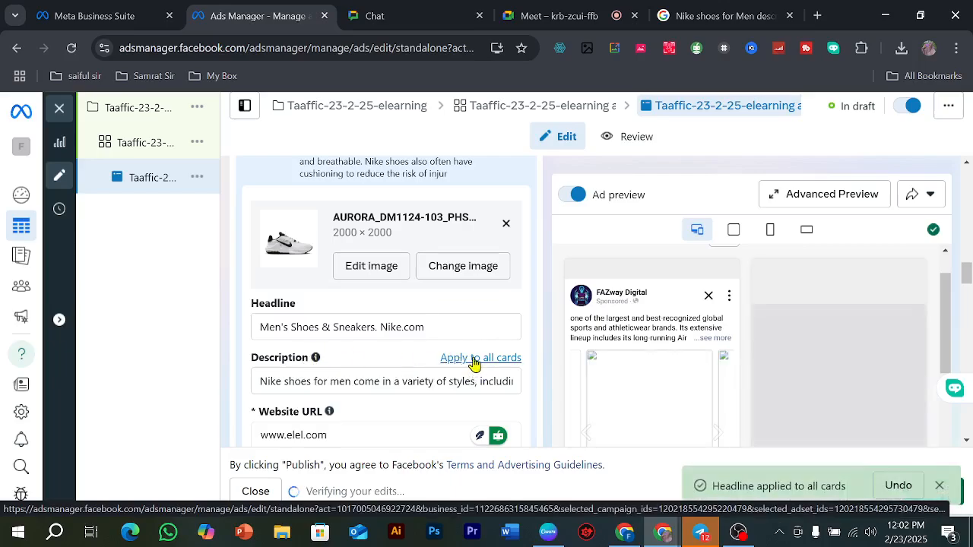
pyautogui.click(474, 364)
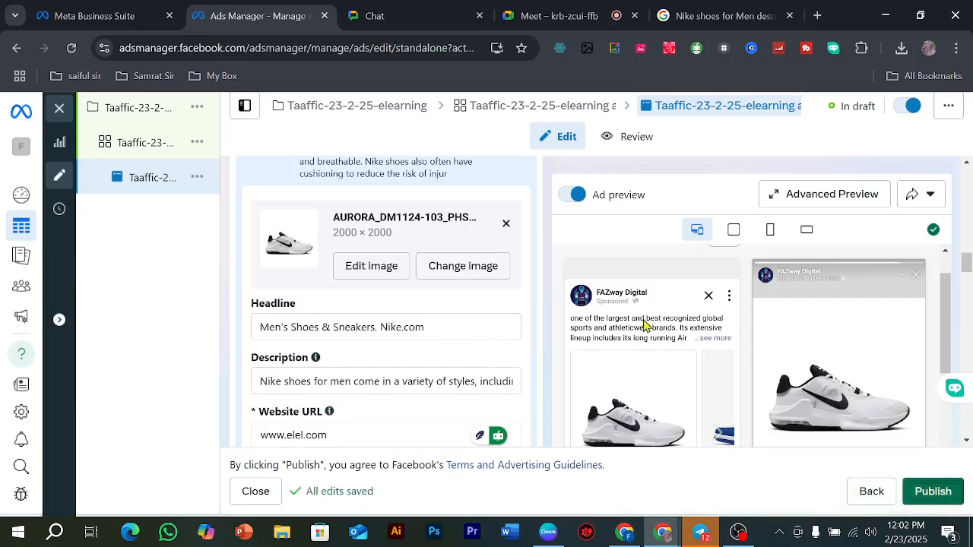
# Step: Review the carousel cards' headlines and descriptions in the preview and card list, plus the primary text, call to action and destination settings
pyautogui.scroll(-2, 707, 339)
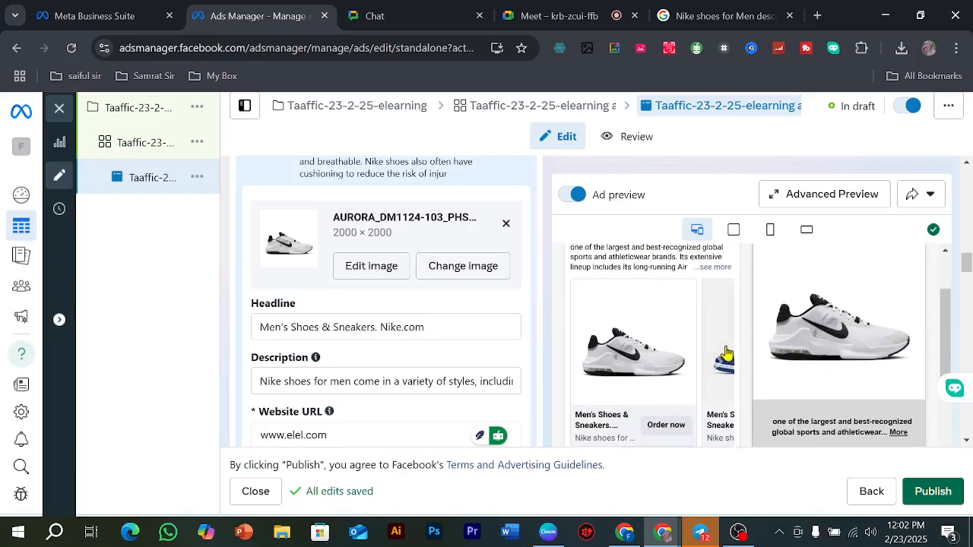
pyautogui.click(721, 361)
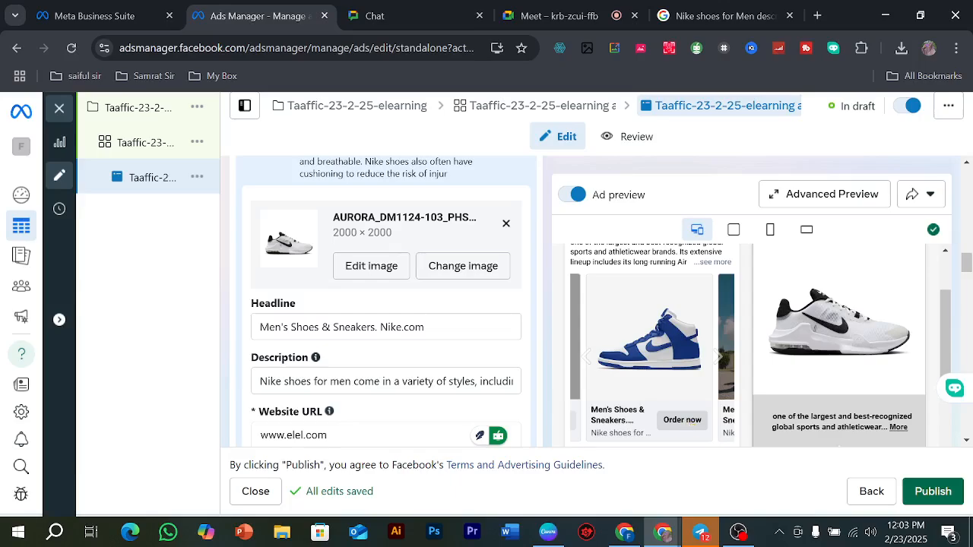
pyautogui.scroll(-8, 338, 334)
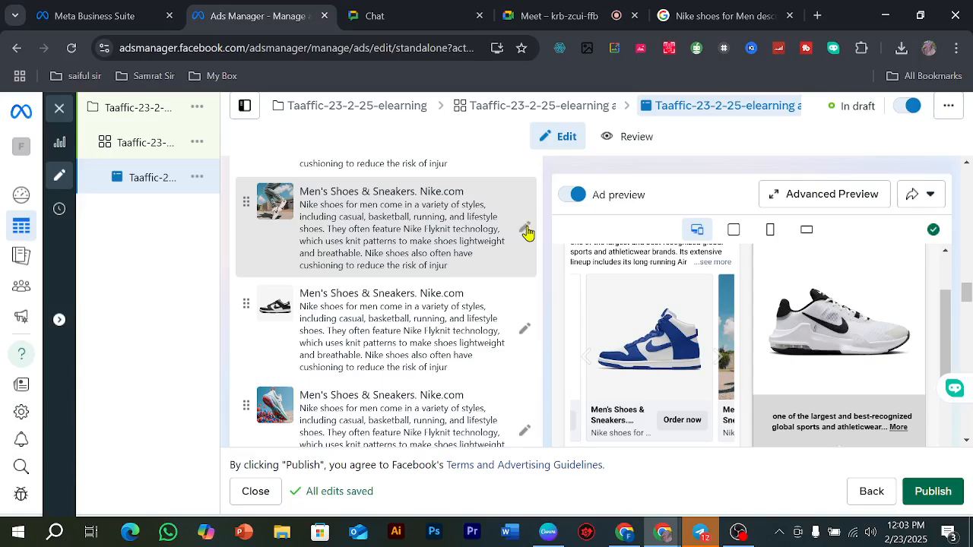
pyautogui.click(409, 226)
pyautogui.scroll(-5, 354, 352)
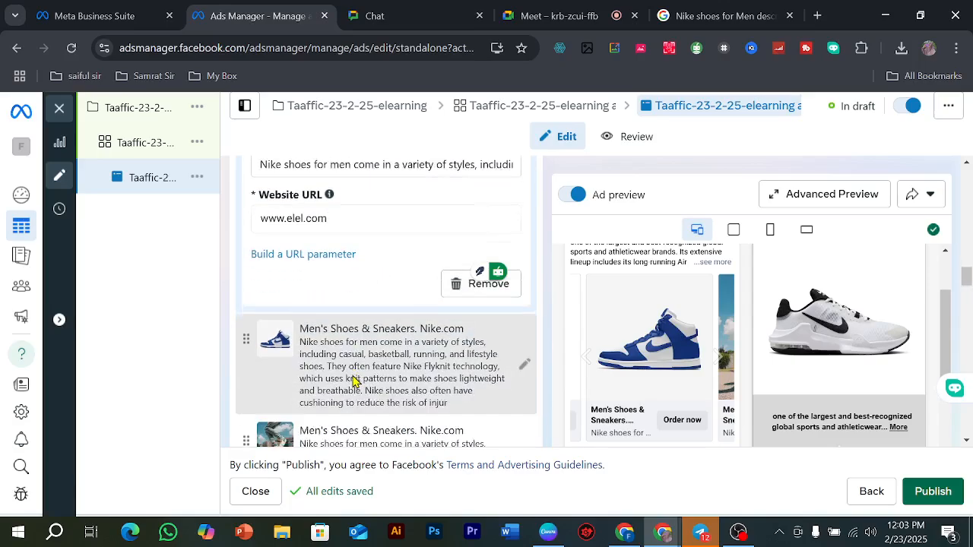
pyautogui.scroll(-6, 386, 316)
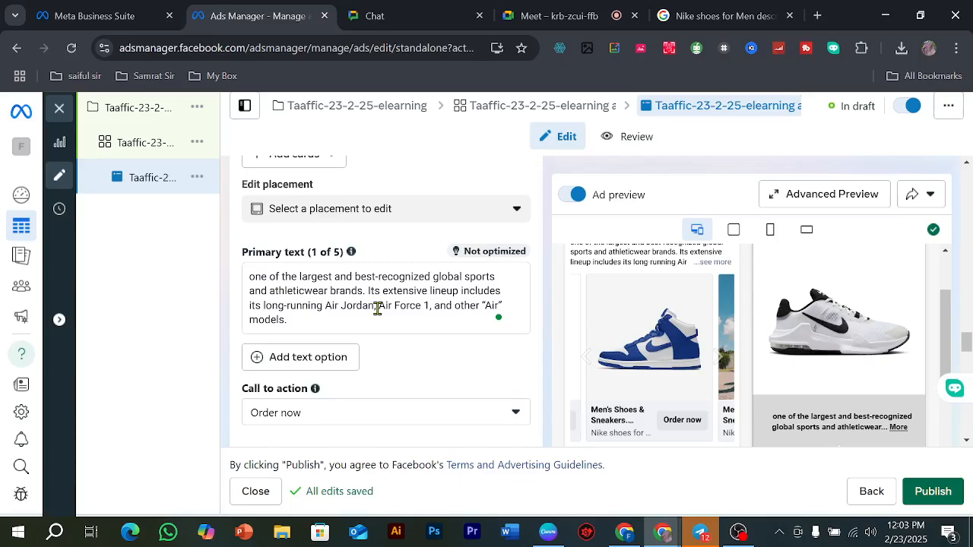
pyautogui.scroll(-5, 377, 307)
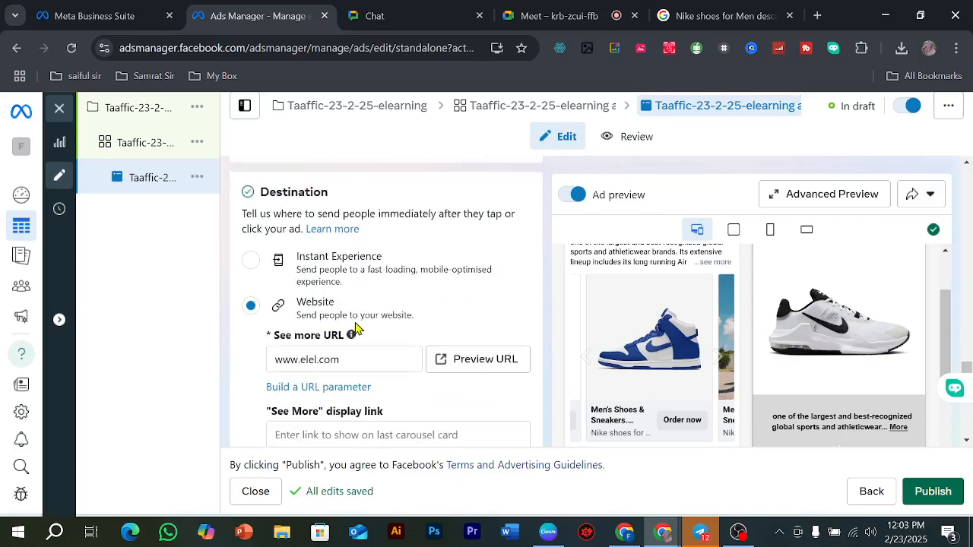
pyautogui.scroll(-1, 381, 365)
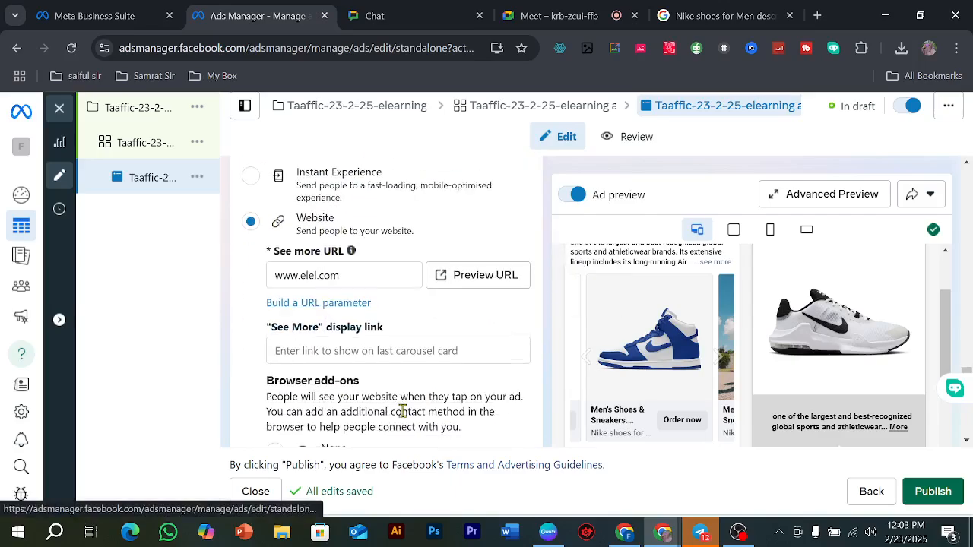
pyautogui.scroll(-1, 403, 411)
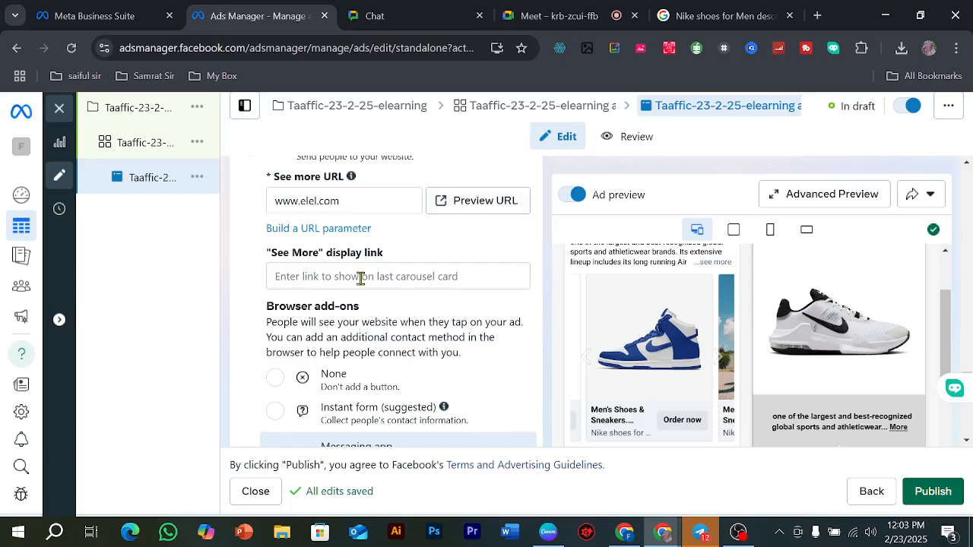
# Step: Review the tracking settings and examine the ad's Facebook Feed, Stories, video feeds and Marketplace placements in the advanced preview
pyautogui.scroll(-7, 362, 284)
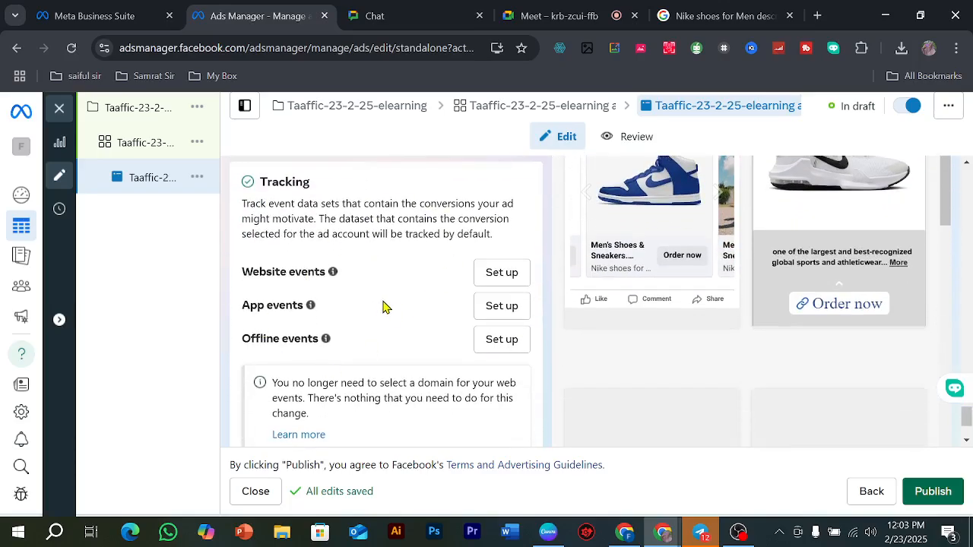
pyautogui.scroll(-2, 387, 326)
pyautogui.scroll(10, 391, 344)
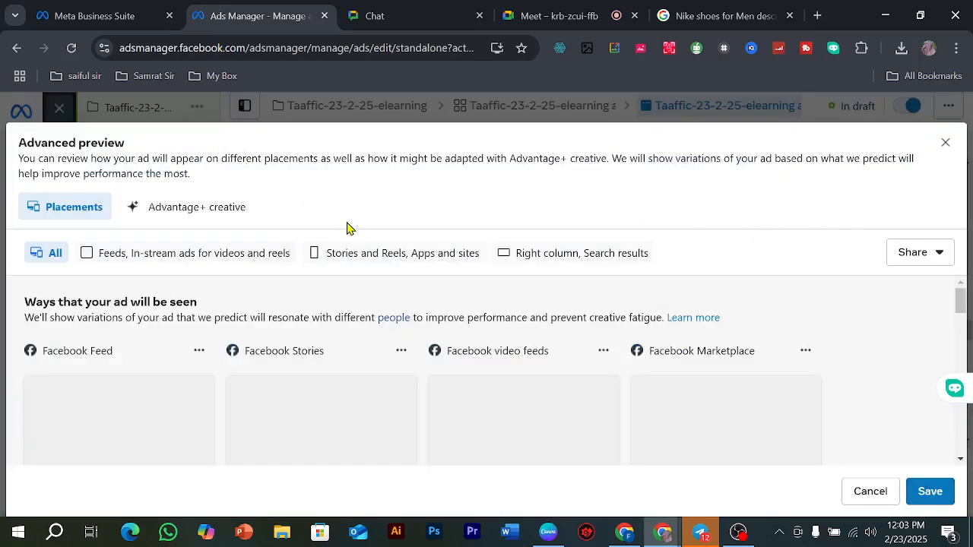
pyautogui.scroll(-1, 482, 303)
pyautogui.scroll(1, 521, 336)
pyautogui.scroll(-1, 495, 310)
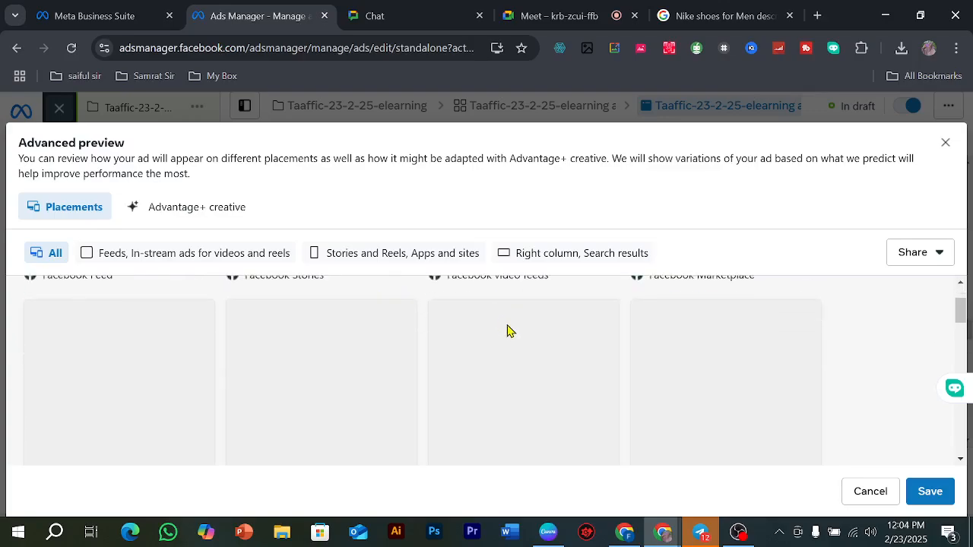
pyautogui.scroll(-2, 506, 340)
pyautogui.scroll(3, 506, 341)
pyautogui.scroll(-1, 511, 344)
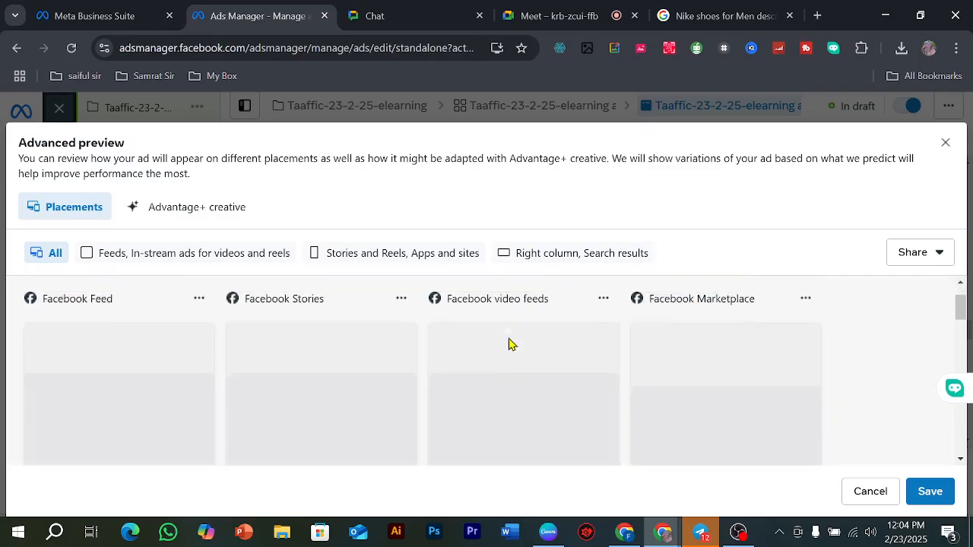
pyautogui.scroll(-3, 509, 344)
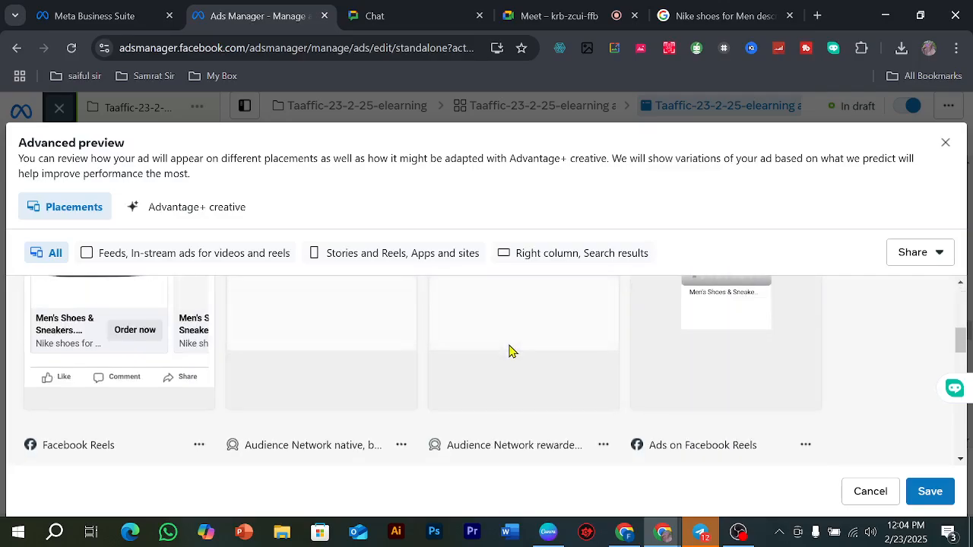
pyautogui.scroll(3, 514, 349)
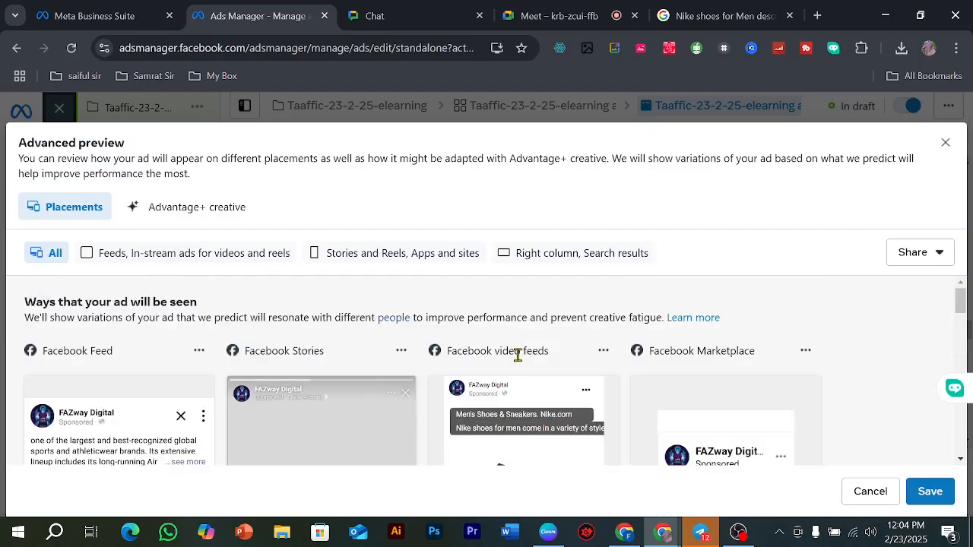
pyautogui.scroll(-1, 520, 364)
pyautogui.scroll(-1, 537, 387)
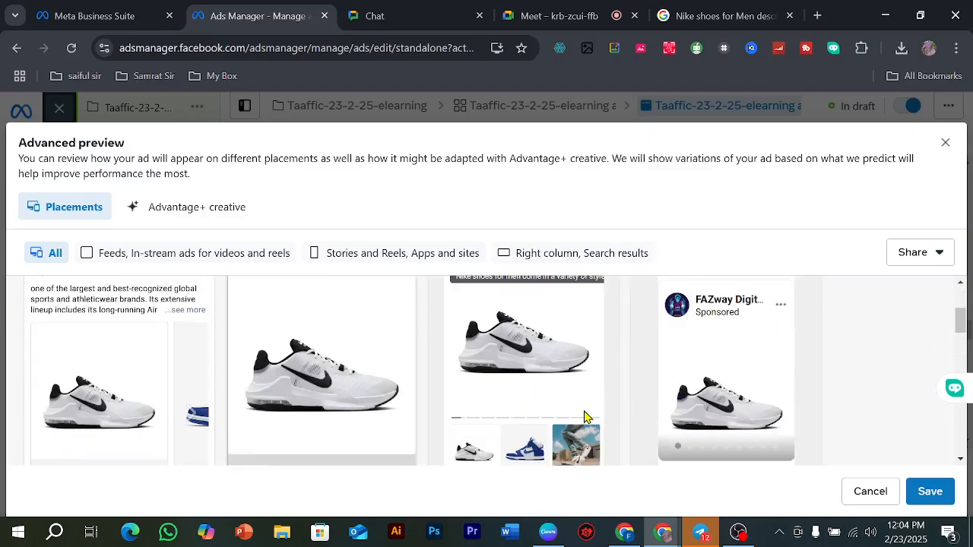
pyautogui.scroll(-1, 586, 416)
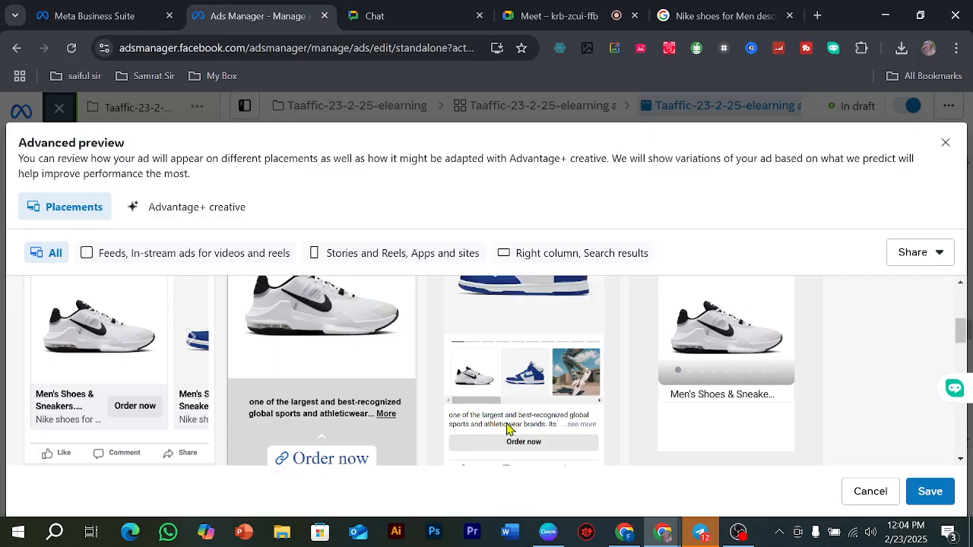
pyautogui.scroll(1, 532, 414)
pyautogui.scroll(-1, 519, 344)
# Step: Browse through all the carousel card thumbnails in the Facebook video feeds preview up to the See More card
pyautogui.click(600, 401)
pyautogui.click(600, 401)
pyautogui.click(600, 401)
pyautogui.click(599, 400)
pyautogui.click(600, 400)
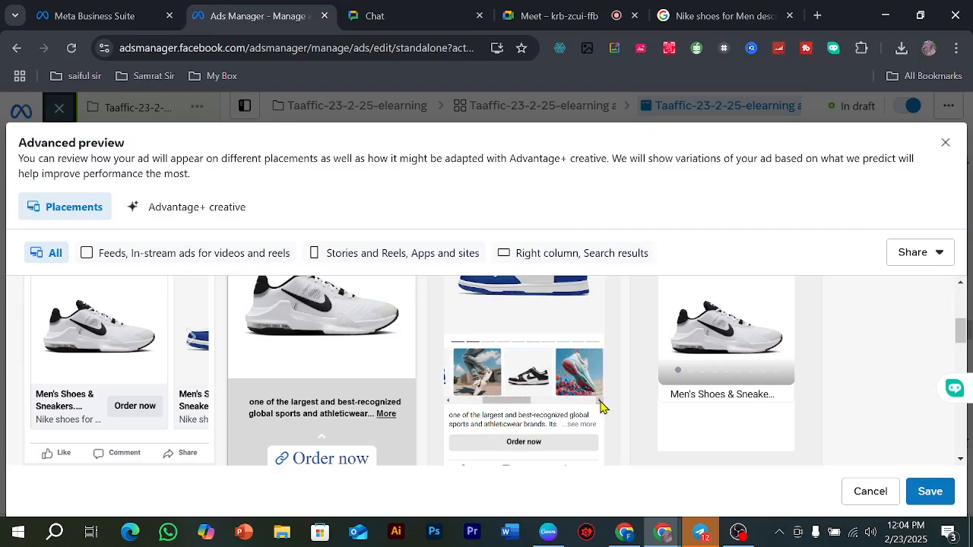
pyautogui.click(600, 401)
pyautogui.click(600, 401)
pyautogui.click(599, 401)
pyautogui.click(600, 400)
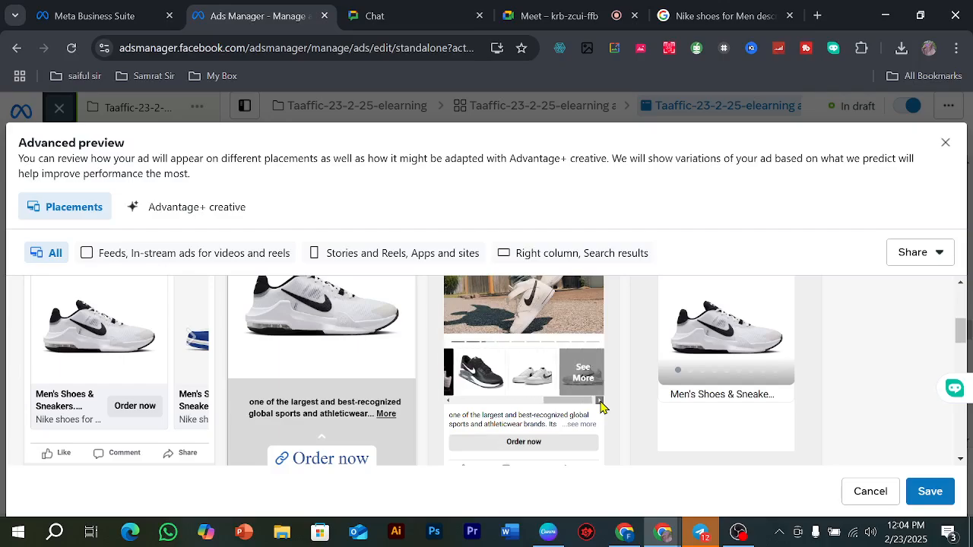
pyautogui.click(599, 400)
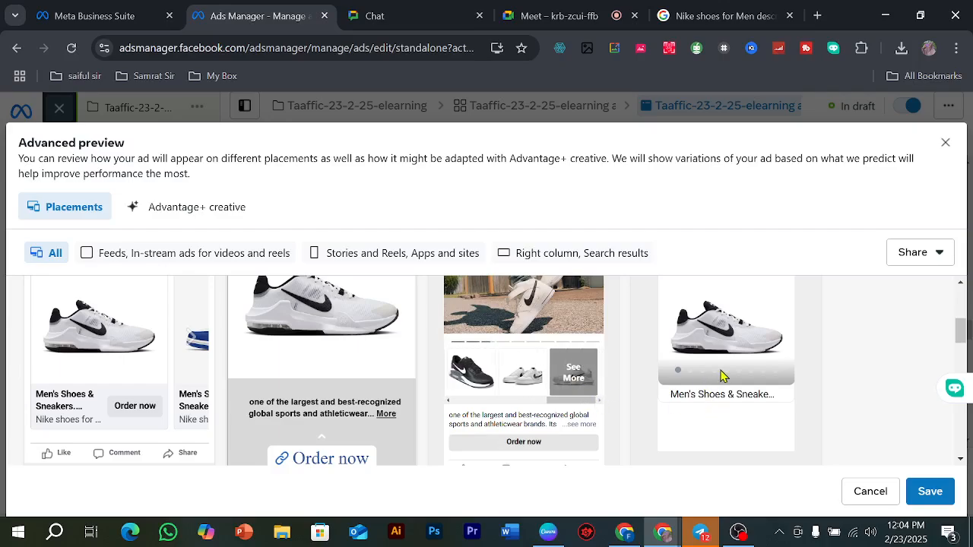
# Step: Examine the ad's Facebook Reels, Audience Network, Ads on Facebook Reels and Facebook profile feed previews, and close the advanced preview
pyautogui.scroll(1, 721, 377)
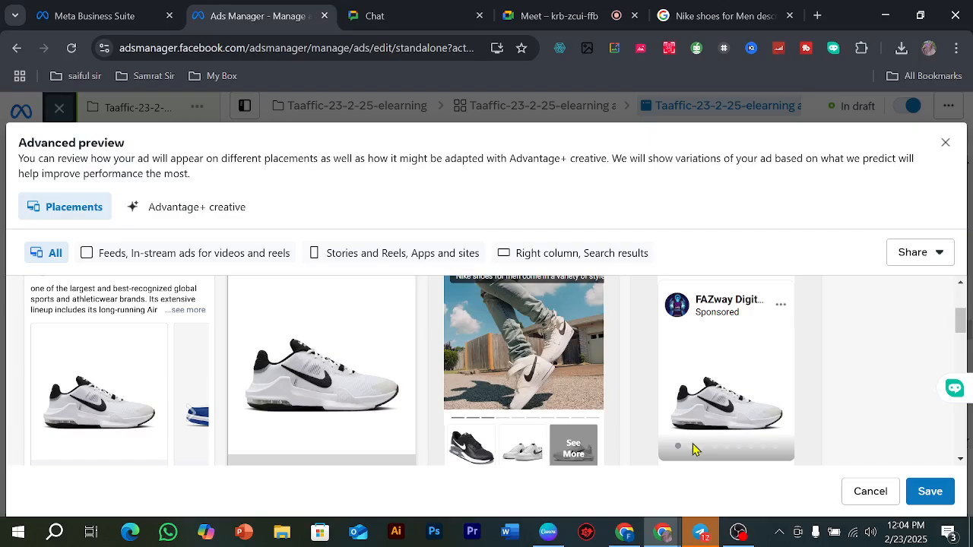
pyautogui.scroll(-3, 699, 426)
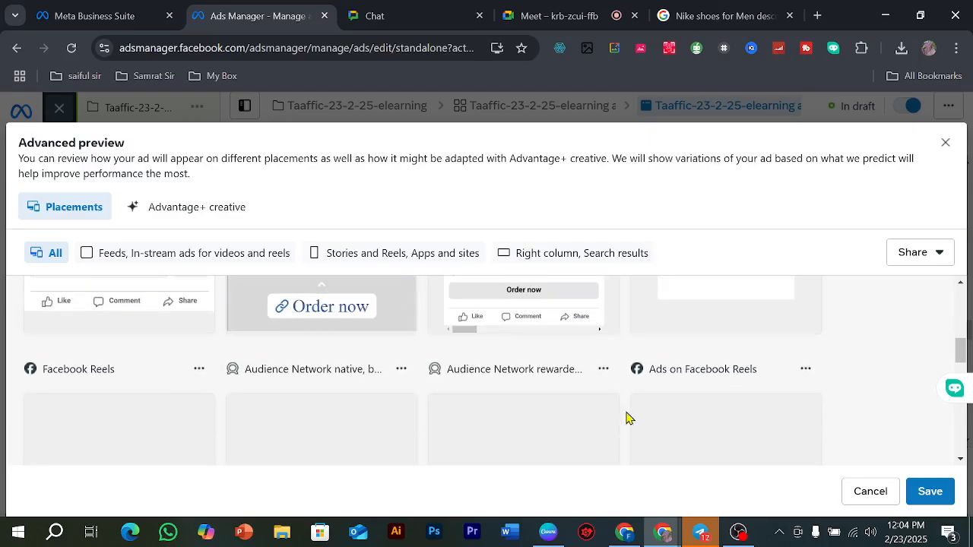
pyautogui.scroll(2, 109, 374)
pyautogui.scroll(-2, 110, 379)
pyautogui.scroll(-2, 340, 387)
pyautogui.scroll(2, 438, 386)
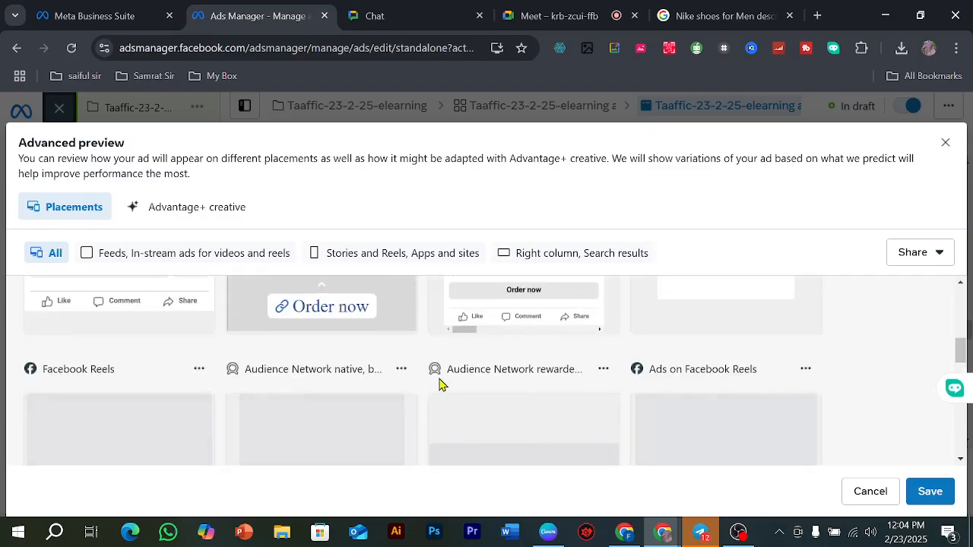
pyautogui.scroll(-1, 508, 404)
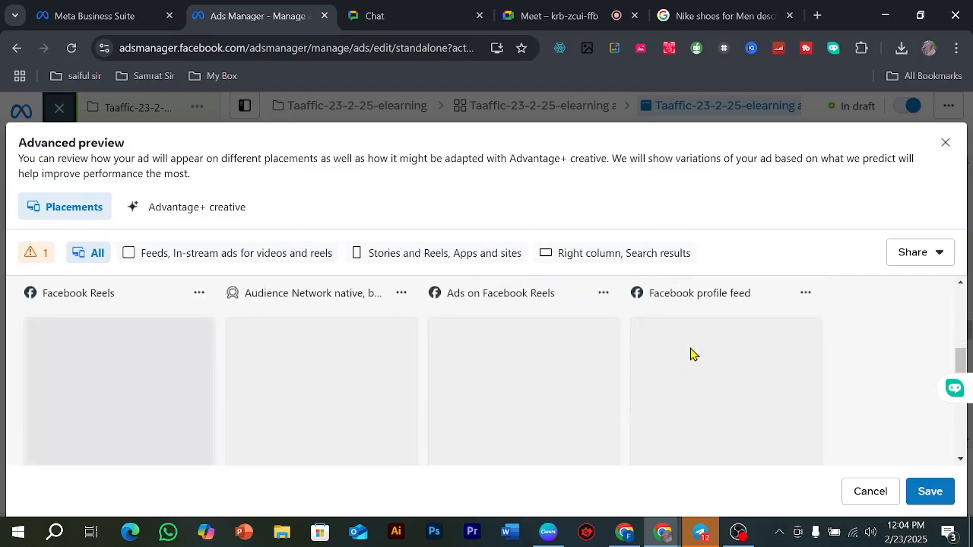
pyautogui.scroll(-1, 615, 372)
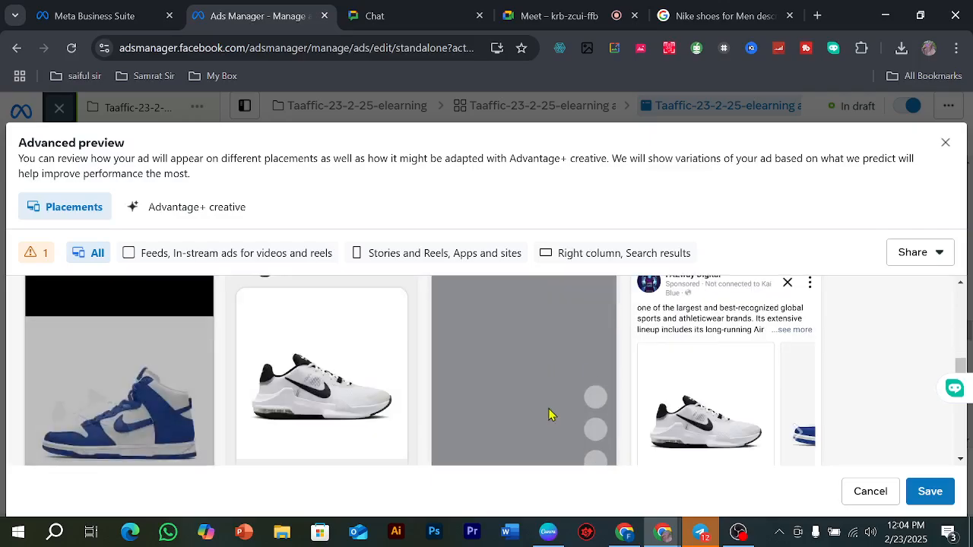
pyautogui.scroll(3, 551, 417)
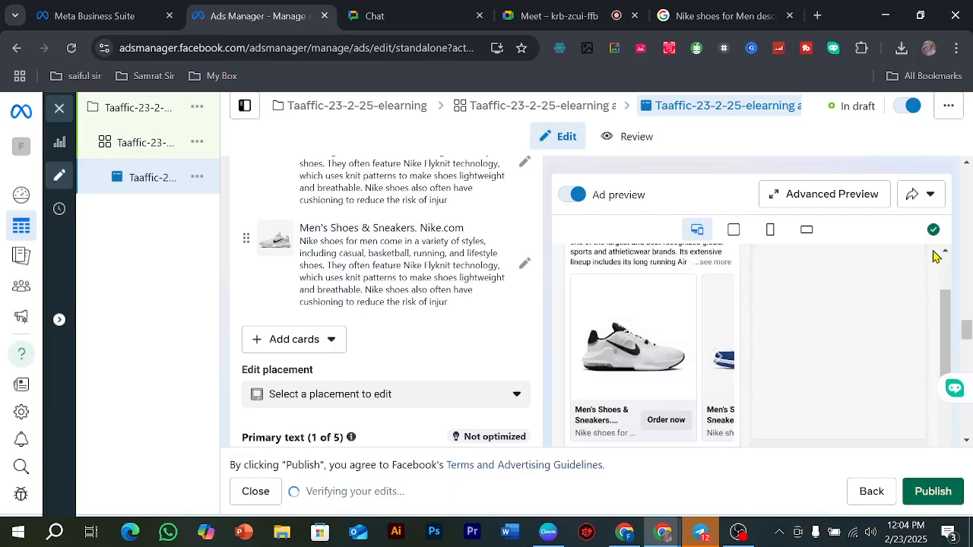
# Step: Try to publish the ad, accepting Bangladesh, US dollars and the Dhaka time zone, with PayPal as payment method and an ad credit to claim
pyautogui.click(935, 491)
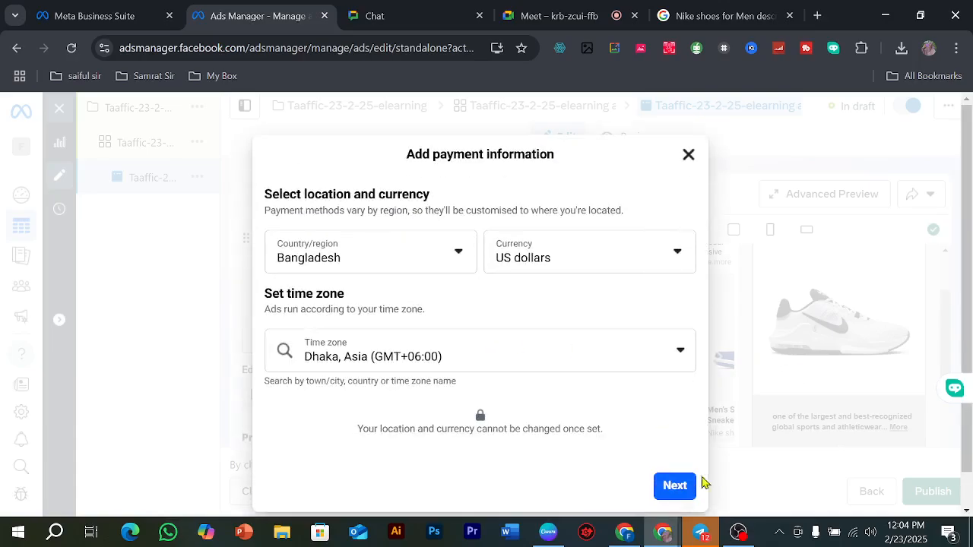
pyautogui.click(677, 488)
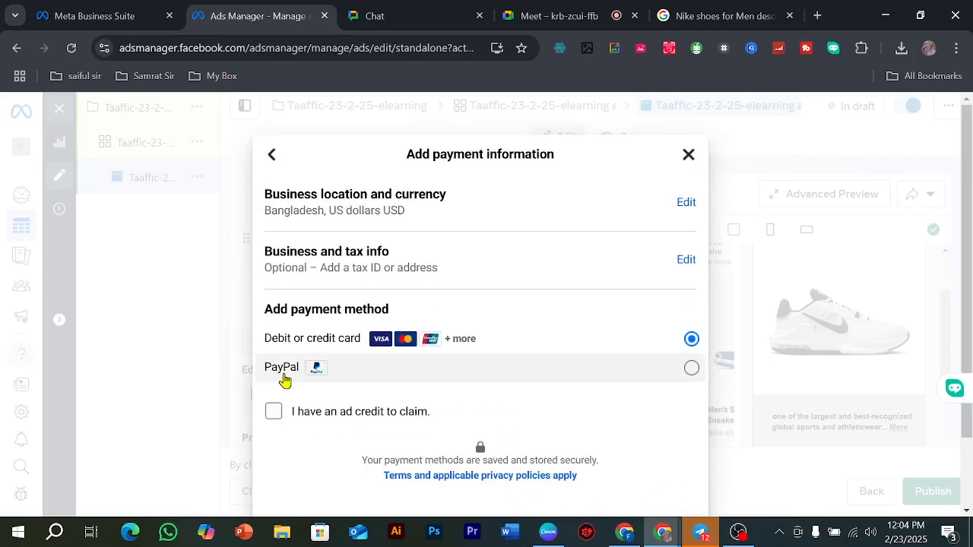
pyautogui.click(694, 372)
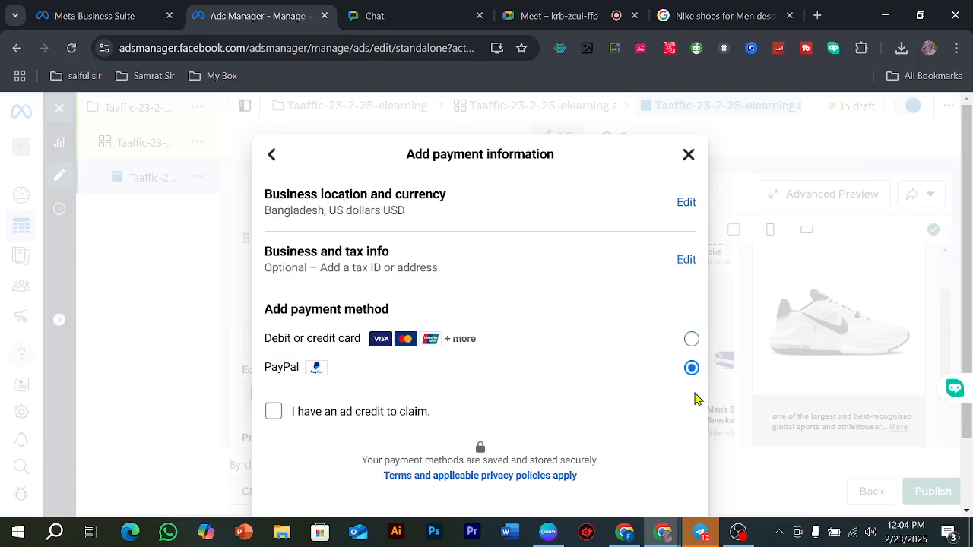
pyautogui.scroll(-1, 604, 312)
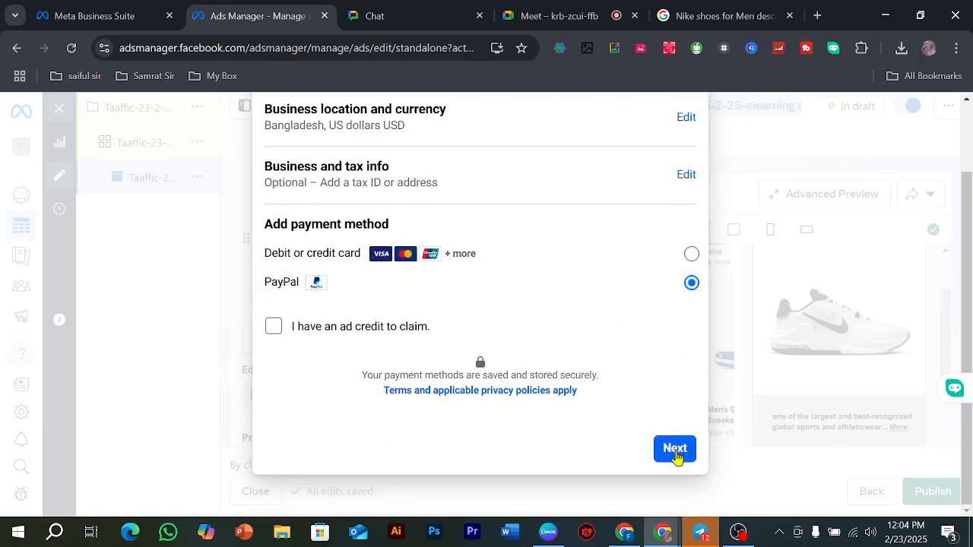
pyautogui.click(274, 326)
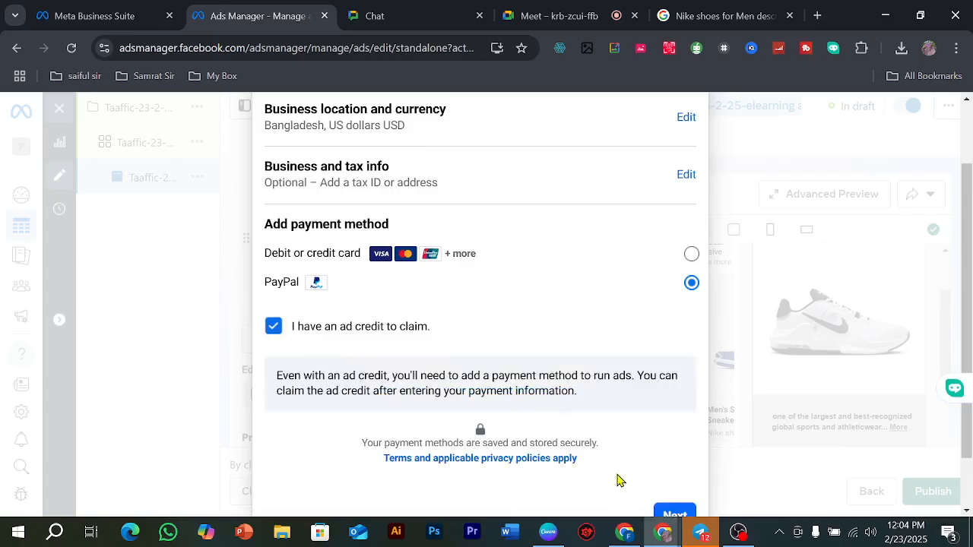
pyautogui.scroll(-1, 654, 456)
pyautogui.click(669, 448)
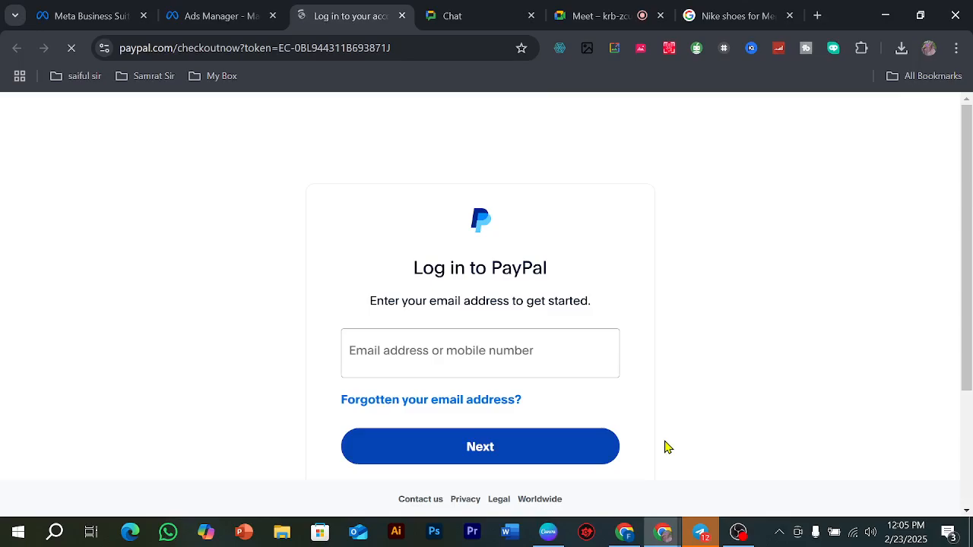
# Step: Abandon the PayPal login and close the ad editor to return to the campaigns list in Ads Manager
pyautogui.click(402, 16)
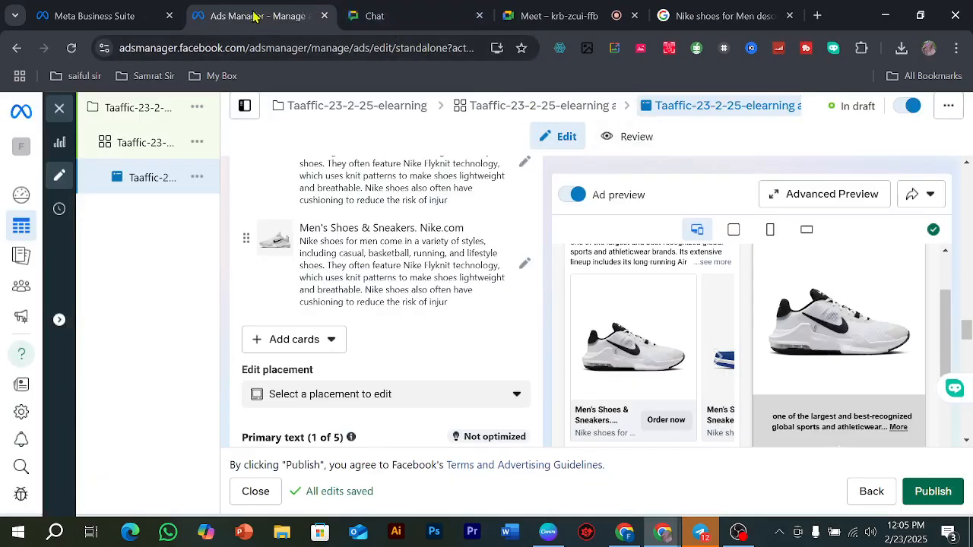
pyautogui.click(99, 15)
pyautogui.click(264, 9)
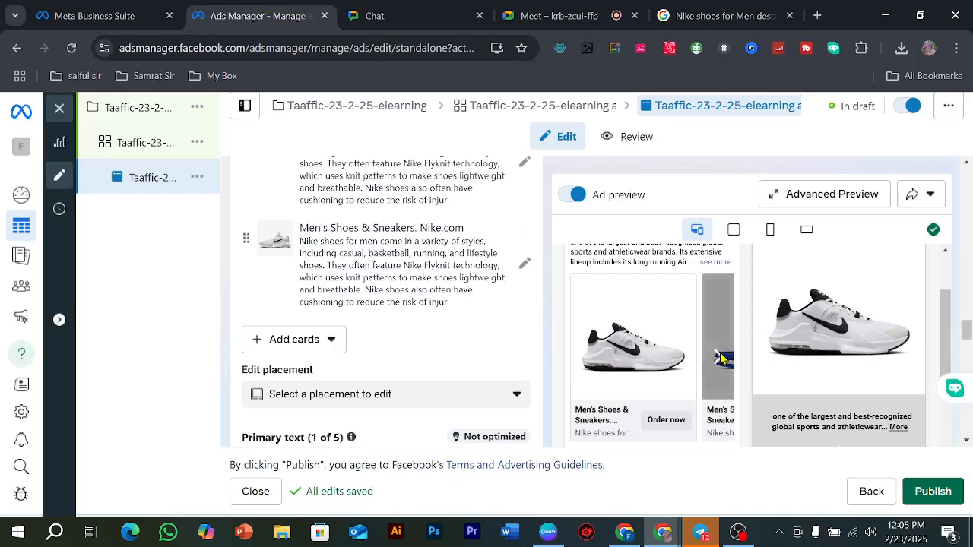
pyautogui.scroll(5, 350, 221)
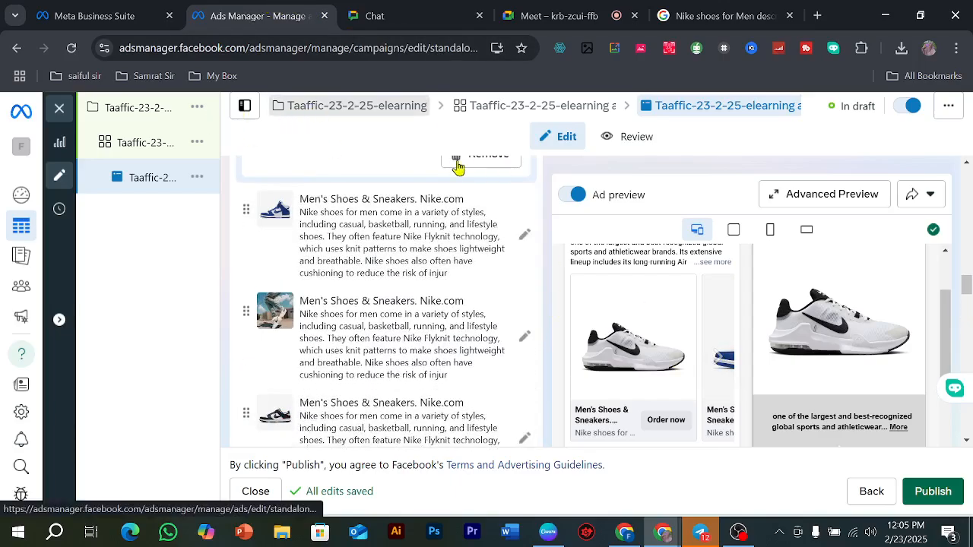
pyautogui.click(85, 117)
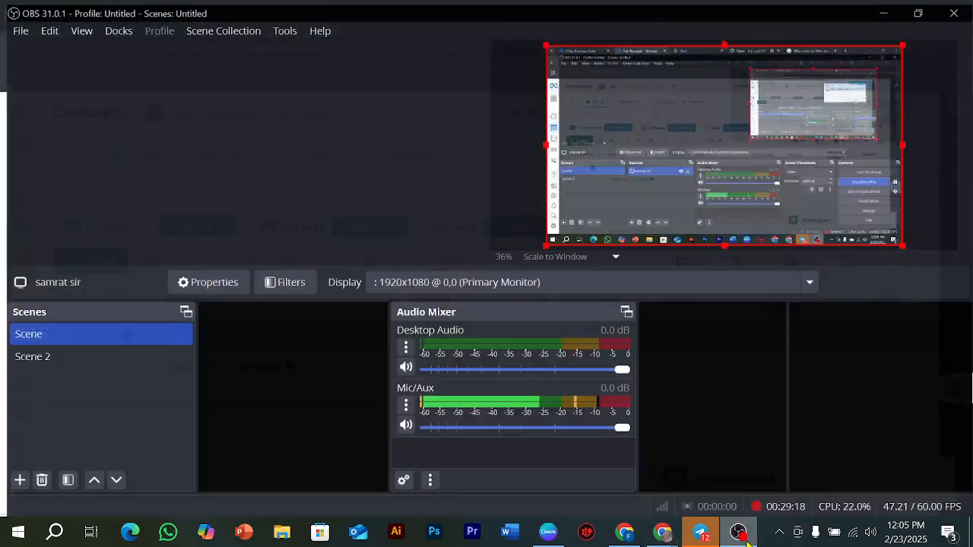
pyautogui.click(747, 540)
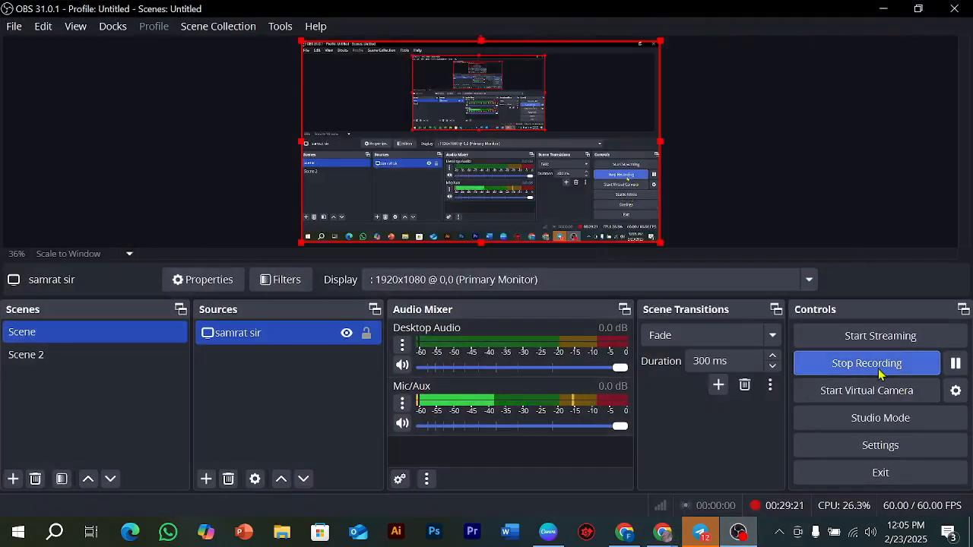